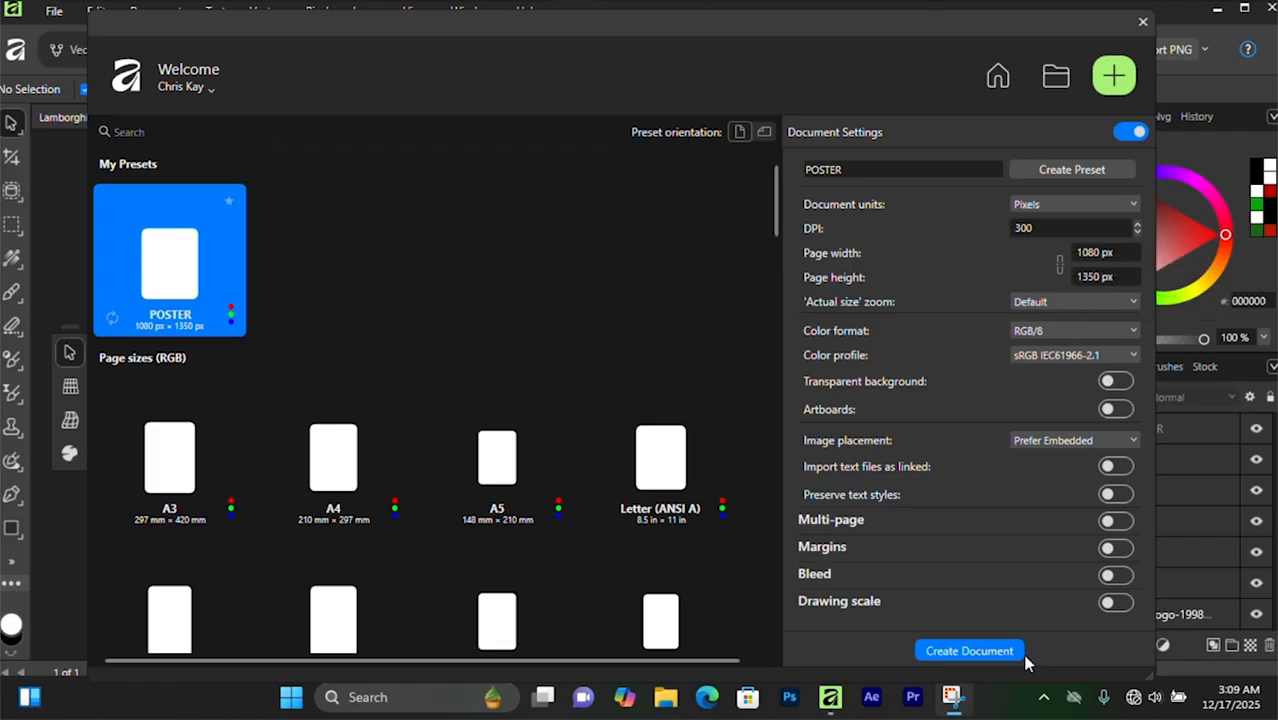
# Step: Create a new 1080 × 1350 px, 300 DPI document from the POSTER preset
pyautogui.click(989, 653)
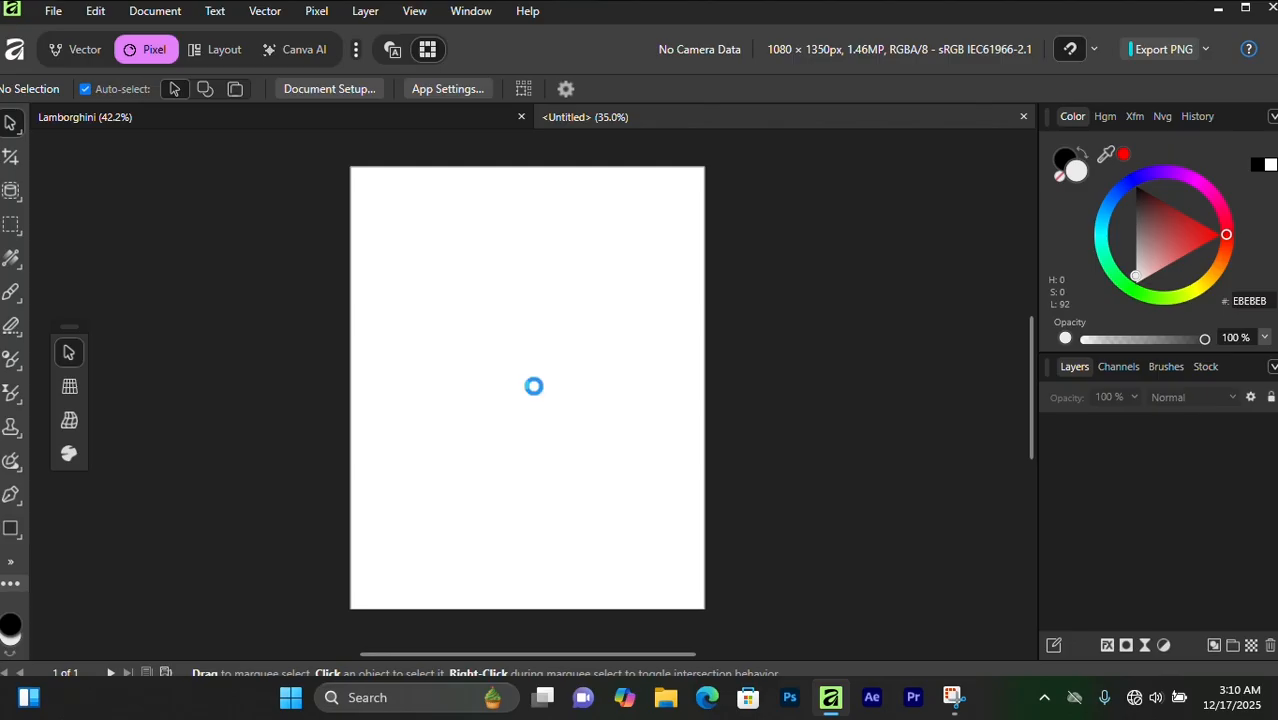
# Step: Open nature-car-paint-parkinglot-park.jpg, examine the overpass and parking lot up close, and close the photo
pyautogui.scroll(-10, 195, 303)
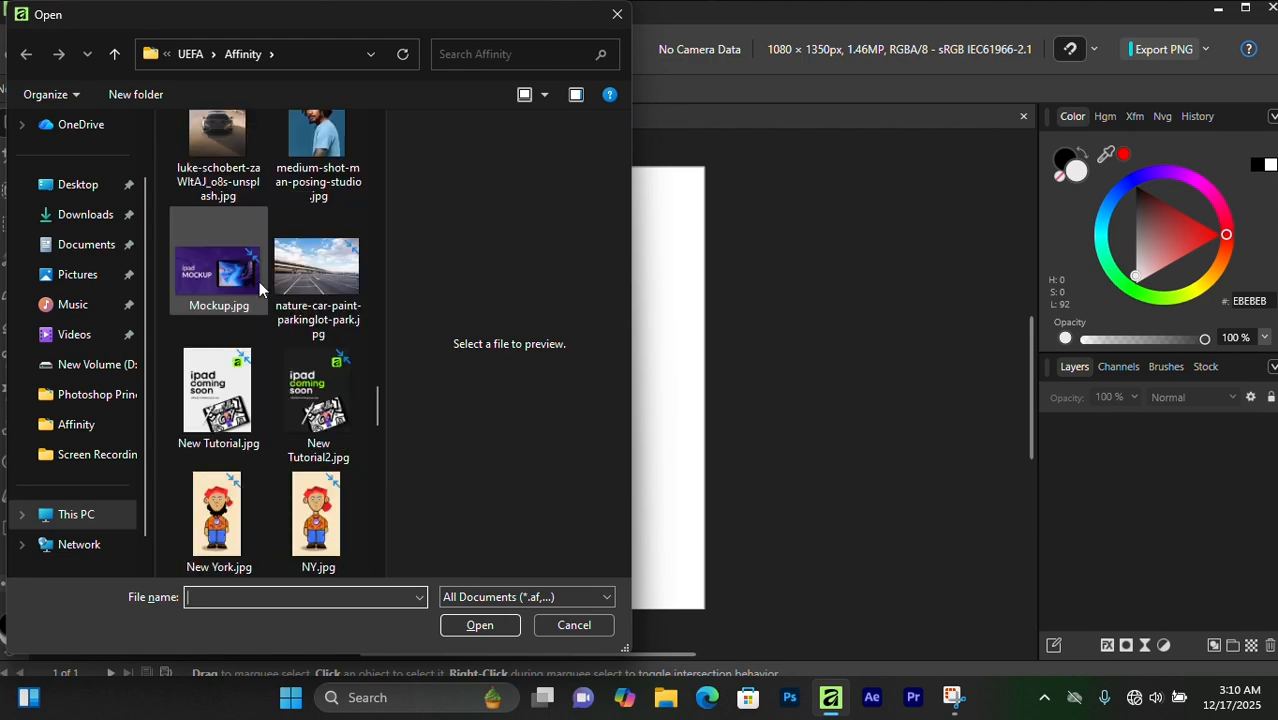
pyautogui.click(316, 268)
pyautogui.click(480, 625)
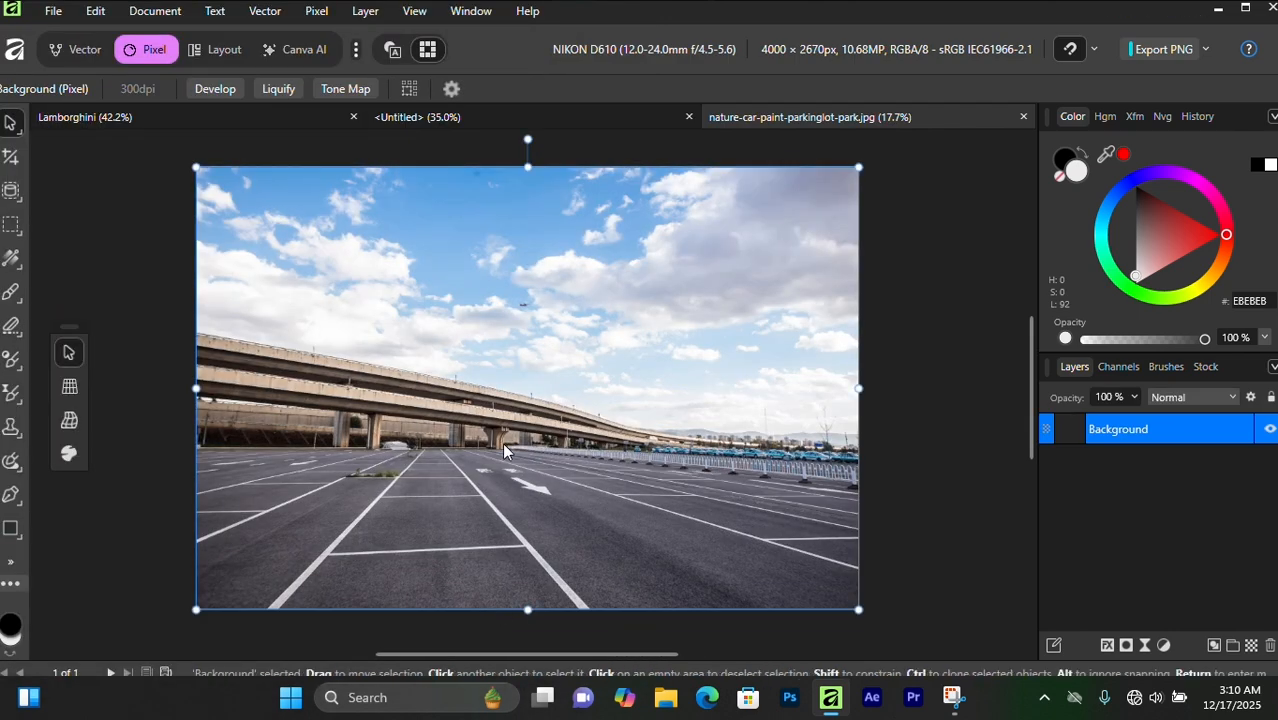
pyautogui.scroll(6, 503, 451)
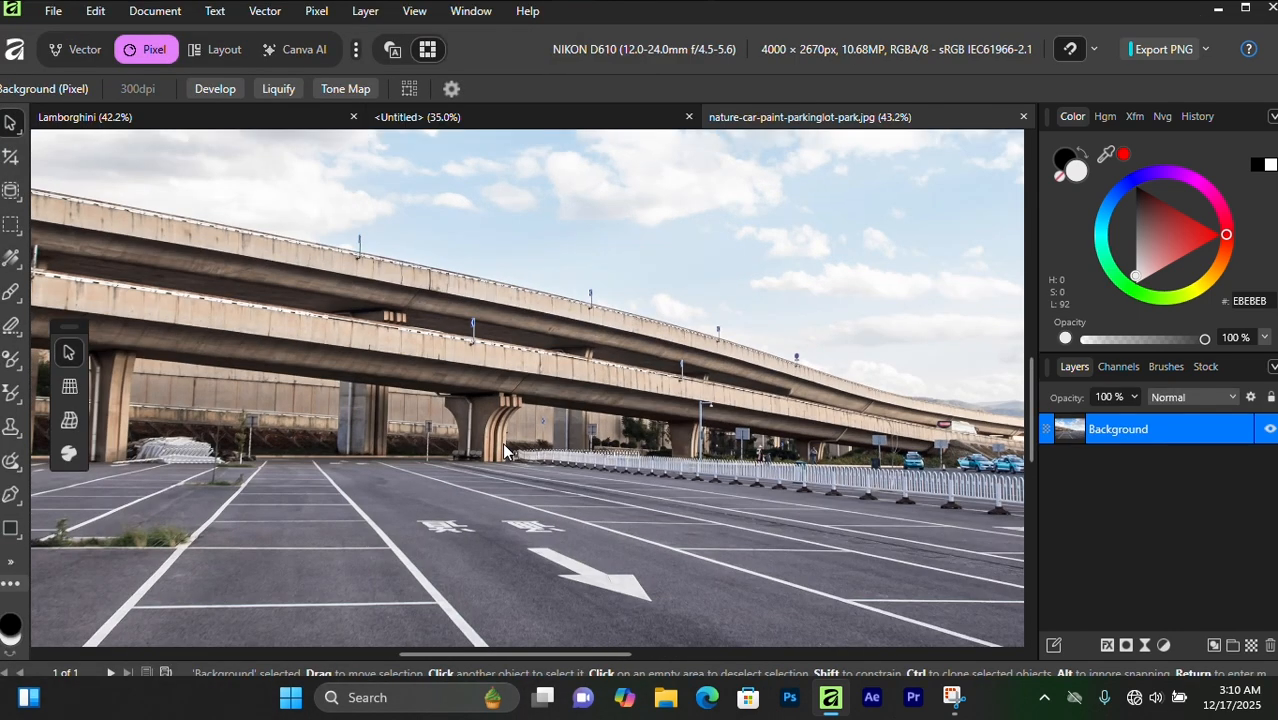
pyautogui.scroll(-5, 503, 451)
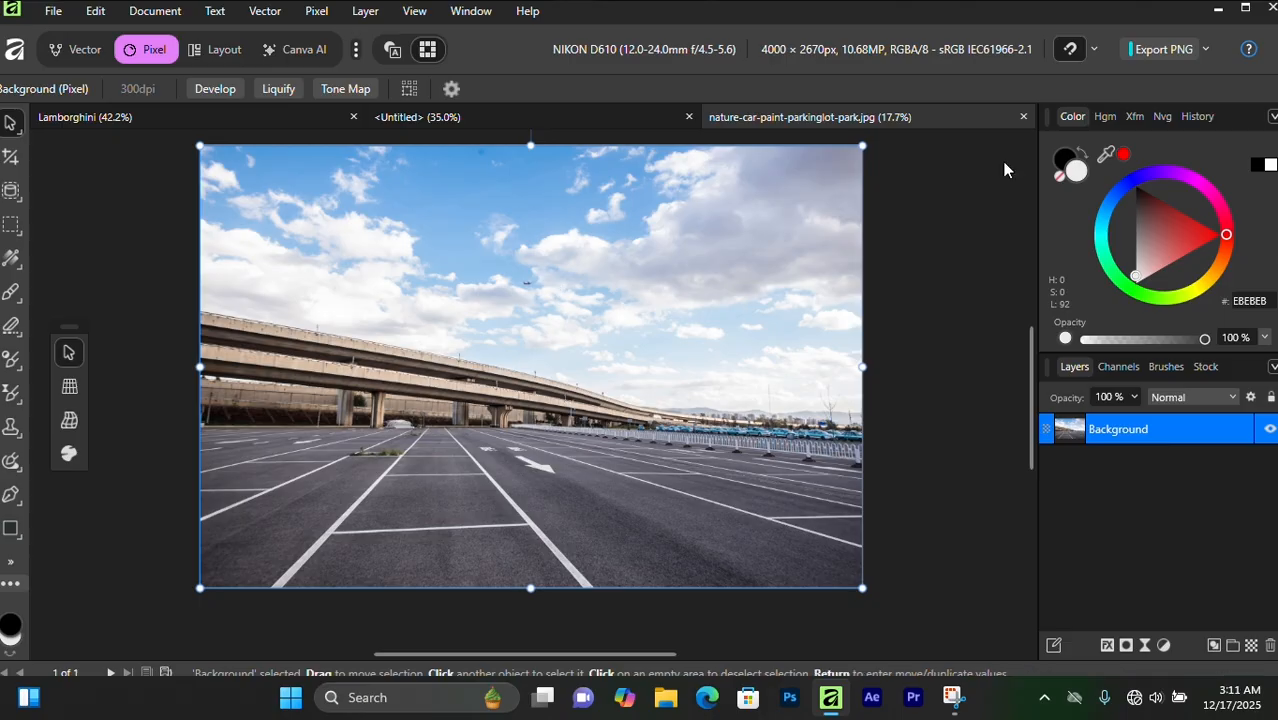
pyautogui.click(1023, 117)
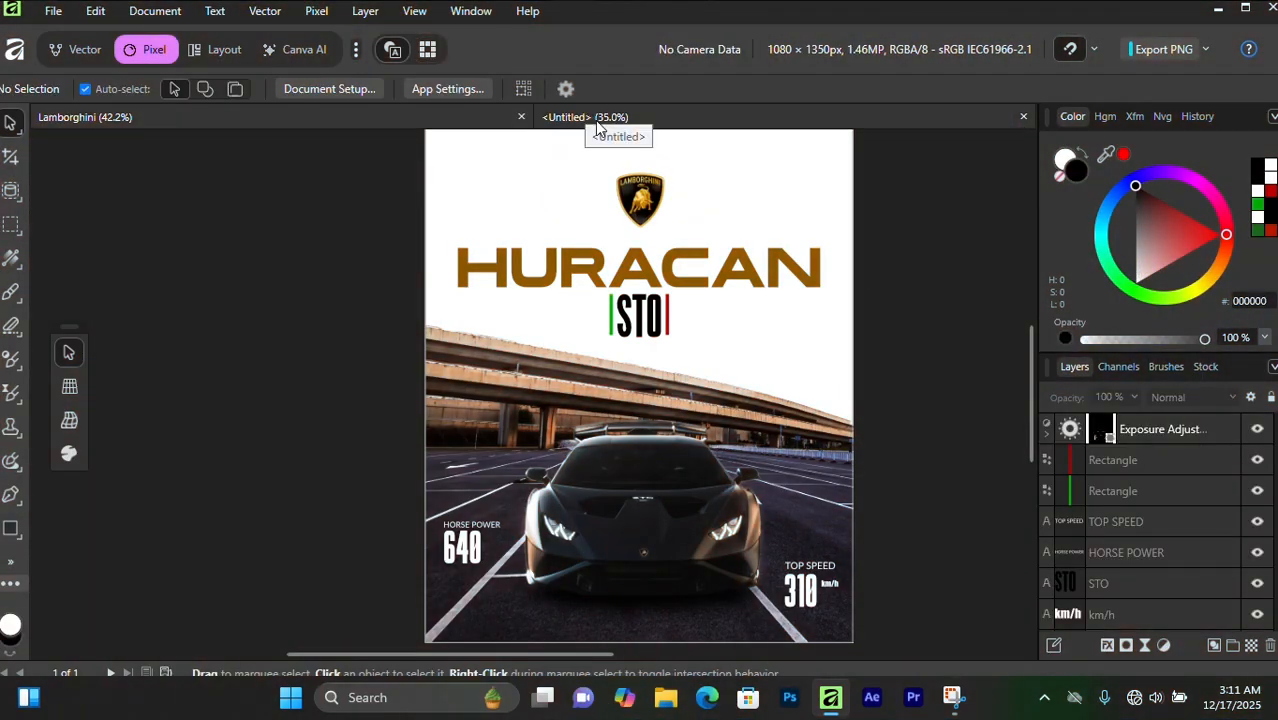
# Step: Place lamborghini-logo-1998 (1).png in the untitled poster document at its full size
pyautogui.click(597, 122)
pyautogui.press('space')
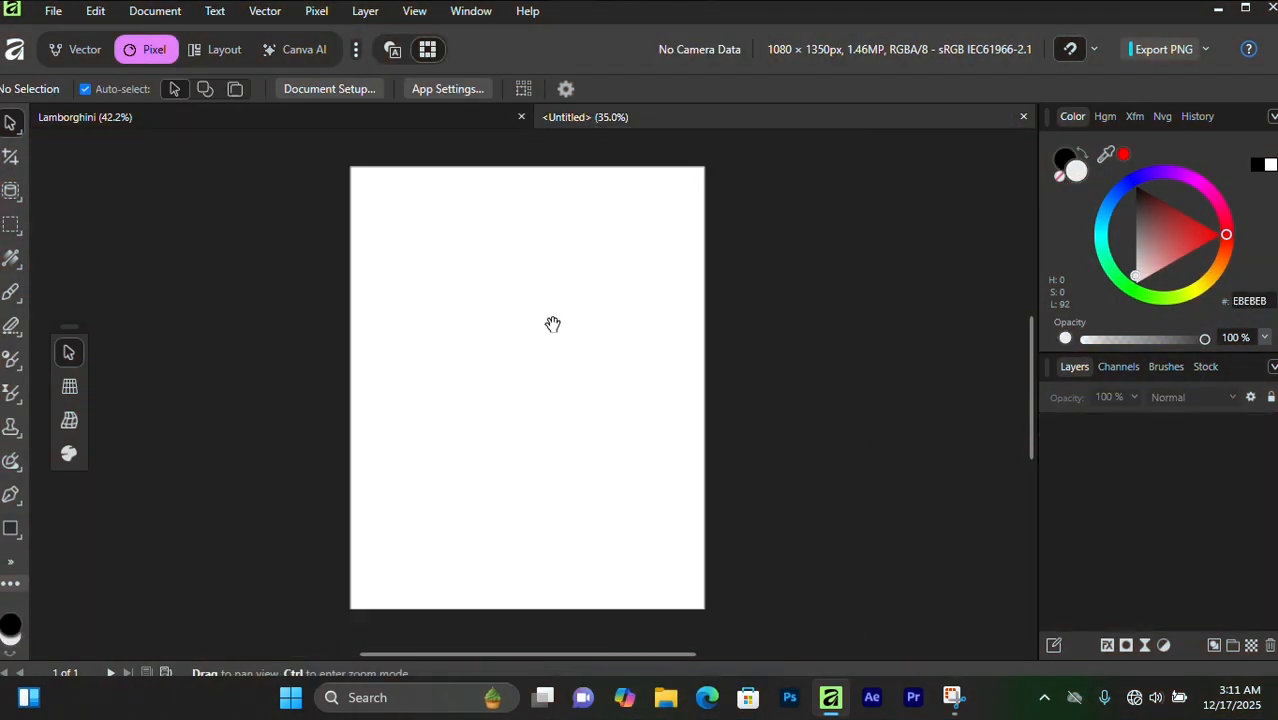
pyautogui.click(56, 11)
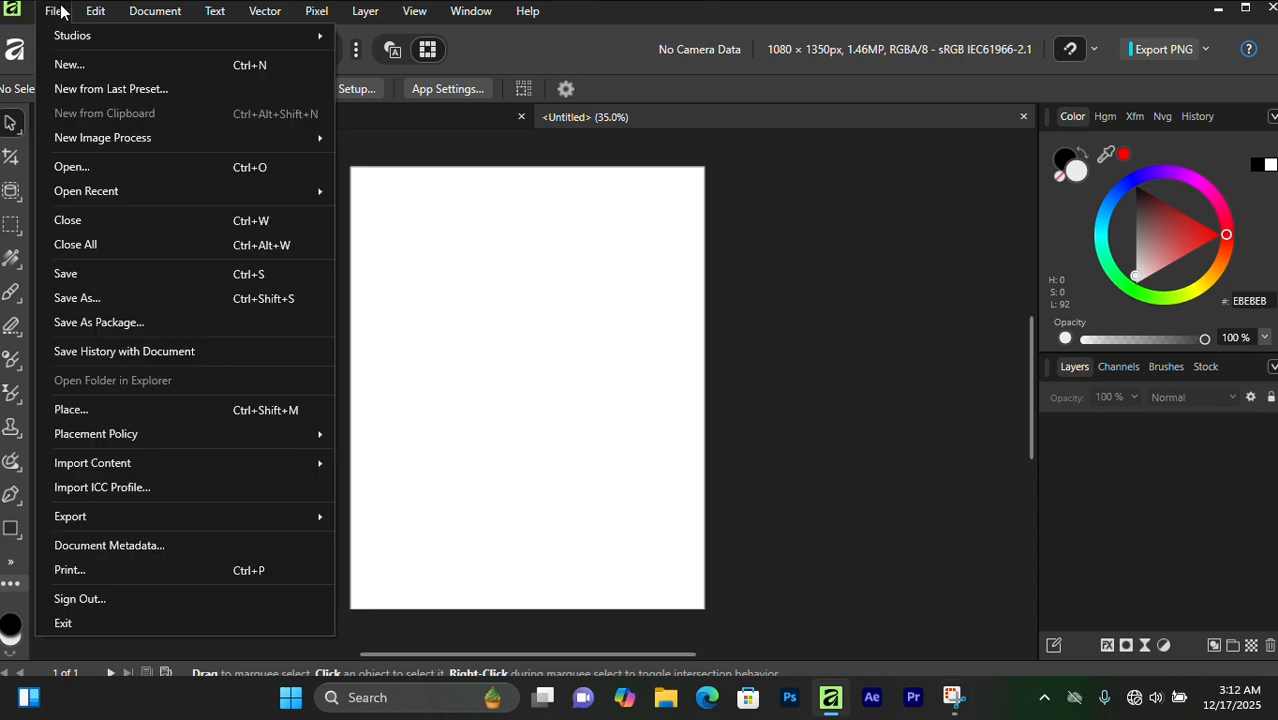
pyautogui.click(147, 414)
pyautogui.click(205, 318)
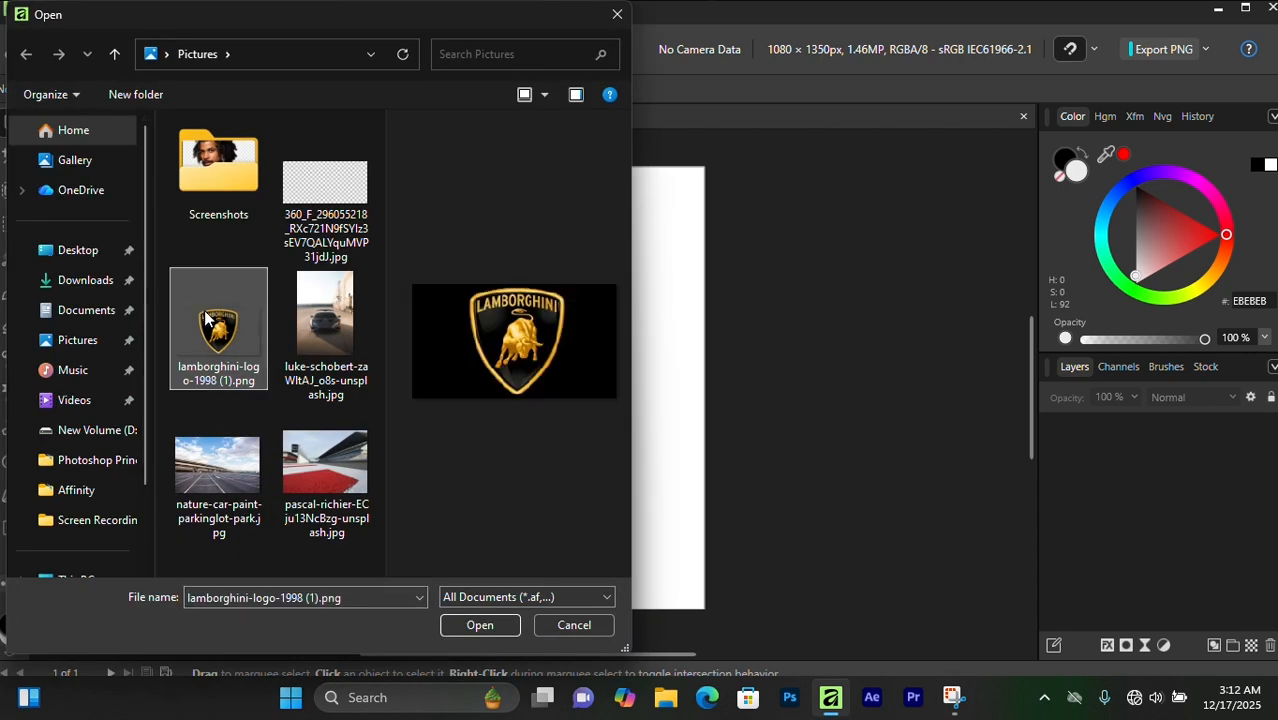
pyautogui.click(487, 624)
pyautogui.click(512, 286)
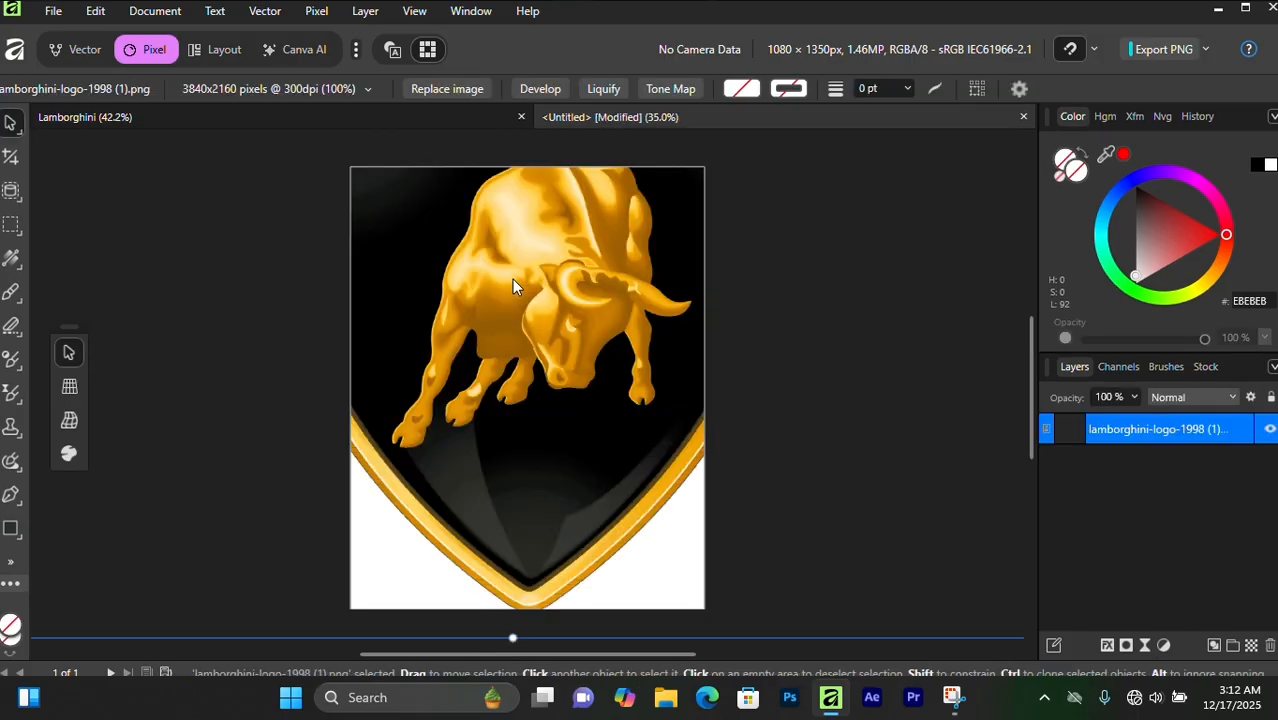
# Step: Scale the Lamborghini logo down to about 8% and position it near the top centre of the poster
pyautogui.moveTo(513, 640); pyautogui.dragTo(558, 280)
pyautogui.moveTo(557, 232); pyautogui.dragTo(577, 421)
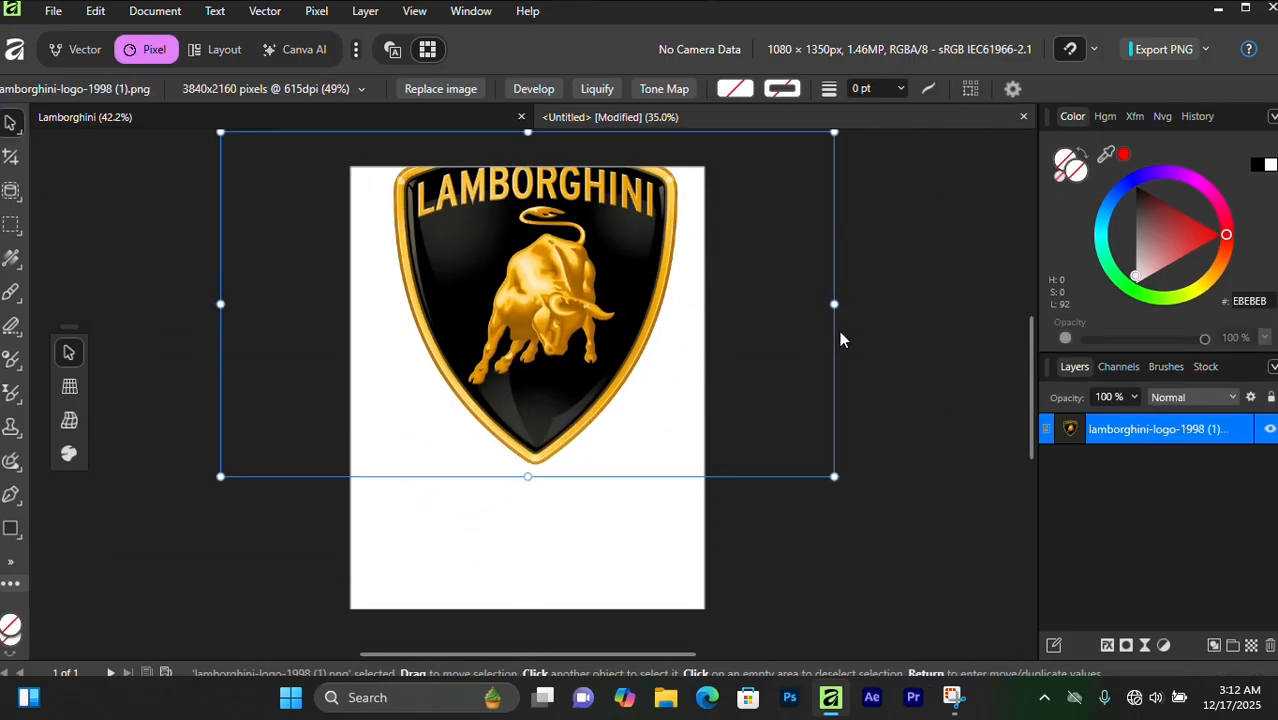
pyautogui.moveTo(833, 303); pyautogui.dragTo(670, 308)
pyautogui.moveTo(523, 291); pyautogui.dragTo(595, 302)
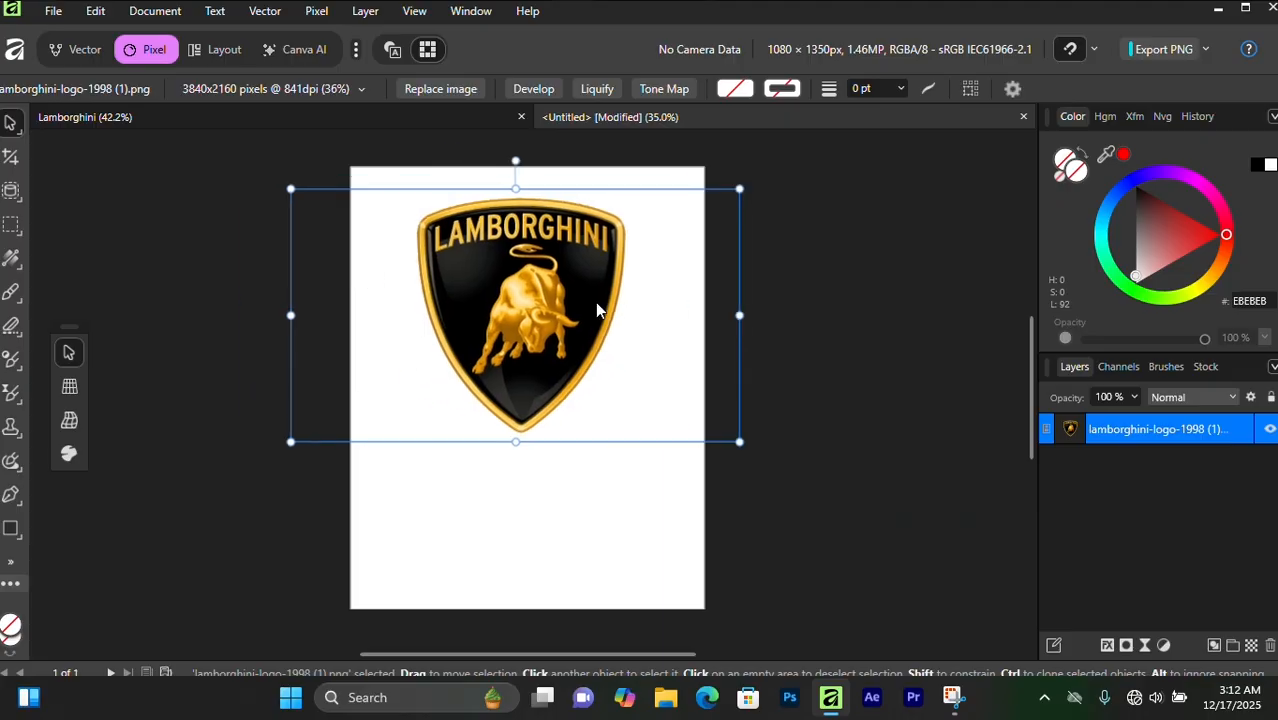
pyautogui.scroll(3, 553, 299)
pyautogui.scroll(3, 553, 299)
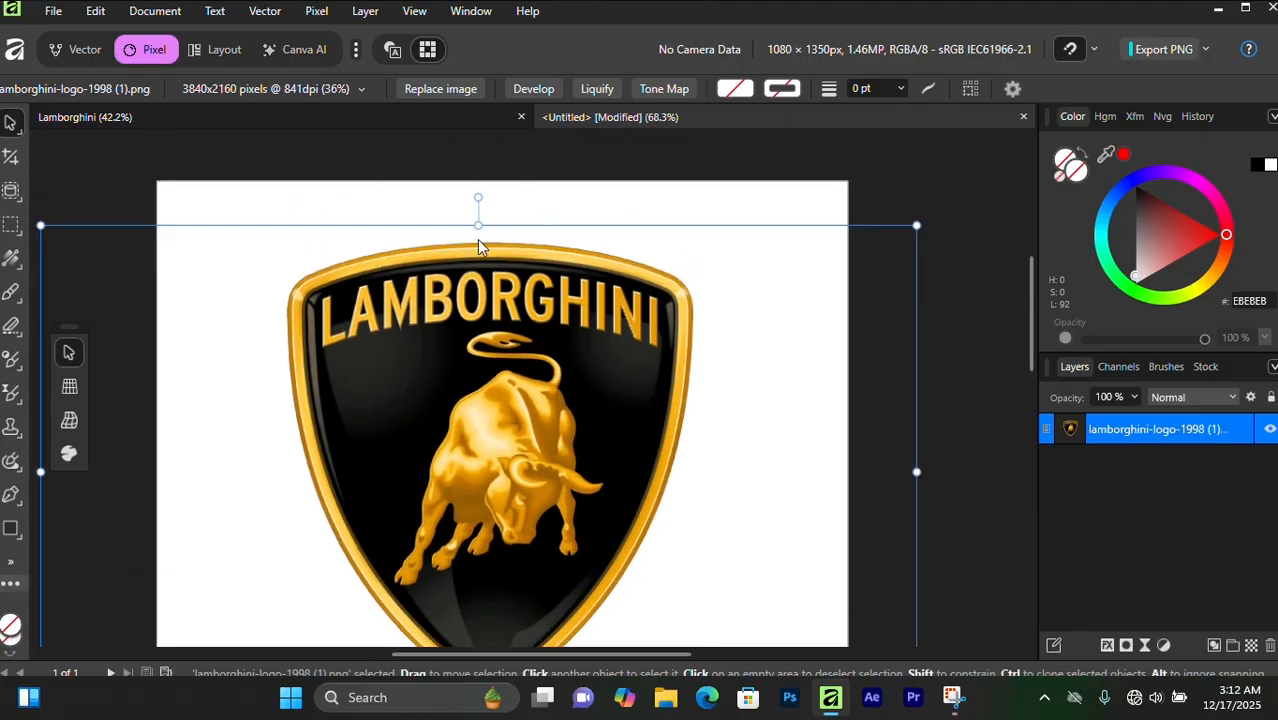
pyautogui.moveTo(478, 223); pyautogui.dragTo(467, 363)
pyautogui.scroll(-3, 462, 363)
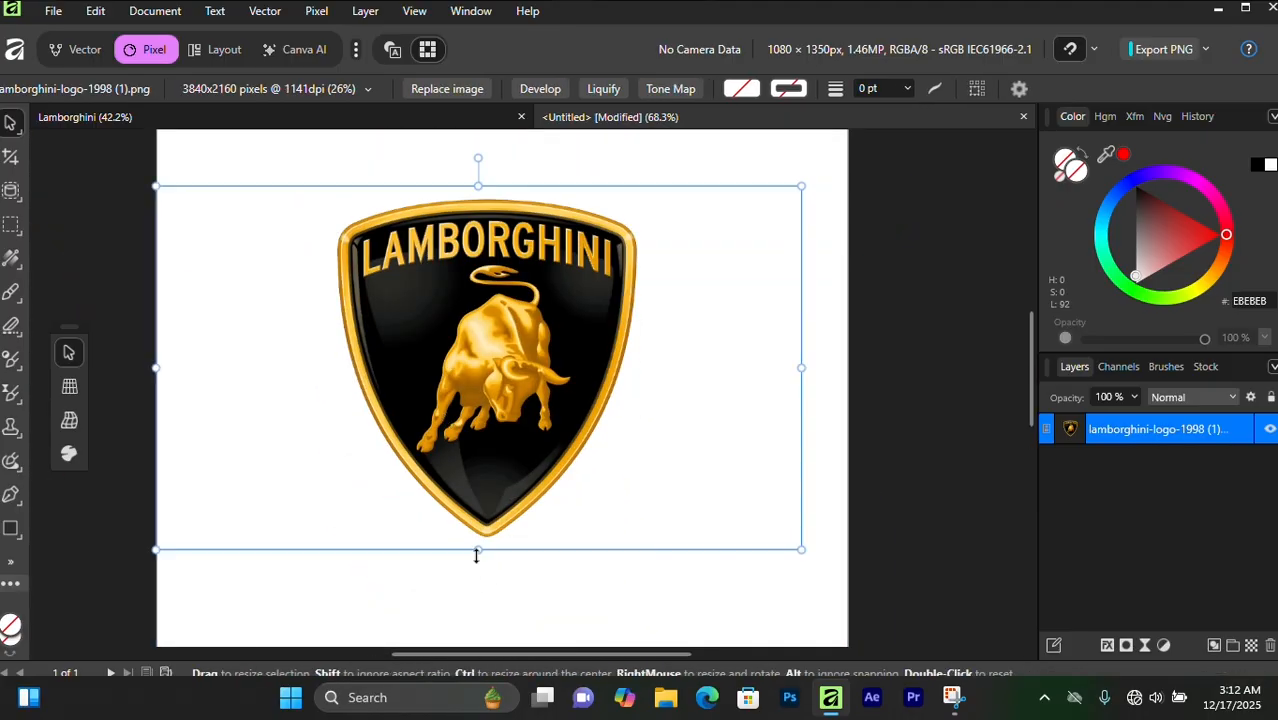
pyautogui.moveTo(478, 550); pyautogui.dragTo(546, 349)
pyautogui.scroll(-2, 479, 297)
pyautogui.moveTo(478, 325); pyautogui.dragTo(499, 251)
pyautogui.click(825, 321)
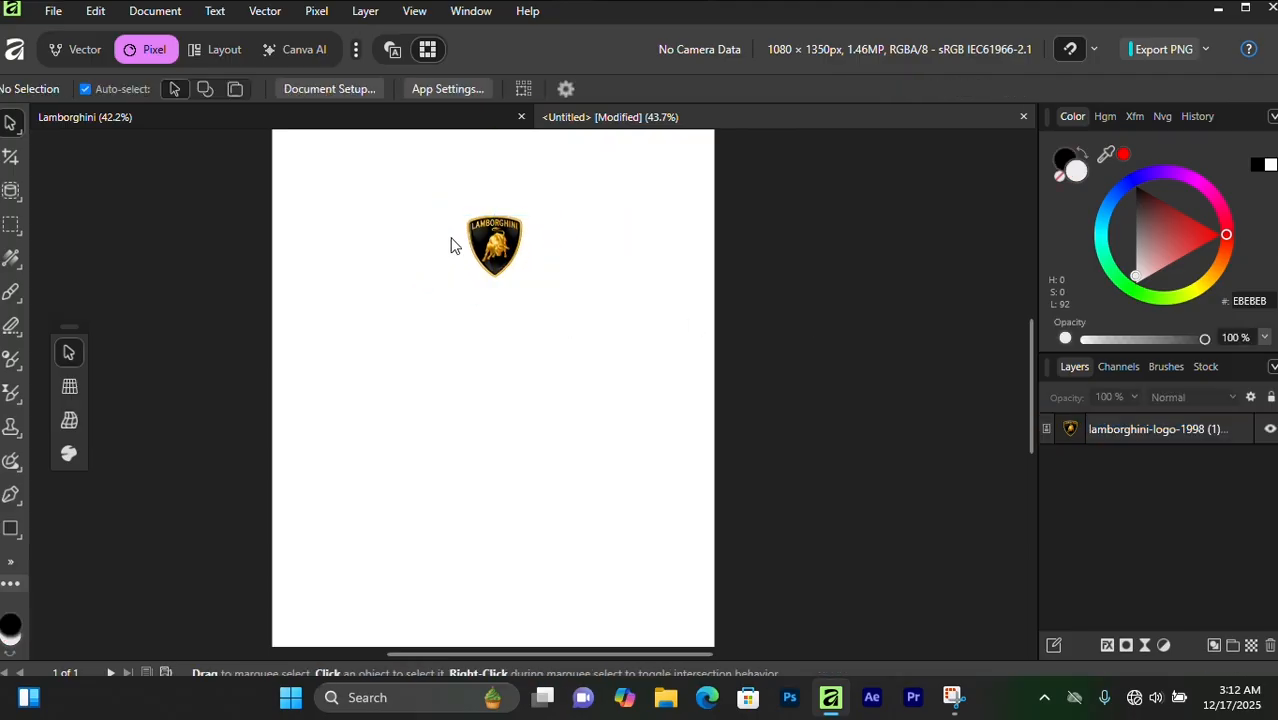
# Step: Centre the logo horizontally on the page with the Vector studio's alignment options and return to the Pixel studio
pyautogui.click(490, 250)
pyautogui.scroll(1, 650, 200)
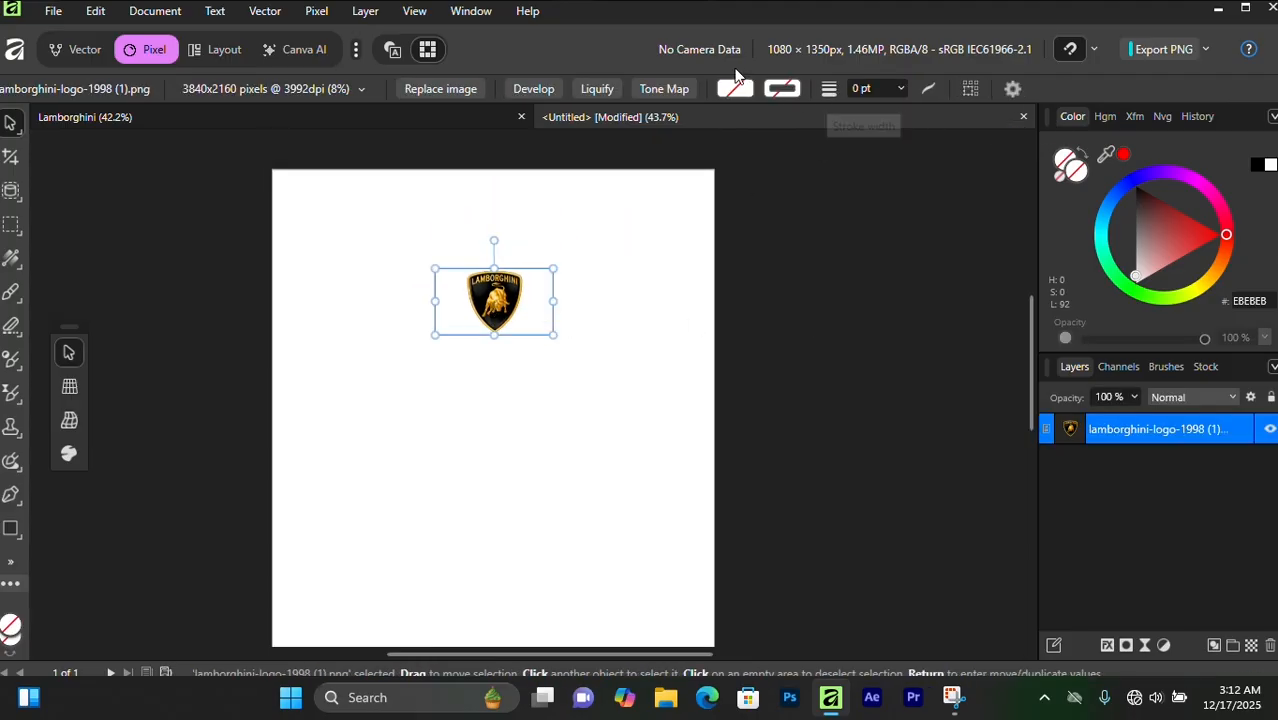
pyautogui.click(75, 52)
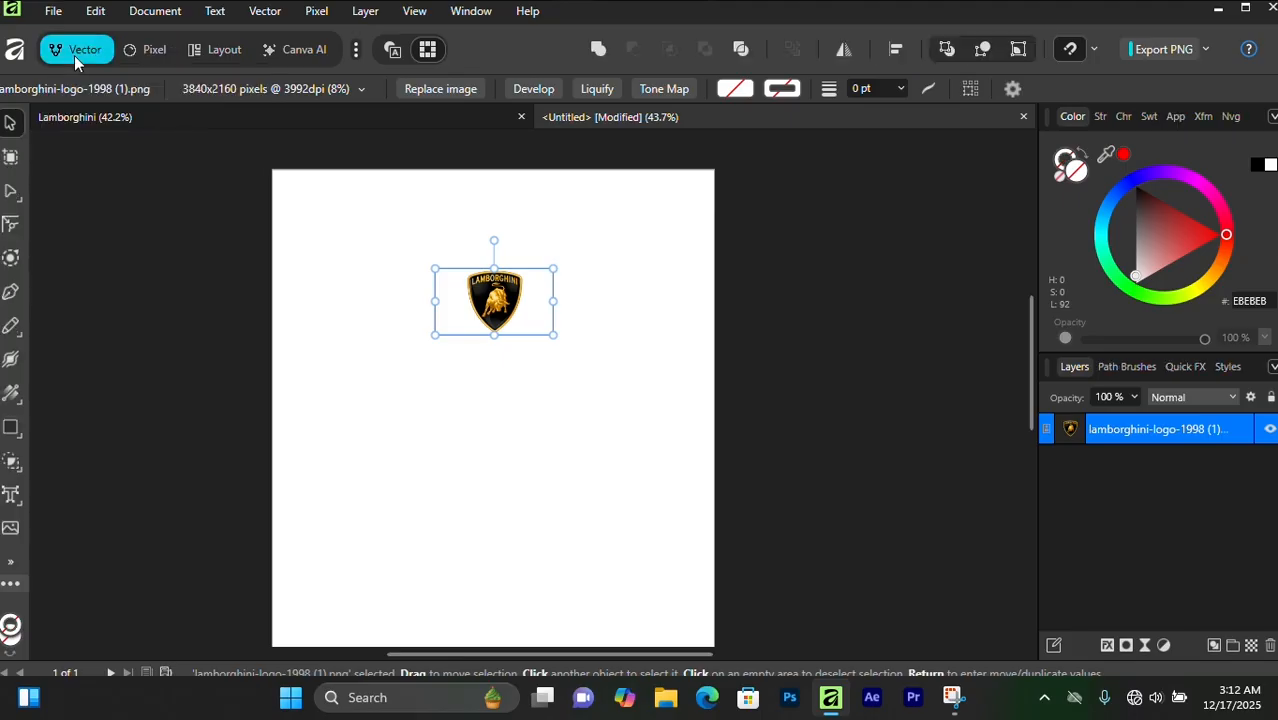
pyautogui.click(898, 50)
pyautogui.click(954, 114)
pyautogui.click(862, 357)
pyautogui.click(287, 327)
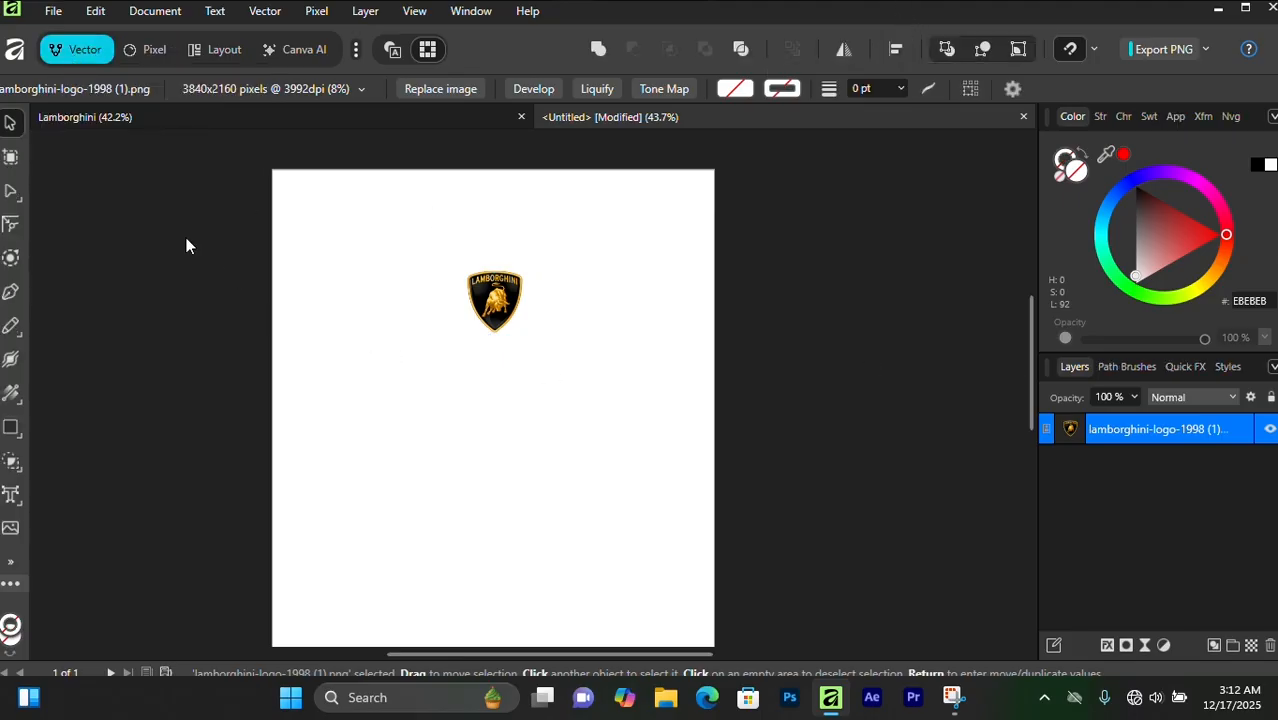
pyautogui.click(149, 47)
# Step: Open Asphat Road.png from the Affinity folder and paste its cut-out parking lot image into the untitled poster
pyautogui.scroll(-2, 445, 334)
pyautogui.moveTo(618, 333); pyautogui.dragTo(662, 331)
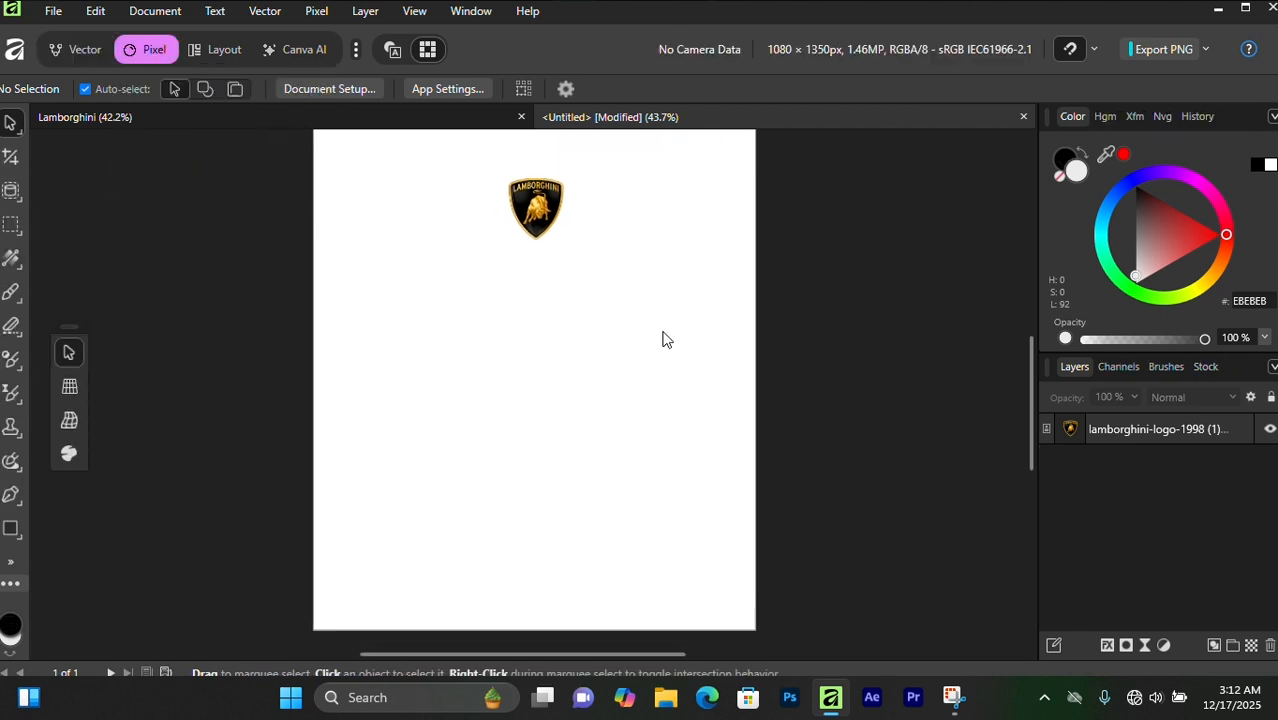
pyautogui.hotkey('ctrl', 'o')
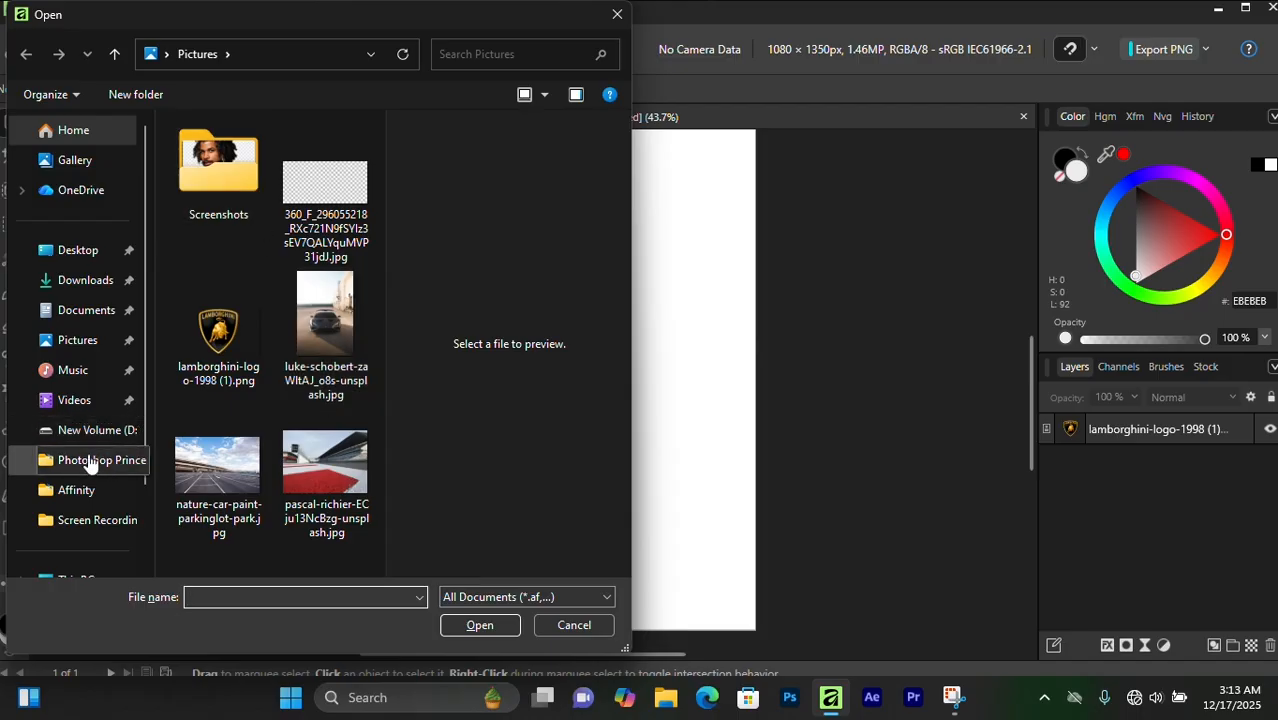
pyautogui.click(76, 490)
pyautogui.doubleClick(224, 185)
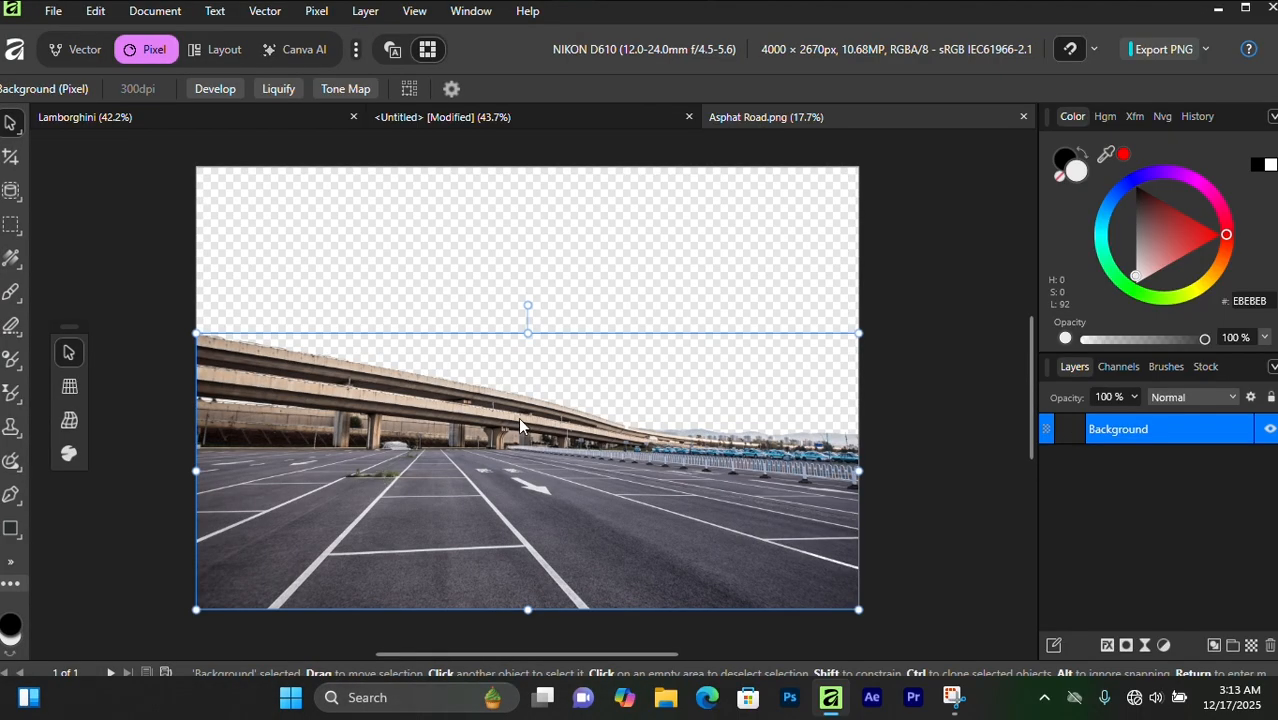
pyautogui.click(580, 119)
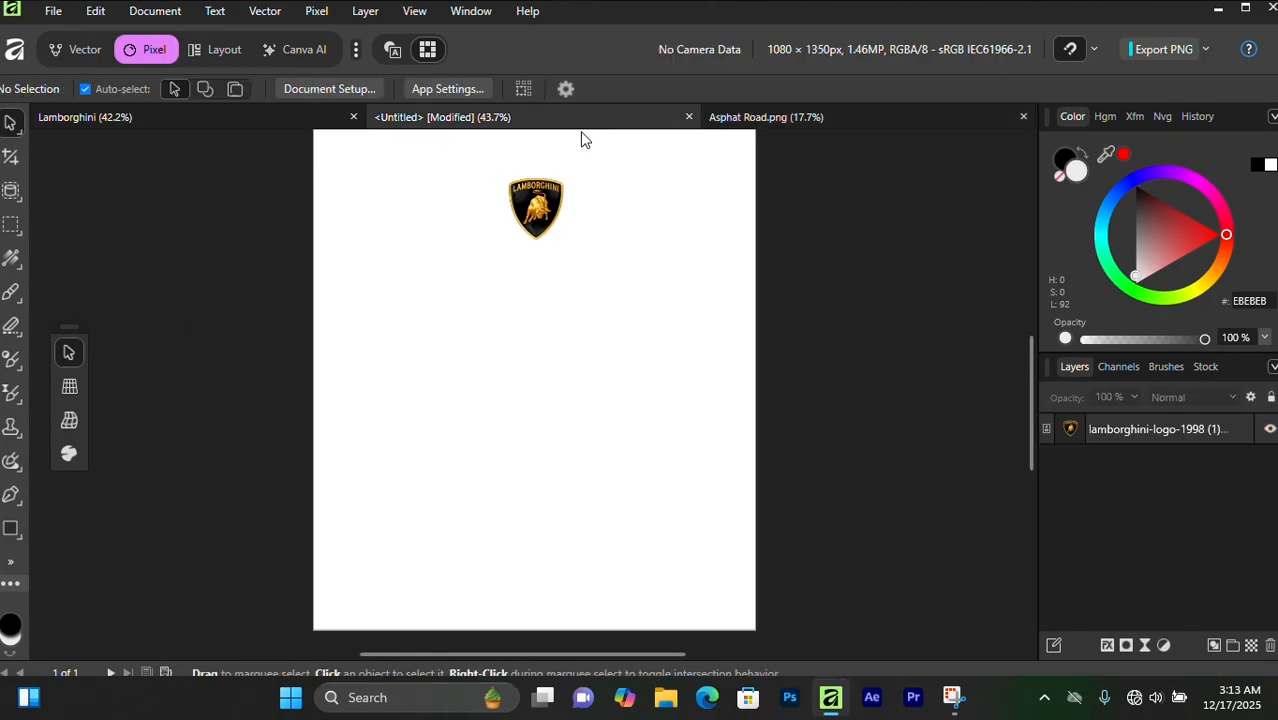
pyautogui.hotkey('ctrl', 'v')
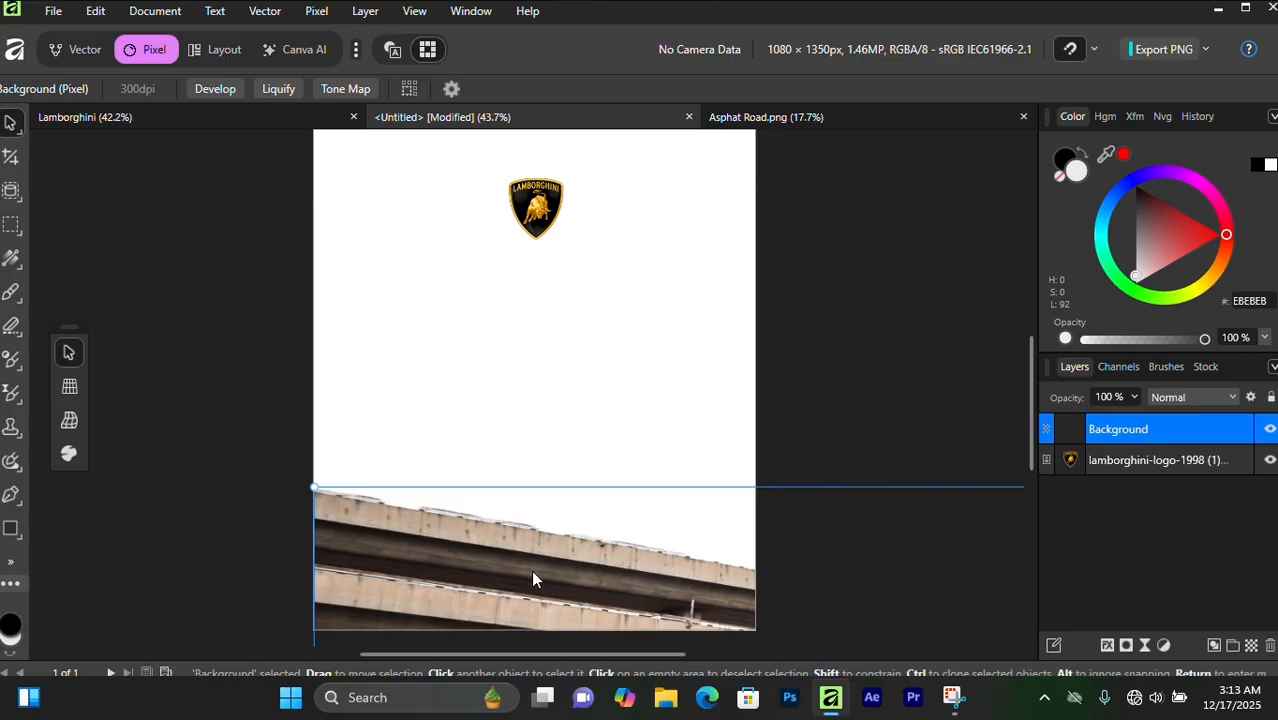
# Step: Scale the pasted parking lot image down to about 541 dpi and place it across the lower part of the poster
pyautogui.moveTo(533, 579); pyautogui.dragTo(479, 348)
pyautogui.moveTo(559, 260); pyautogui.dragTo(463, 194)
pyautogui.moveTo(983, 188); pyautogui.dragTo(983, 425)
pyautogui.moveTo(936, 482); pyautogui.dragTo(494, 379)
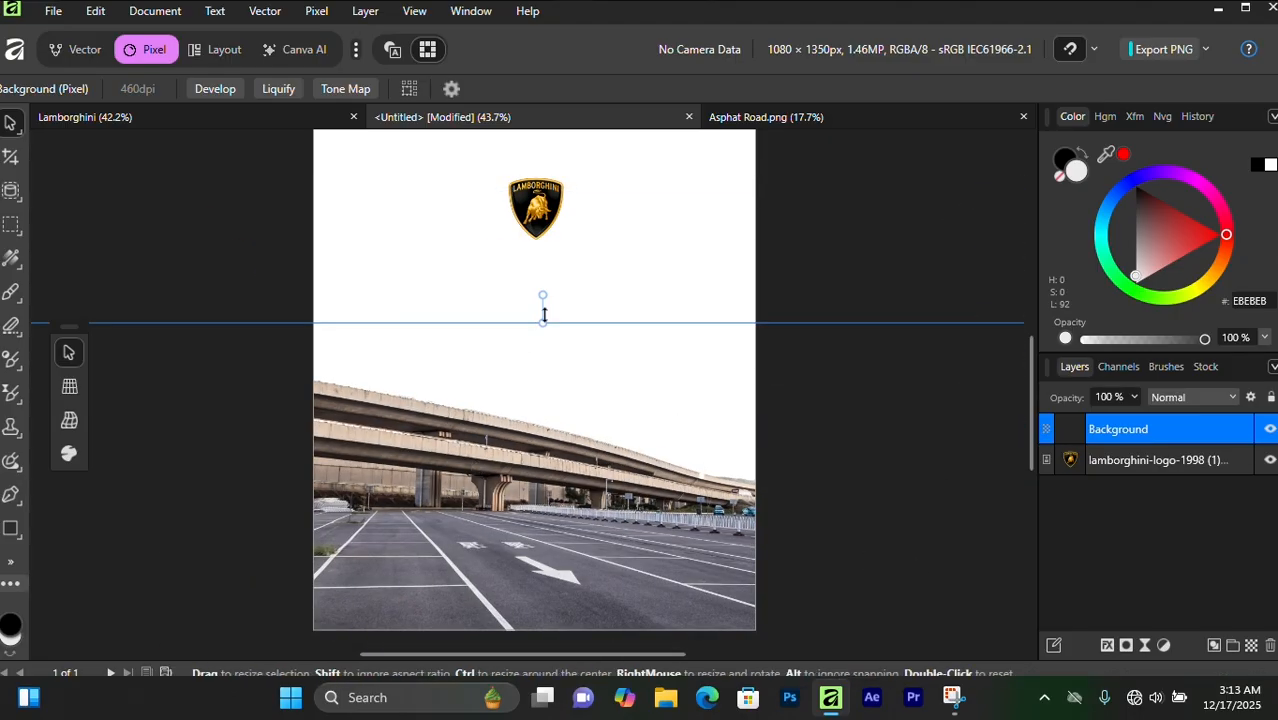
pyautogui.moveTo(542, 322); pyautogui.dragTo(542, 377)
pyautogui.moveTo(590, 586); pyautogui.dragTo(696, 375)
pyautogui.scroll(4, 690, 380)
pyautogui.moveTo(606, 435); pyautogui.dragTo(646, 397)
pyautogui.scroll(3, 646, 397)
pyautogui.scroll(-2, 597, 325)
pyautogui.moveTo(688, 267); pyautogui.dragTo(688, 278)
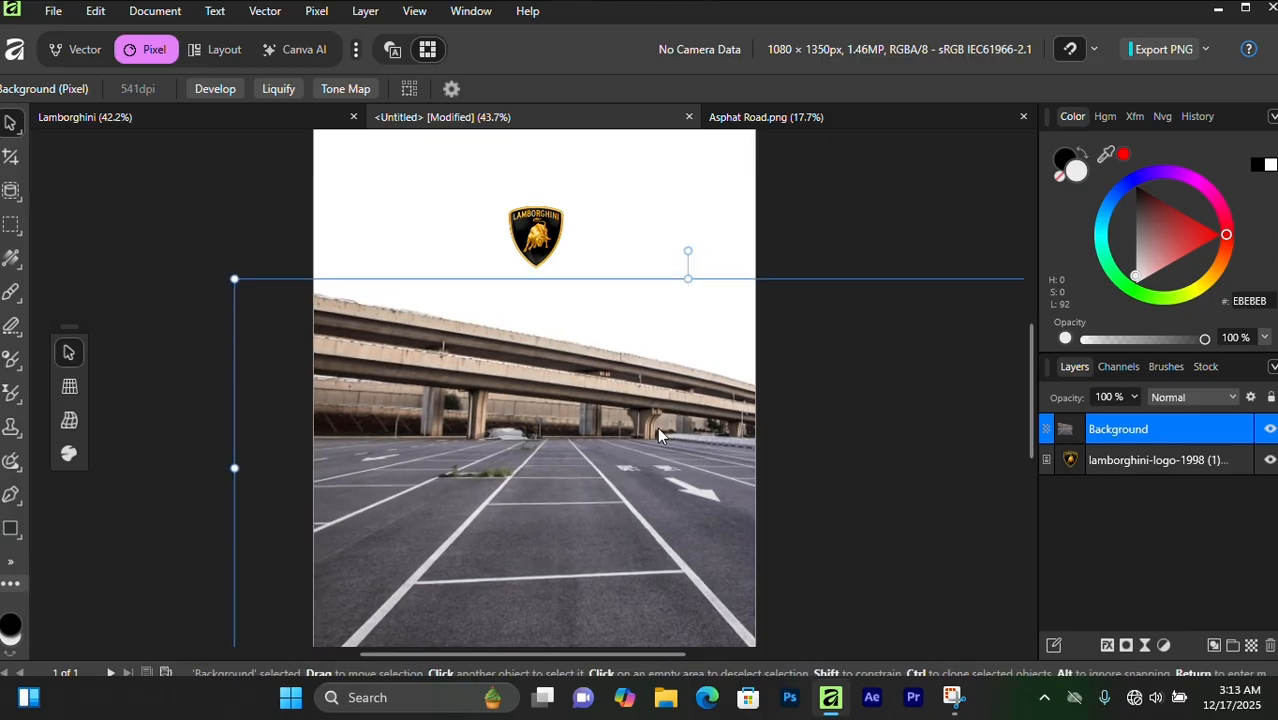
# Step: Shift the parking lot image slightly down and to the left on the poster
pyautogui.moveTo(666, 419); pyautogui.dragTo(639, 461)
pyautogui.scroll(-2, 637, 459)
pyautogui.moveTo(642, 376); pyautogui.dragTo(633, 381)
pyautogui.scroll(6, 633, 381)
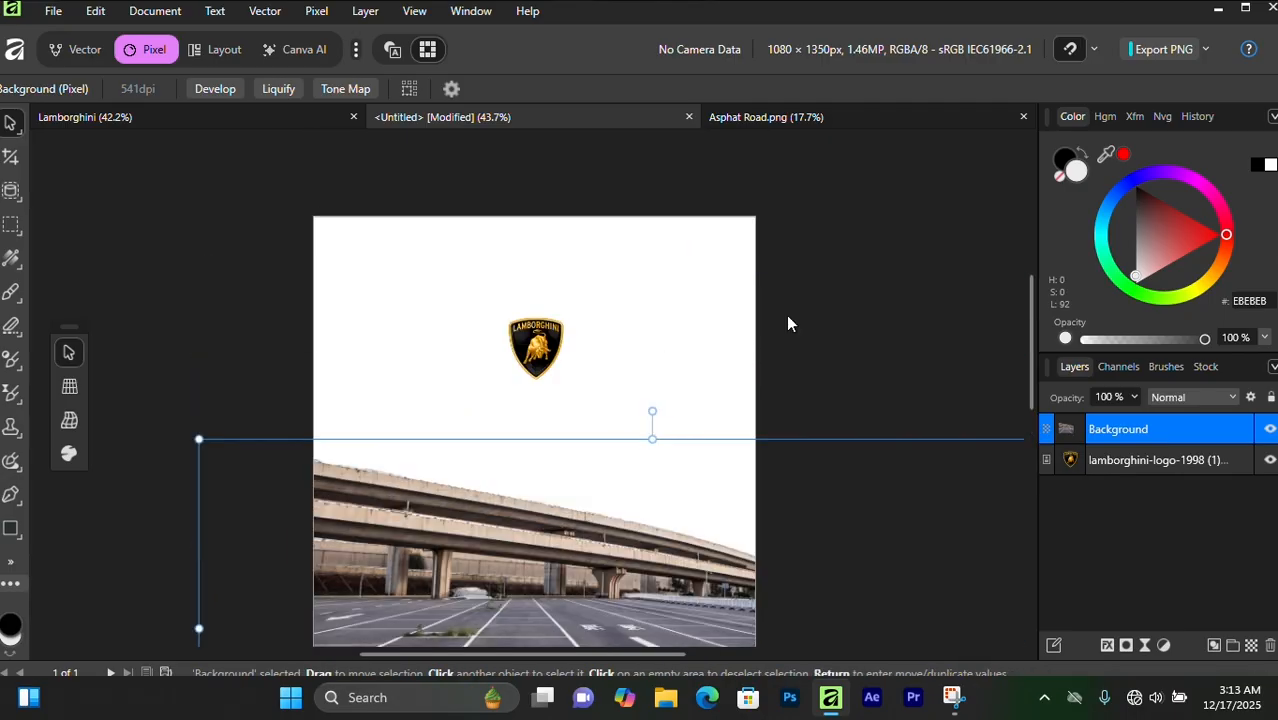
# Step: Move the Lamborghini logo slightly up, closer to the poster's top edge
pyautogui.scroll(-3, 786, 315)
pyautogui.moveTo(539, 252); pyautogui.dragTo(540, 223)
pyautogui.scroll(-2, 594, 457)
# Step: Move the parking lot image further left on the poster and deselect it
pyautogui.click(594, 457)
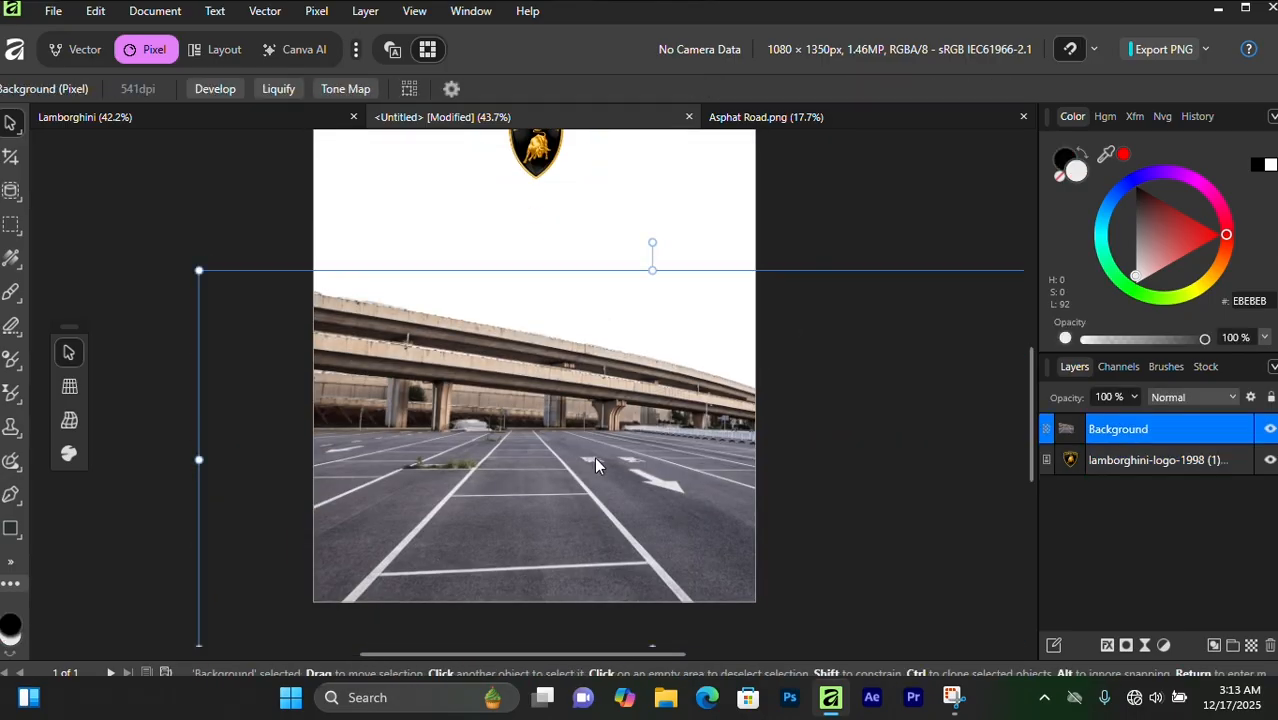
pyautogui.scroll(-2, 611, 448)
pyautogui.moveTo(613, 448); pyautogui.dragTo(596, 407)
pyautogui.scroll(1, 596, 407)
pyautogui.click(642, 256)
pyautogui.scroll(5, 642, 256)
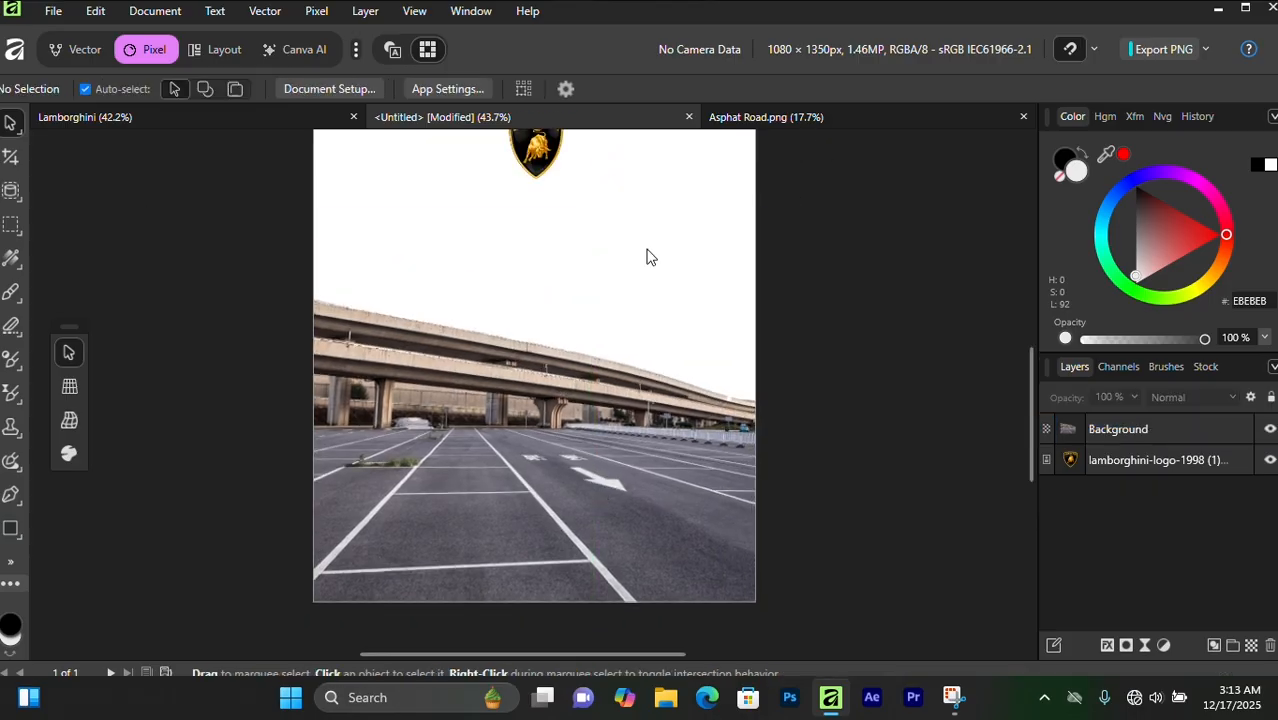
pyautogui.scroll(-4, 578, 379)
# Step: Add a Curves adjustment above the Background layer and darken it by pulling the master curve's midpoint to X 0.65, Y 0.323
pyautogui.scroll(1, 578, 379)
pyautogui.scroll(1, 578, 389)
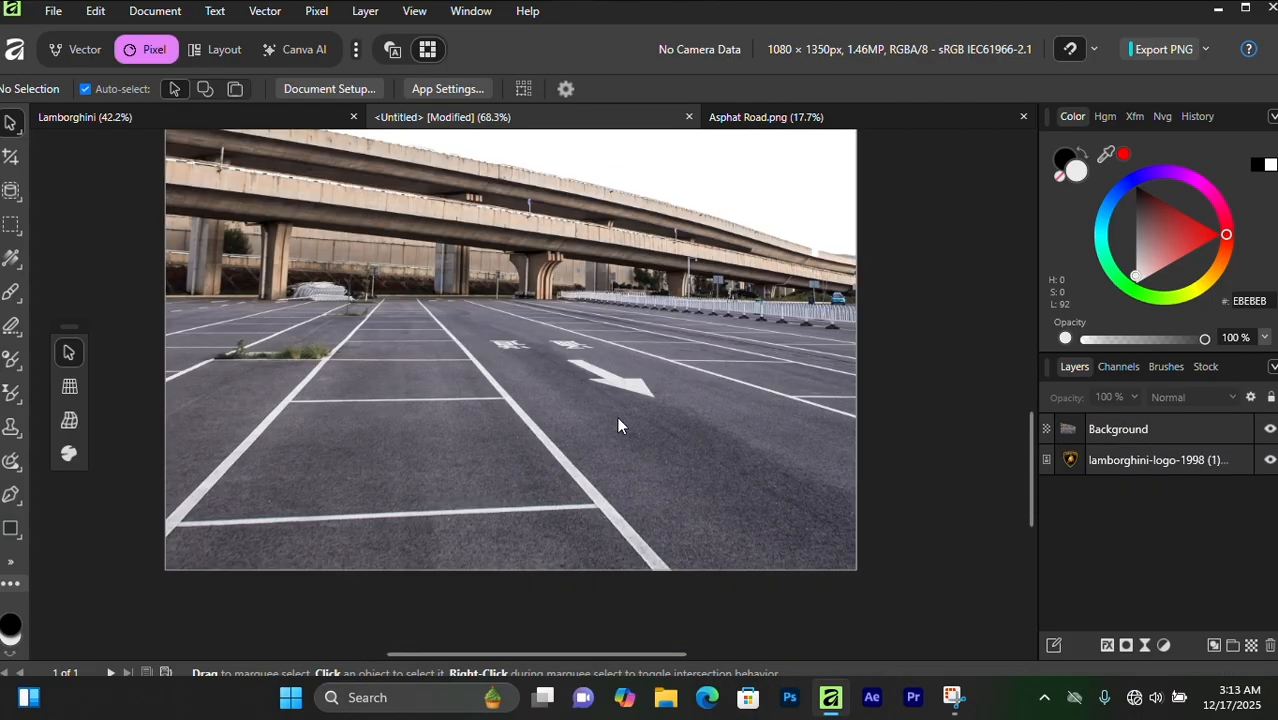
pyautogui.click(637, 360)
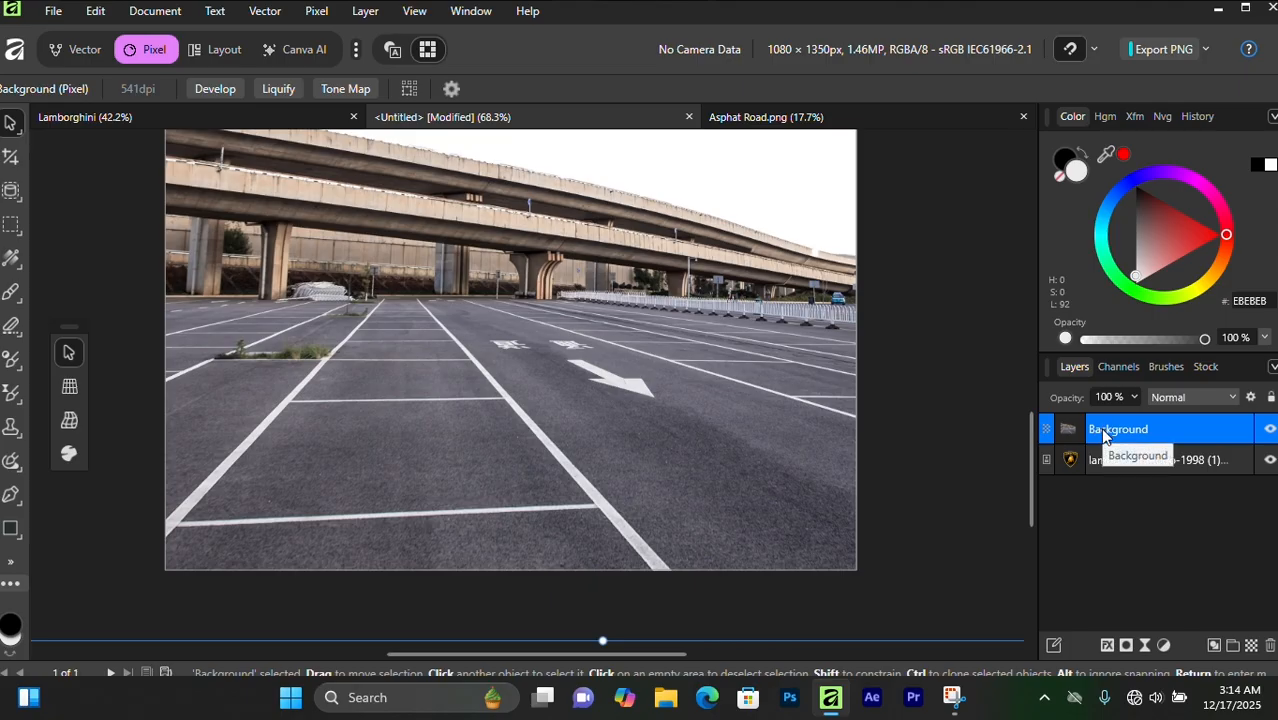
pyautogui.click(1165, 647)
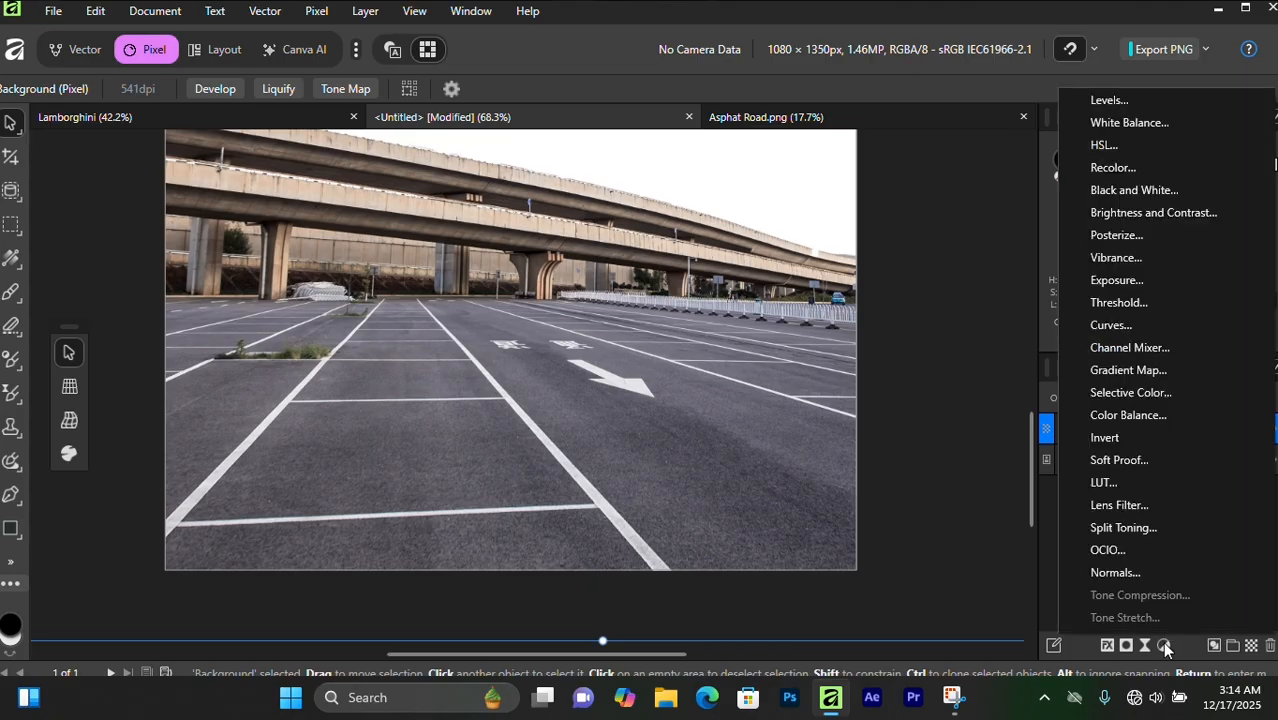
pyautogui.click(1110, 325)
pyautogui.click(948, 368)
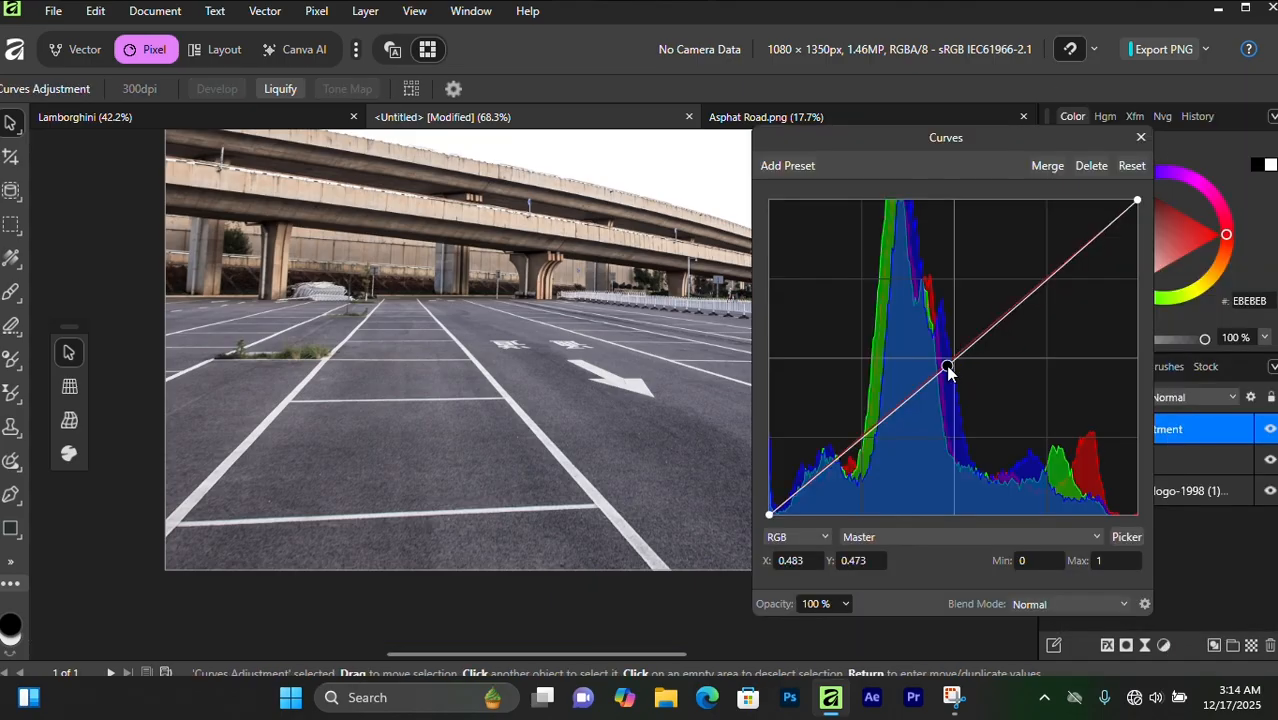
pyautogui.moveTo(948, 368); pyautogui.dragTo(1009, 413)
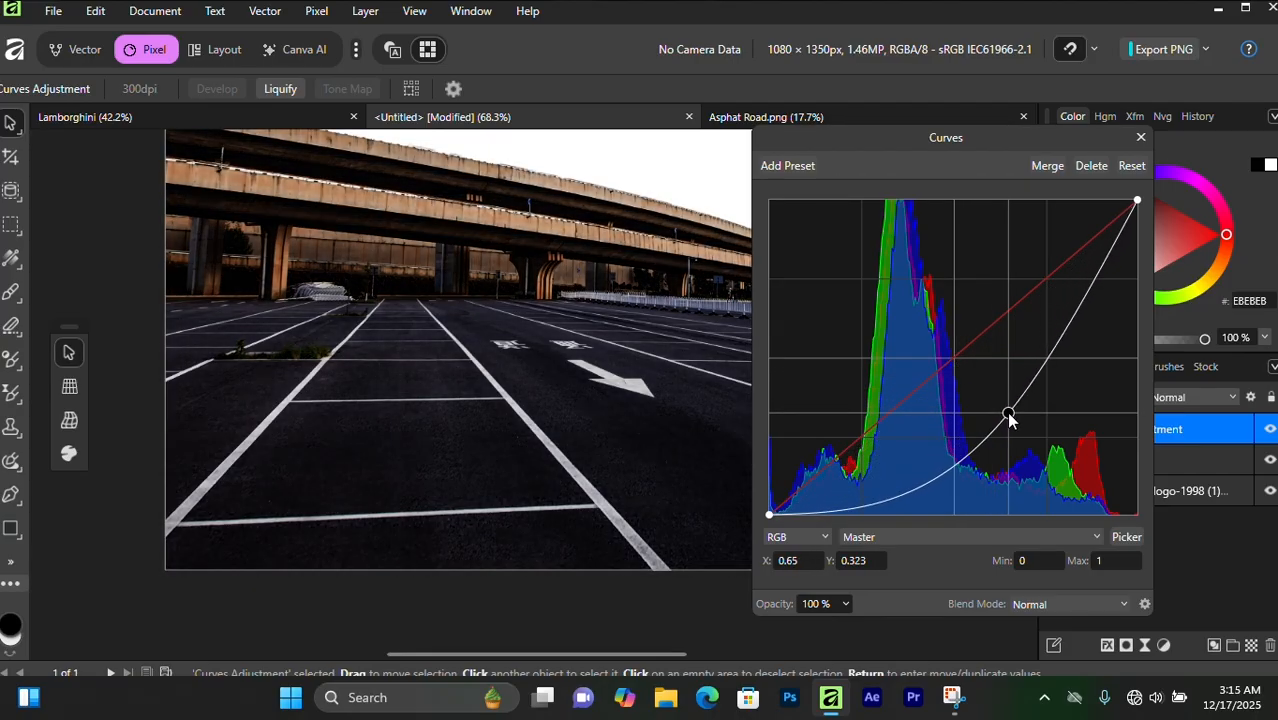
pyautogui.click(1142, 137)
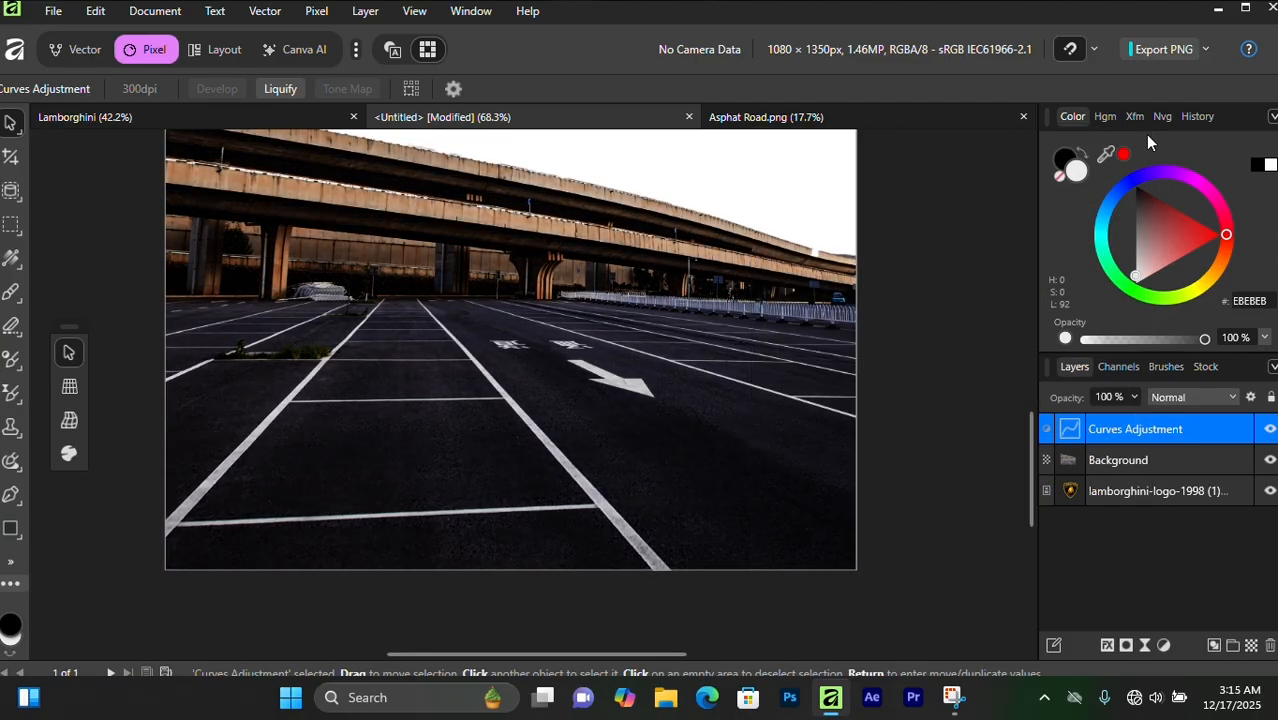
# Step: Add a mask to the Curves adjustment layer
pyautogui.click(1125, 647)
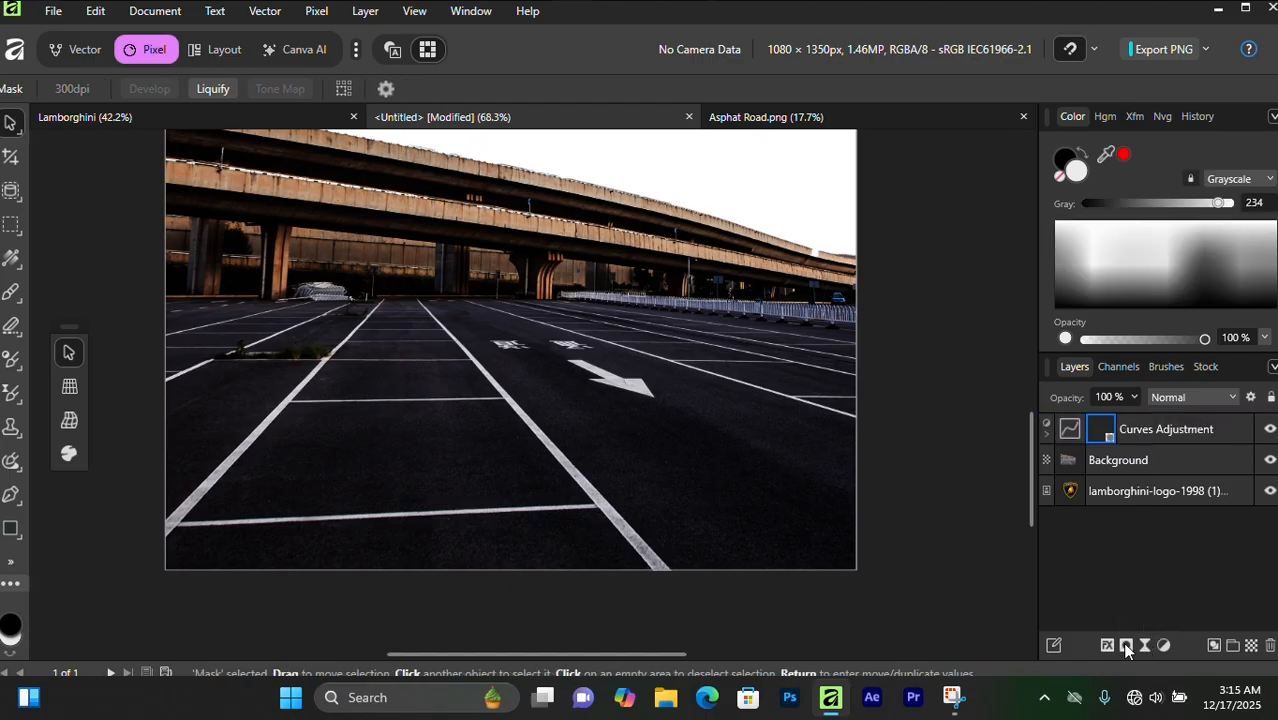
# Step: Invert the Curves adjustment's mask and set up a white paint brush with 74% opacity and 38% flow
pyautogui.rightClick(1100, 433)
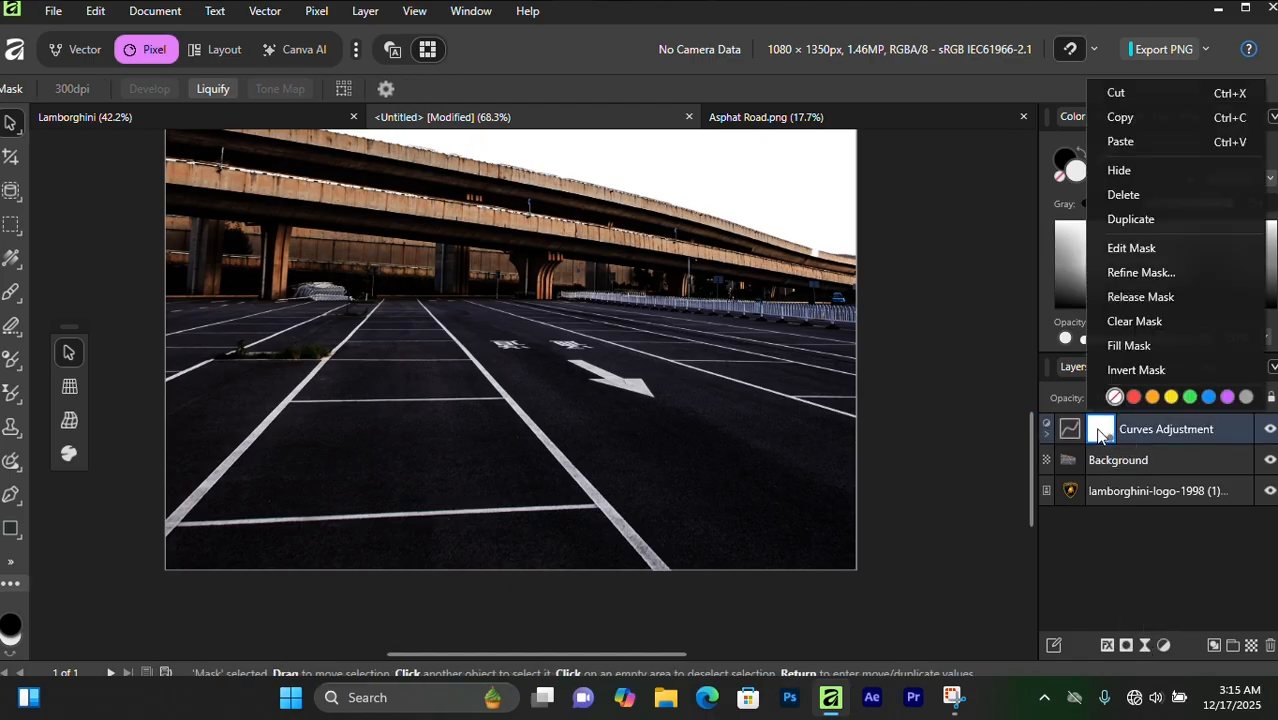
pyautogui.click(1141, 370)
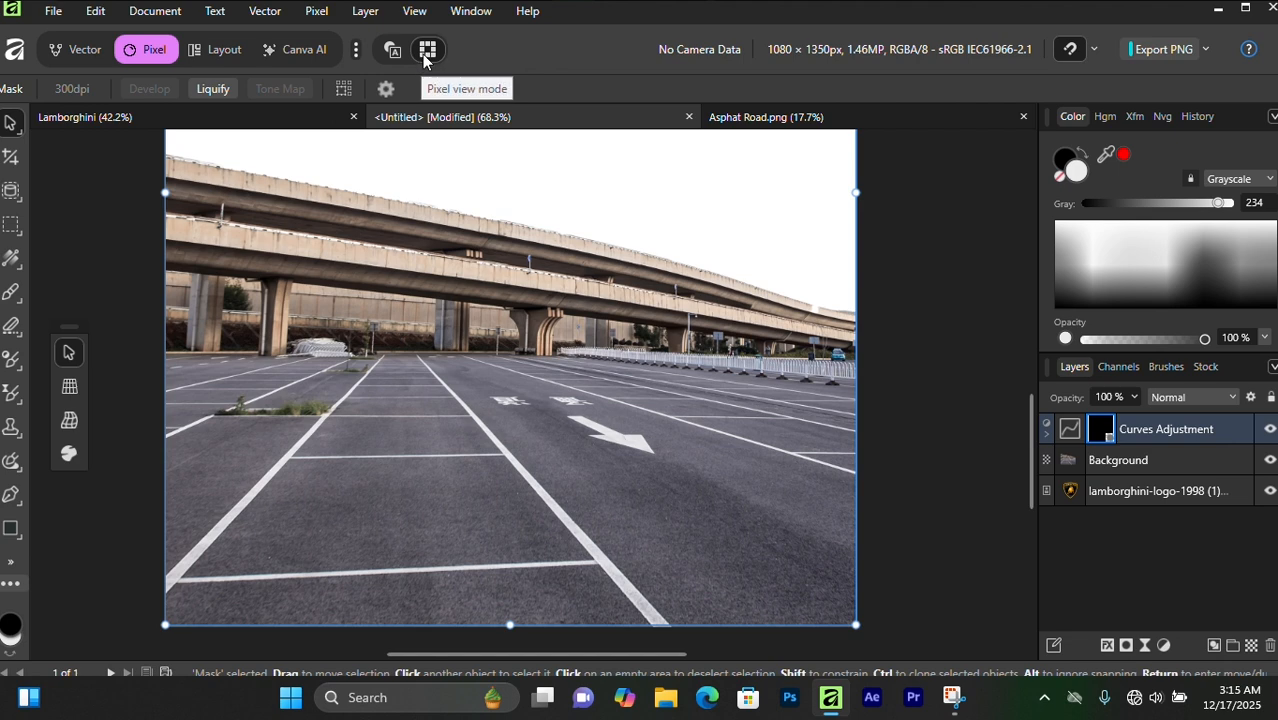
pyautogui.click(11, 293)
pyautogui.scroll(-2, 416, 424)
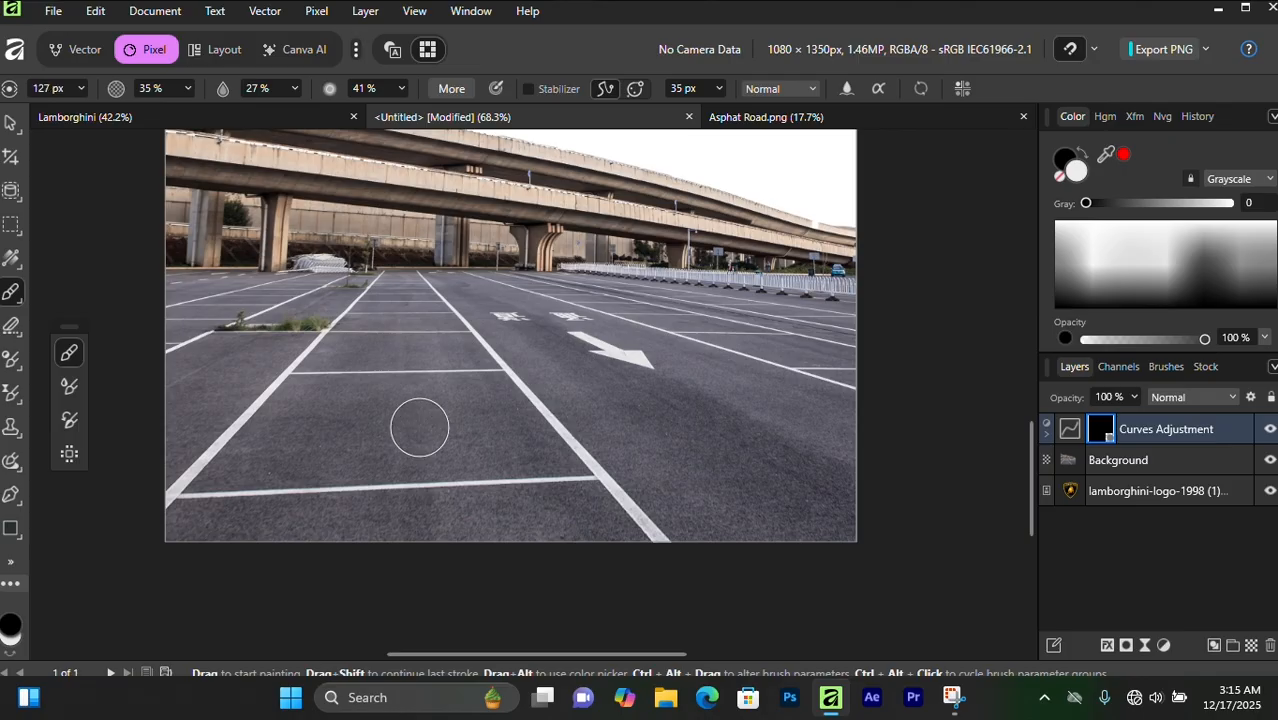
pyautogui.click(11, 655)
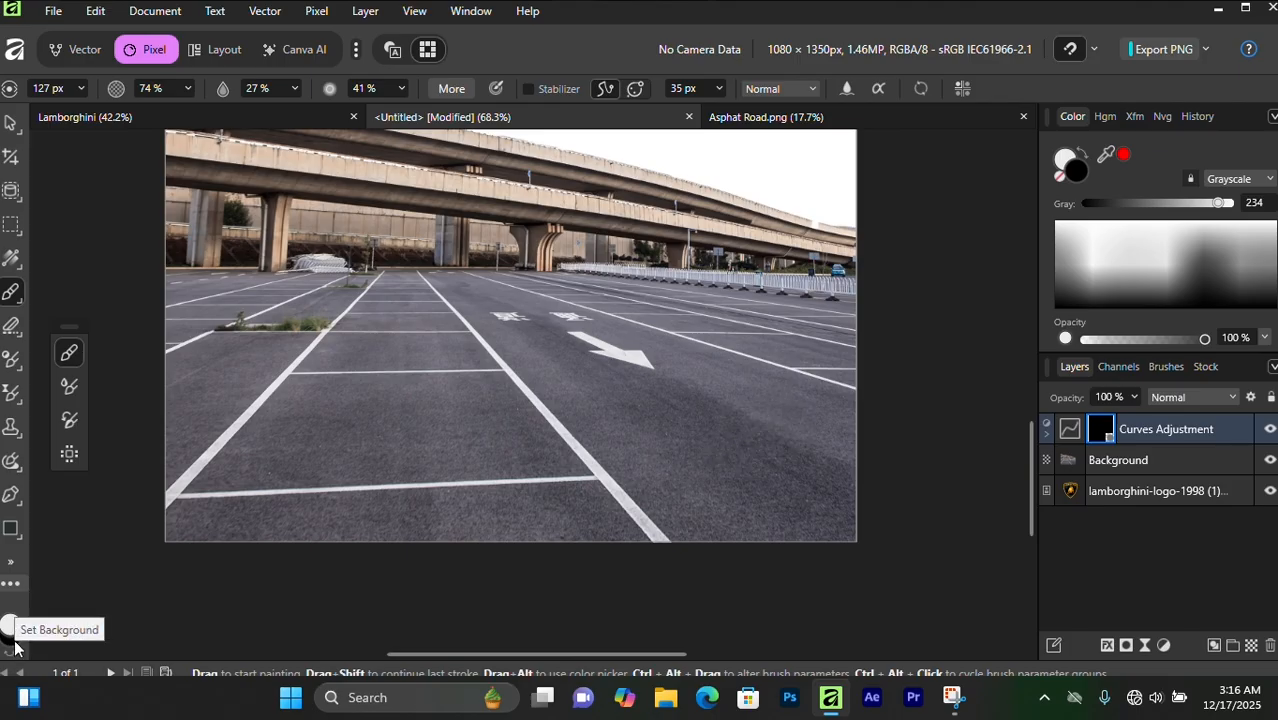
pyautogui.scroll(3, 465, 257)
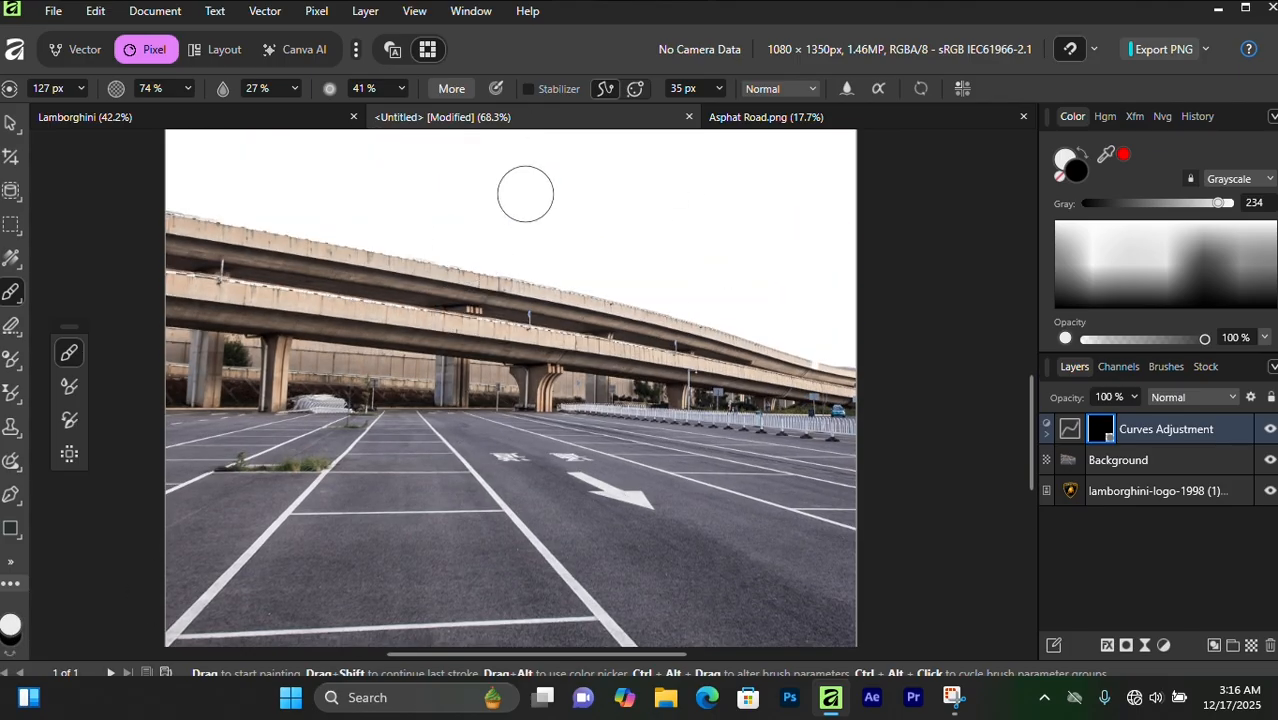
pyautogui.scroll(-3, 635, 218)
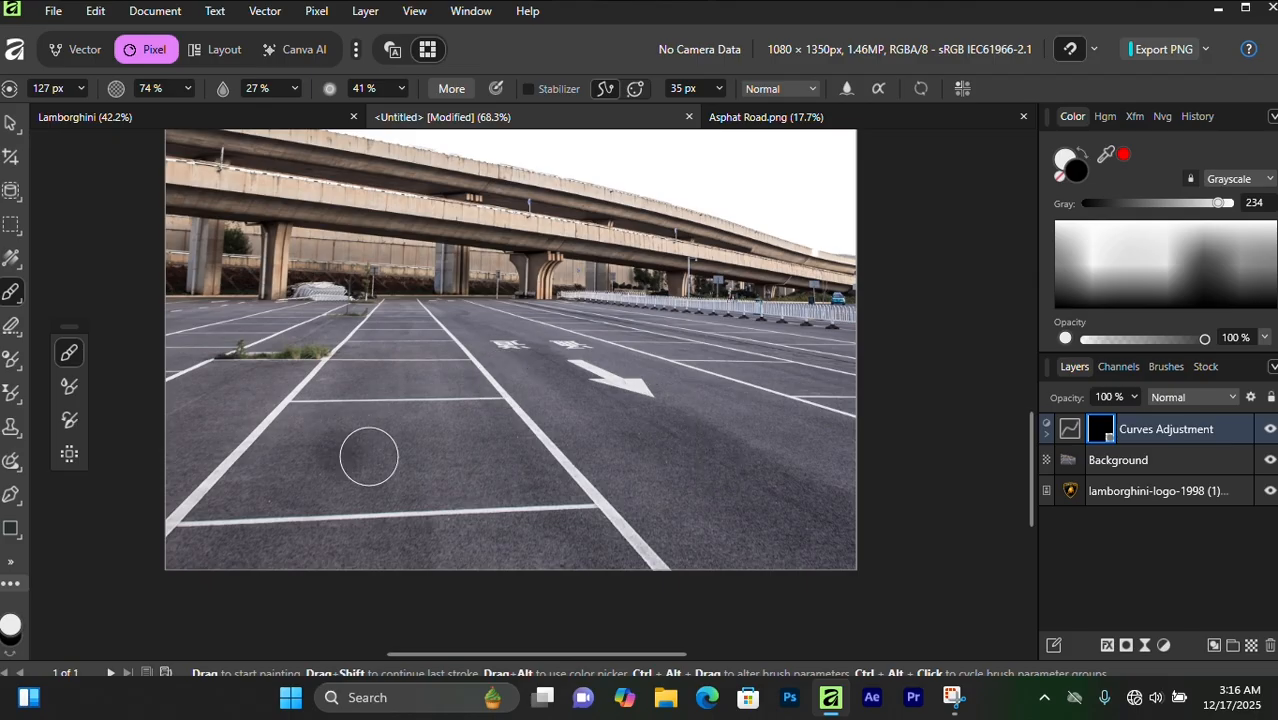
pyautogui.scroll(-2, 622, 485)
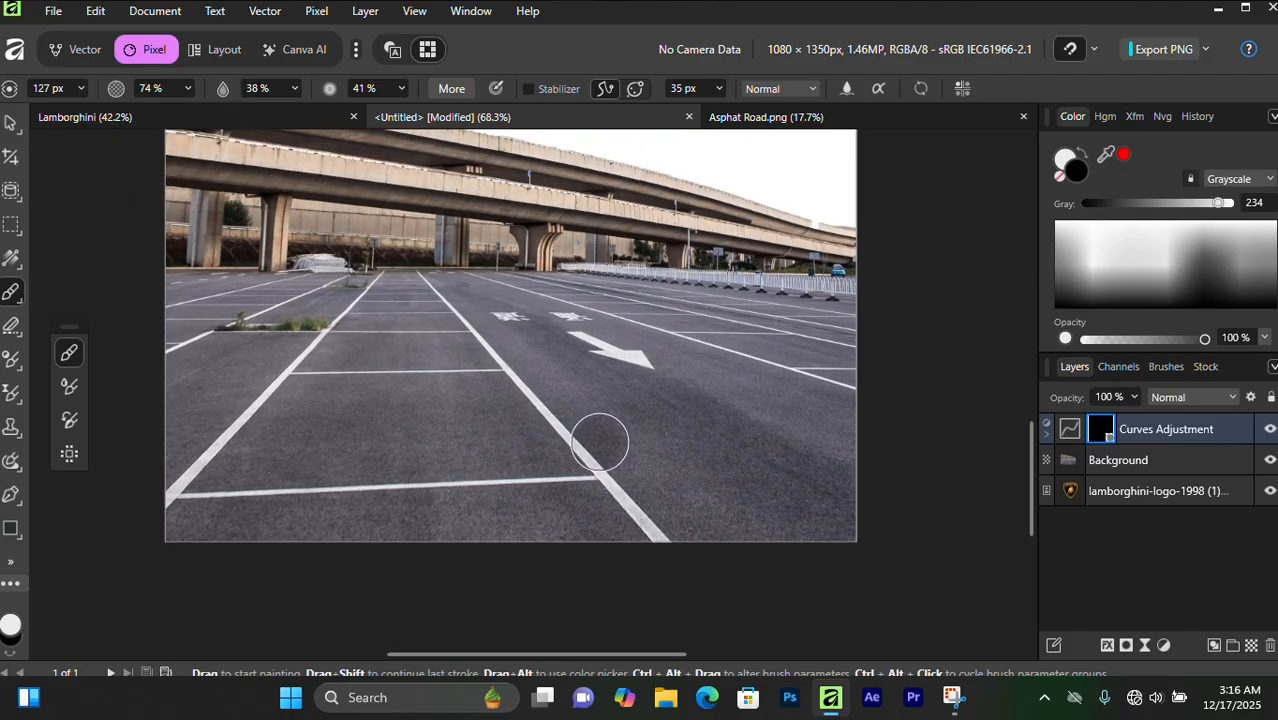
# Step: Enlarge the brush to 255 px and paint the Curves mask white over the asphalt to darken the parking lot
pyautogui.press(']')
pyautogui.press(']')
pyautogui.press(']')
pyautogui.press(']')
pyautogui.press(']')
pyautogui.press(']')
pyautogui.press(']')
pyautogui.moveTo(648, 448)
pyautogui.mouseDown()
pyautogui.moveTo(448, 432)
pyautogui.moveTo(279, 449)
pyautogui.moveTo(197, 494)
pyautogui.moveTo(344, 526)
pyautogui.moveTo(784, 531)
pyautogui.moveTo(900, 479)
pyautogui.moveTo(603, 431)
pyautogui.moveTo(378, 351)
pyautogui.moveTo(398, 336)
pyautogui.moveTo(557, 322)
pyautogui.moveTo(318, 336)
pyautogui.moveTo(259, 405)
pyautogui.moveTo(163, 438)
pyautogui.moveTo(203, 301)
pyautogui.moveTo(505, 522)
pyautogui.moveTo(437, 469)
pyautogui.moveTo(518, 517)
pyautogui.moveTo(771, 431)
pyautogui.moveTo(589, 375)
pyautogui.moveTo(124, 315)
pyautogui.moveTo(664, 368)
pyautogui.moveTo(599, 320)
pyautogui.moveTo(789, 351)
pyautogui.mouseUp()
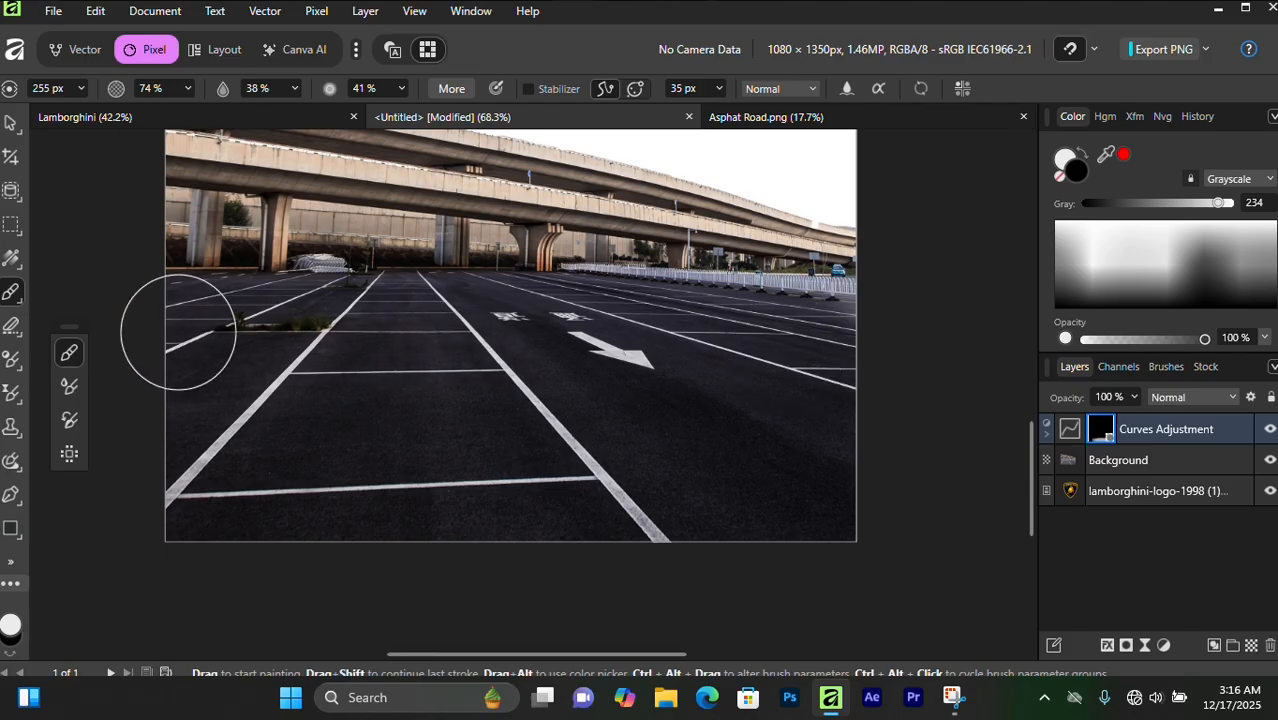
# Step: Reduce the brush to 59 px for the overpass details and turn off pixel view mode
pyautogui.scroll(3, 410, 468)
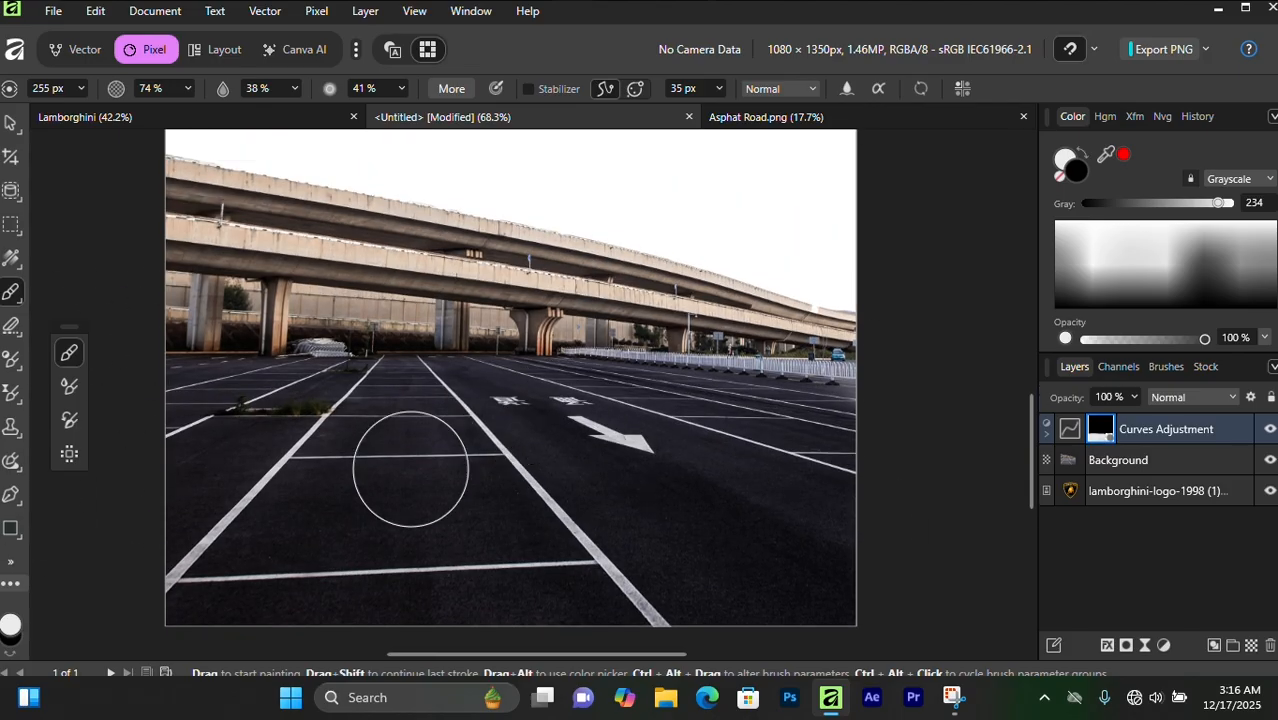
pyautogui.scroll(-1, 163, 363)
pyautogui.scroll(5, 428, 350)
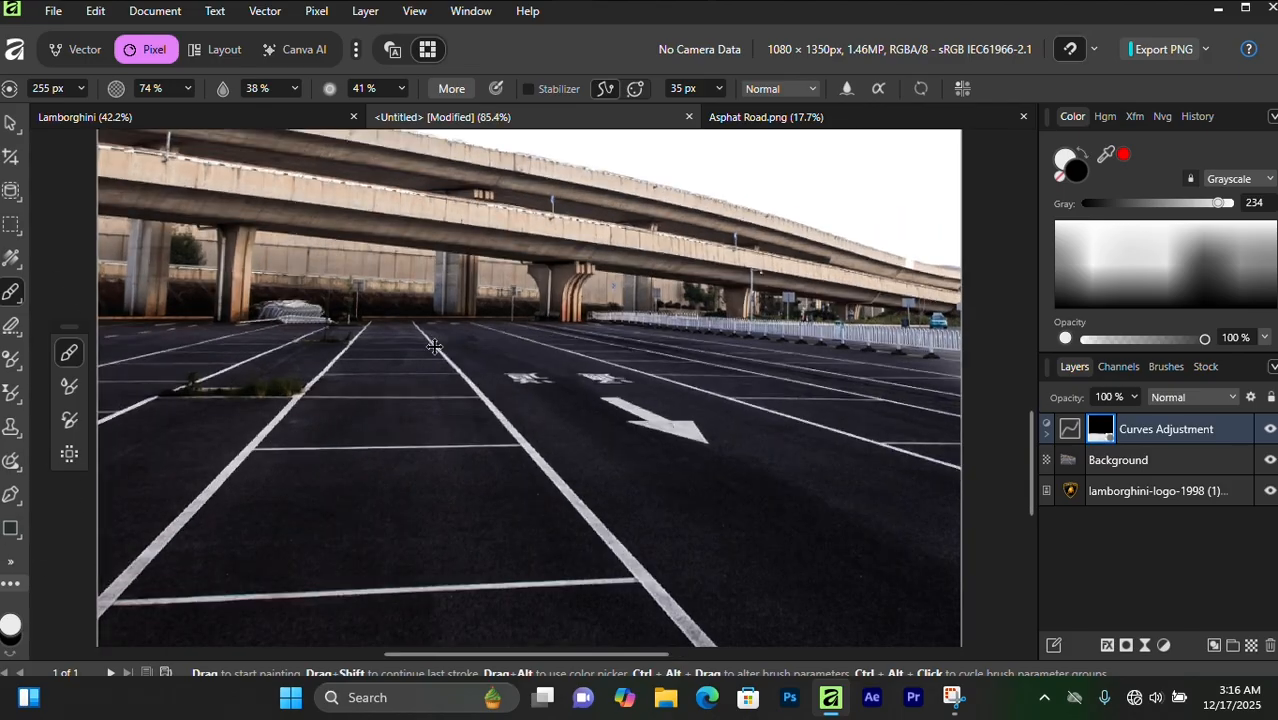
pyautogui.press('[')
pyautogui.press('[')
pyautogui.press('[')
pyautogui.press('[')
pyautogui.press('[')
pyautogui.scroll(2, 510, 282)
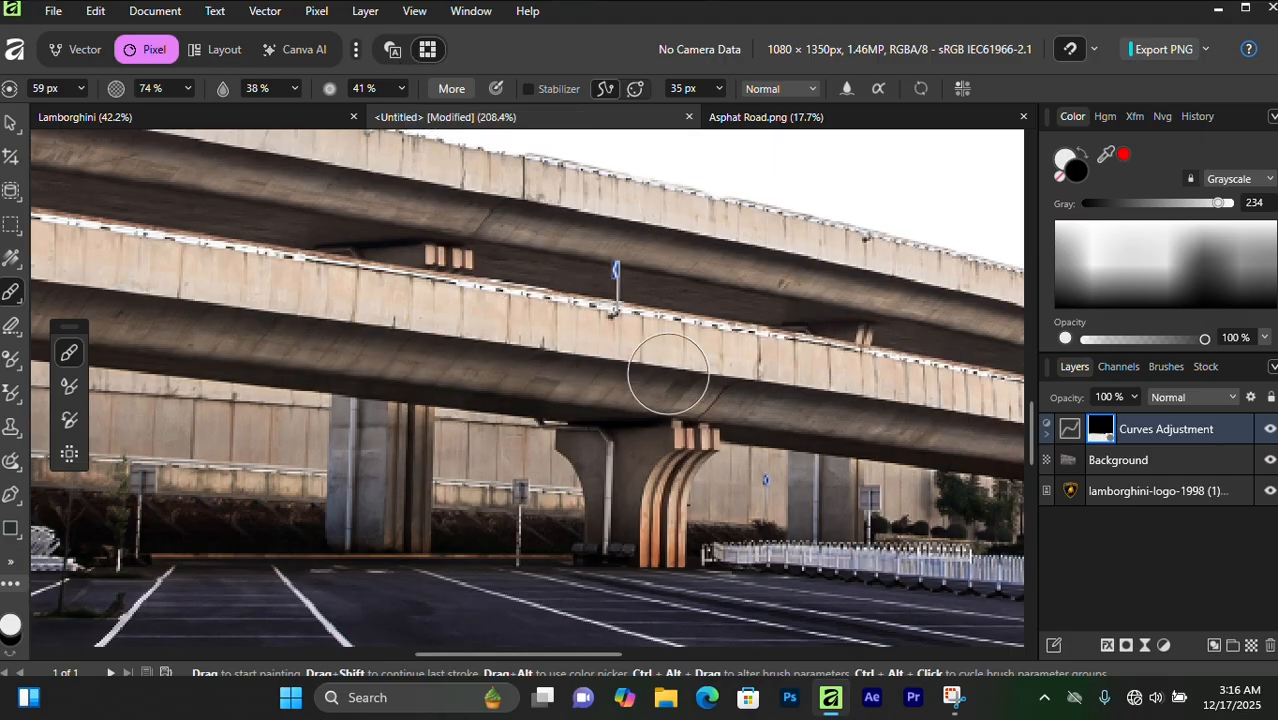
pyautogui.scroll(2, 660, 370)
pyautogui.click(390, 55)
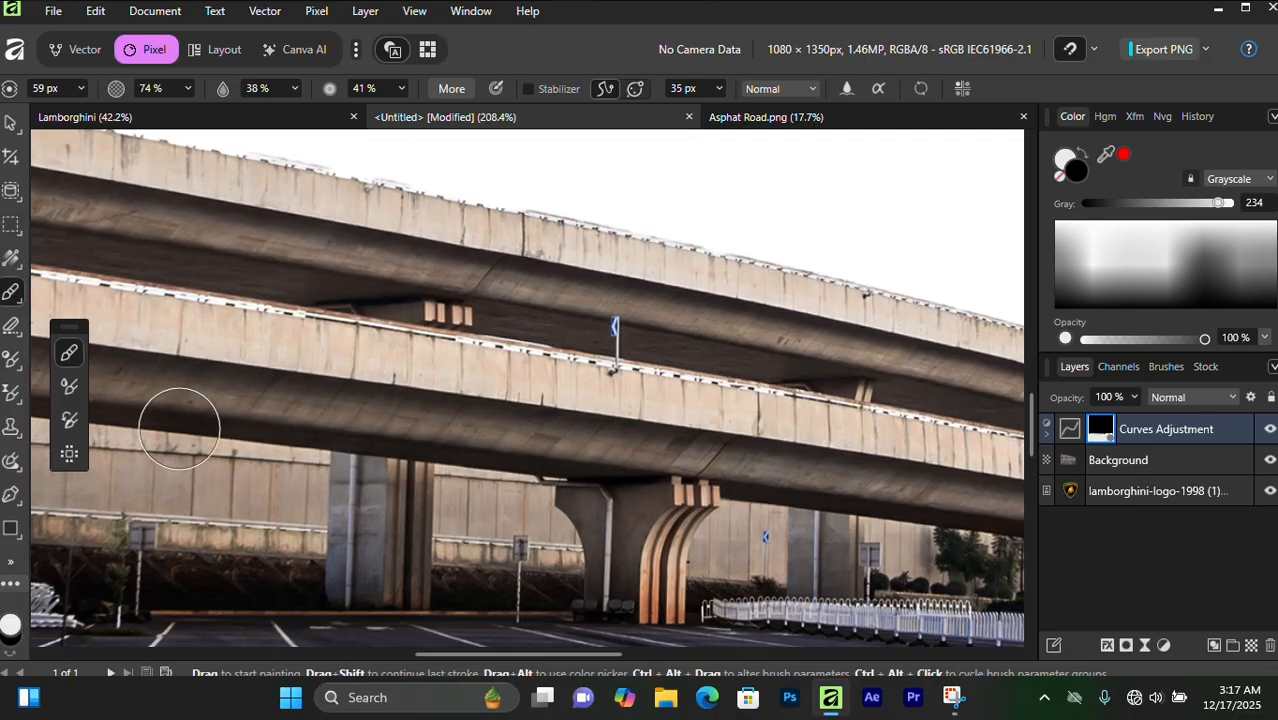
# Step: Reduce the brush to 35 px and paint the Curves mask along the underside of the lower overpass
pyautogui.press('[')
pyautogui.press('[')
pyautogui.press('[')
pyautogui.press('[')
pyautogui.press('[')
pyautogui.press(']')
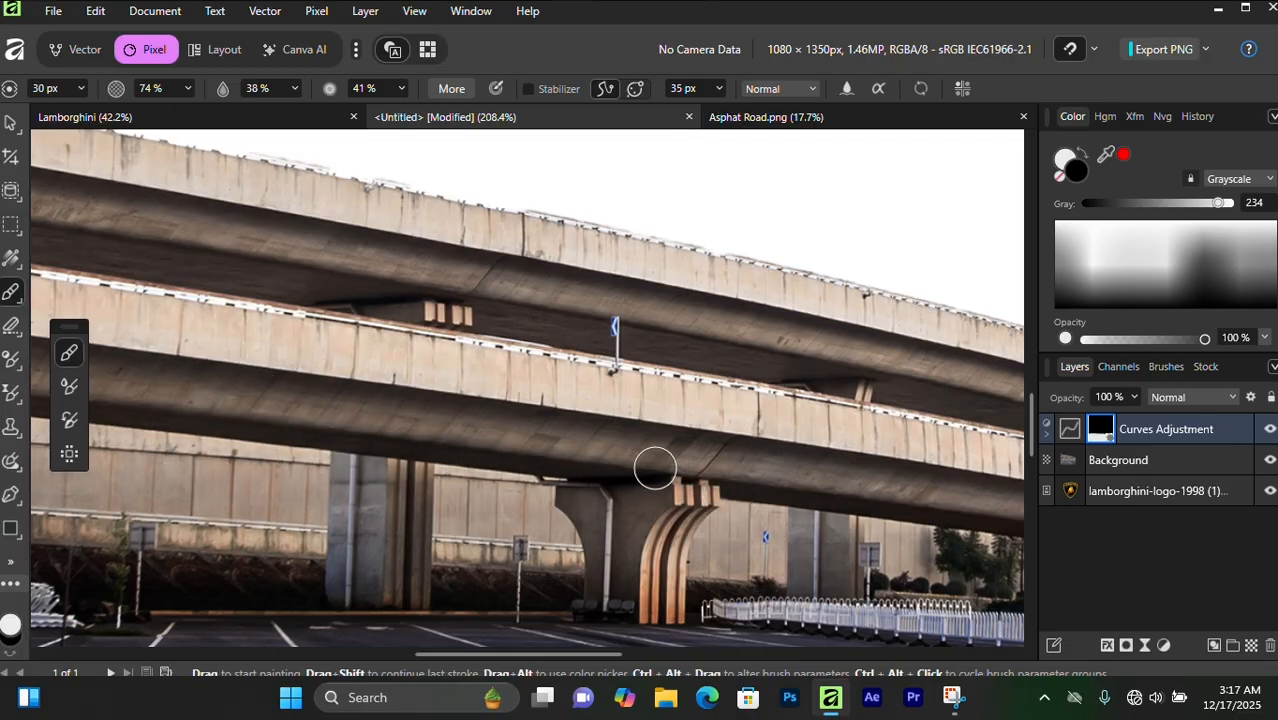
pyautogui.moveTo(405, 446)
pyautogui.mouseDown()
pyautogui.moveTo(251, 417)
pyautogui.moveTo(522, 454)
pyautogui.moveTo(336, 408)
pyautogui.moveTo(984, 503)
pyautogui.mouseUp()
pyautogui.scroll(-3, 598, 498)
pyautogui.moveTo(288, 431); pyautogui.dragTo(693, 428)
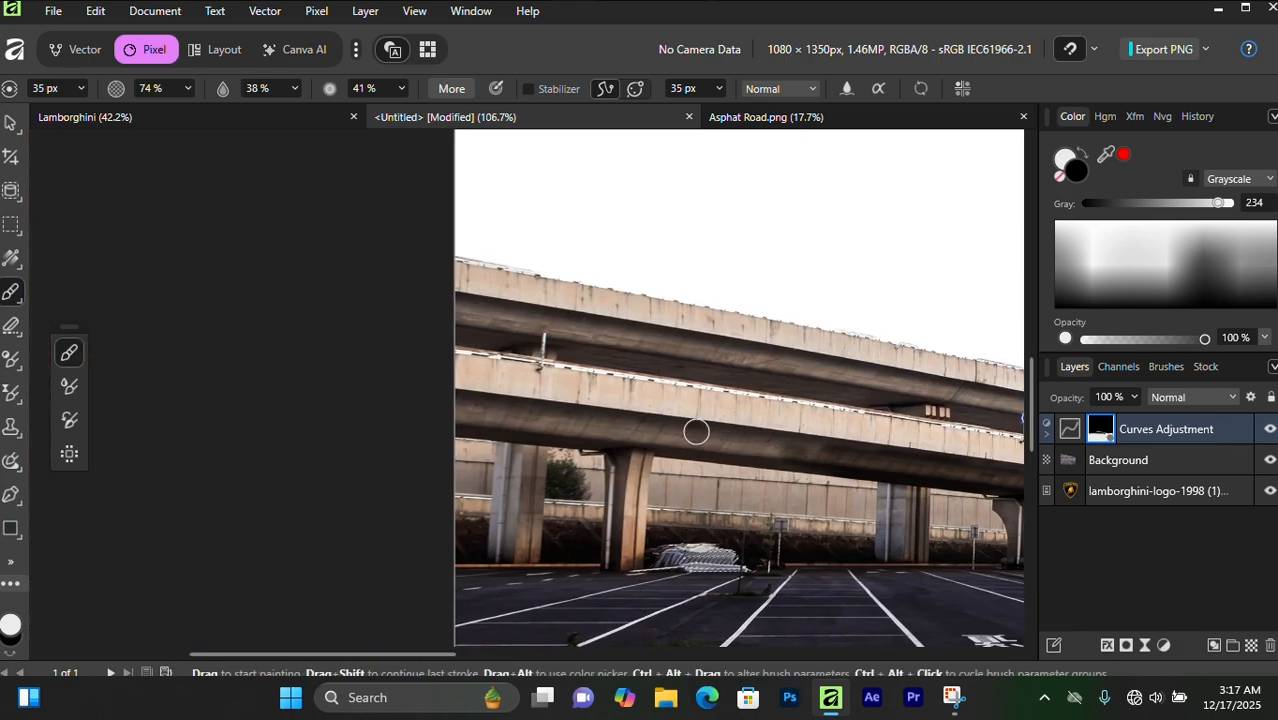
# Step: Enlarge the brush to 61 px and continue darkening the shaded underside at the near end of the overpass
pyautogui.press(']')
pyautogui.press(']')
pyautogui.press(']')
pyautogui.press(']')
pyautogui.press(']')
pyautogui.scroll(3, 552, 422)
pyautogui.moveTo(470, 411)
pyautogui.mouseDown()
pyautogui.moveTo(887, 454)
pyautogui.moveTo(883, 466)
pyautogui.moveTo(544, 321)
pyautogui.moveTo(499, 315)
pyautogui.moveTo(777, 354)
pyautogui.mouseUp()
pyautogui.scroll(-5, 777, 354)
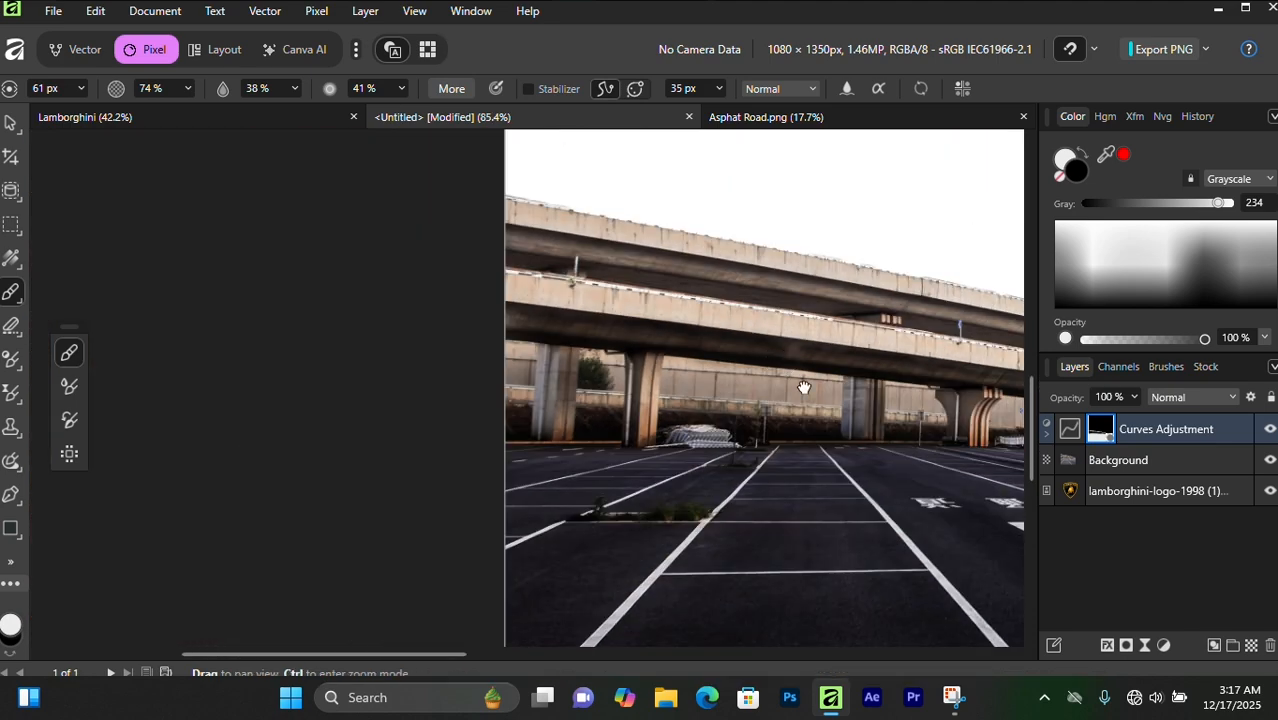
# Step: Paint the Curves mask across the overpass beams with brush opacity lowered to 45% and brush size raised to 106 px
pyautogui.scroll(2, 631, 368)
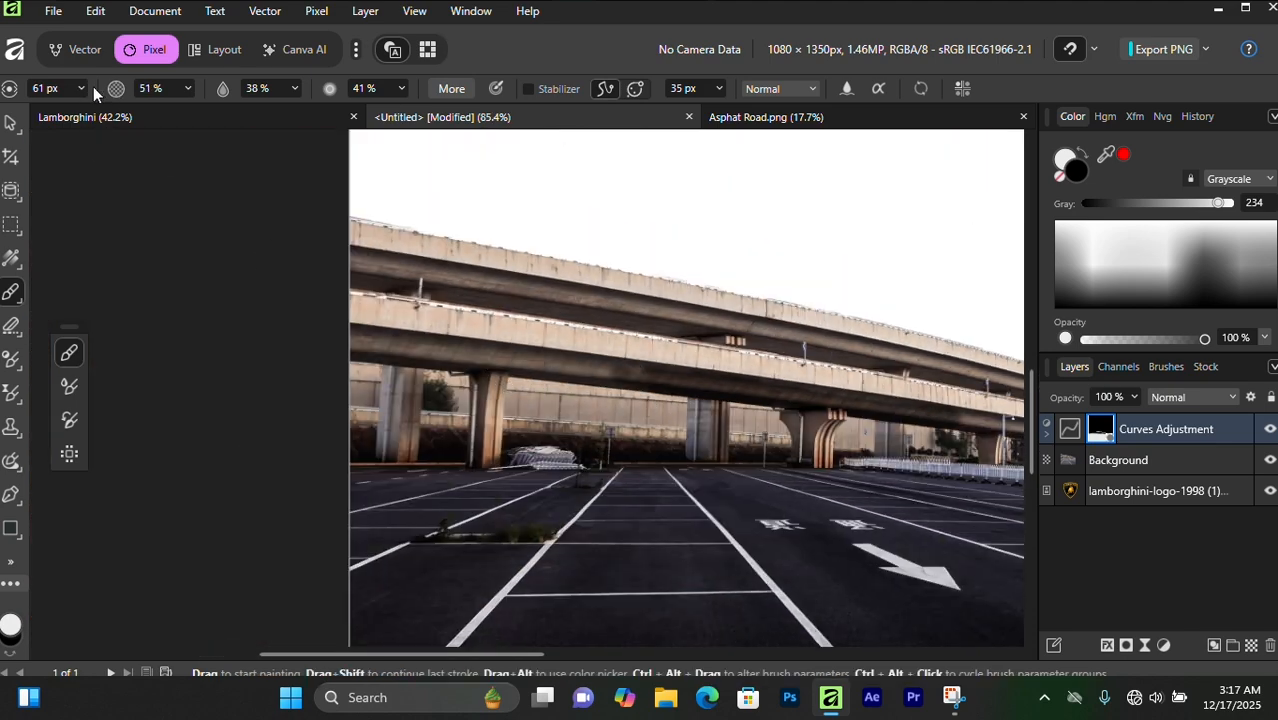
pyautogui.moveTo(384, 340); pyautogui.dragTo(662, 347)
pyautogui.press(']')
pyautogui.press(']')
pyautogui.press(']')
pyautogui.moveTo(392, 295); pyautogui.dragTo(864, 371)
pyautogui.moveTo(809, 341)
pyautogui.mouseDown()
pyautogui.moveTo(478, 300)
pyautogui.moveTo(850, 424)
pyautogui.mouseUp()
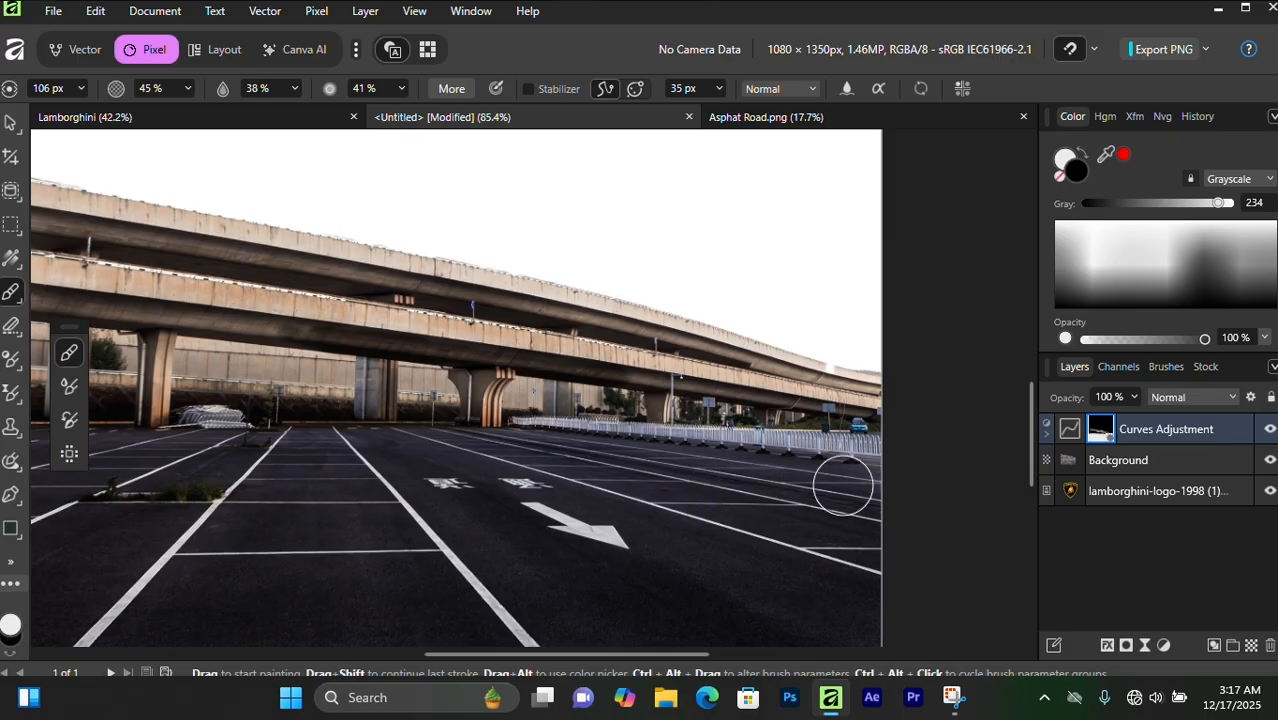
# Step: Touch up the Curves mask around the parking lot and overpass base, enlarging the brush to 186 px
pyautogui.scroll(-2, 550, 450)
pyautogui.scroll(-2, 406, 436)
pyautogui.moveTo(328, 422); pyautogui.dragTo(650, 419)
pyautogui.moveTo(922, 452); pyautogui.dragTo(762, 439)
pyautogui.press(']')
pyautogui.press(']')
pyautogui.press(']')
pyautogui.press(']')
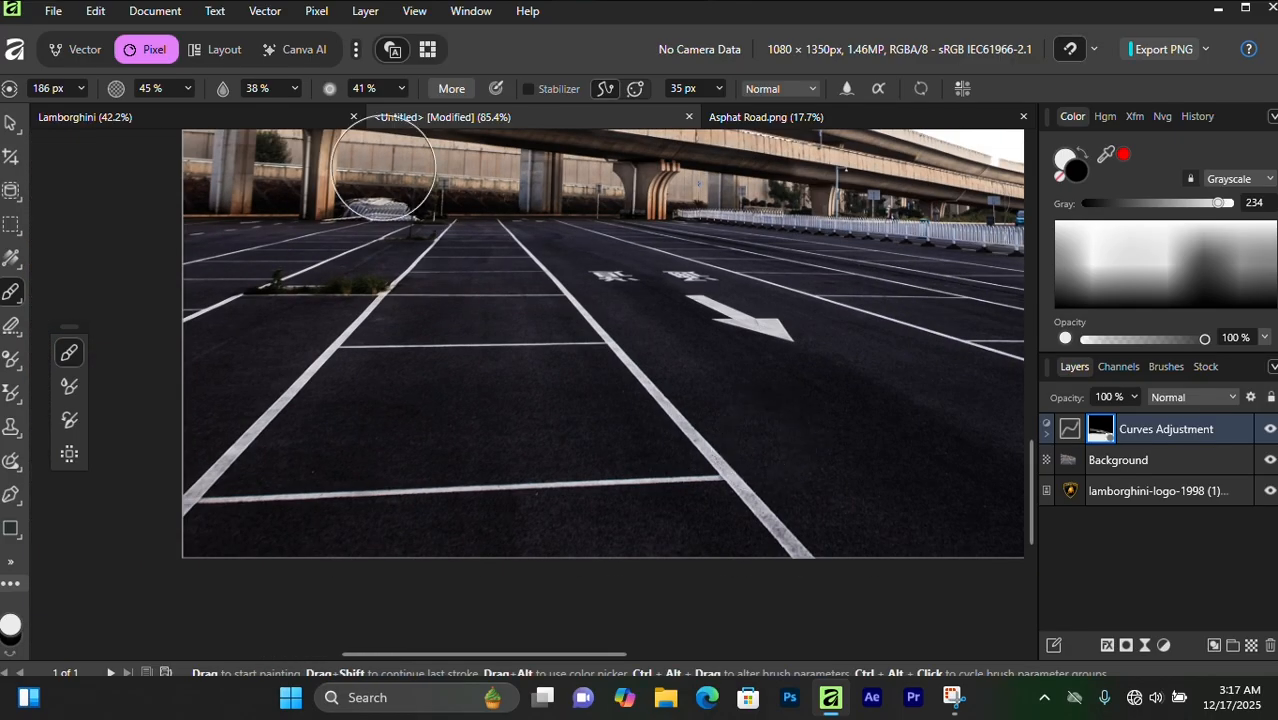
pyautogui.scroll(-3, 762, 383)
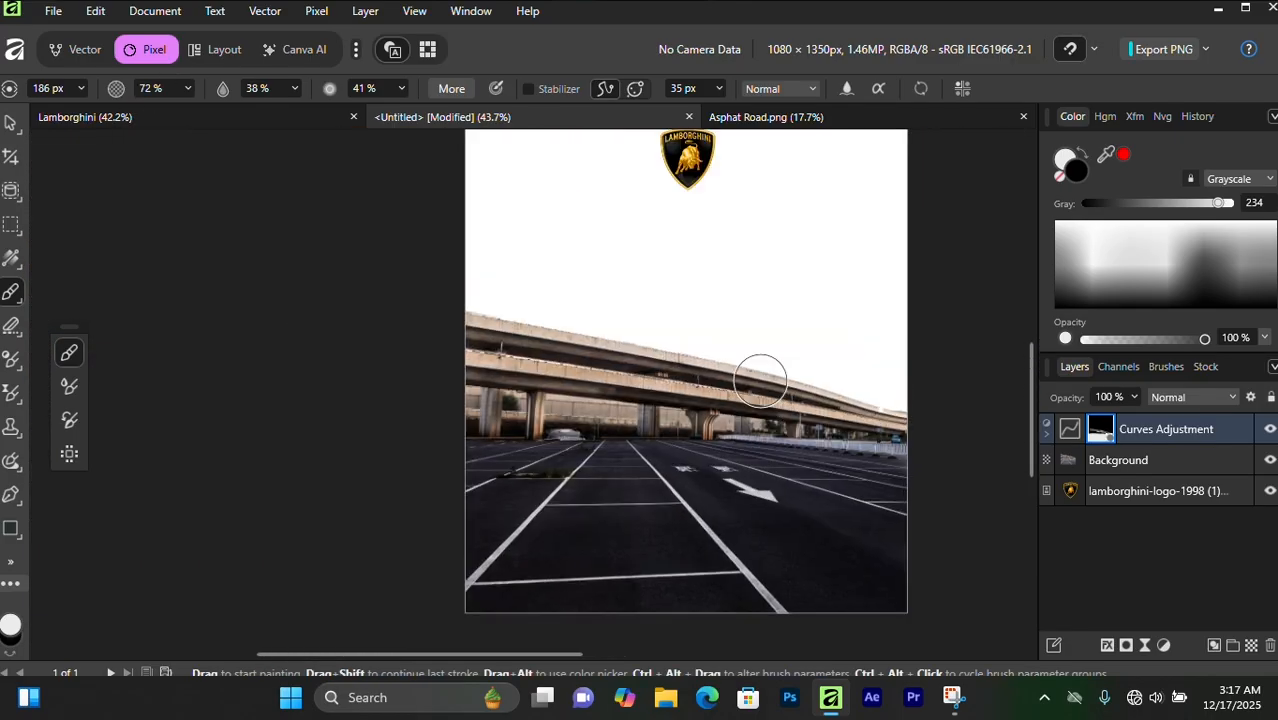
# Step: Select the Background layer and place HURACAN.png above it on the poster
pyautogui.press('v')
pyautogui.scroll(2, 786, 431)
pyautogui.scroll(-3, 785, 430)
pyautogui.scroll(3, 785, 430)
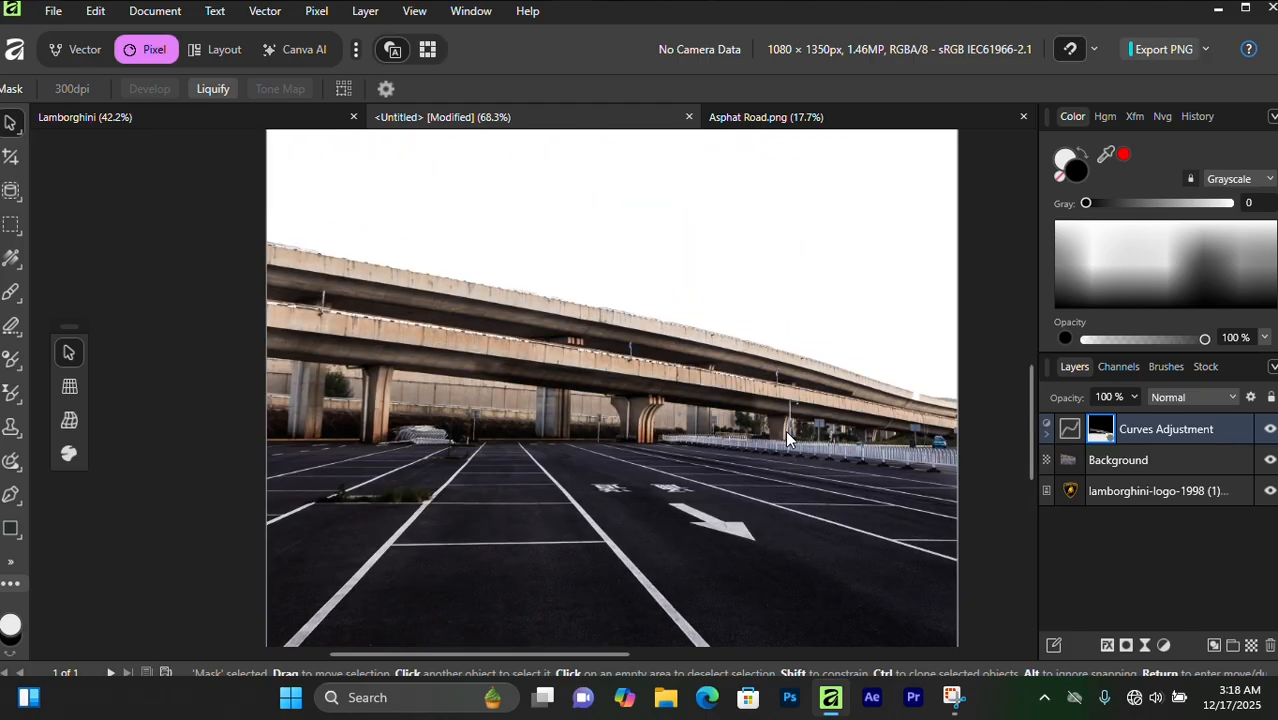
pyautogui.scroll(-1, 785, 430)
pyautogui.click(716, 317)
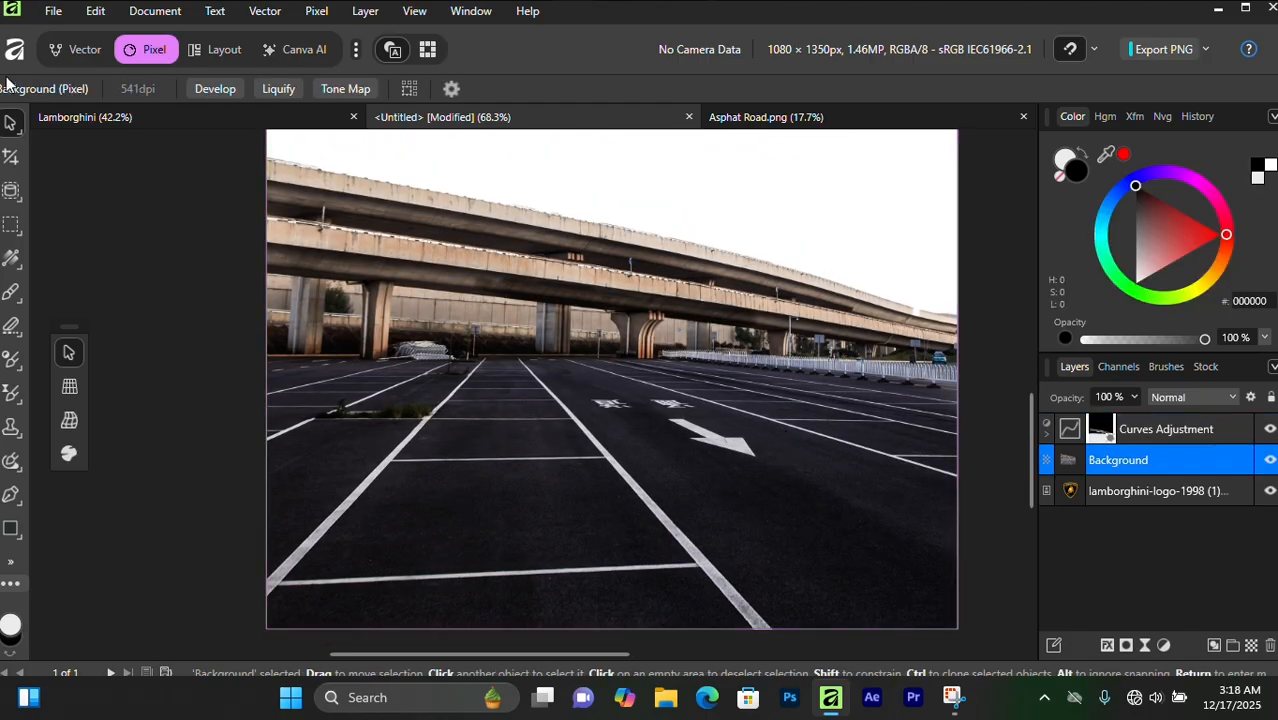
pyautogui.click(54, 11)
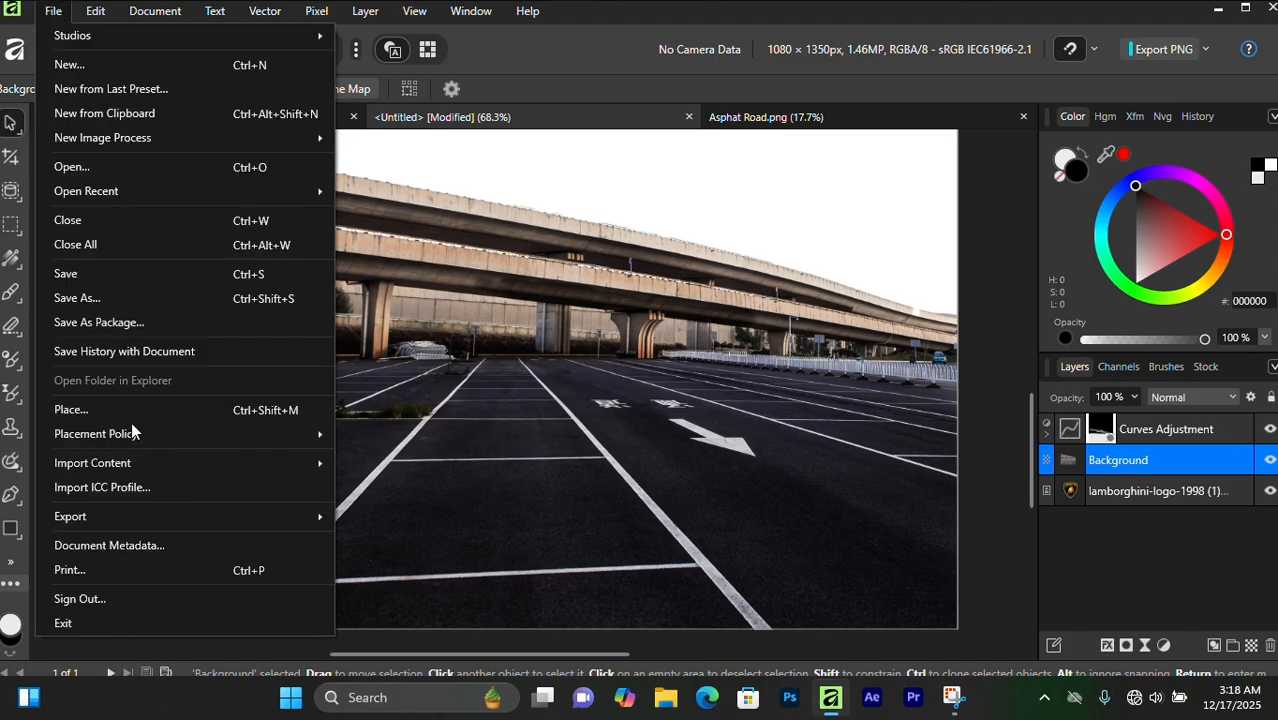
pyautogui.click(131, 408)
pyautogui.click(218, 300)
pyautogui.click(475, 620)
pyautogui.click(607, 355)
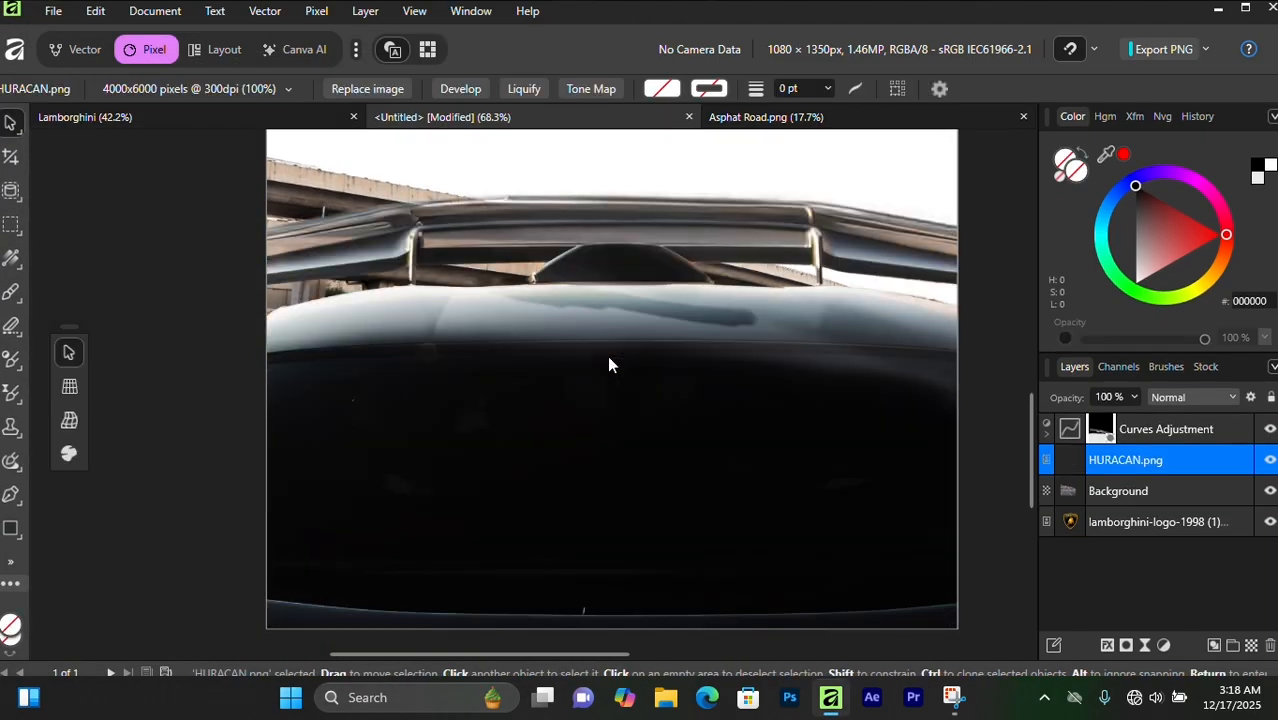
# Step: Scale the placed car image to 49% and move its layer above the Curves Adjustment
pyautogui.scroll(-6, 607, 355)
pyautogui.scroll(4, 600, 340)
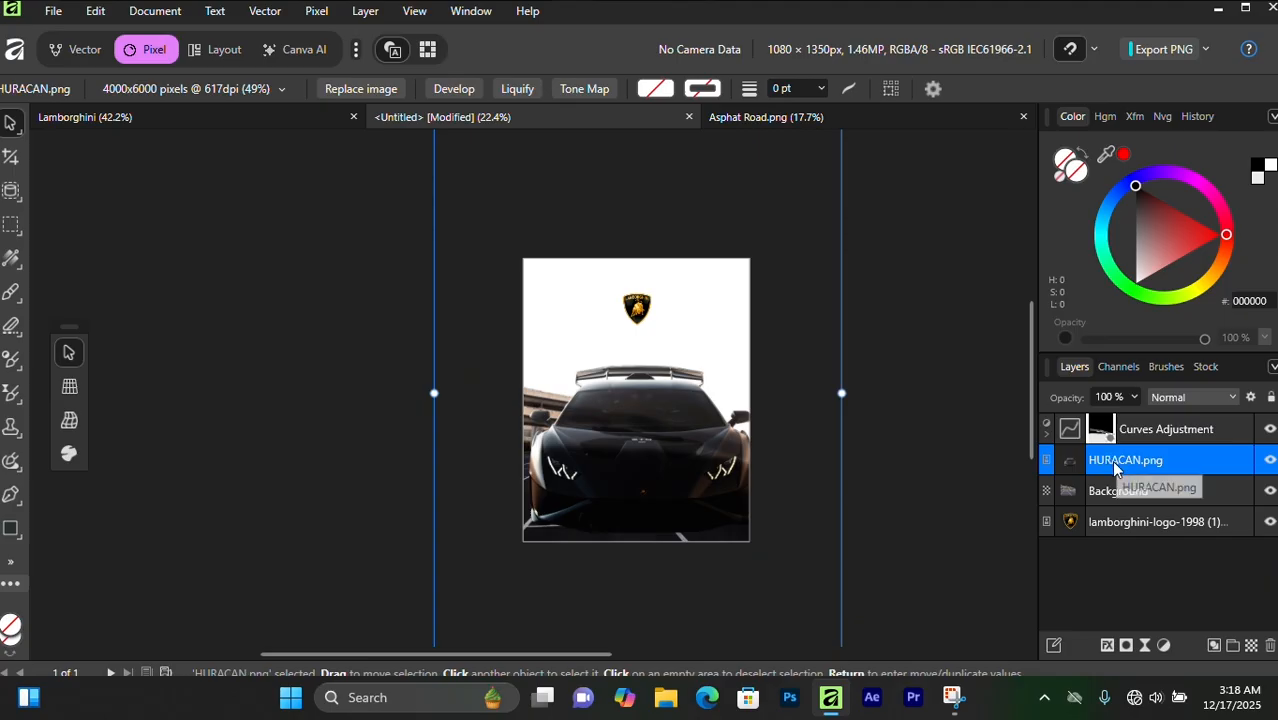
pyautogui.moveTo(1110, 462); pyautogui.dragTo(1118, 426)
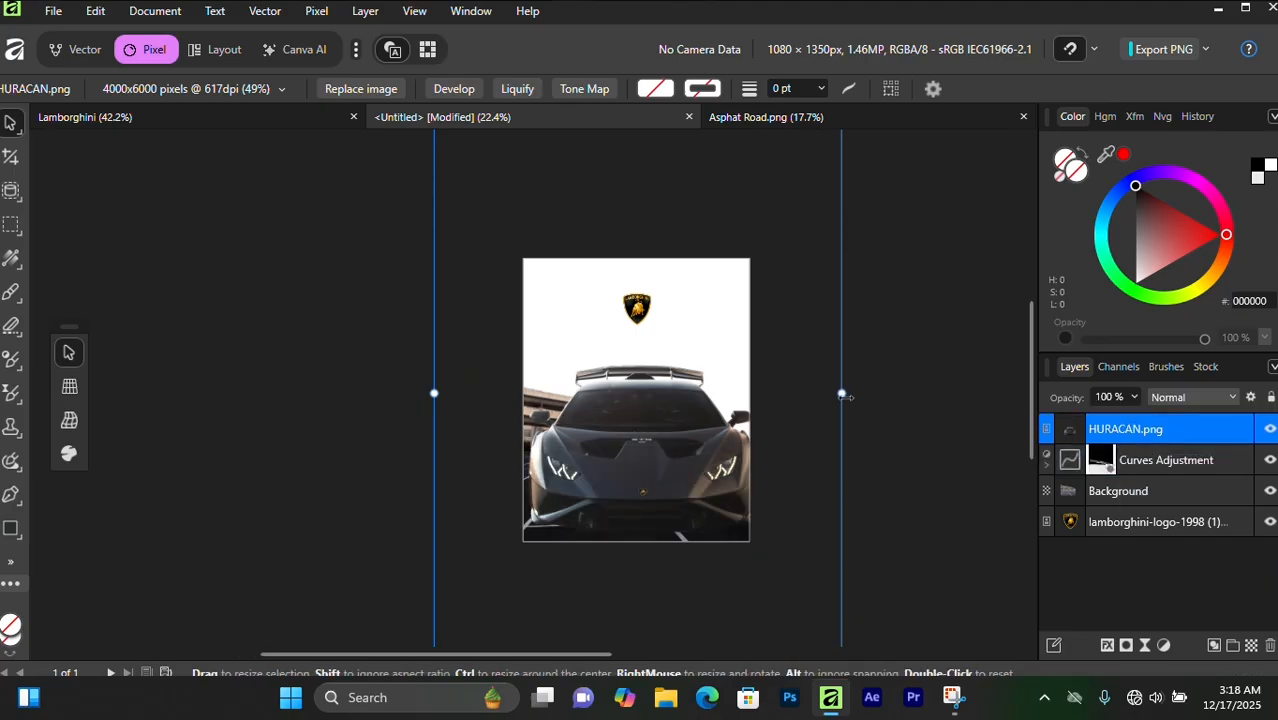
# Step: Scale the car image down to 27% and reposition it over the parking lot
pyautogui.moveTo(841, 393); pyautogui.dragTo(749, 393)
pyautogui.moveTo(732, 441); pyautogui.dragTo(710, 441)
pyautogui.moveTo(618, 428); pyautogui.dragTo(665, 466)
pyautogui.scroll(3, 665, 459)
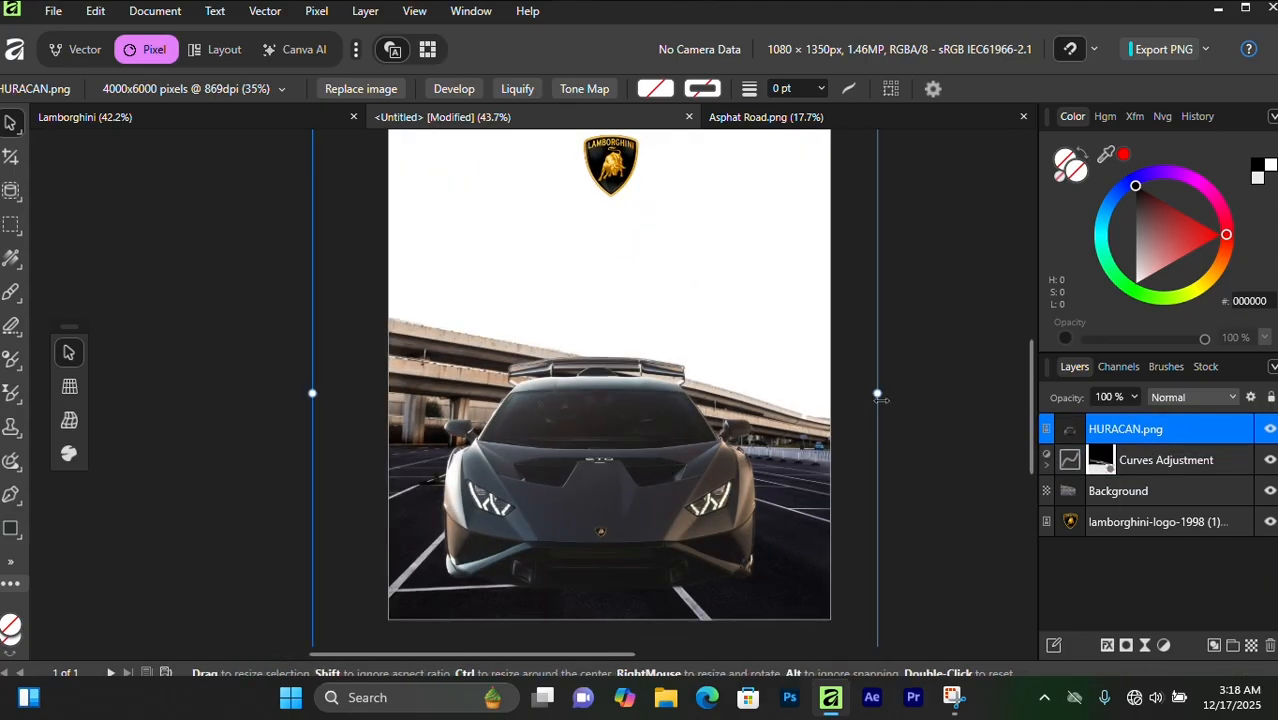
pyautogui.moveTo(879, 396); pyautogui.dragTo(712, 432)
pyautogui.moveTo(680, 439); pyautogui.dragTo(761, 464)
pyautogui.scroll(-3, 633, 414)
pyautogui.scroll(6, 633, 414)
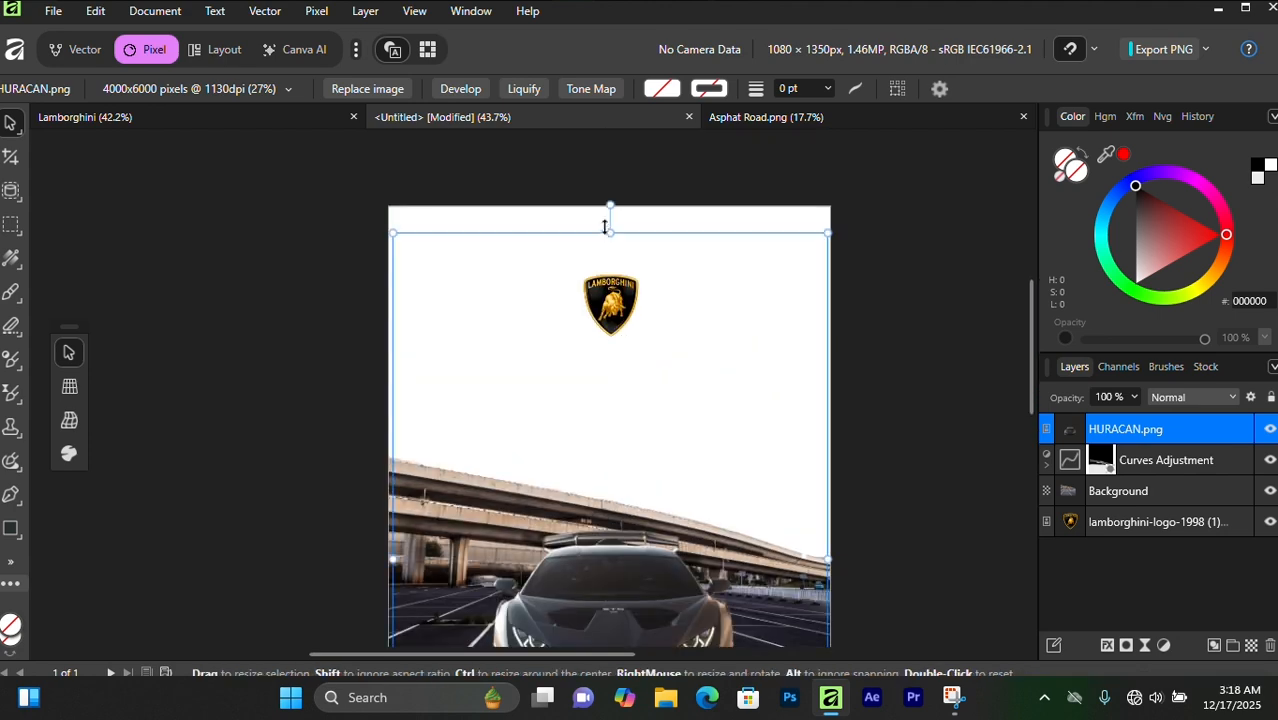
# Step: Scale the car image down to 25%, center it horizontally on the parking lot, and deselect it
pyautogui.moveTo(605, 229); pyautogui.dragTo(606, 244)
pyautogui.scroll(-4, 620, 386)
pyautogui.moveTo(627, 434); pyautogui.dragTo(588, 458)
pyautogui.scroll(-2, 592, 539)
pyautogui.scroll(3, 627, 389)
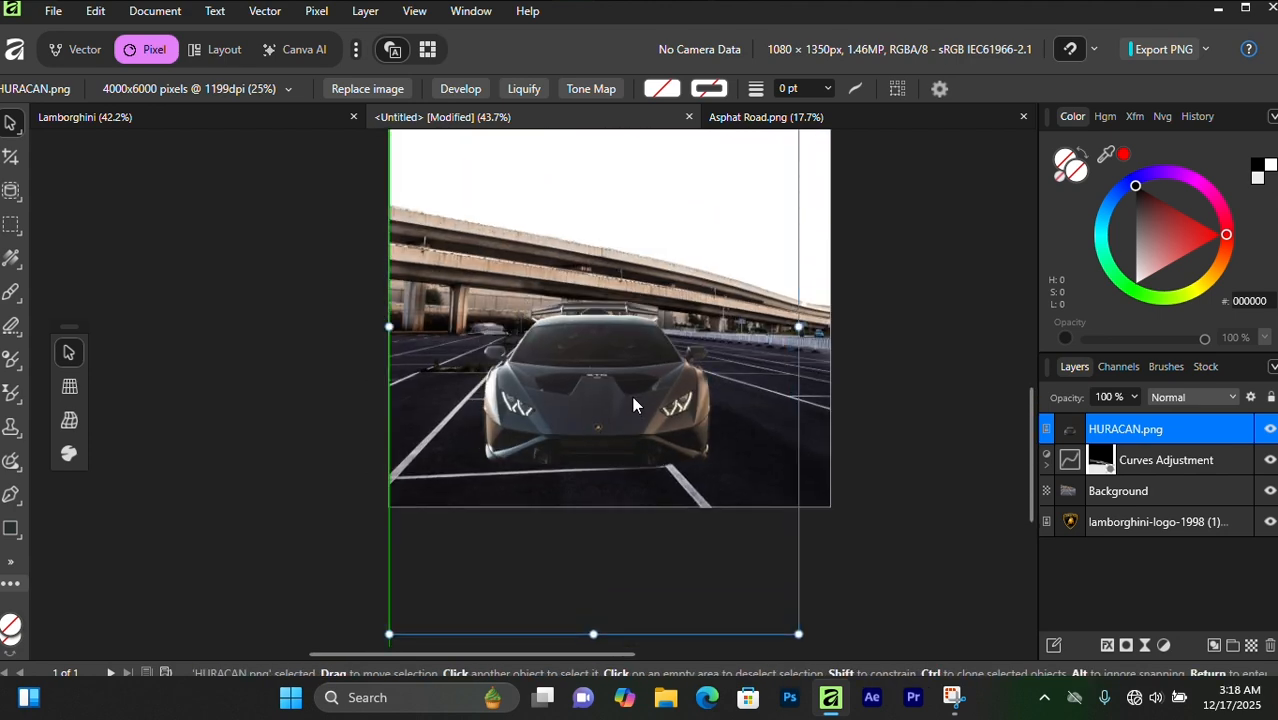
pyautogui.scroll(3, 632, 396)
pyautogui.moveTo(760, 483); pyautogui.dragTo(762, 480)
pyautogui.hotkey('ctrl', 'd')
pyautogui.scroll(-4, 555, 405)
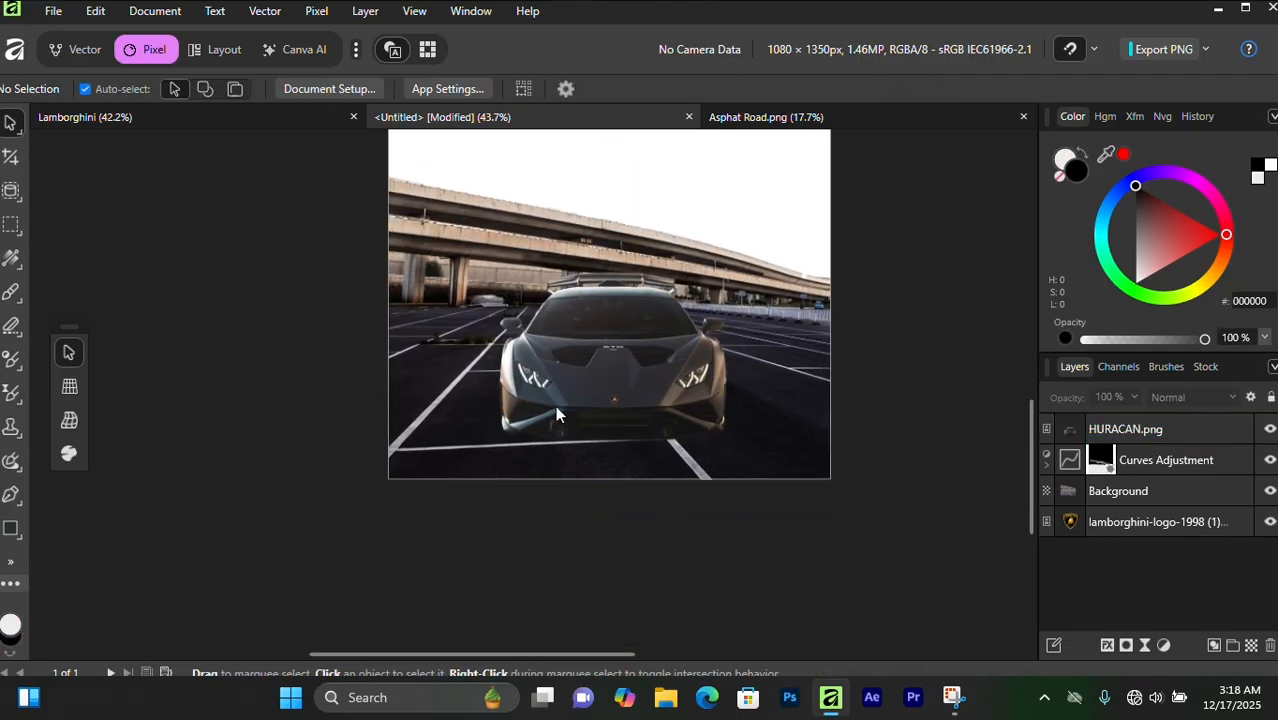
# Step: Open the original Huracan photo from the Pictures folder as a separate document
pyautogui.scroll(4, 611, 368)
pyautogui.hotkey('ctrl', 'o')
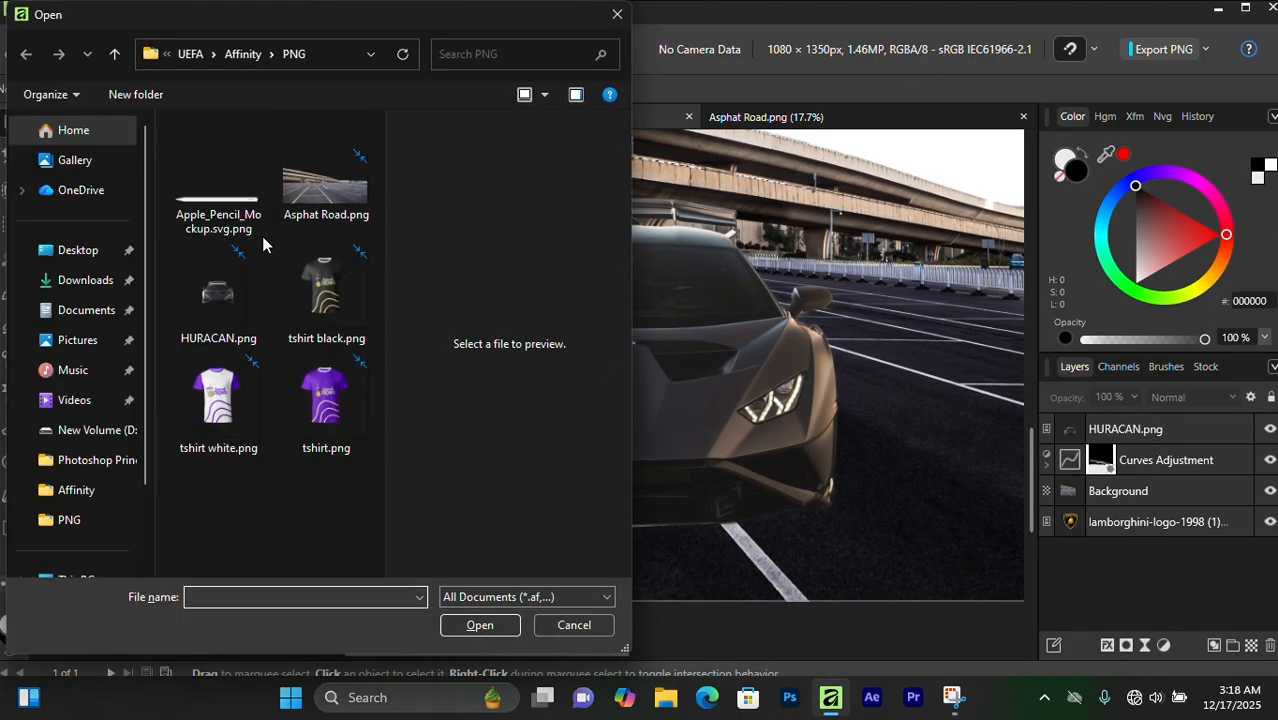
pyautogui.click(77, 340)
pyautogui.doubleClick(313, 322)
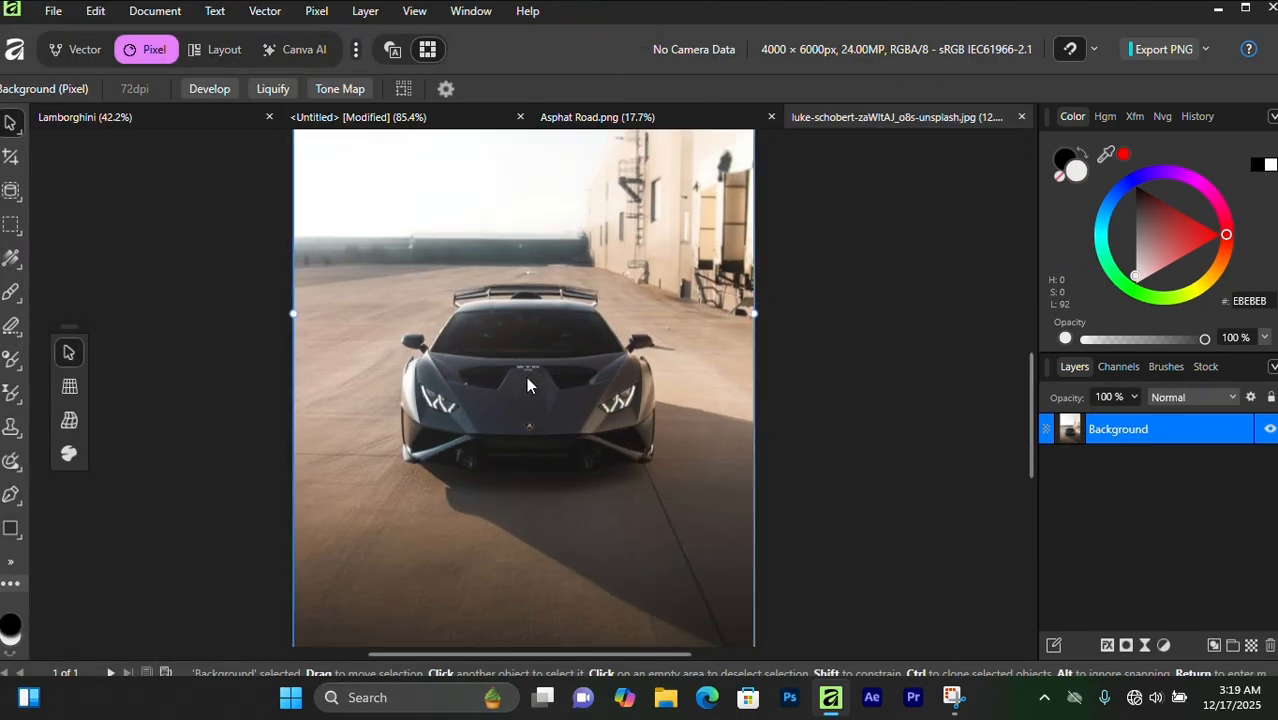
# Step: Examine the car's front, headlights, and ground shadow in the original photo
pyautogui.scroll(4, 526, 376)
pyautogui.scroll(-1, 511, 390)
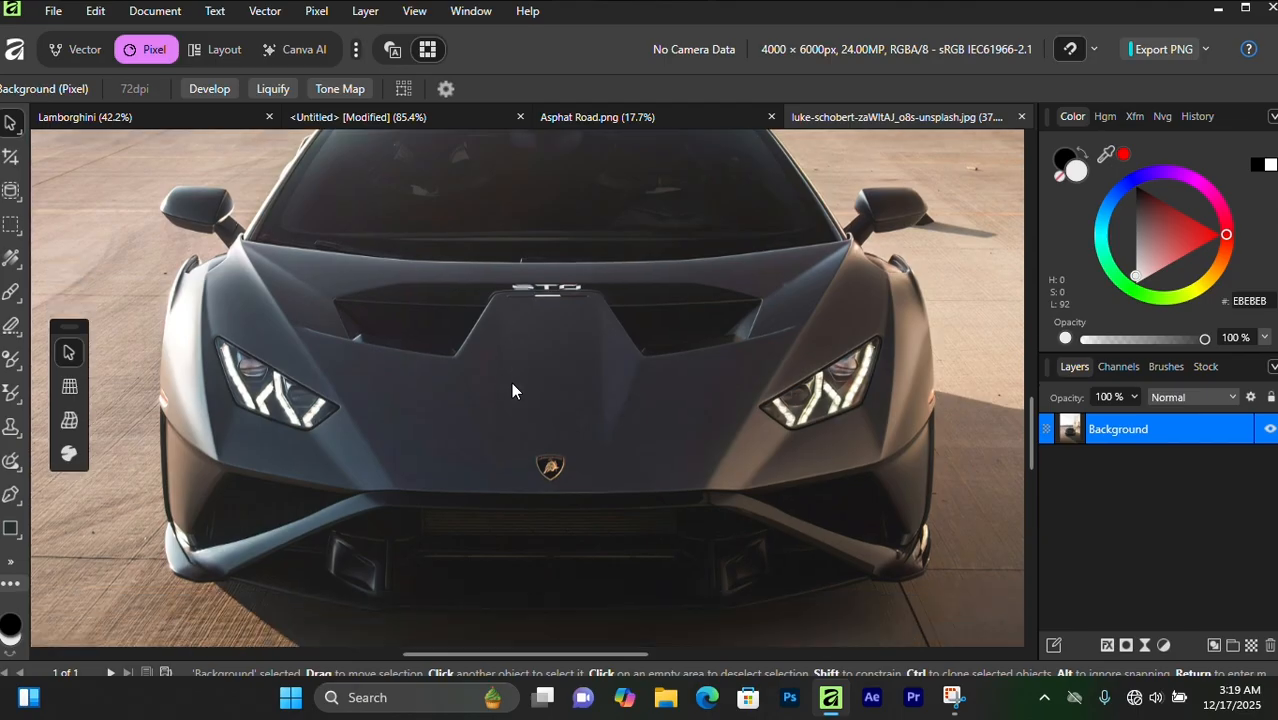
pyautogui.scroll(3, 508, 387)
pyautogui.scroll(-1, 508, 387)
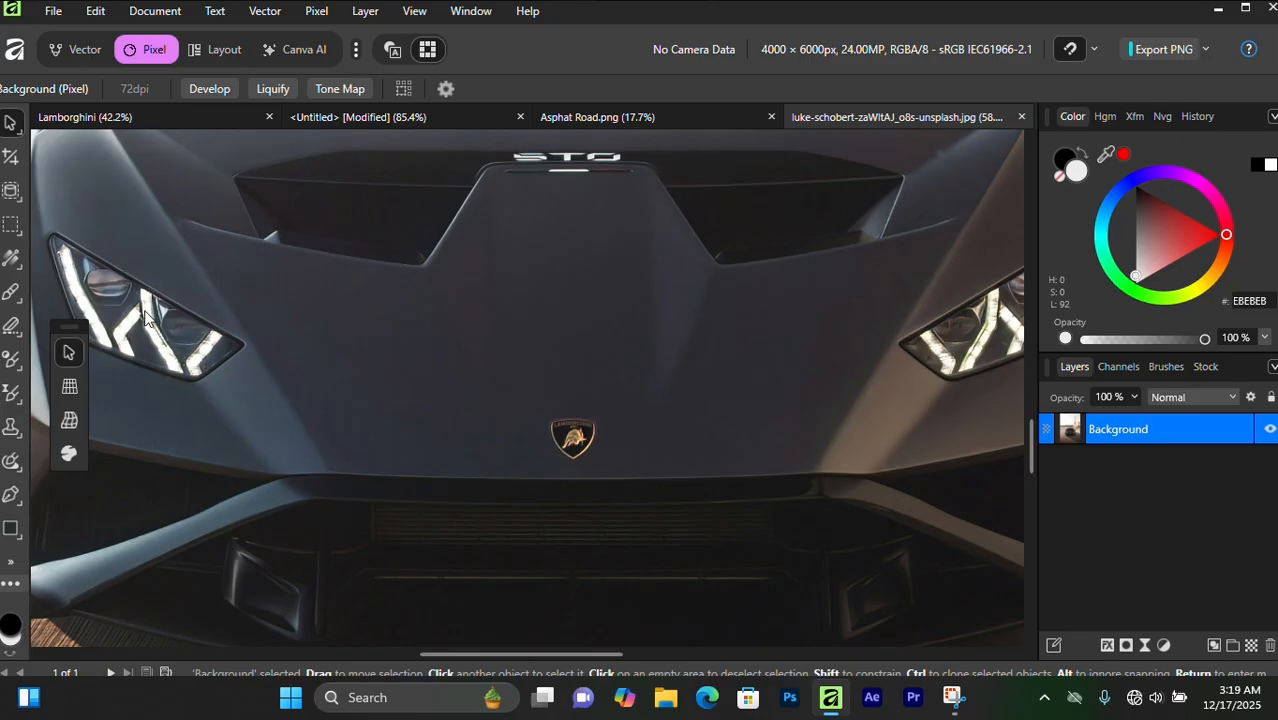
pyautogui.scroll(-4, 567, 345)
pyautogui.scroll(1, 567, 345)
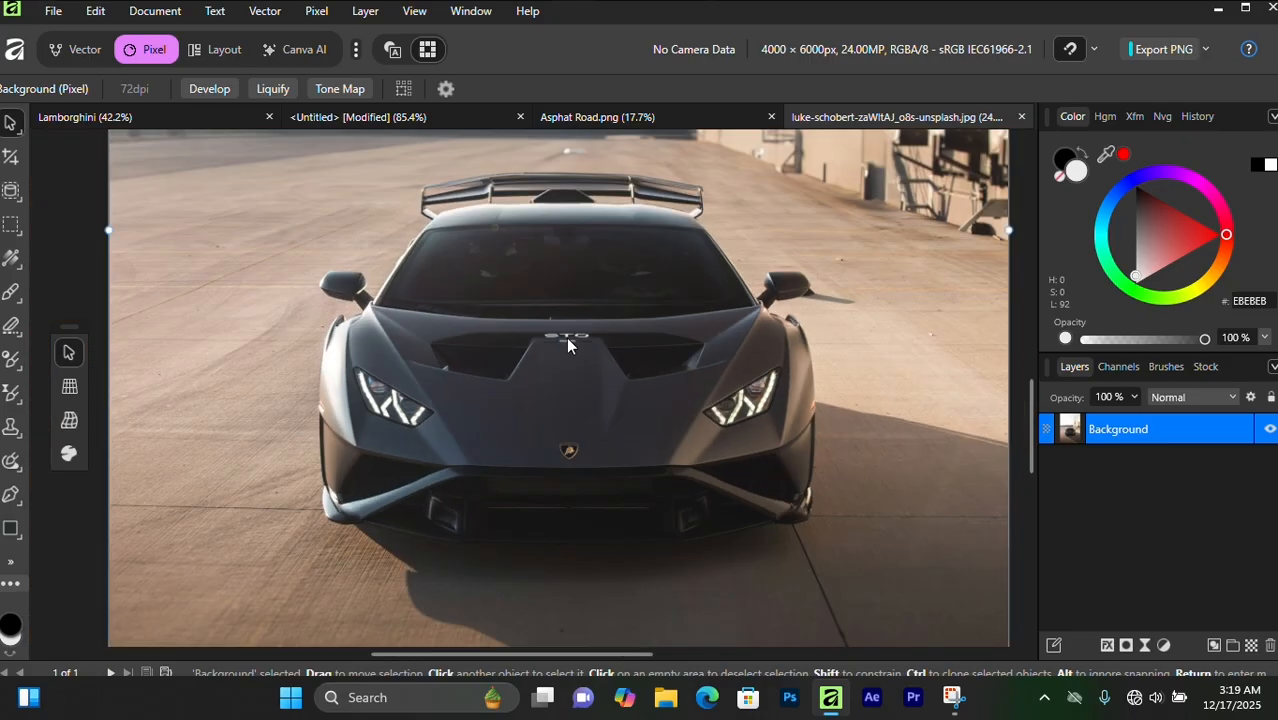
pyautogui.scroll(1, 567, 343)
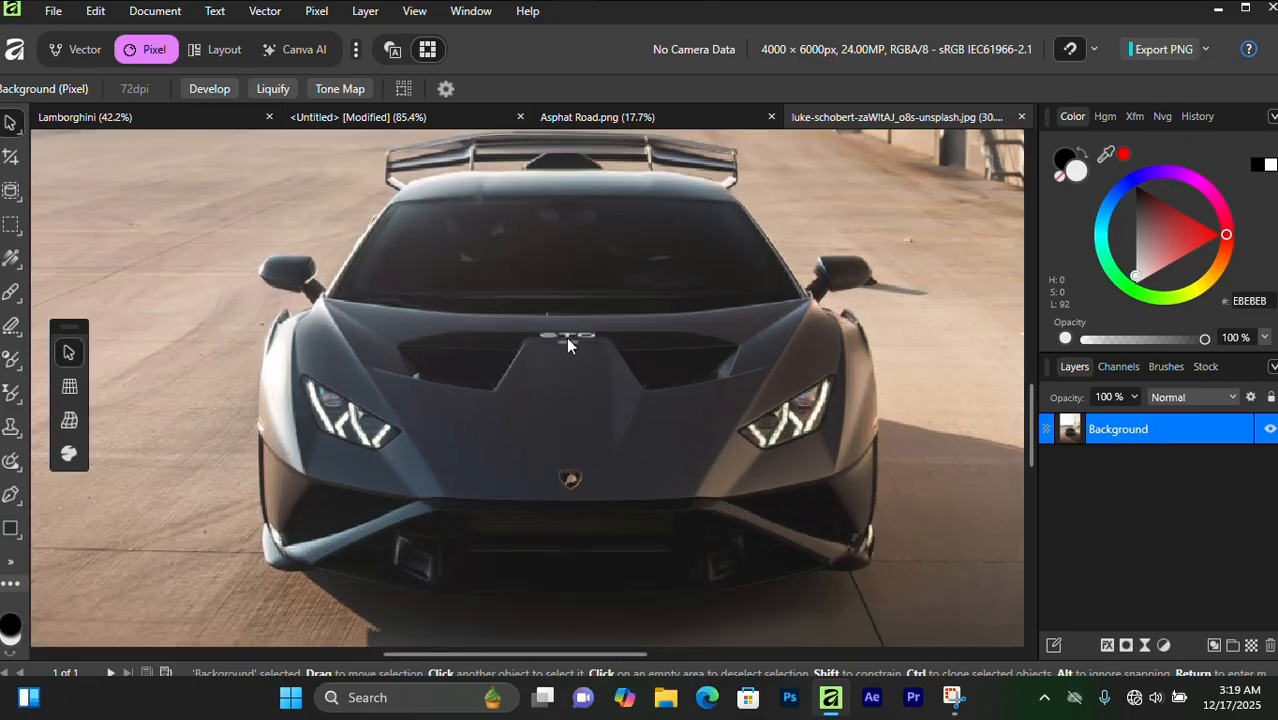
# Step: Compare the hood and headlights in the original photo with the car placed on the parking lot, closing the photo document
pyautogui.scroll(1, 566, 337)
pyautogui.scroll(1, 404, 412)
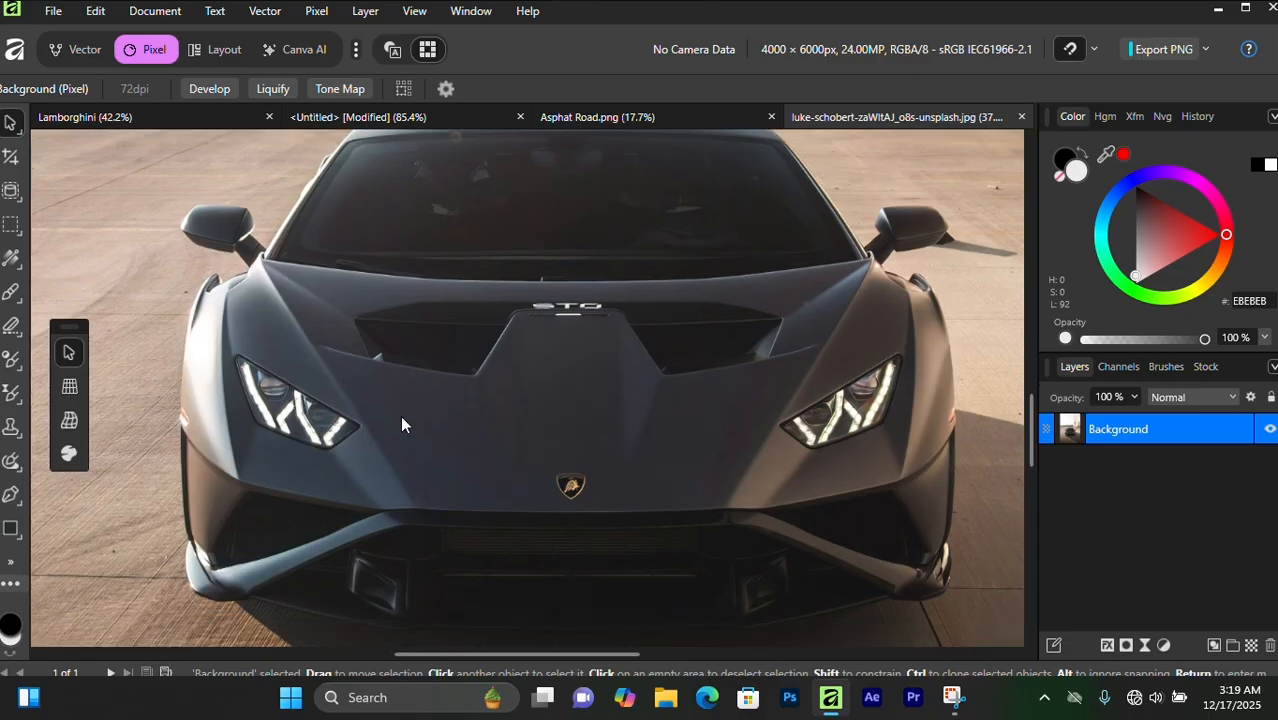
pyautogui.scroll(2, 316, 441)
pyautogui.scroll(-2, 316, 441)
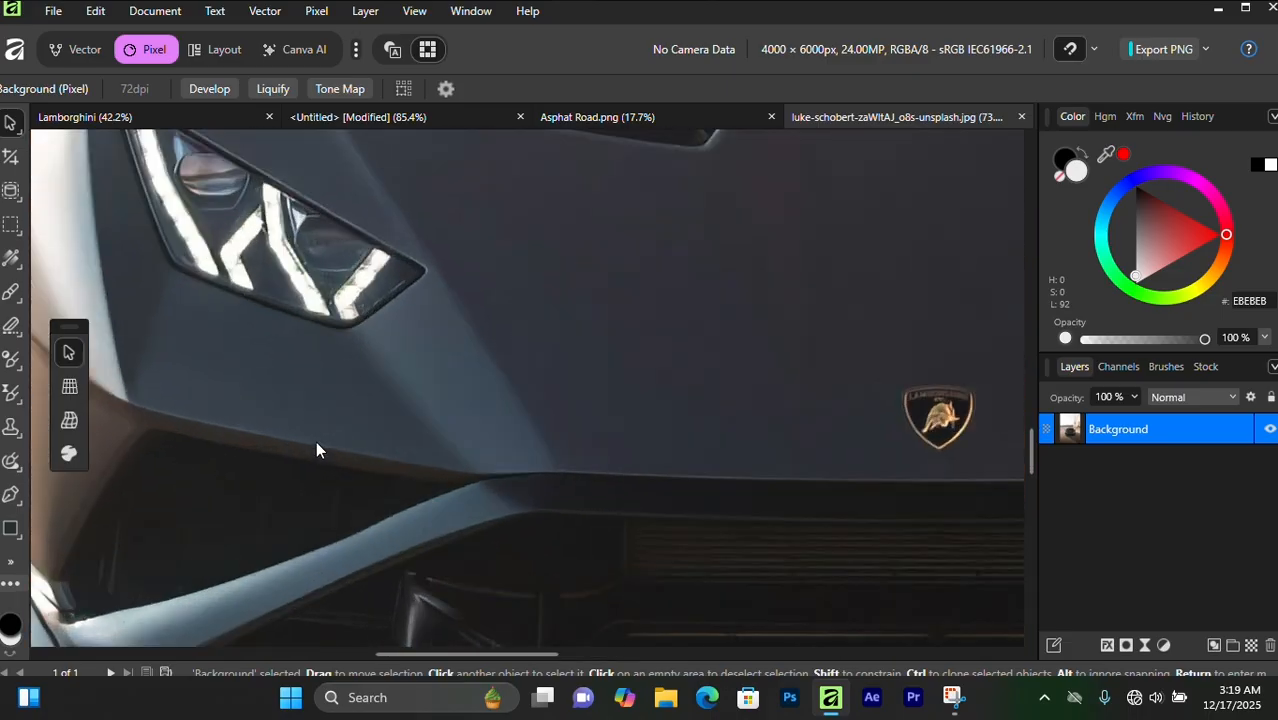
pyautogui.scroll(-1, 316, 441)
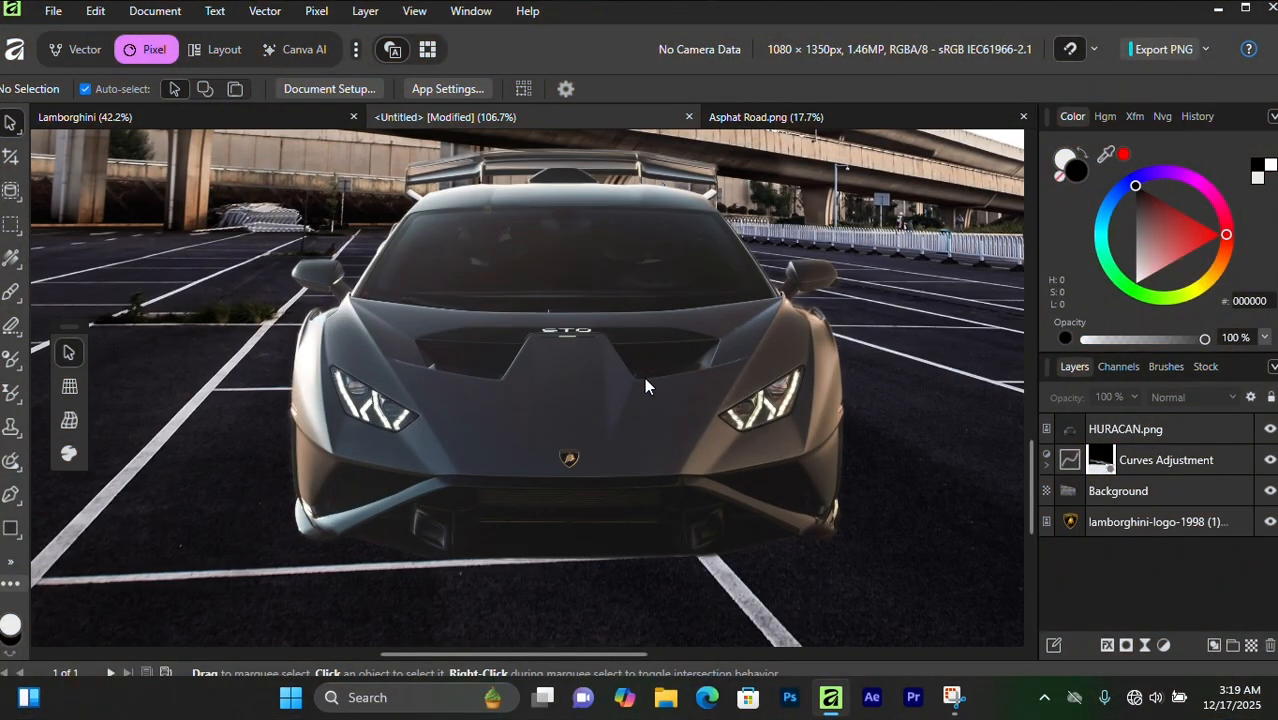
pyautogui.scroll(-8, 565, 418)
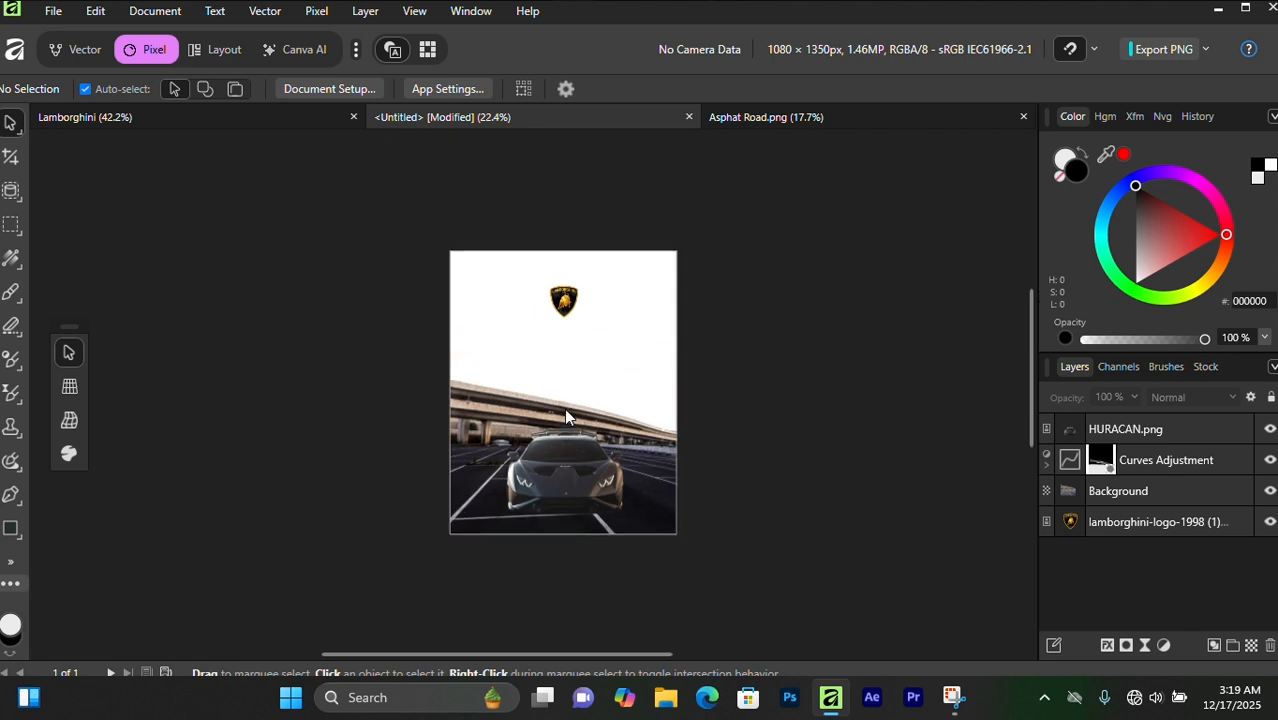
pyautogui.scroll(7, 557, 443)
pyautogui.scroll(-1, 557, 434)
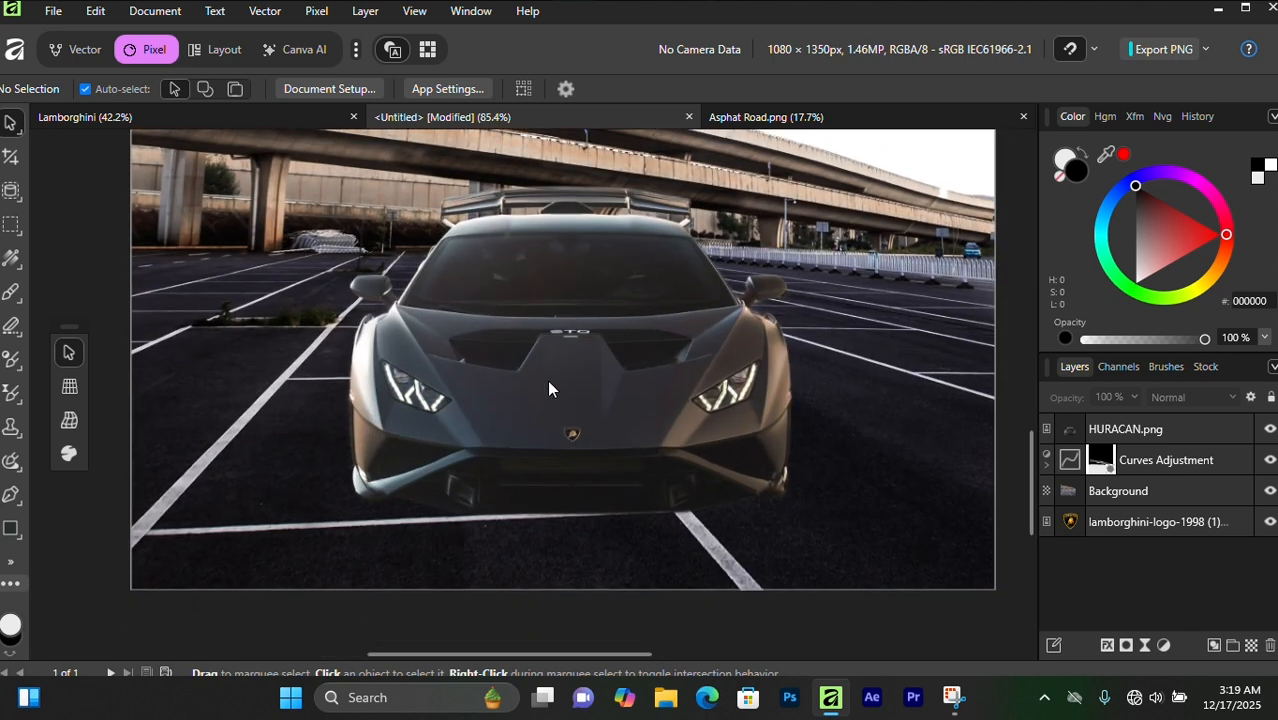
# Step: Hide the car layer and add a Live Clarity filter with increased strength to the parking lot background layer
pyautogui.click(1151, 431)
pyautogui.click(1269, 430)
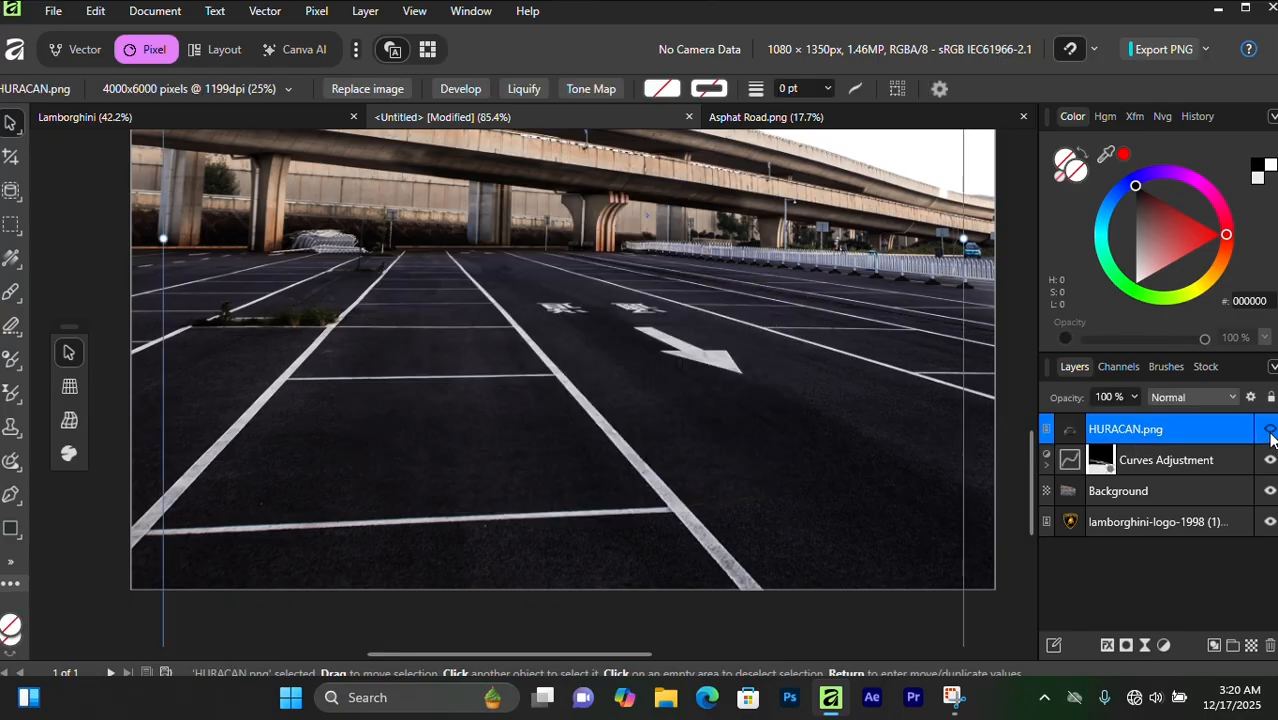
pyautogui.click(1149, 493)
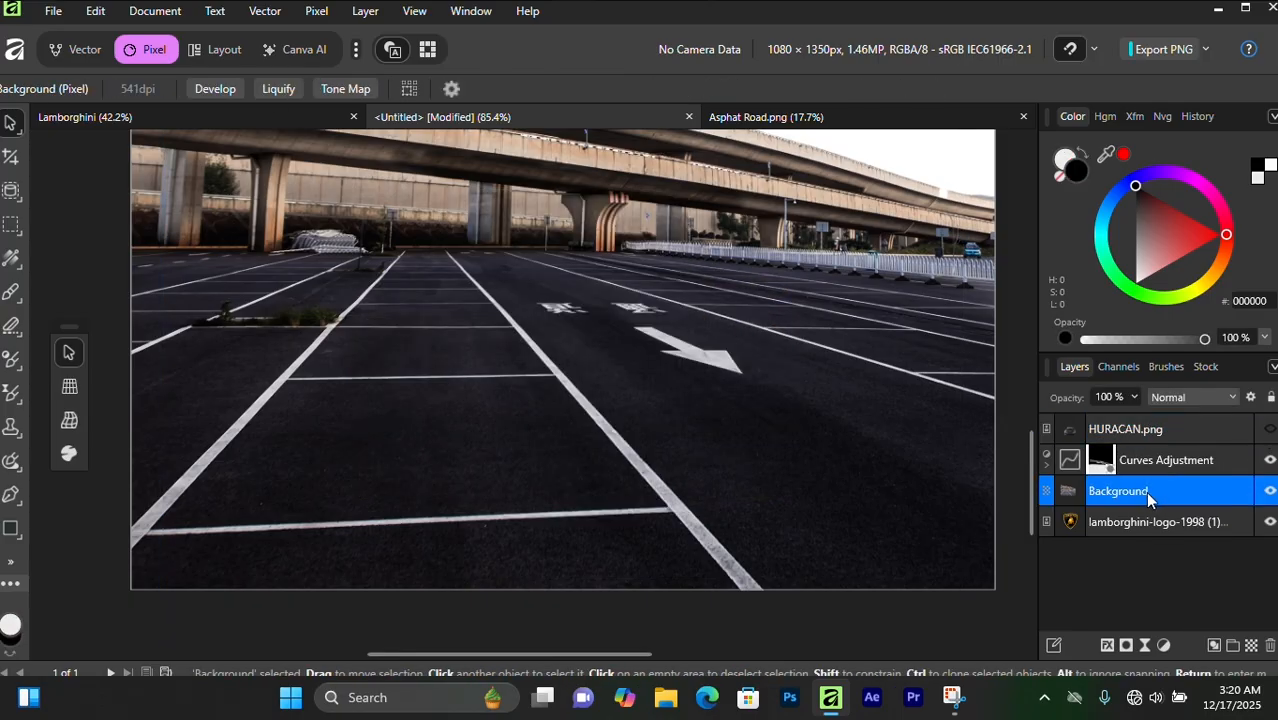
pyautogui.scroll(-1, 631, 467)
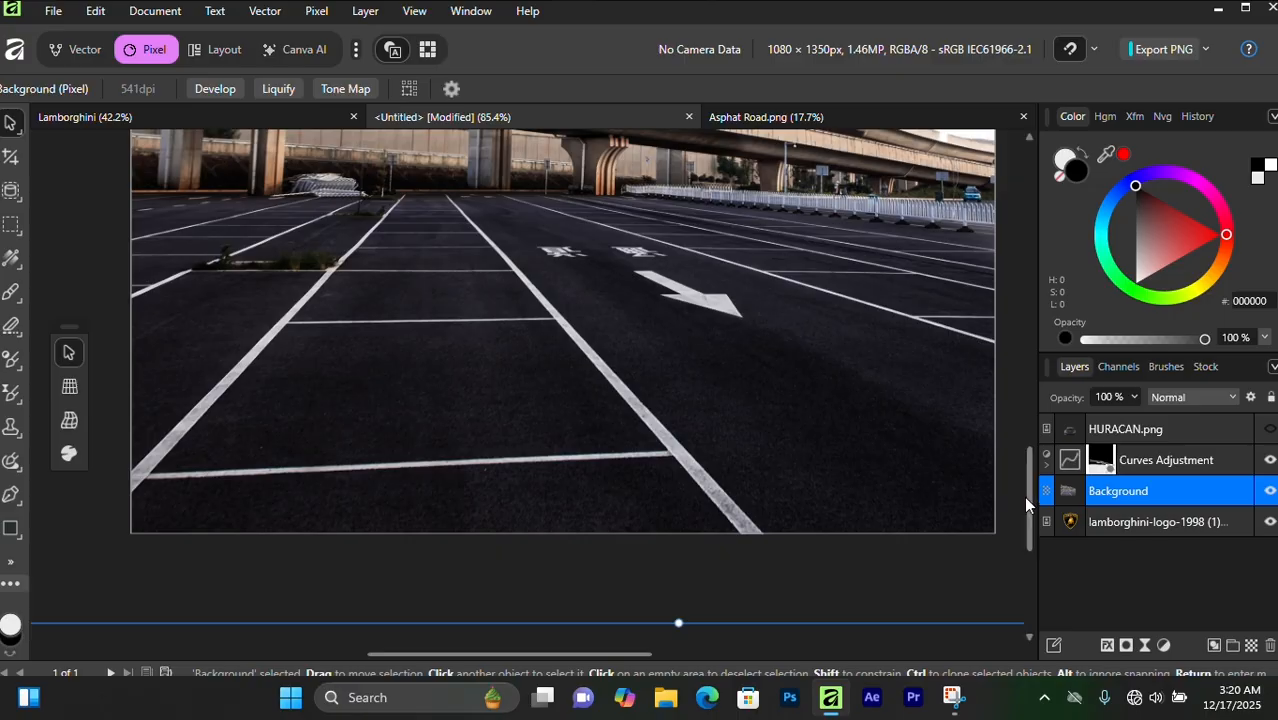
pyautogui.scroll(1, 678, 299)
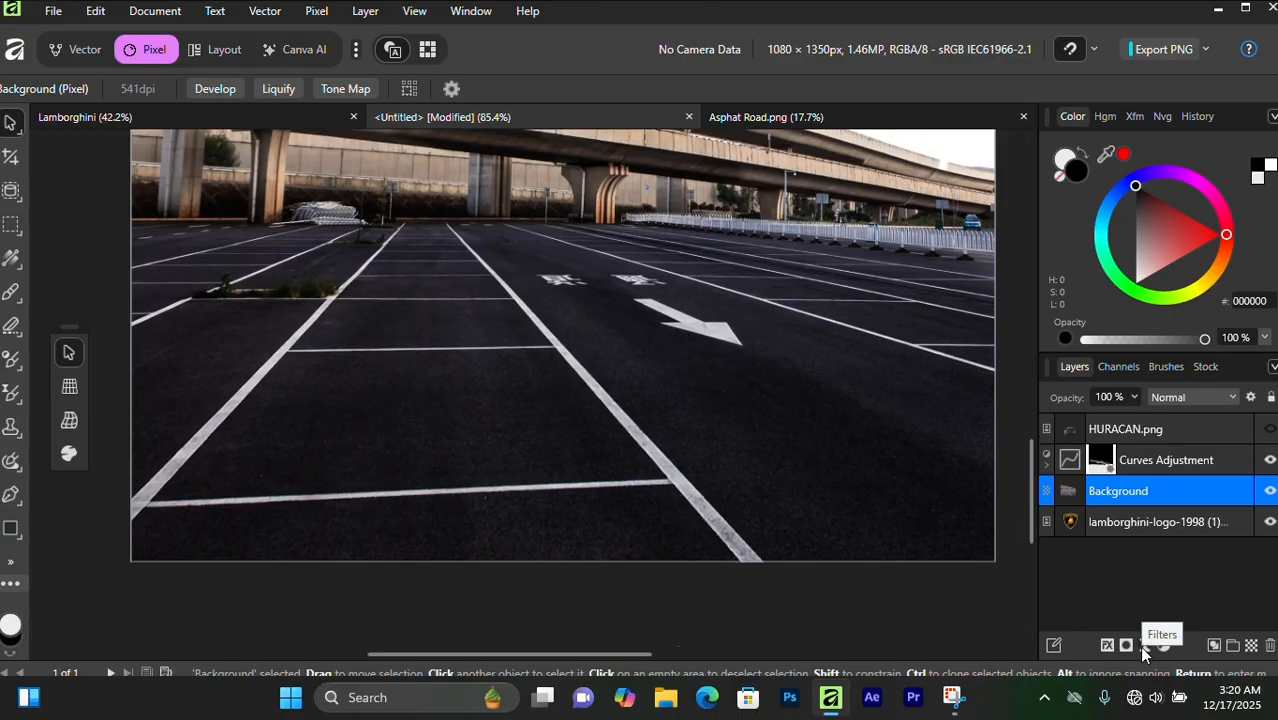
pyautogui.click(1142, 647)
pyautogui.click(1147, 334)
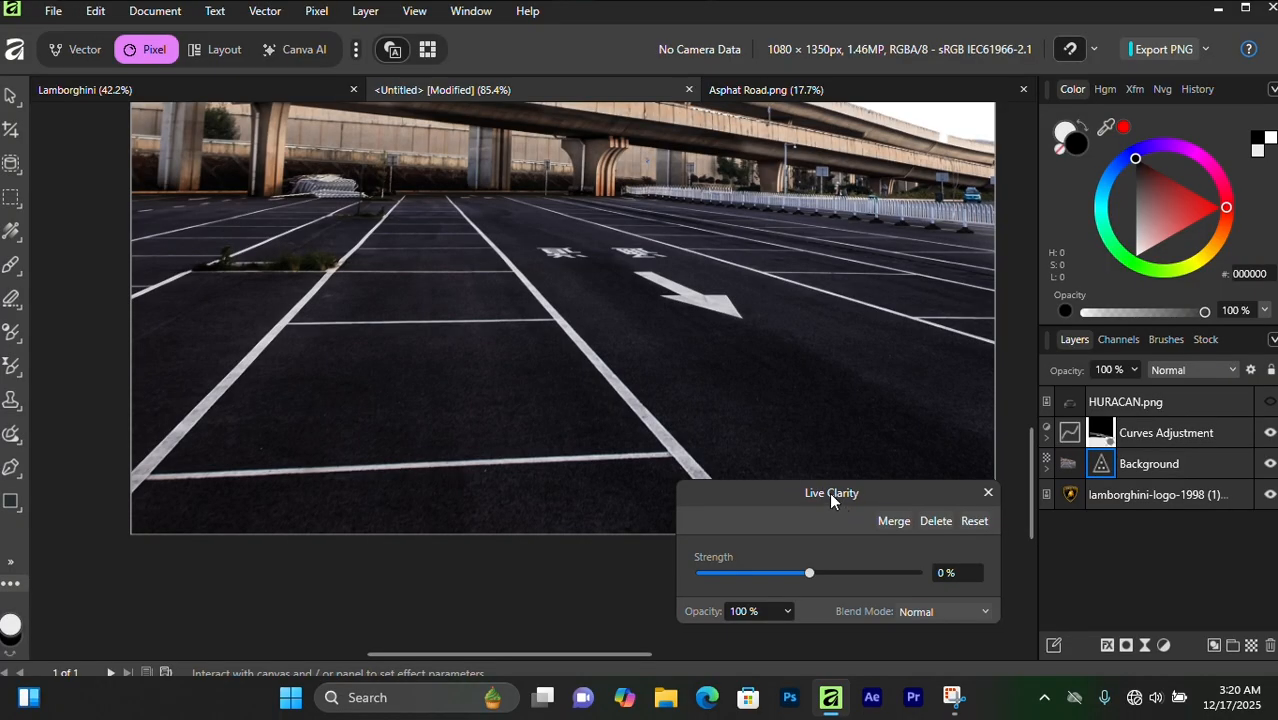
pyautogui.moveTo(831, 495); pyautogui.dragTo(848, 499)
pyautogui.scroll(3, 649, 363)
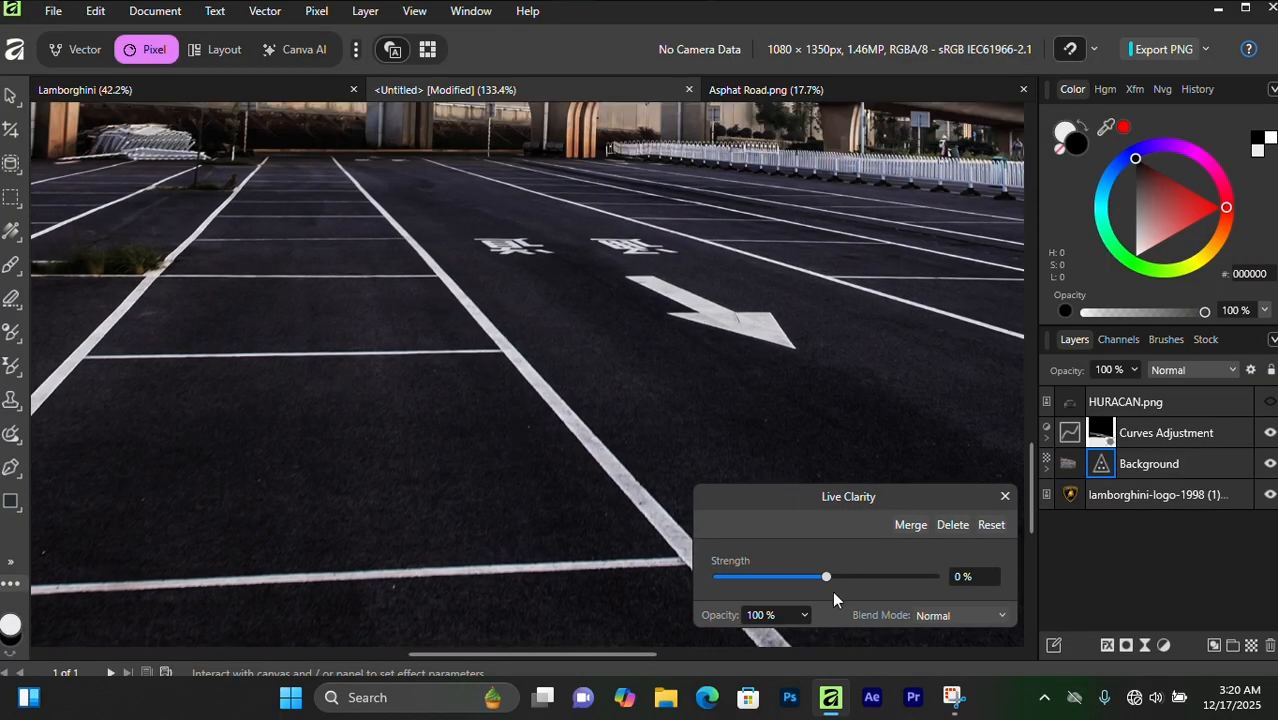
pyautogui.moveTo(830, 576); pyautogui.dragTo(893, 575)
pyautogui.click(1005, 496)
# Step: Show the HURACAN.png car layer again over the parking lot
pyautogui.scroll(-5, 716, 350)
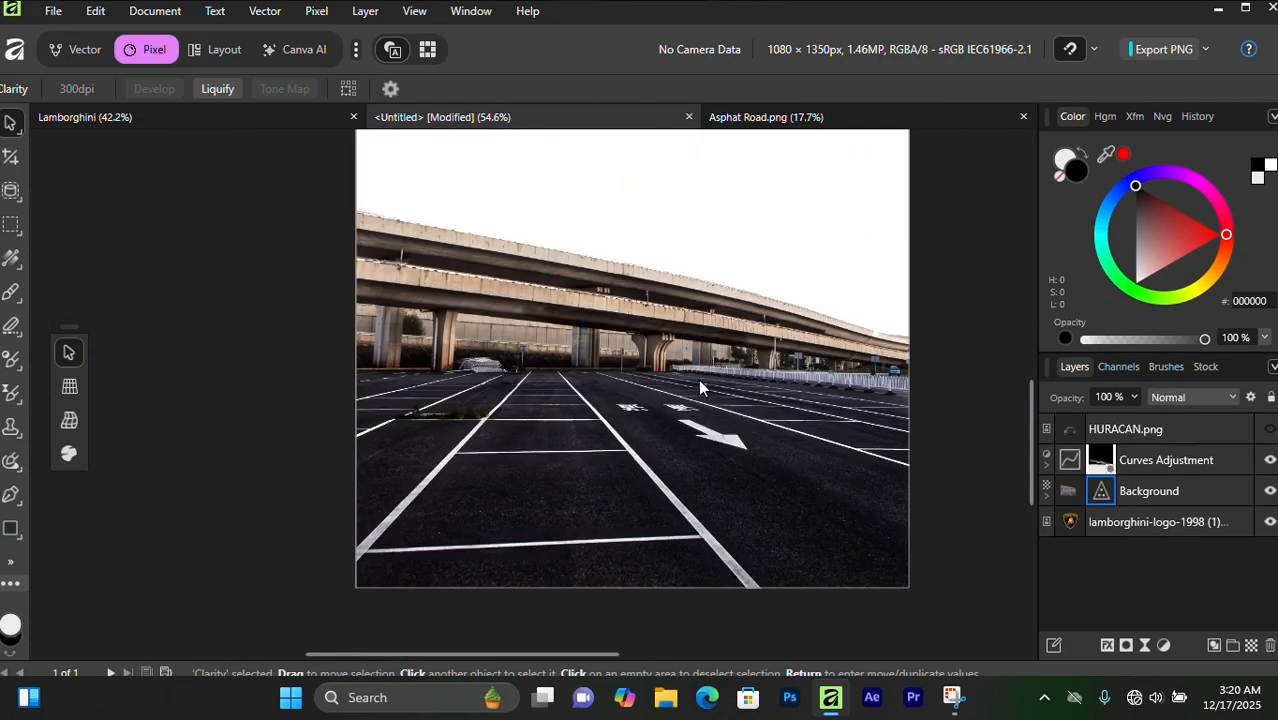
pyautogui.scroll(1, 700, 388)
pyautogui.click(1270, 429)
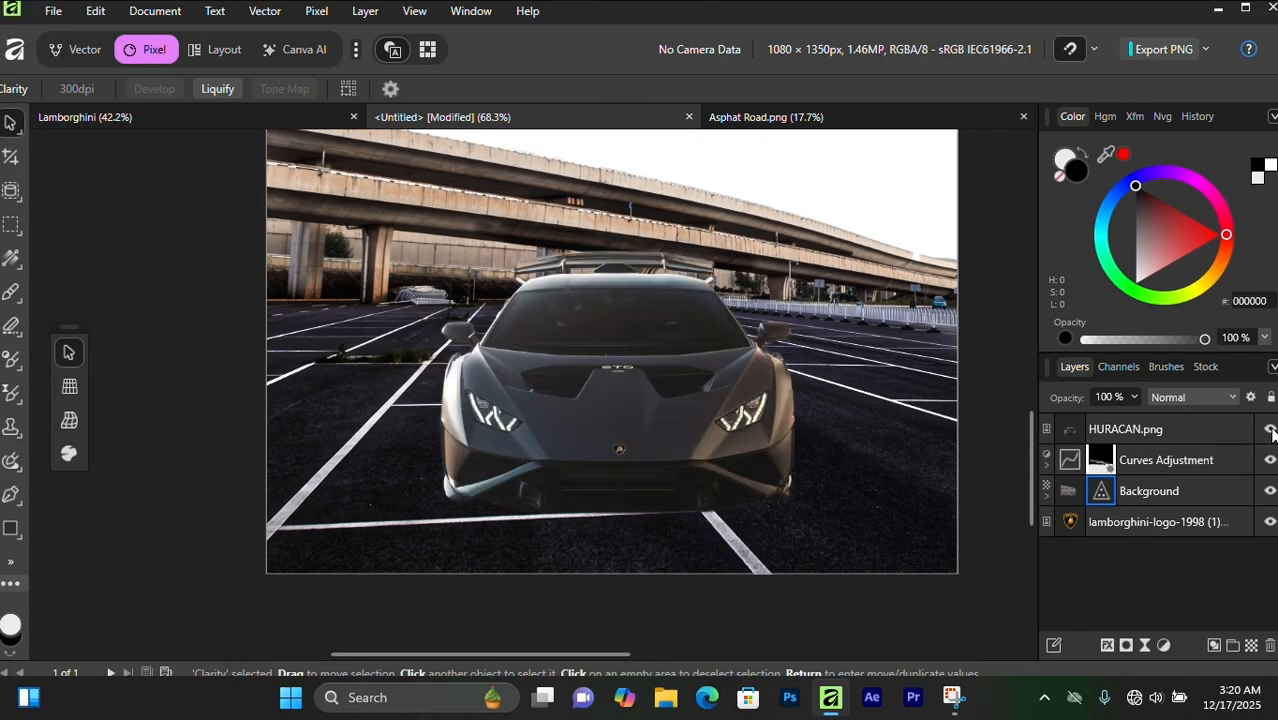
# Step: Add a Curves adjustment above the car layer and lower its midtones to a point at about X 0.571, Y 0.368
pyautogui.click(728, 388)
pyautogui.scroll(-1, 728, 388)
pyautogui.scroll(1, 643, 347)
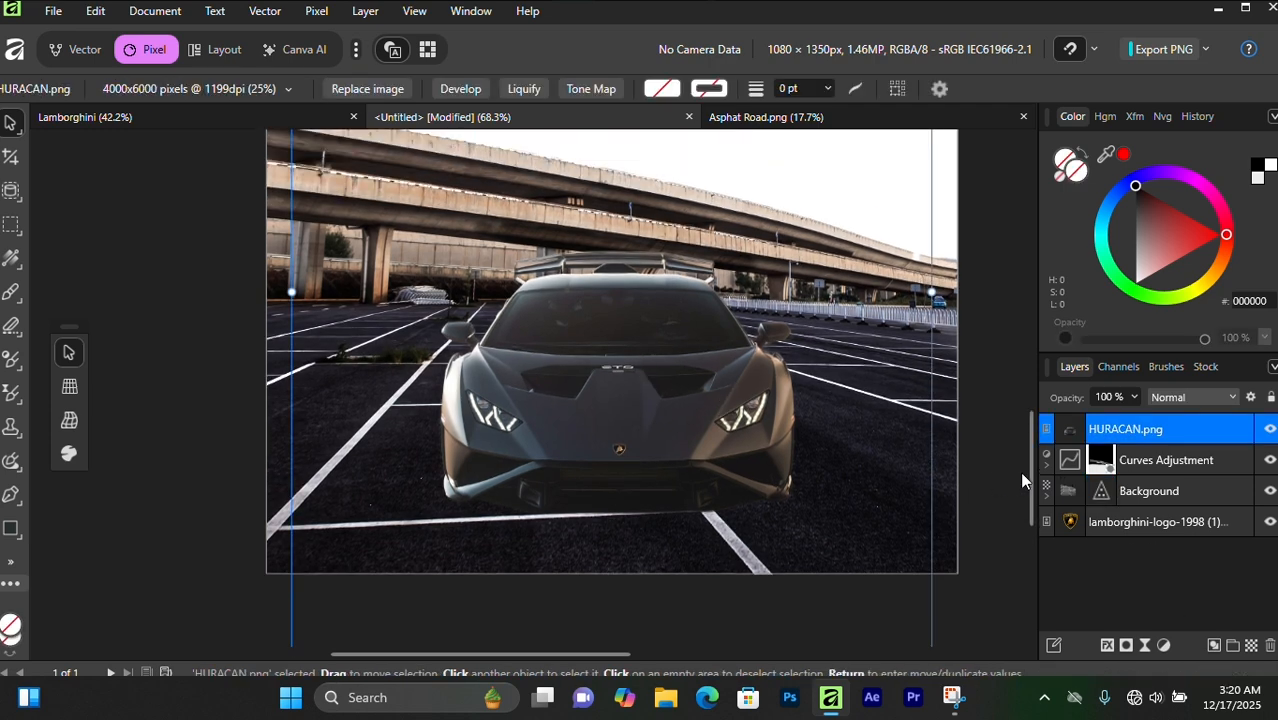
pyautogui.click(1162, 644)
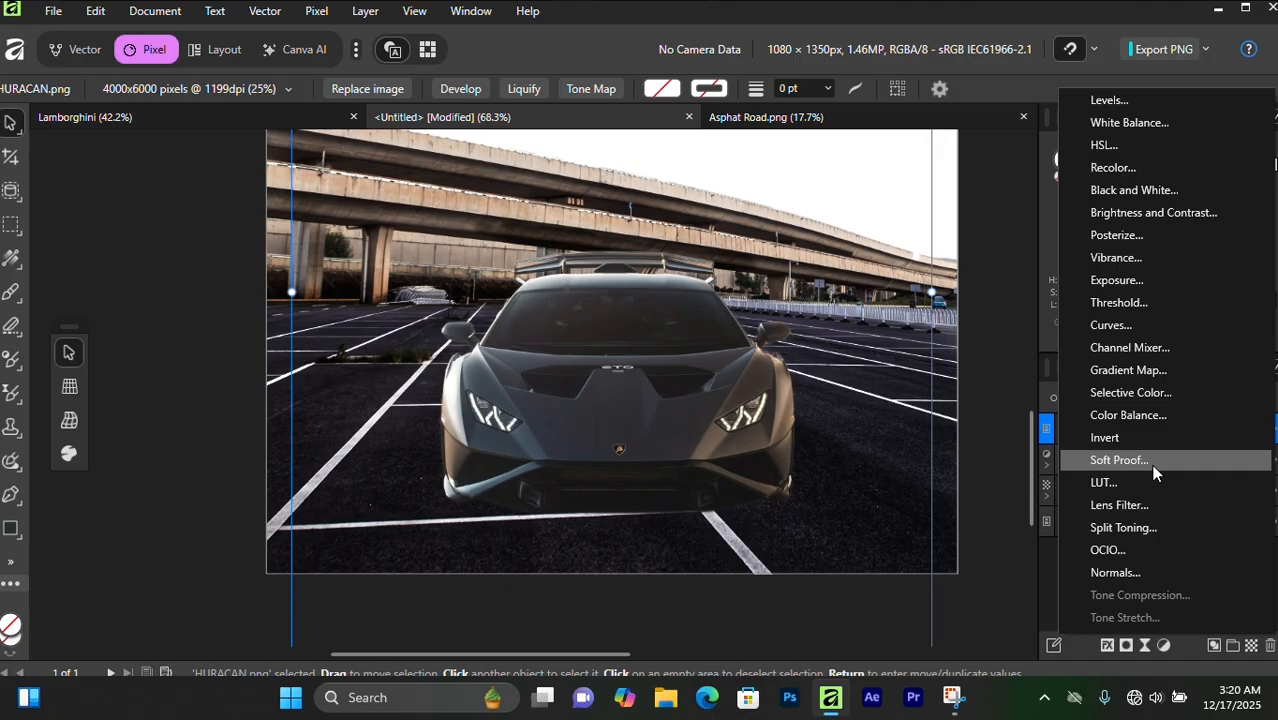
pyautogui.click(1126, 324)
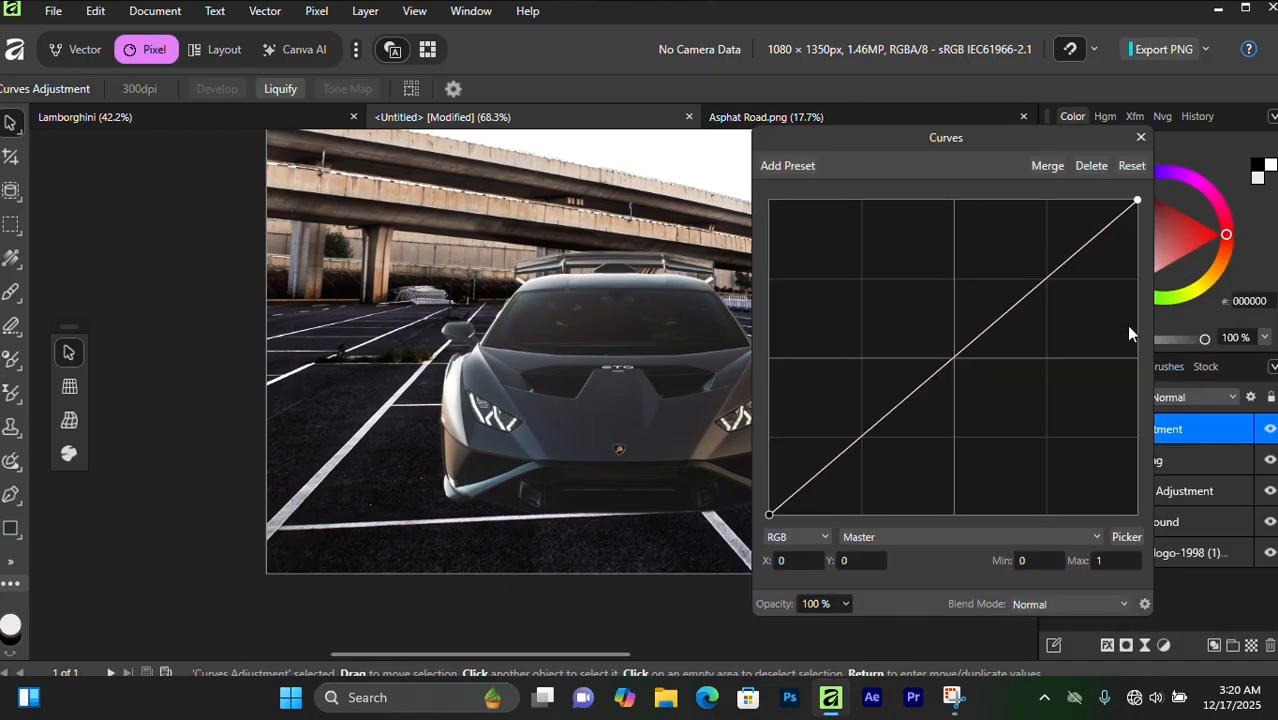
pyautogui.moveTo(937, 143); pyautogui.dragTo(927, 153)
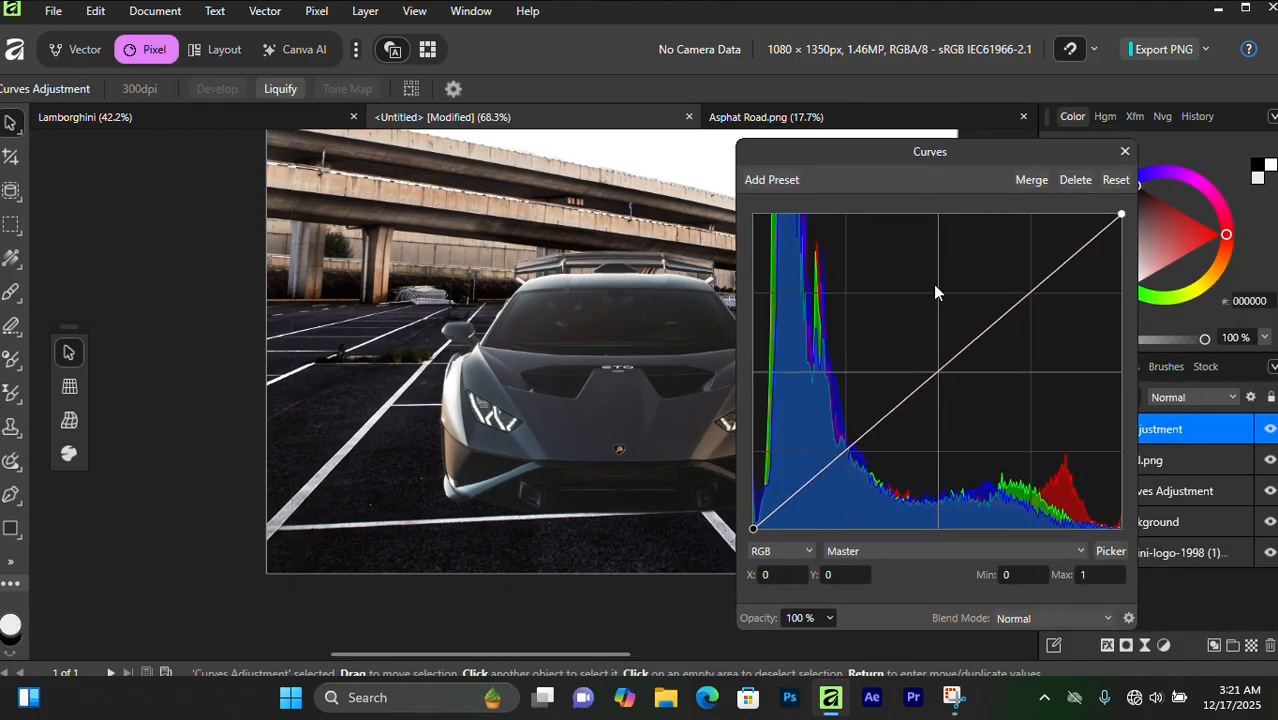
pyautogui.click(940, 373)
pyautogui.moveTo(940, 372); pyautogui.dragTo(961, 411)
pyautogui.hotkey('ctrl', 'z')
pyautogui.click(925, 384)
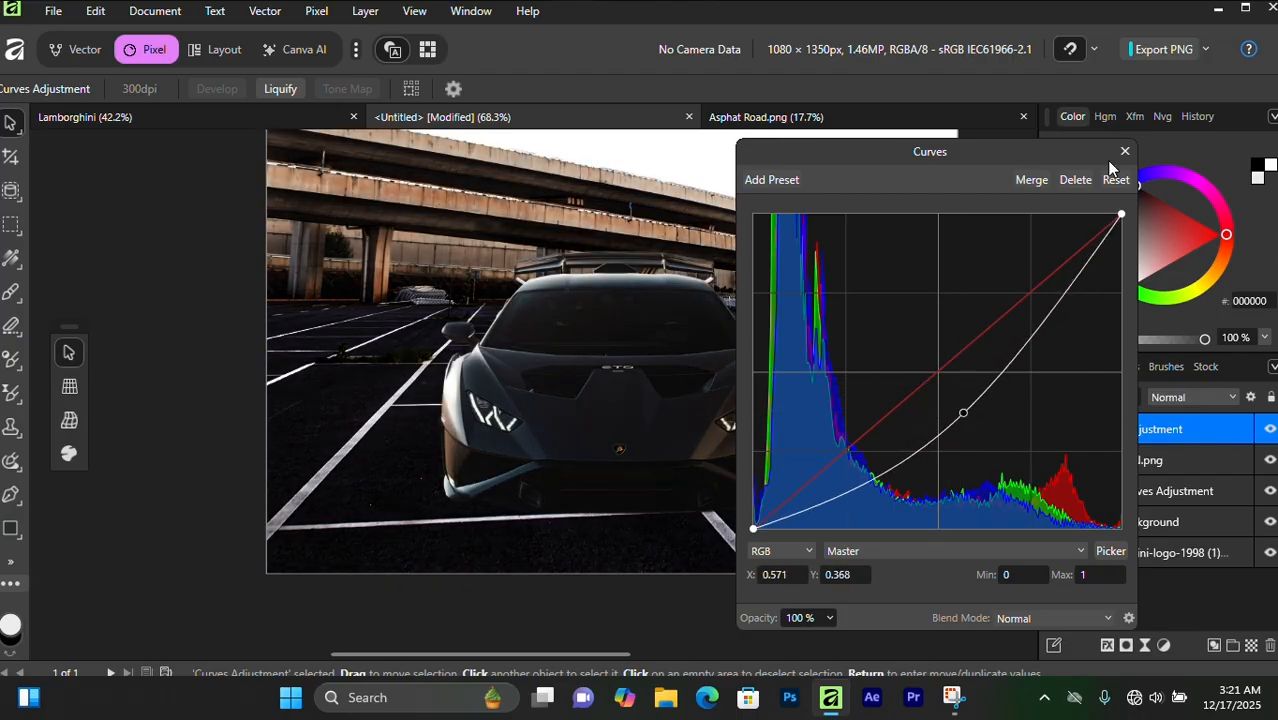
pyautogui.click(1124, 152)
# Step: Add a mask to the Curves adjustment above the car and invert the mask
pyautogui.click(1124, 645)
pyautogui.rightClick(1090, 425)
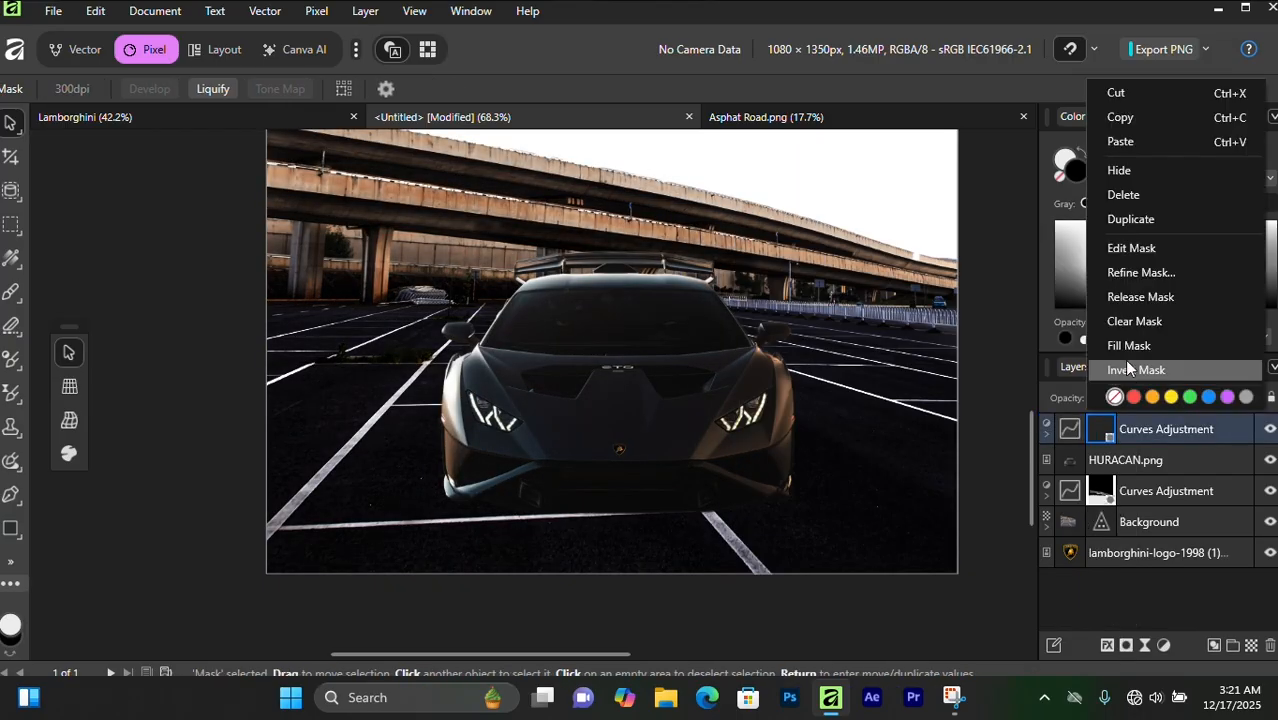
pyautogui.click(1124, 362)
# Step: Paint on the inverted Curves mask with a light gray brush to darken the car's hood, front bumper, and lower sides
pyautogui.scroll(1, 521, 435)
pyautogui.click(11, 289)
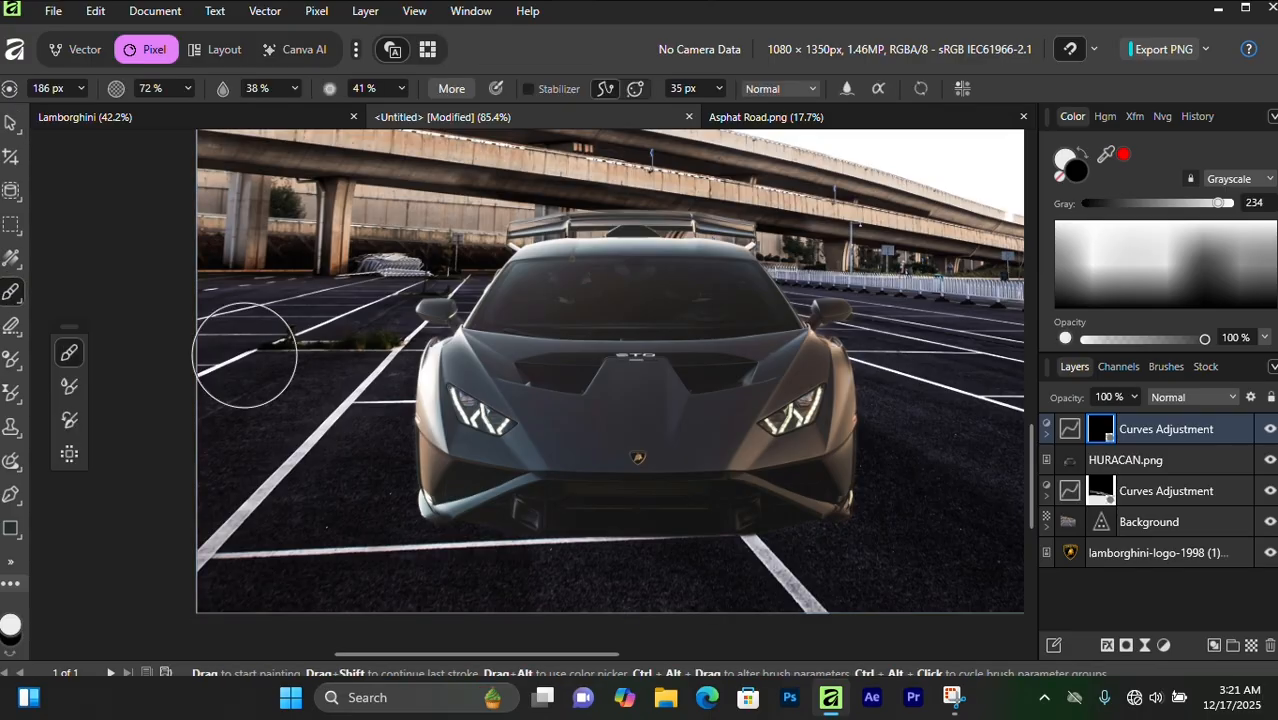
pyautogui.scroll(2, 563, 425)
pyautogui.moveTo(563, 425)
pyautogui.mouseDown()
pyautogui.moveTo(817, 423)
pyautogui.moveTo(897, 341)
pyautogui.moveTo(502, 333)
pyautogui.moveTo(489, 376)
pyautogui.moveTo(434, 349)
pyautogui.mouseUp()
pyautogui.scroll(-1, 508, 511)
pyautogui.moveTo(508, 511)
pyautogui.mouseDown()
pyautogui.moveTo(686, 538)
pyautogui.moveTo(595, 524)
pyautogui.moveTo(941, 485)
pyautogui.mouseUp()
pyautogui.moveTo(322, 438); pyautogui.dragTo(356, 470)
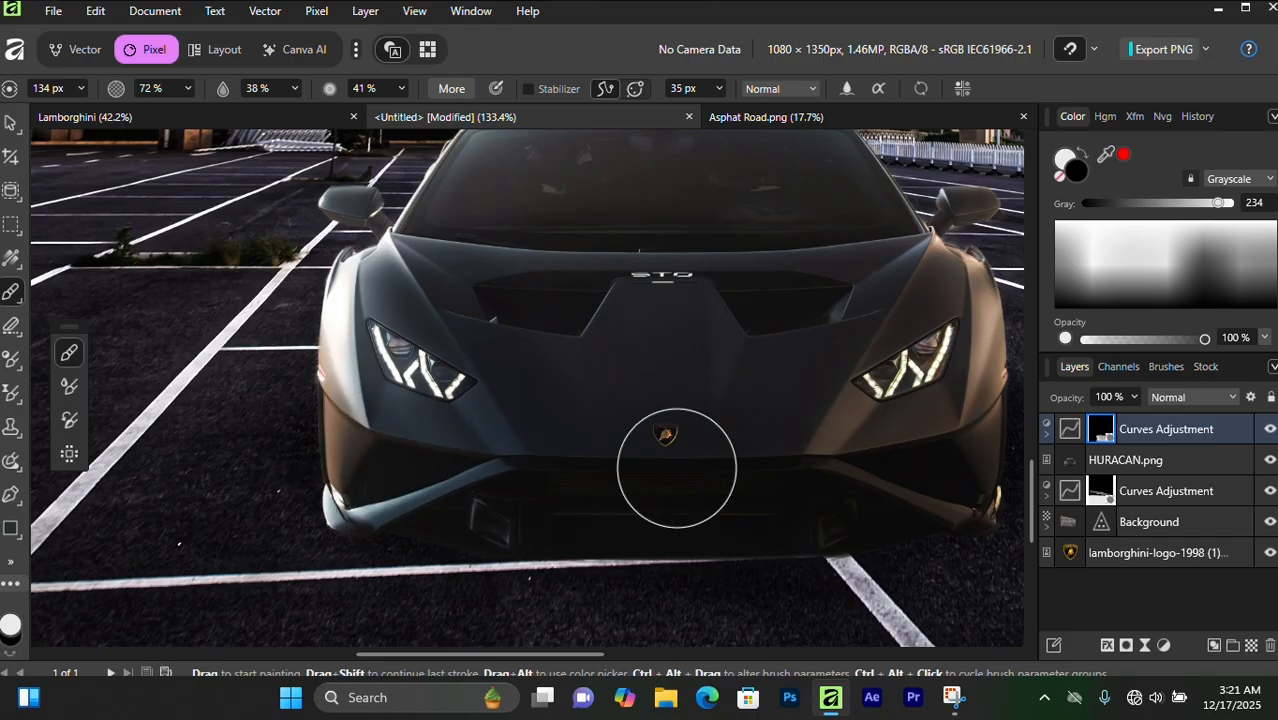
# Step: Reduce the brush to 70 px and paint the Curves mask over the windshield, undoing the stray stroke near the headlight
pyautogui.scroll(1, 840, 400)
pyautogui.press('[')
pyautogui.press('[')
pyautogui.press('[')
pyautogui.press('[')
pyautogui.scroll(1, 880, 397)
pyautogui.moveTo(952, 390)
pyautogui.mouseDown()
pyautogui.moveTo(882, 489)
pyautogui.moveTo(964, 393)
pyautogui.moveTo(954, 485)
pyautogui.mouseUp()
pyautogui.hotkey('ctrl', 'z')
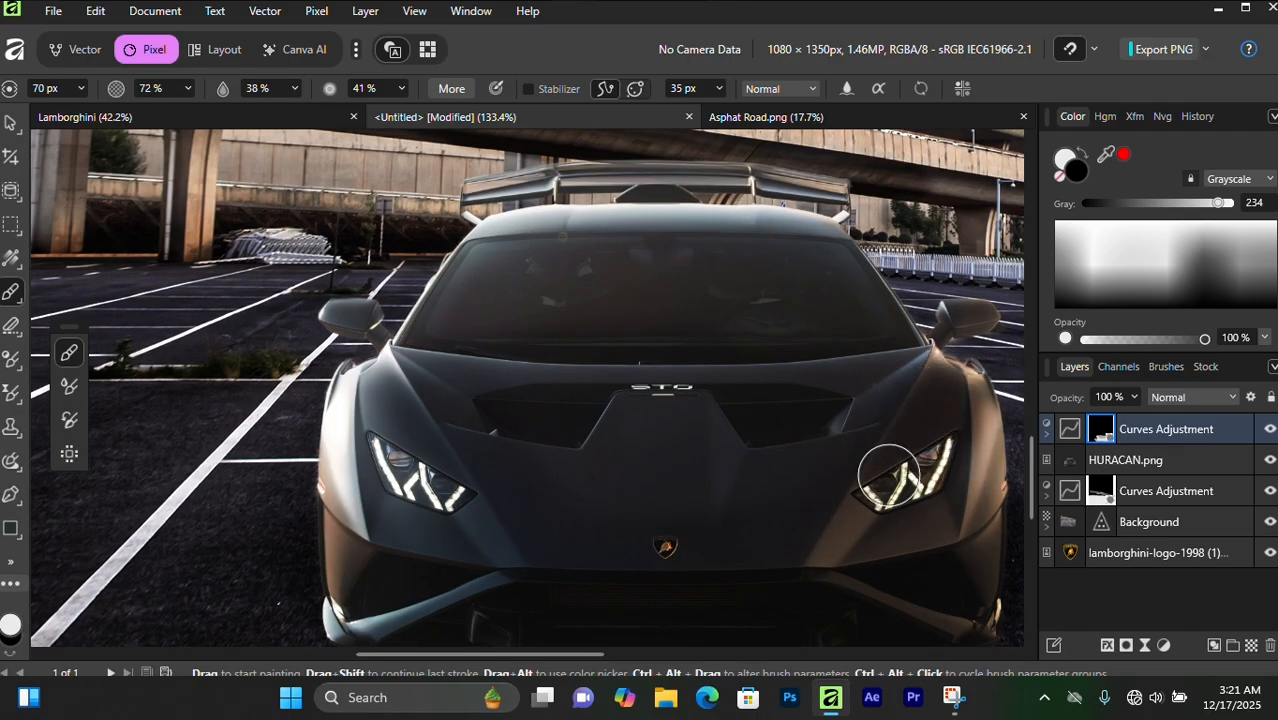
pyautogui.moveTo(716, 334)
pyautogui.mouseDown()
pyautogui.moveTo(646, 302)
pyautogui.moveTo(780, 262)
pyautogui.moveTo(616, 248)
pyautogui.moveTo(465, 277)
pyautogui.moveTo(613, 354)
pyautogui.mouseUp()
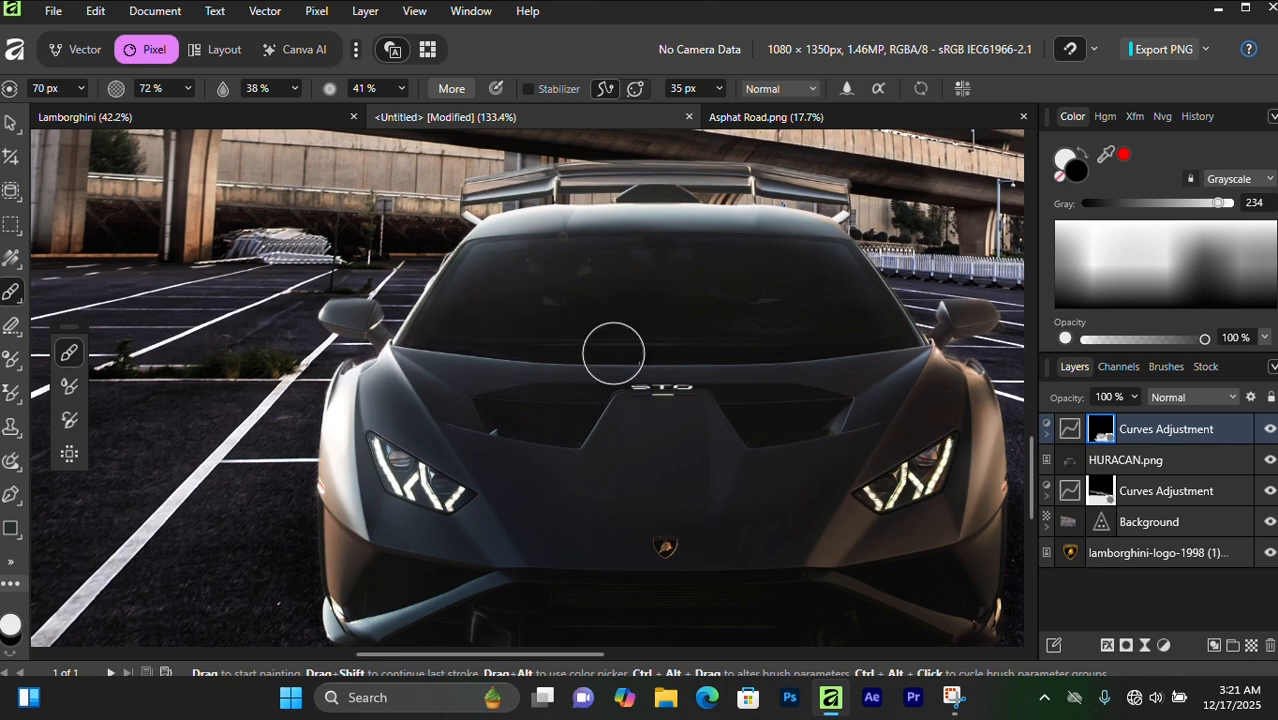
pyautogui.scroll(2, 450, 320)
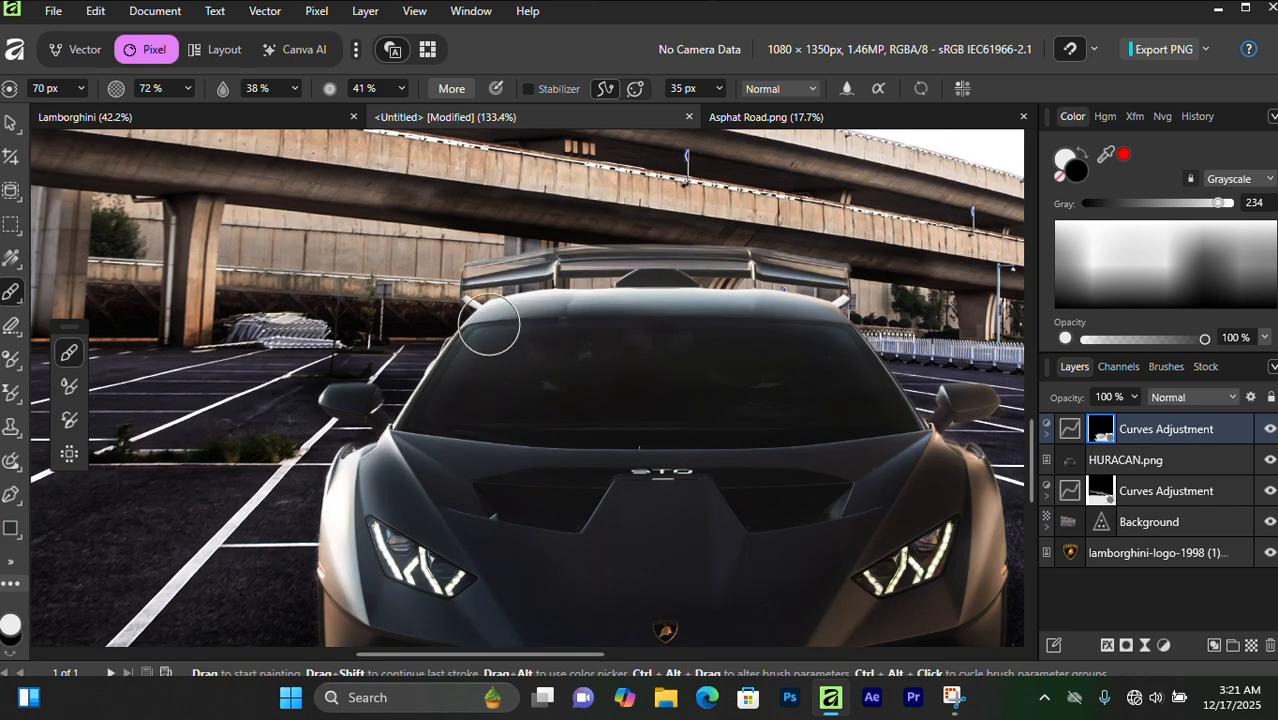
pyautogui.moveTo(489, 324)
pyautogui.mouseDown()
pyautogui.moveTo(607, 306)
pyautogui.moveTo(826, 326)
pyautogui.moveTo(855, 385)
pyautogui.mouseUp()
pyautogui.scroll(-3, 850, 452)
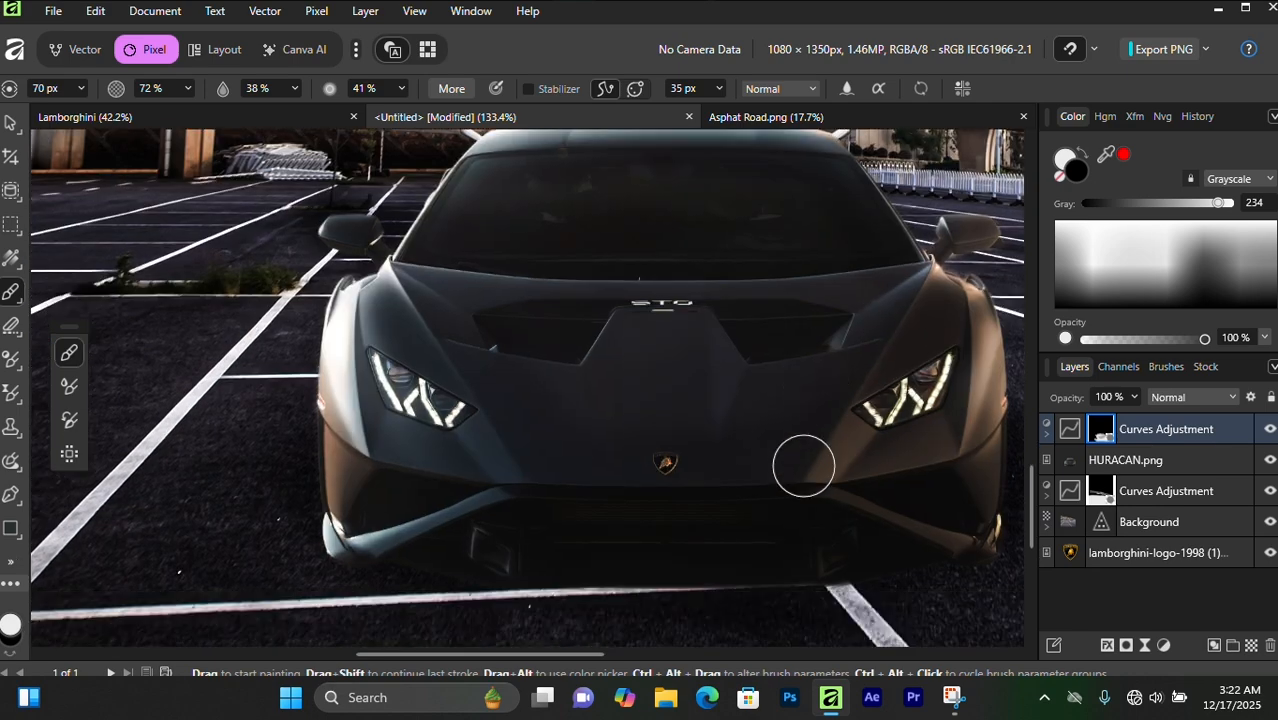
pyautogui.scroll(-1, 803, 466)
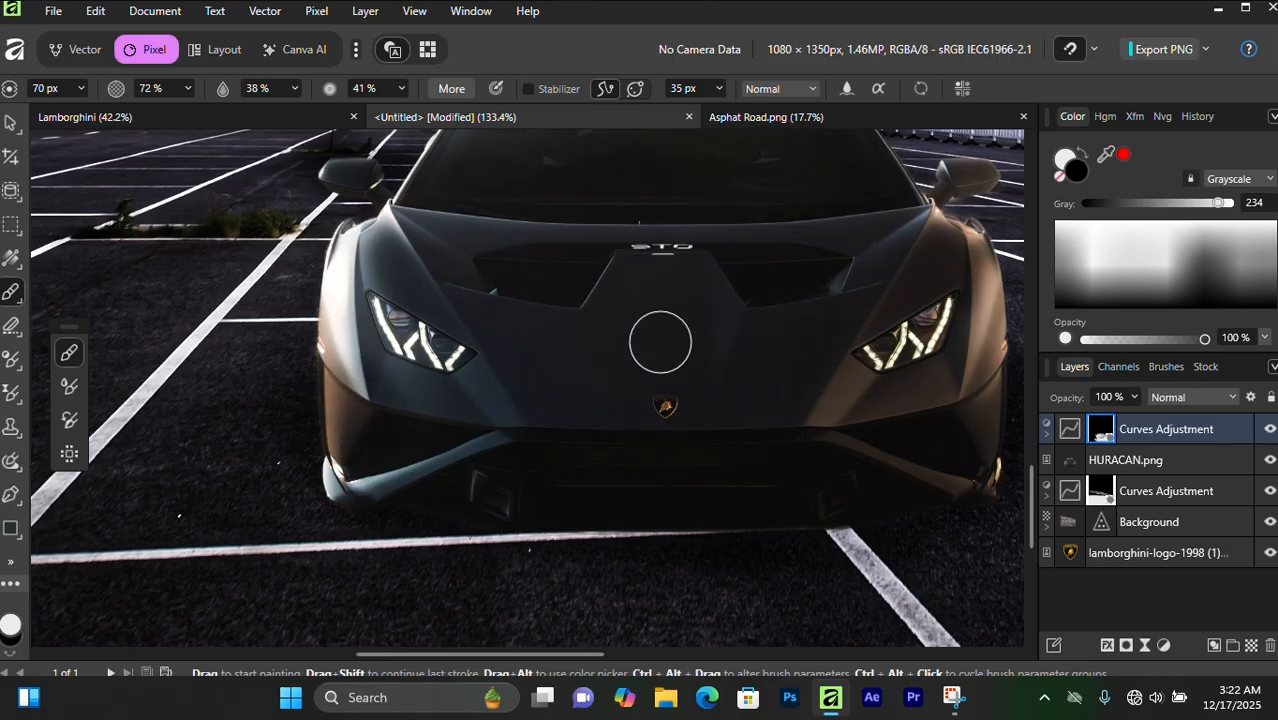
# Step: Reduce the brush to 14 px and paint the Curves mask over the rear spoiler and its center support
pyautogui.scroll(5, 660, 342)
pyautogui.scroll(2, 653, 328)
pyautogui.press('[')
pyautogui.press('[')
pyautogui.press('[')
pyautogui.press('[')
pyautogui.press('[')
pyautogui.press('[')
pyautogui.press('[')
pyautogui.press('[')
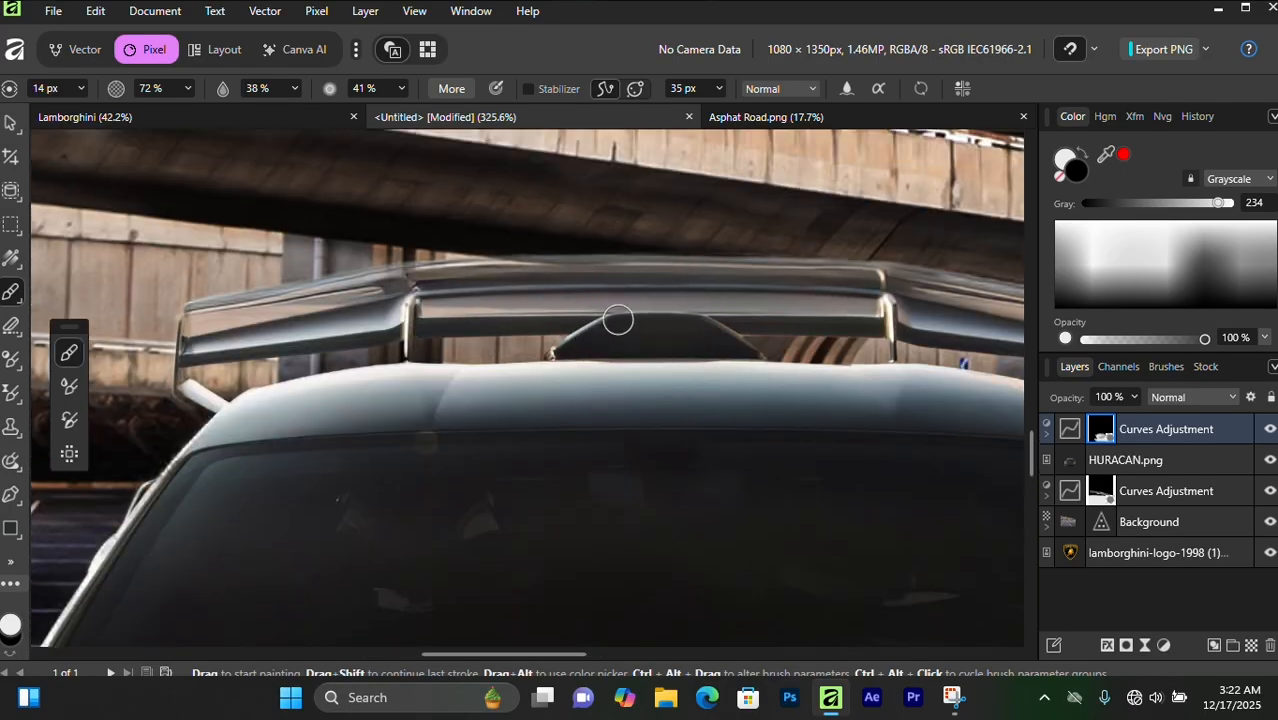
pyautogui.moveTo(618, 320)
pyautogui.mouseDown()
pyautogui.moveTo(666, 326)
pyautogui.moveTo(720, 342)
pyautogui.moveTo(731, 360)
pyautogui.moveTo(618, 281)
pyautogui.moveTo(525, 303)
pyautogui.moveTo(549, 314)
pyautogui.moveTo(542, 325)
pyautogui.moveTo(588, 315)
pyautogui.moveTo(846, 335)
pyautogui.moveTo(864, 308)
pyautogui.moveTo(717, 286)
pyautogui.moveTo(466, 289)
pyautogui.moveTo(520, 291)
pyautogui.moveTo(237, 357)
pyautogui.moveTo(251, 337)
pyautogui.moveTo(572, 294)
pyautogui.mouseUp()
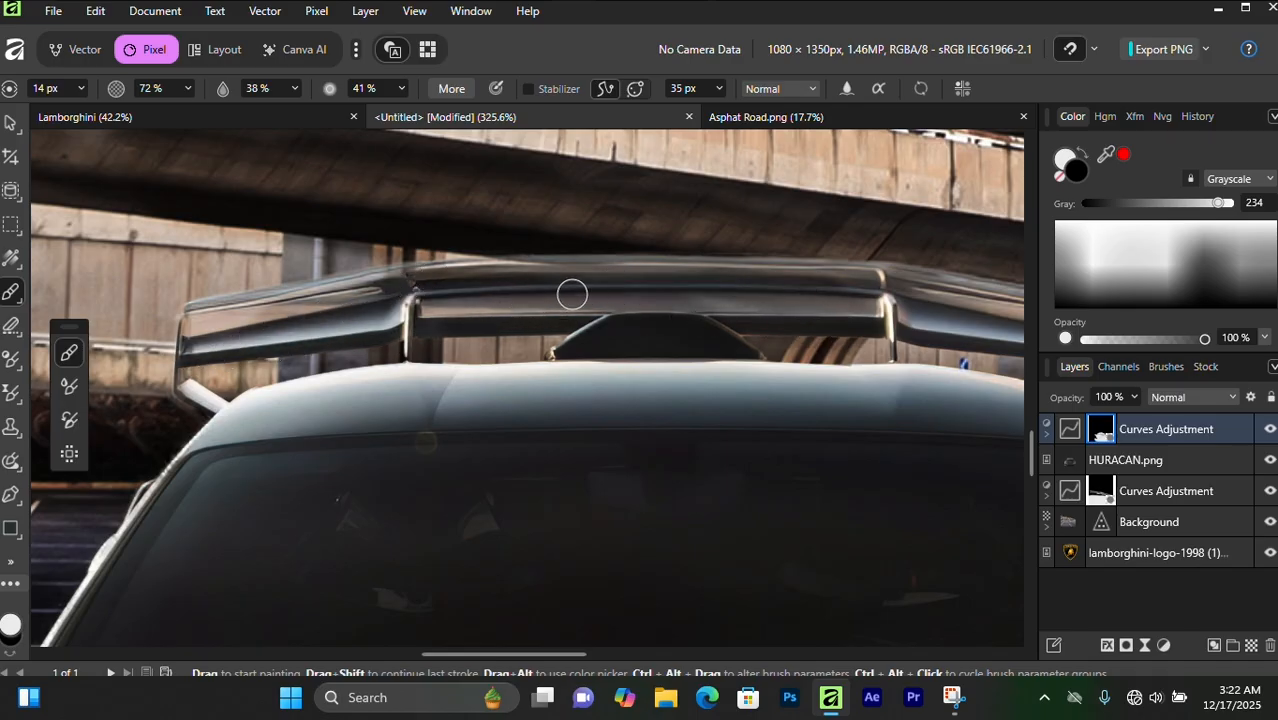
pyautogui.moveTo(885, 281)
pyautogui.mouseDown()
pyautogui.moveTo(590, 287)
pyautogui.moveTo(813, 331)
pyautogui.moveTo(668, 331)
pyautogui.moveTo(720, 348)
pyautogui.moveTo(788, 410)
pyautogui.mouseUp()
pyautogui.scroll(-6, 730, 442)
pyautogui.moveTo(497, 588); pyautogui.dragTo(529, 421)
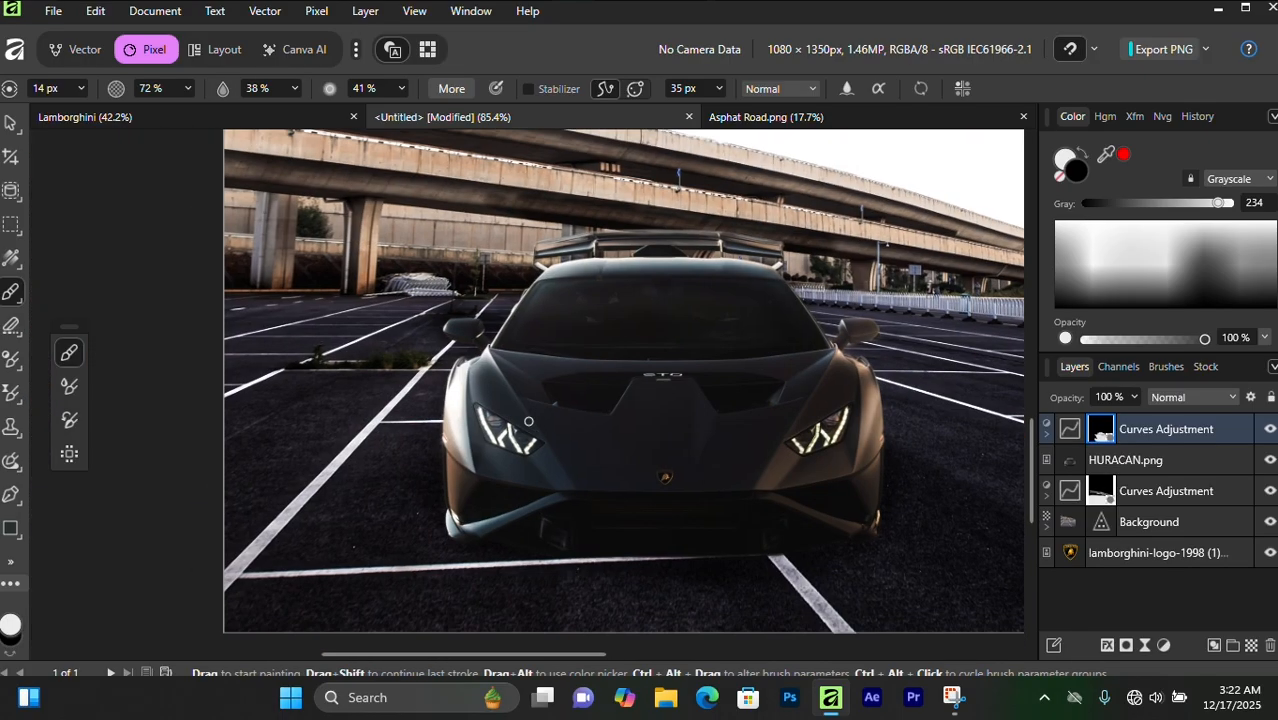
# Step: Review the darkened car within the whole poster, select the car layer, and inspect both headlights up close
pyautogui.scroll(-4, 521, 357)
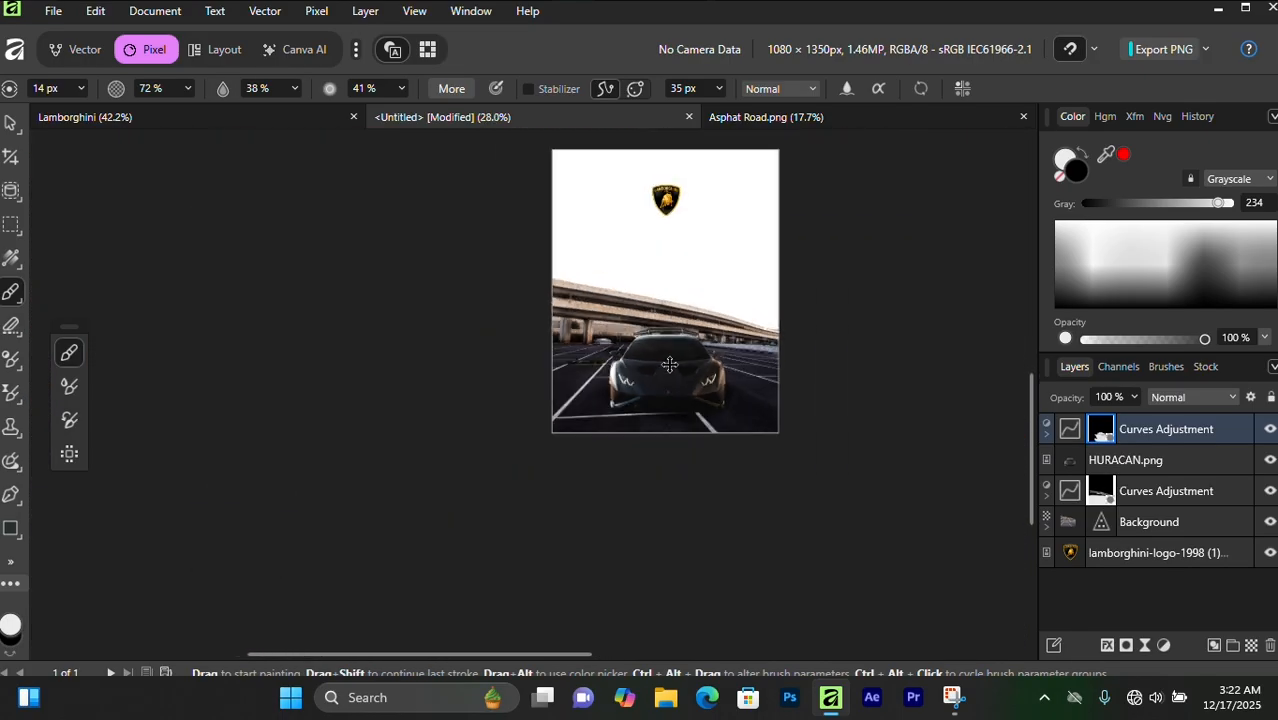
pyautogui.scroll(3, 669, 365)
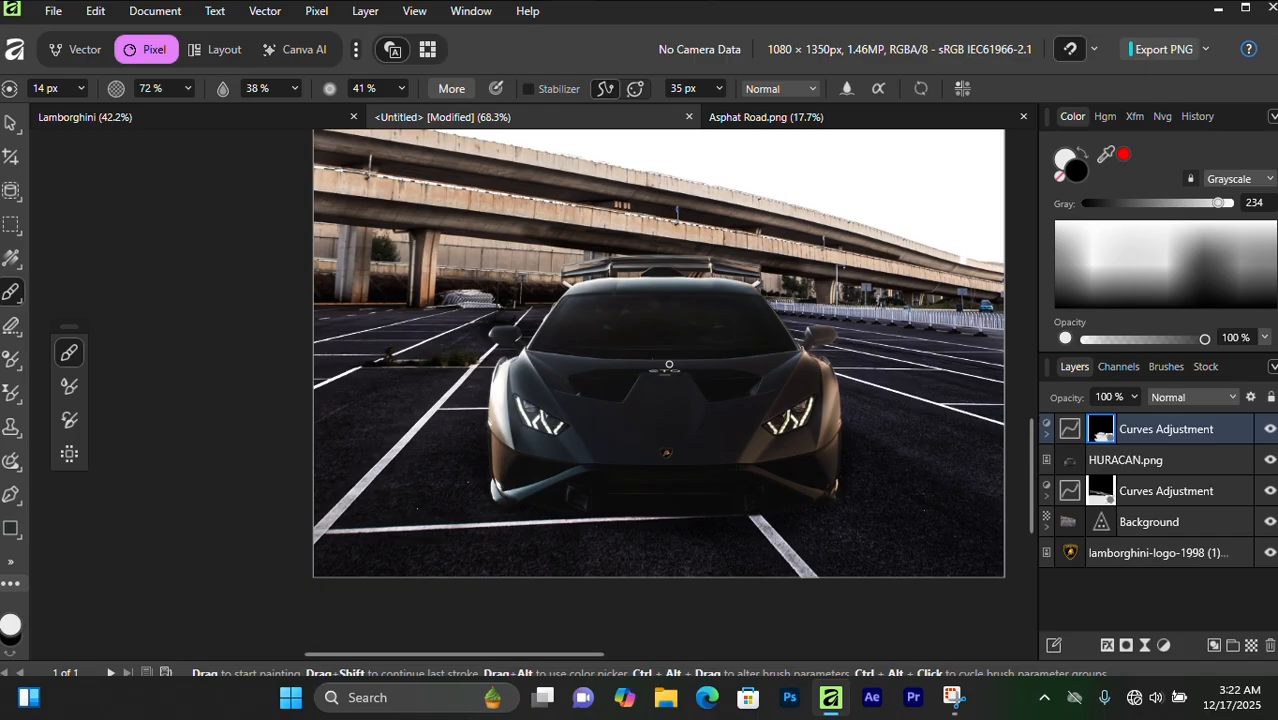
pyautogui.scroll(2, 669, 365)
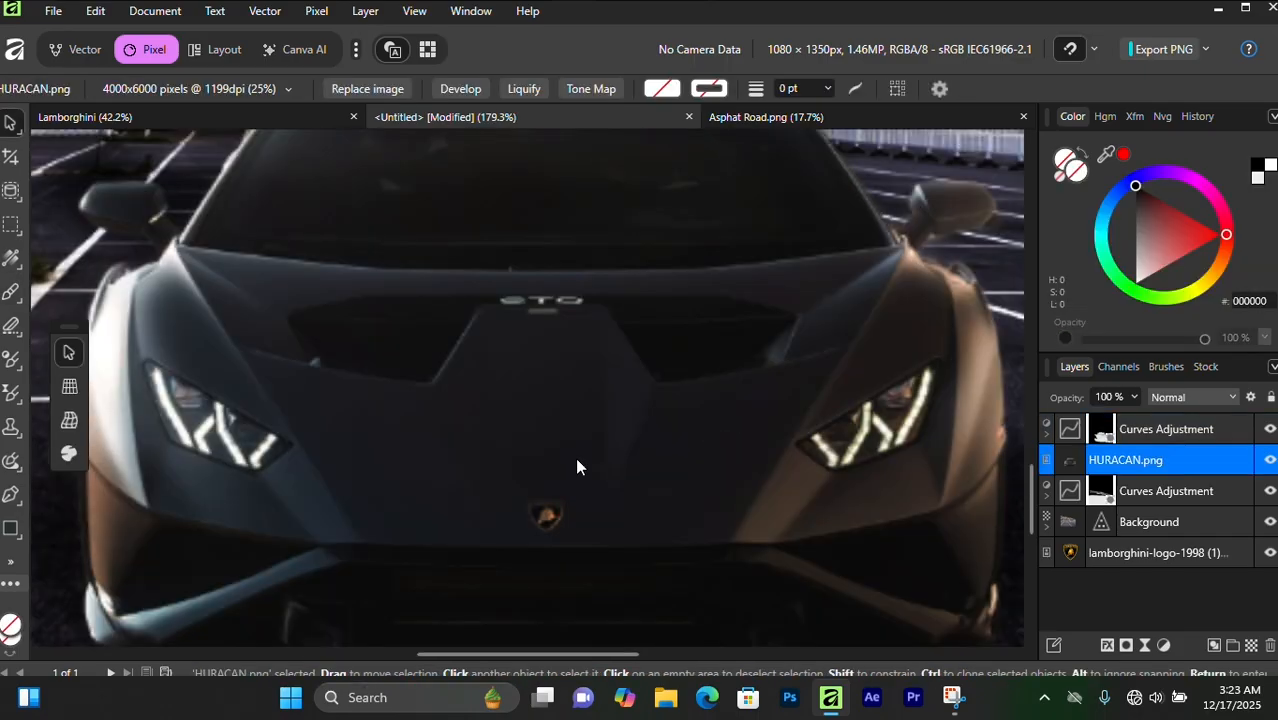
pyautogui.scroll(-1, 574, 457)
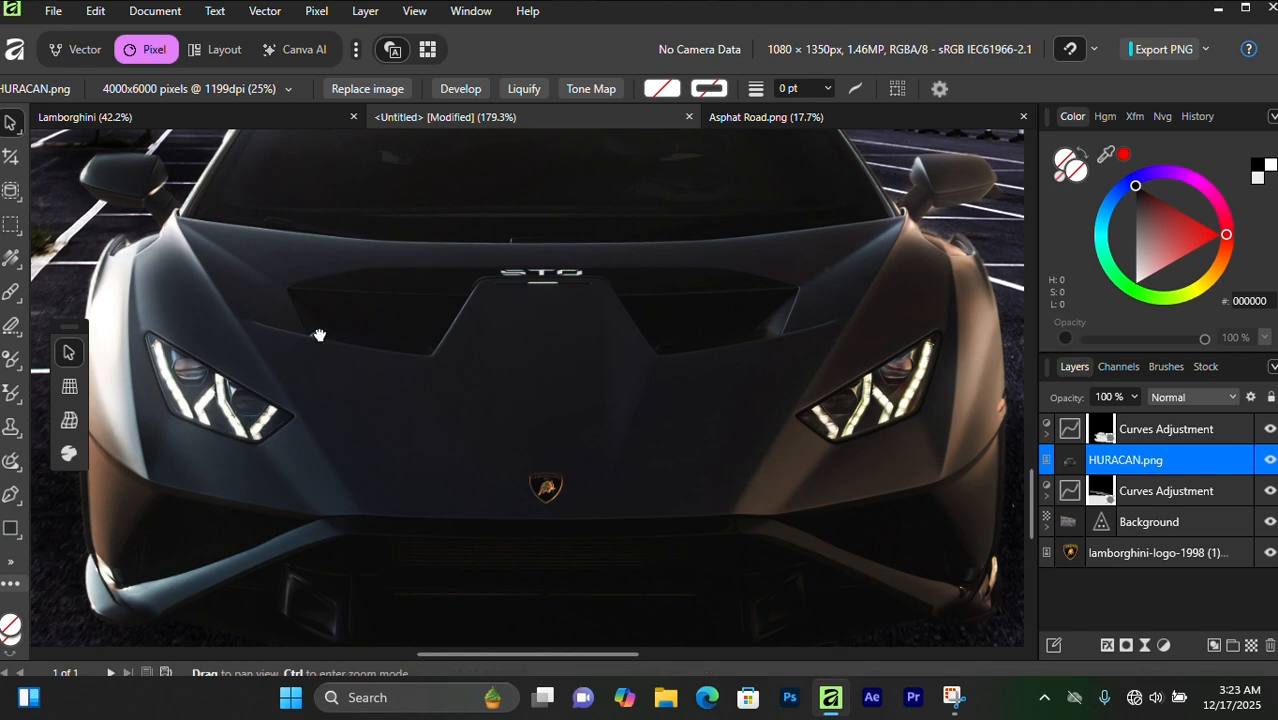
pyautogui.hscroll(-5, 480, 415)
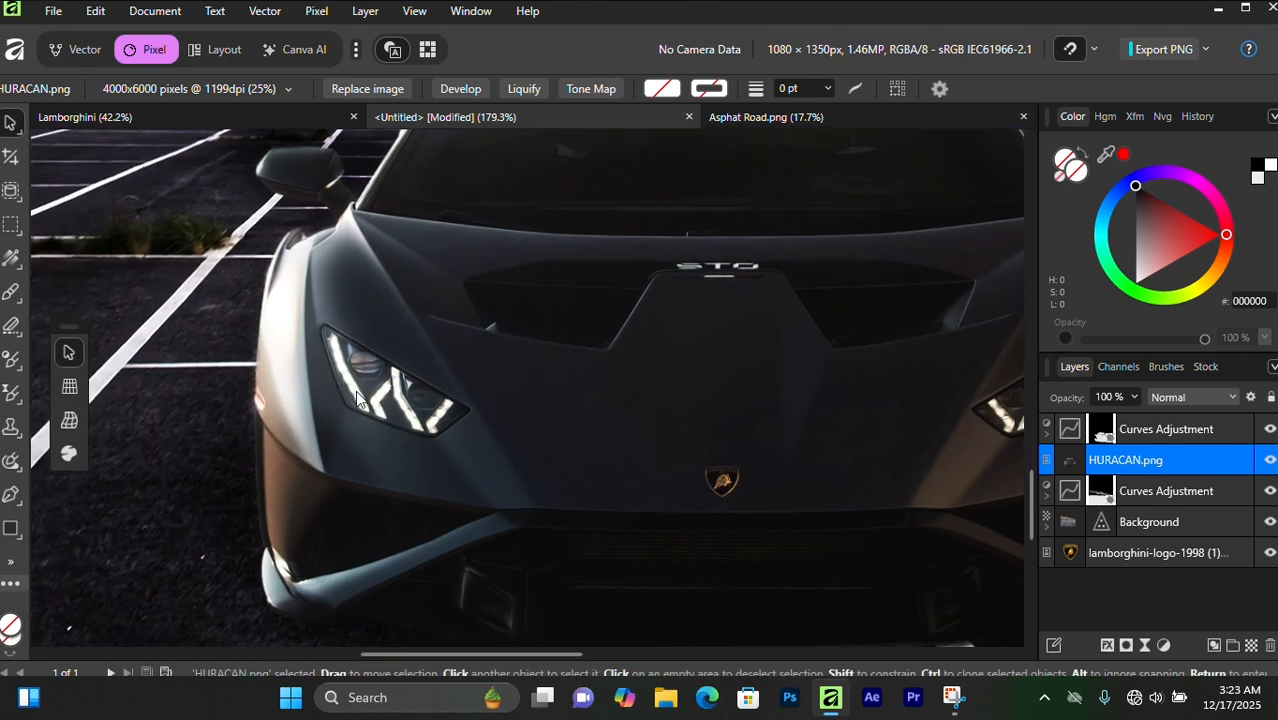
pyautogui.hscroll(12, 310, 362)
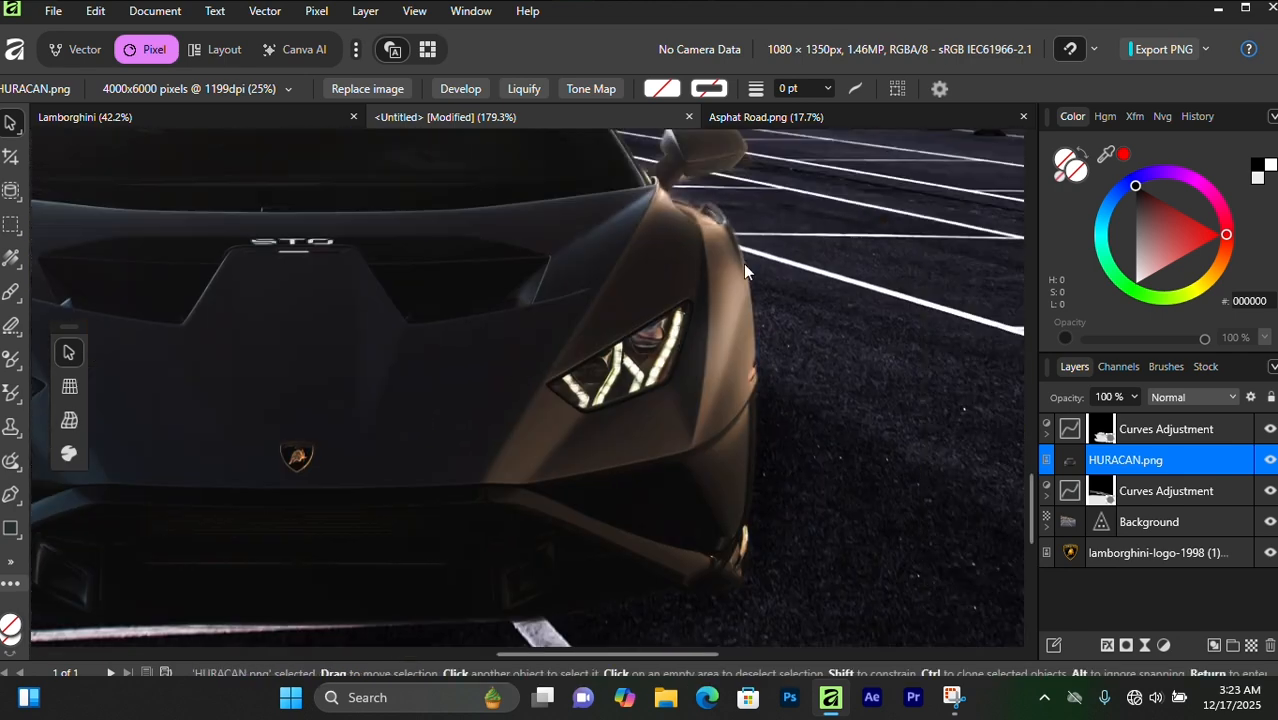
# Step: Add a brightening Curves adjustment above the HURACAN.png layer, raising the master curve at X 0.301 to Y 0.678
pyautogui.keyDown('ctrl'); pyautogui.scroll(-4, 664, 408); pyautogui.keyUp('ctrl')
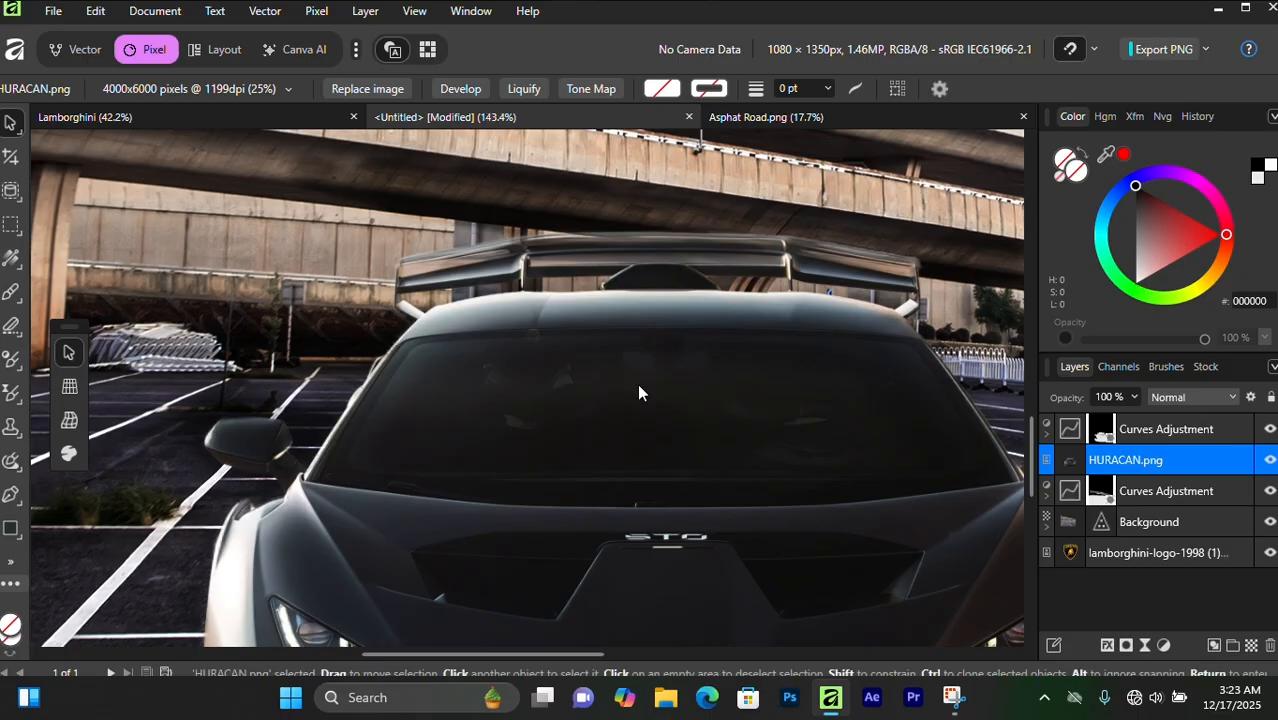
pyautogui.scroll(-3, 637, 383)
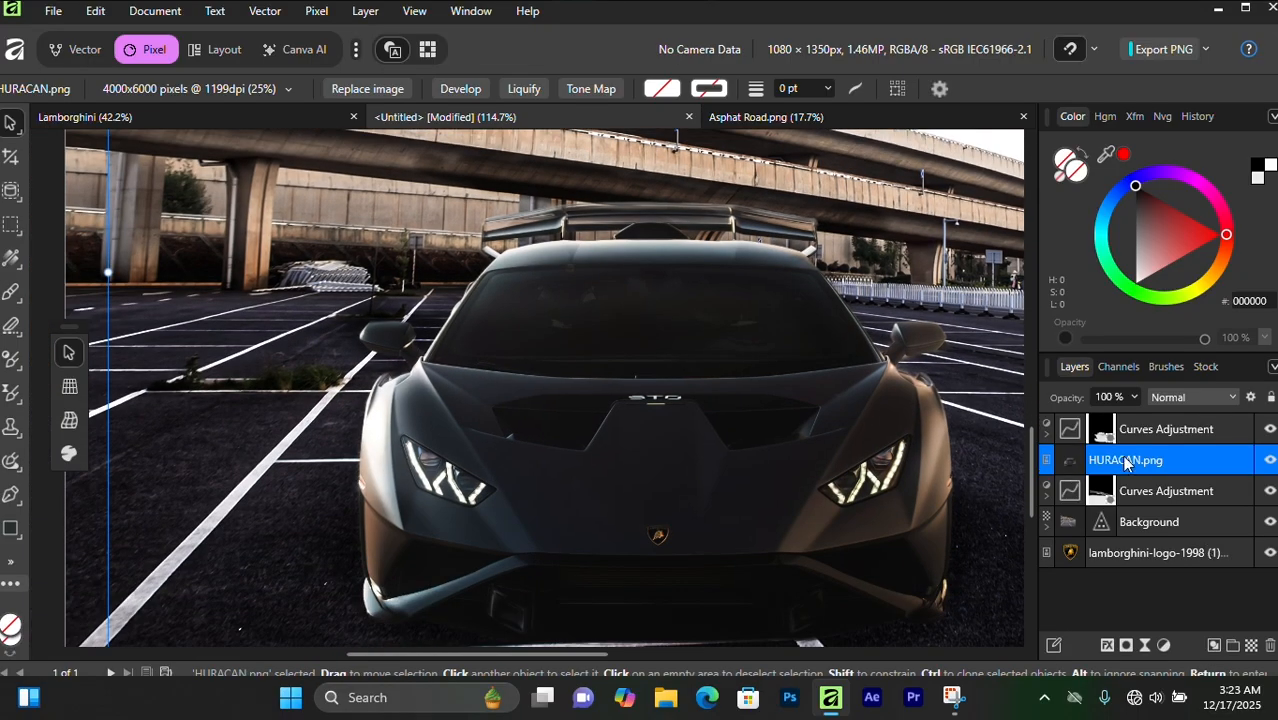
pyautogui.click(1161, 645)
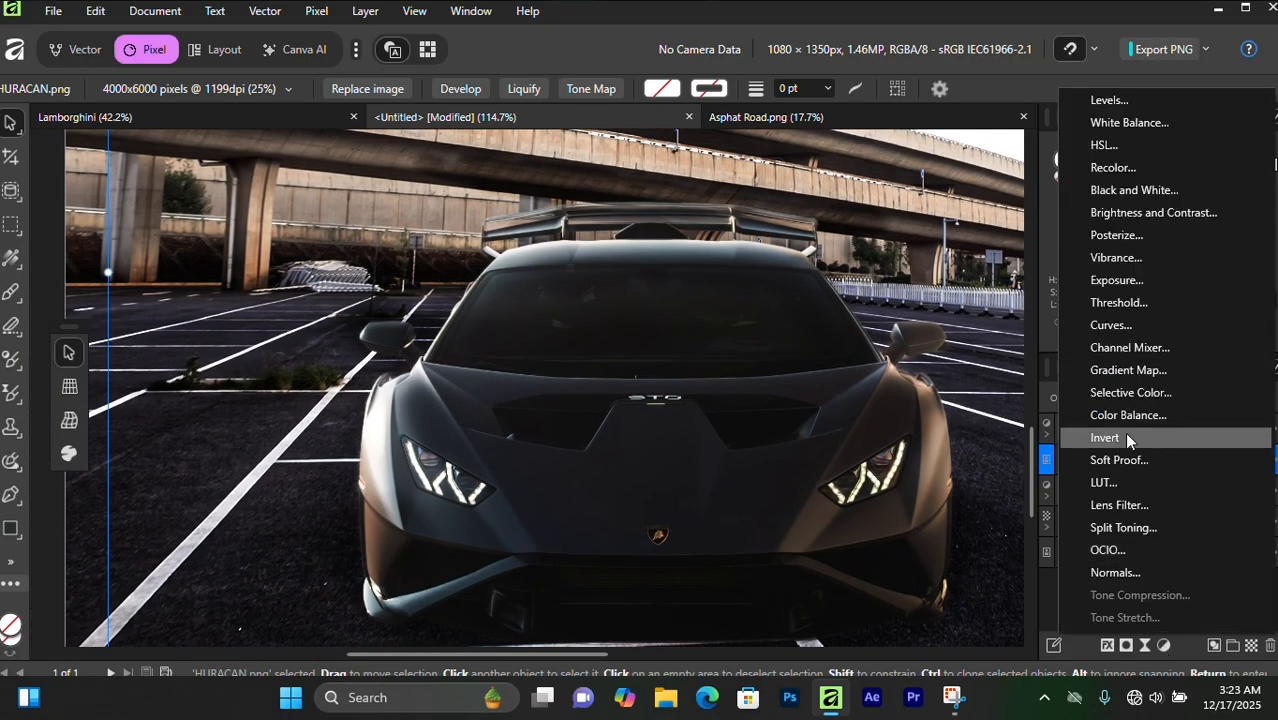
pyautogui.click(1120, 322)
pyautogui.click(920, 390)
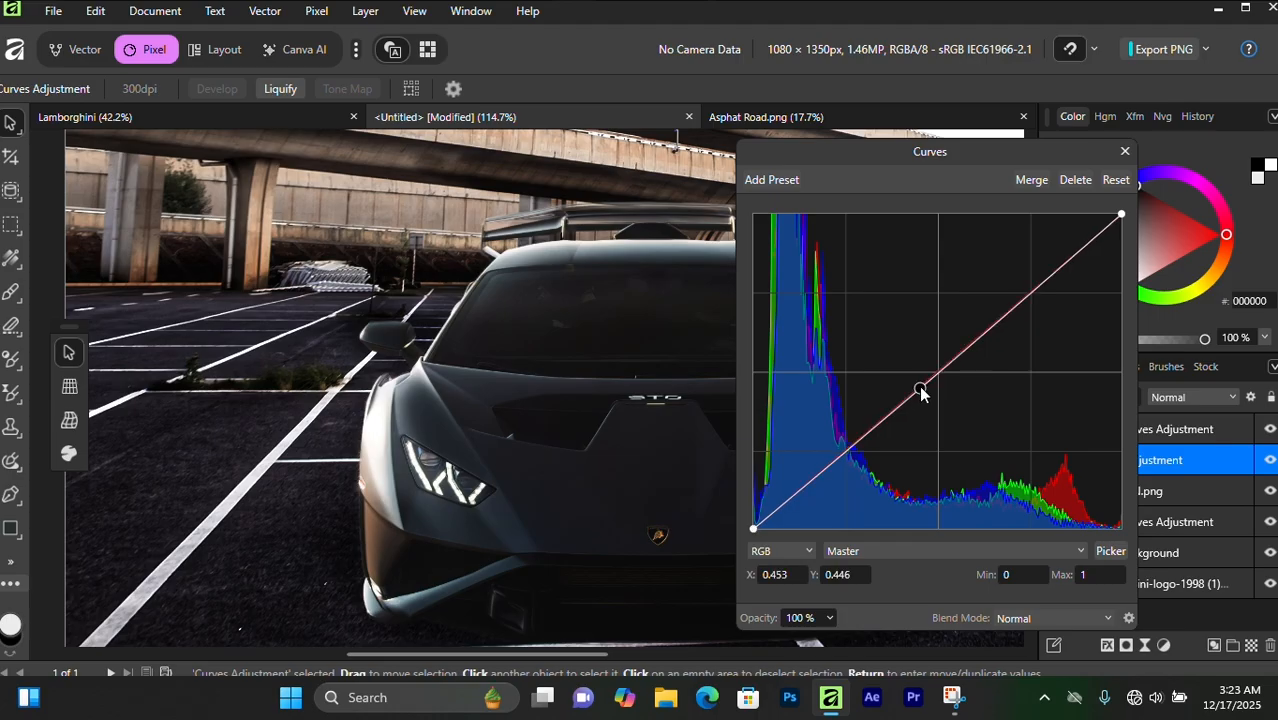
pyautogui.moveTo(921, 392); pyautogui.dragTo(865, 318)
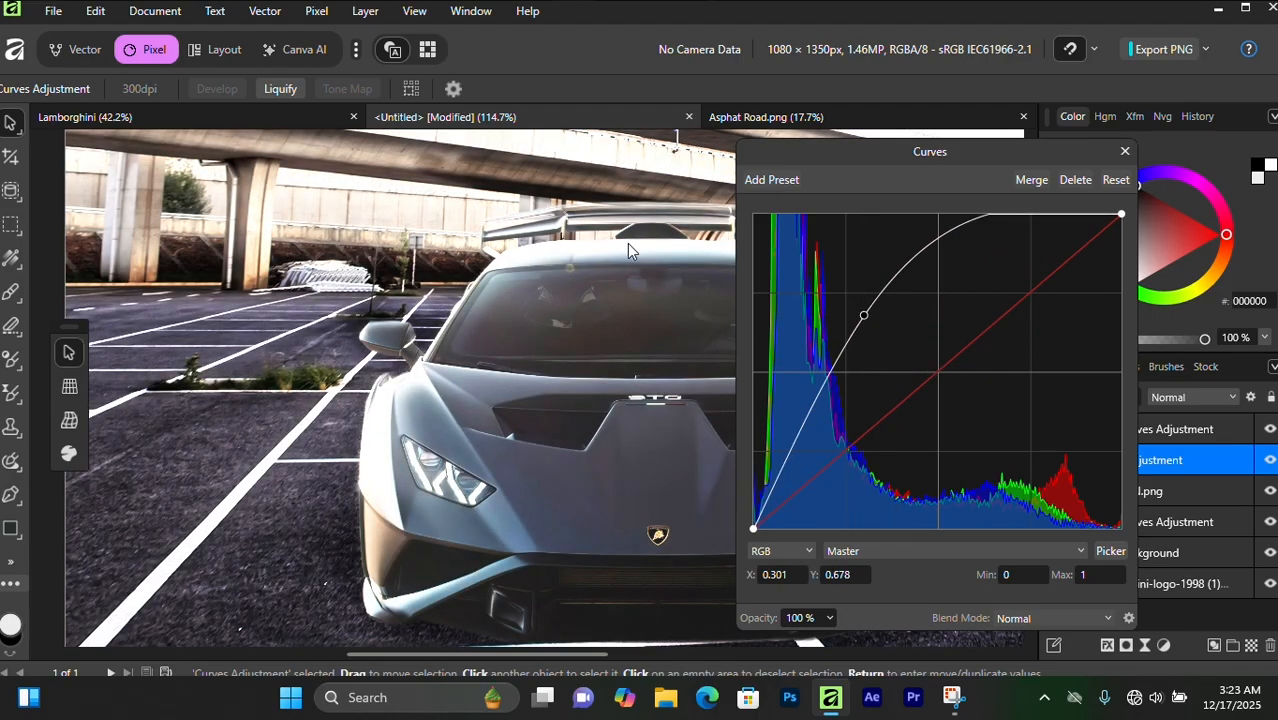
pyautogui.click(1125, 151)
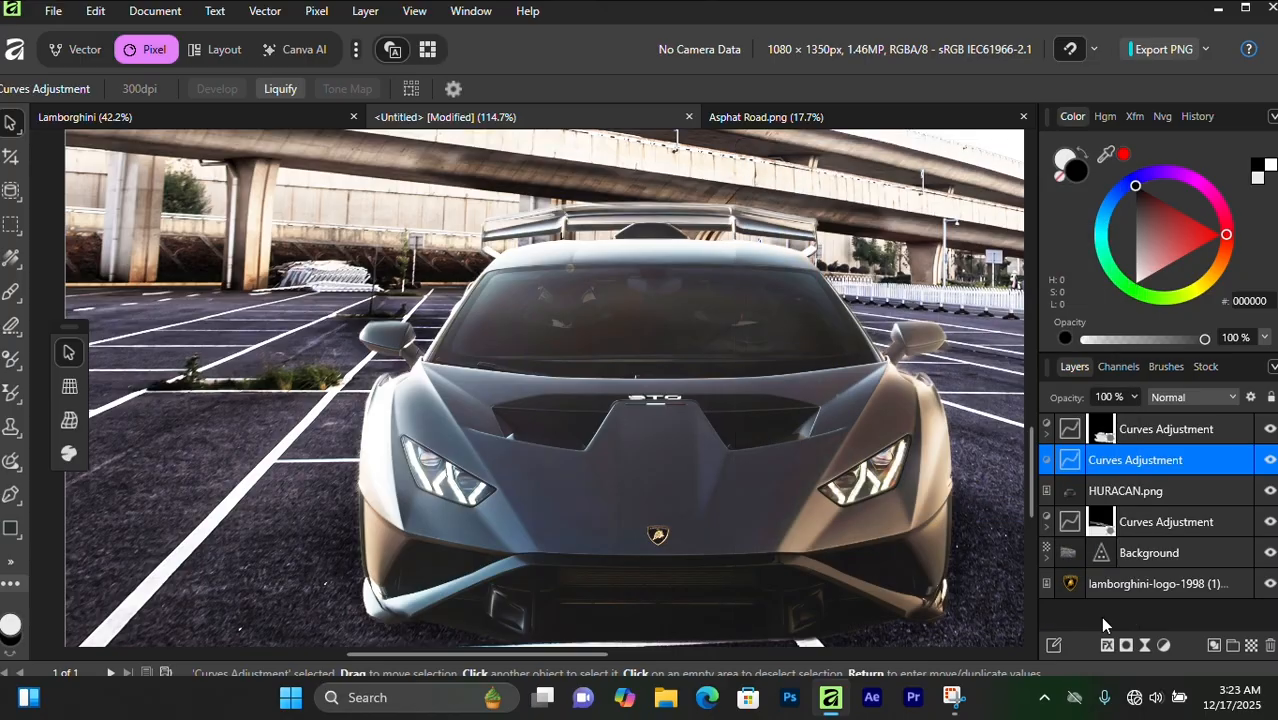
# Step: Add a mask to the new brightening Curves adjustment and invert the mask to black
pyautogui.click(1126, 646)
pyautogui.rightClick(1102, 462)
pyautogui.click(1128, 404)
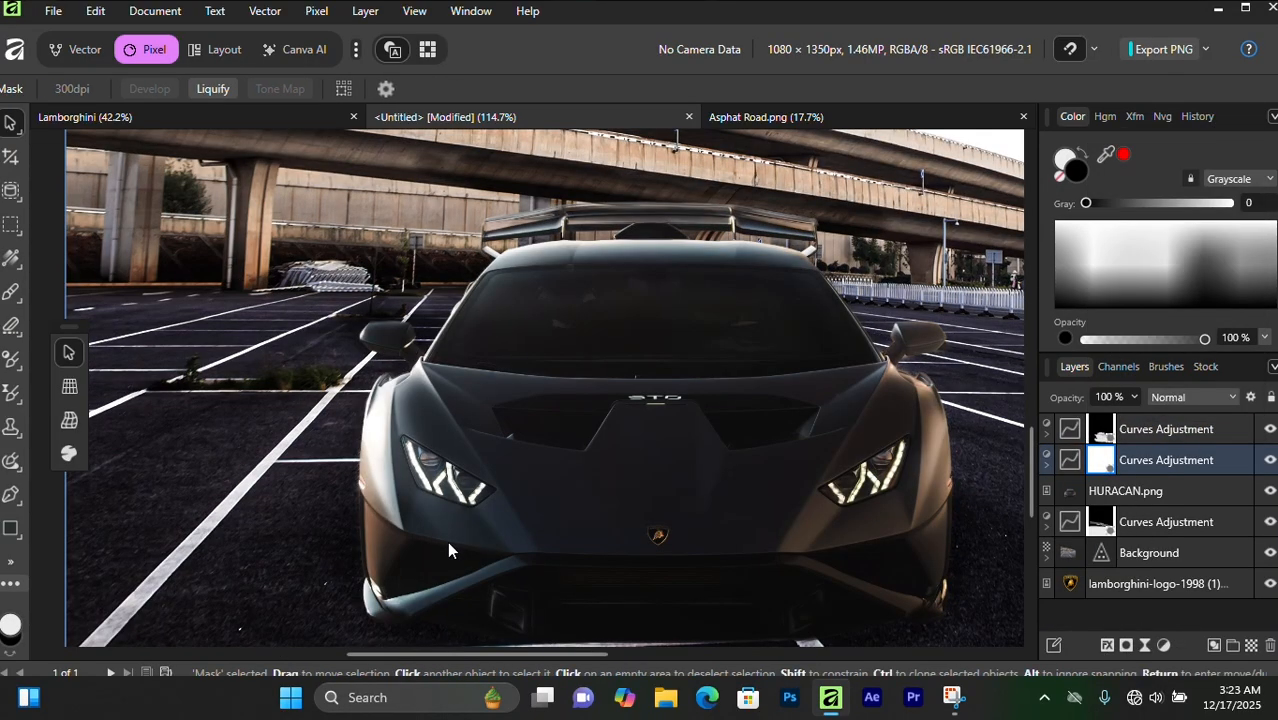
# Step: Paint the brightening Curves mask in light gray 234 along the car's left-hand fender, reducing the brush to 27 px
pyautogui.click(12, 291)
pyautogui.press(']')
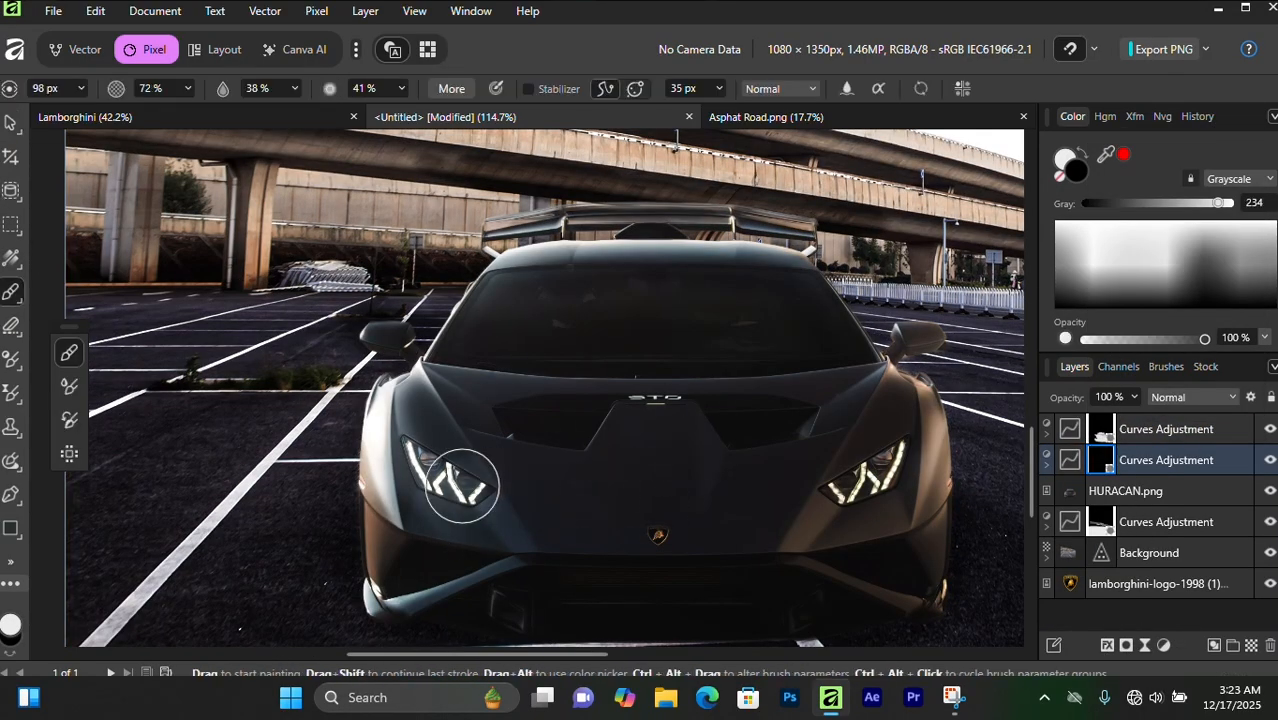
pyautogui.scroll(3, 470, 485)
pyautogui.press('[')
pyautogui.press('[')
pyautogui.press('[')
pyautogui.press('[')
pyautogui.press('[')
pyautogui.press('[')
pyautogui.moveTo(491, 391); pyautogui.dragTo(550, 460)
pyautogui.scroll(1, 394, 446)
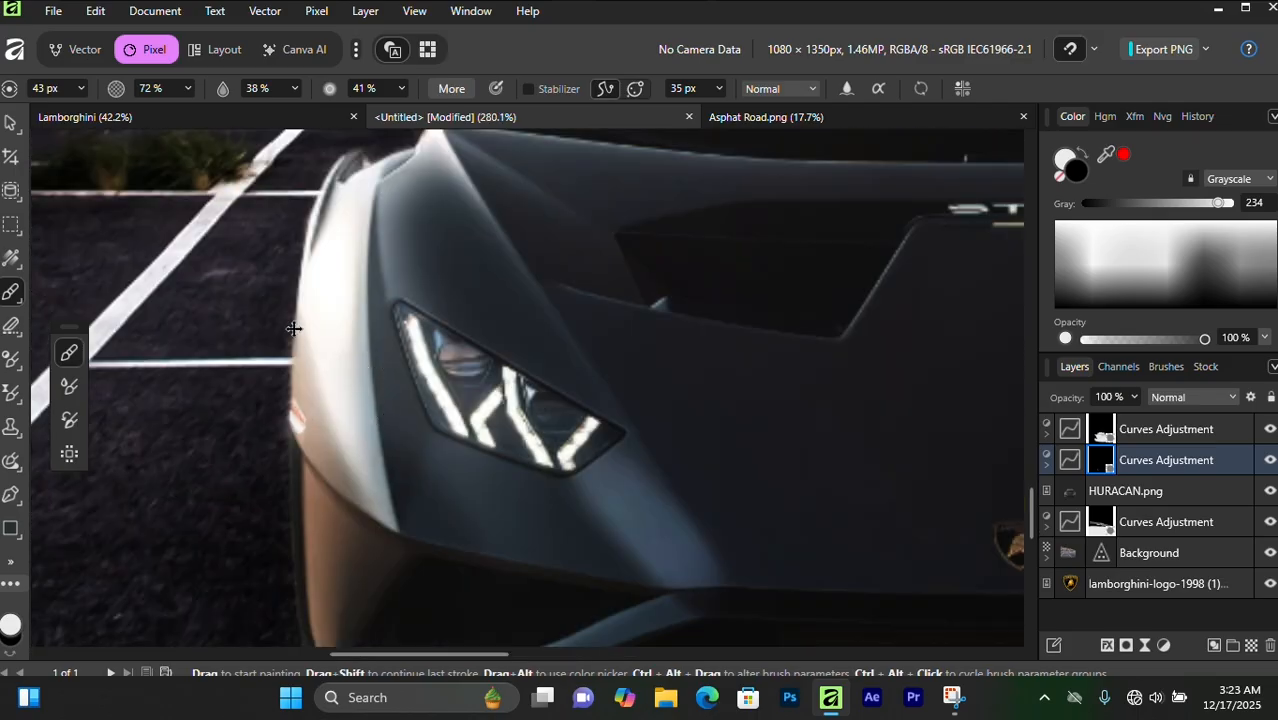
pyautogui.press('[')
pyautogui.press('[')
pyautogui.moveTo(334, 382); pyautogui.dragTo(354, 491)
pyautogui.scroll(-2, 354, 491)
pyautogui.moveTo(316, 367); pyautogui.dragTo(371, 386)
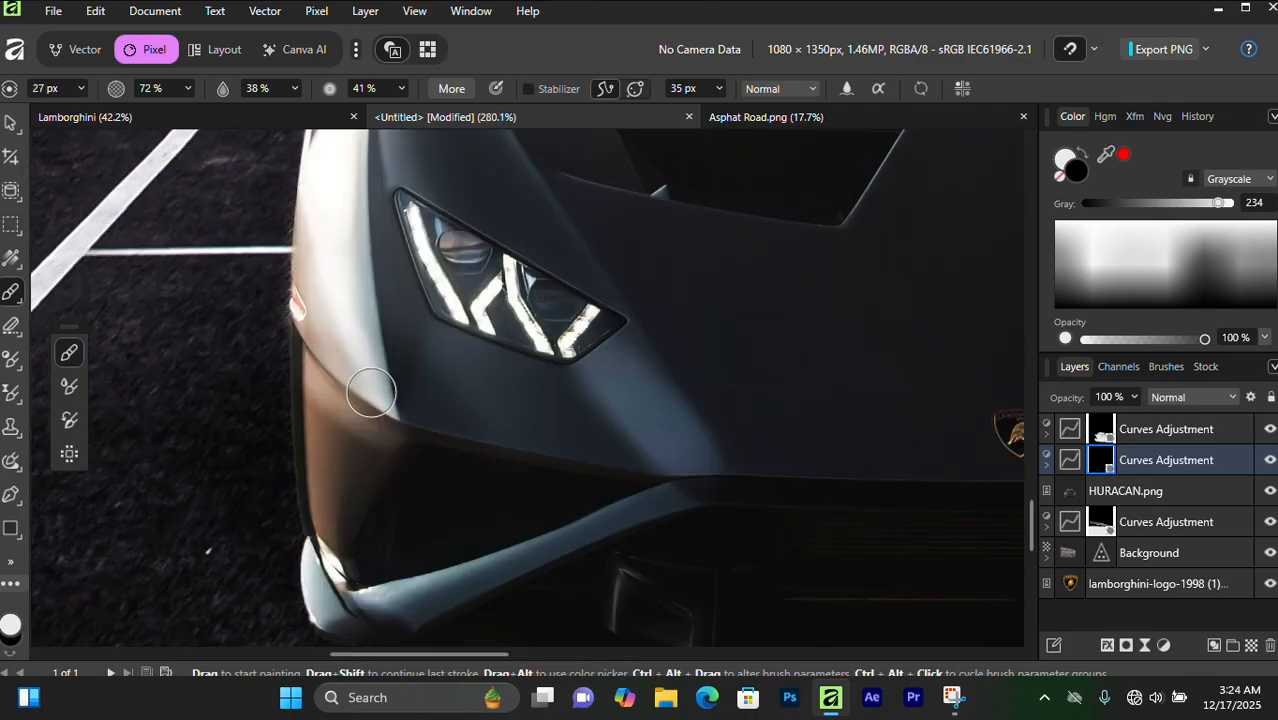
# Step: Reduce the brush to 9 px and paint the brightening mask along the front fender highlight and the roof edge
pyautogui.scroll(-3, 371, 386)
pyautogui.scroll(2, 322, 549)
pyautogui.scroll(3, 350, 500)
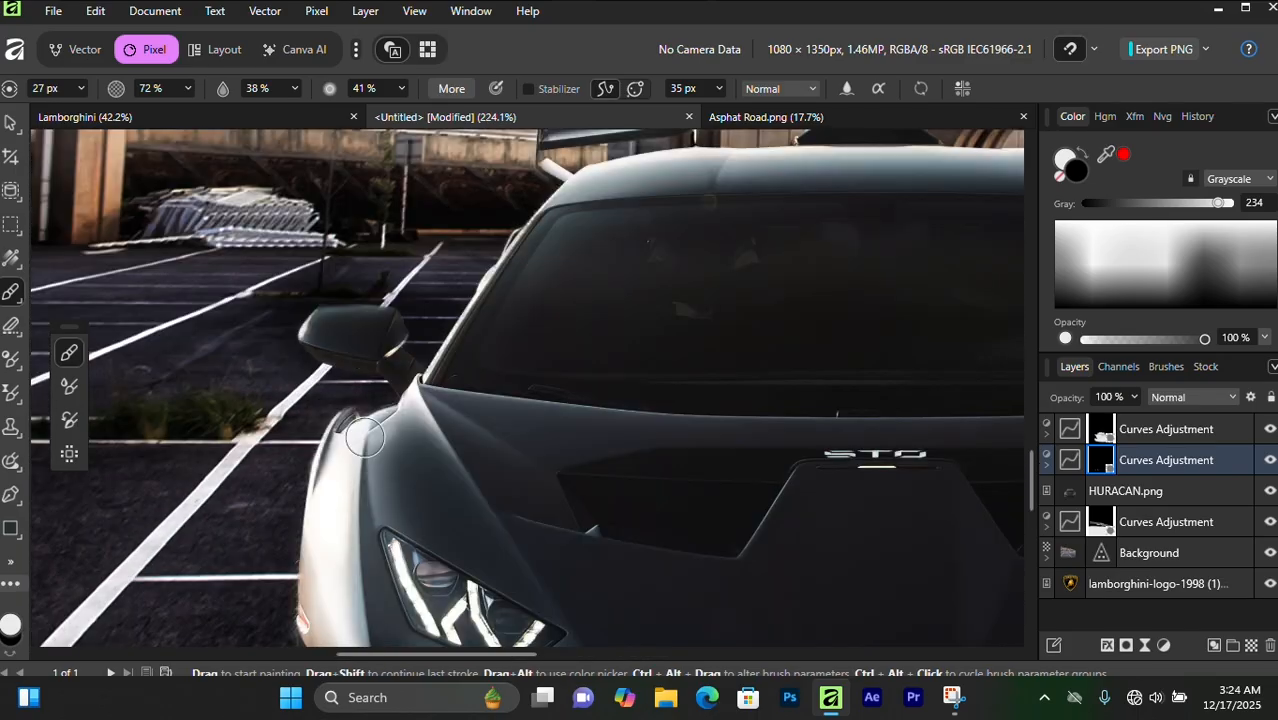
pyautogui.scroll(6, 570, 270)
pyautogui.press('[')
pyautogui.press('[')
pyautogui.press('[')
pyautogui.press('[')
pyautogui.press('[')
pyautogui.scroll(-5, 602, 328)
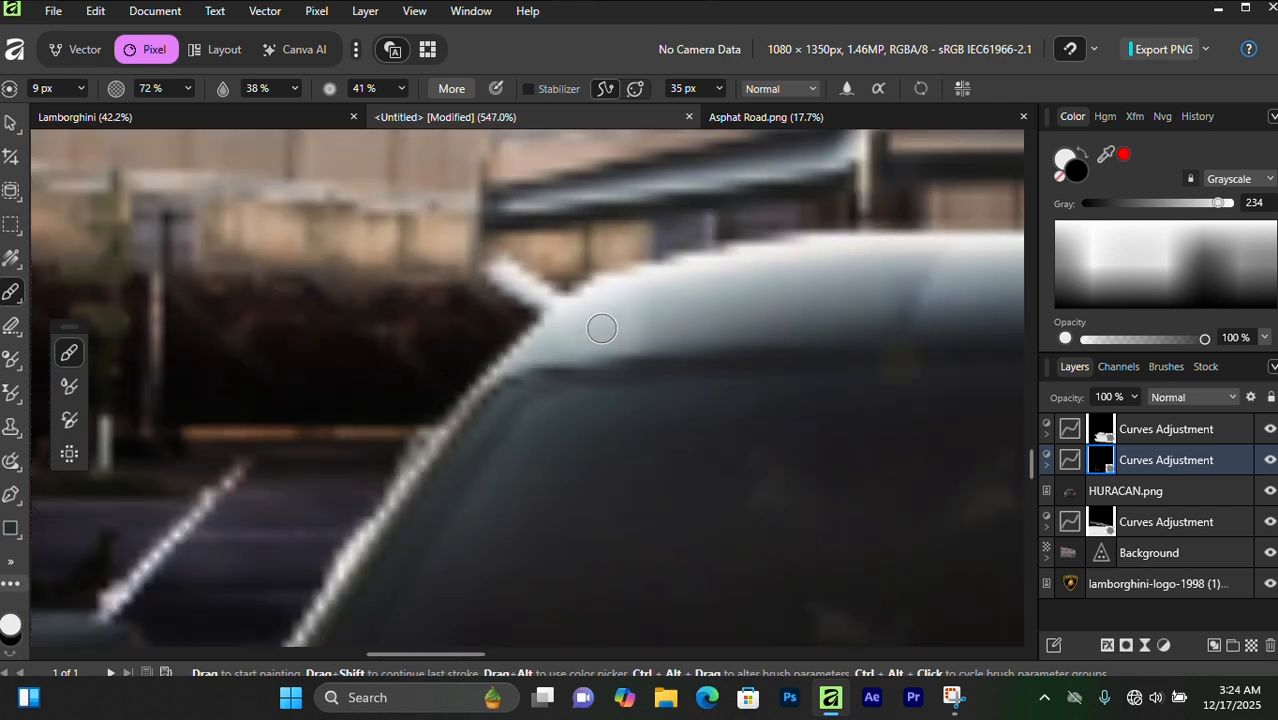
pyautogui.scroll(3, 645, 354)
pyautogui.scroll(-1, 430, 382)
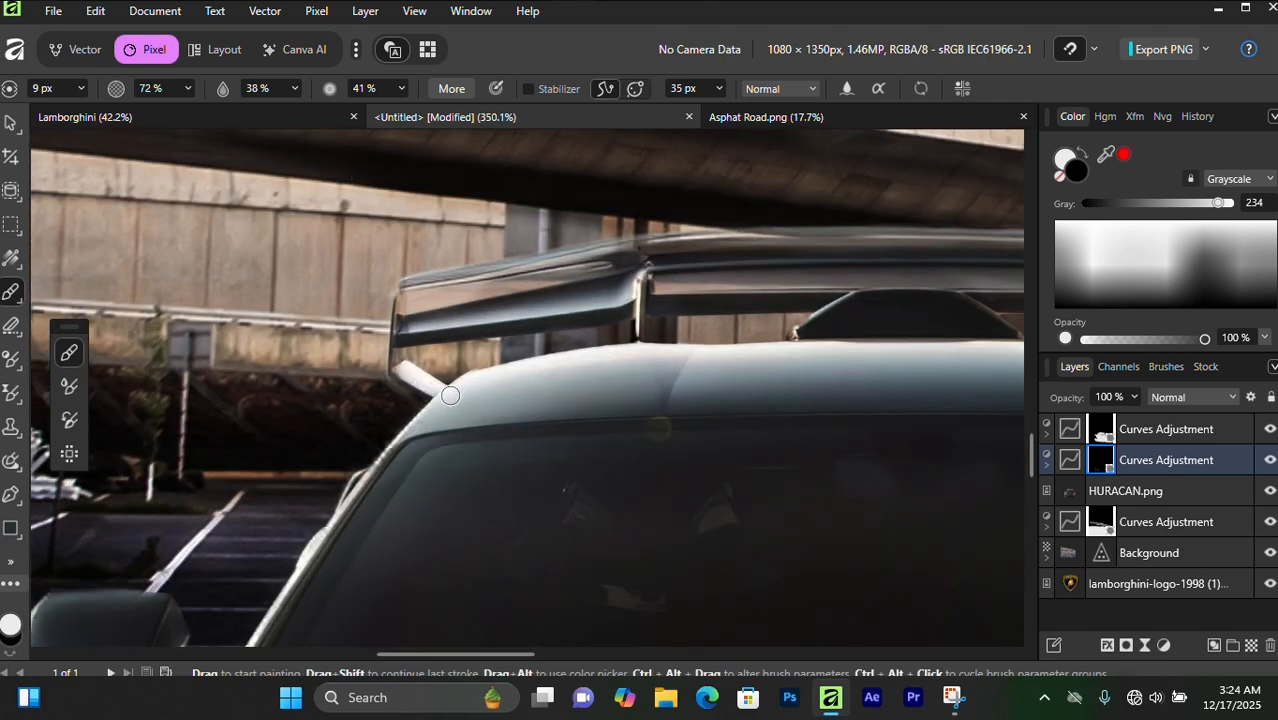
pyautogui.moveTo(582, 355); pyautogui.dragTo(728, 344)
pyautogui.scroll(-4, 703, 371)
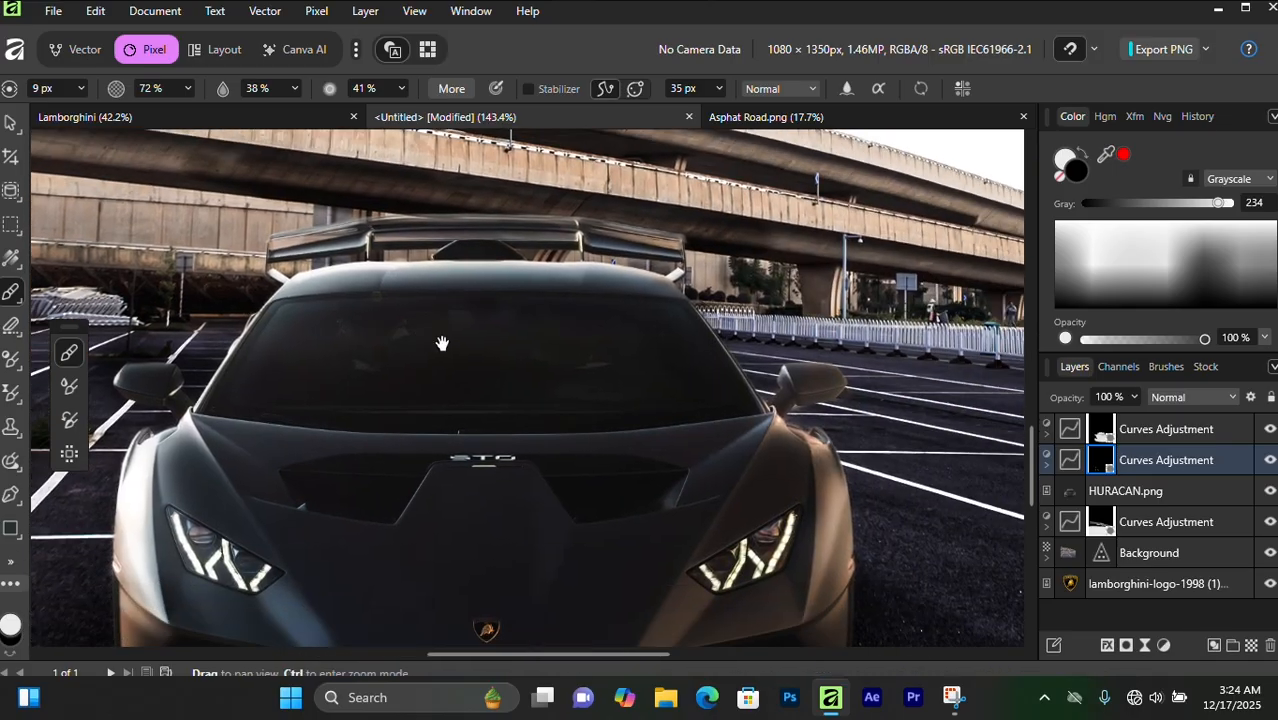
# Step: Set the brush to 10 px and paint the brightening mask over the right-hand headlight's LED strips
pyautogui.scroll(5, 308, 278)
pyautogui.scroll(-4, 392, 257)
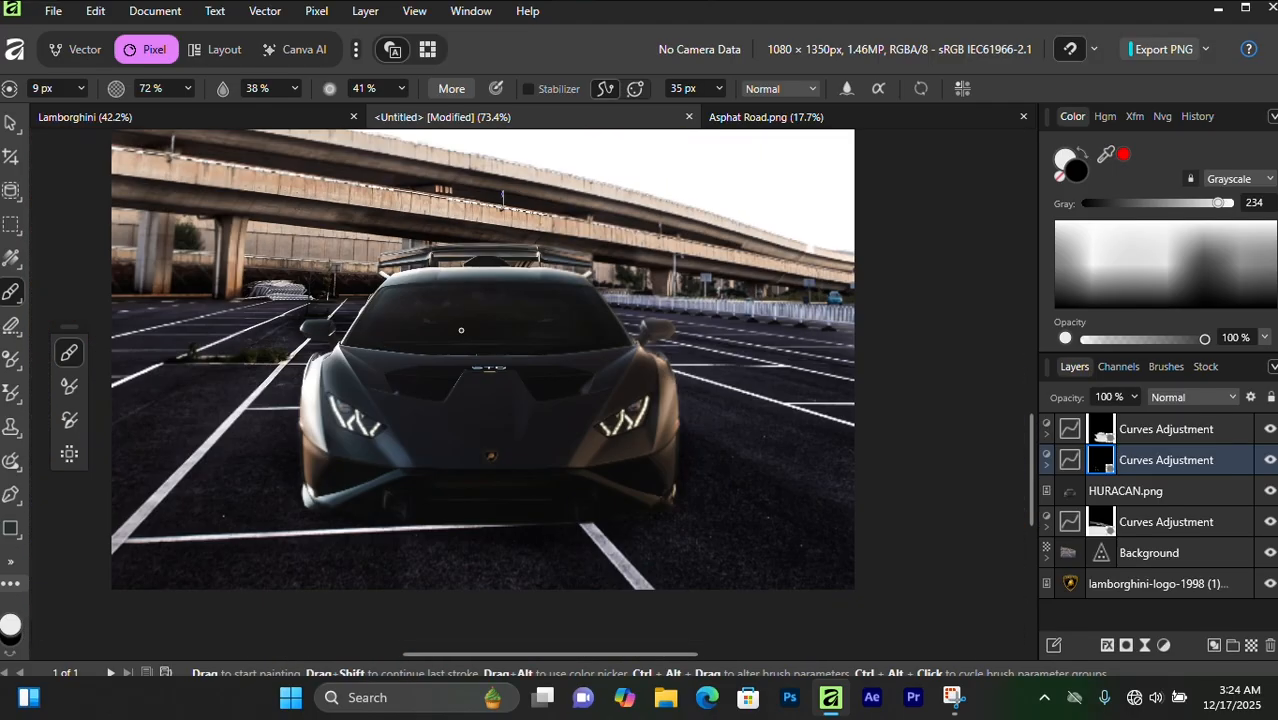
pyautogui.scroll(4, 680, 245)
pyautogui.scroll(2, 712, 212)
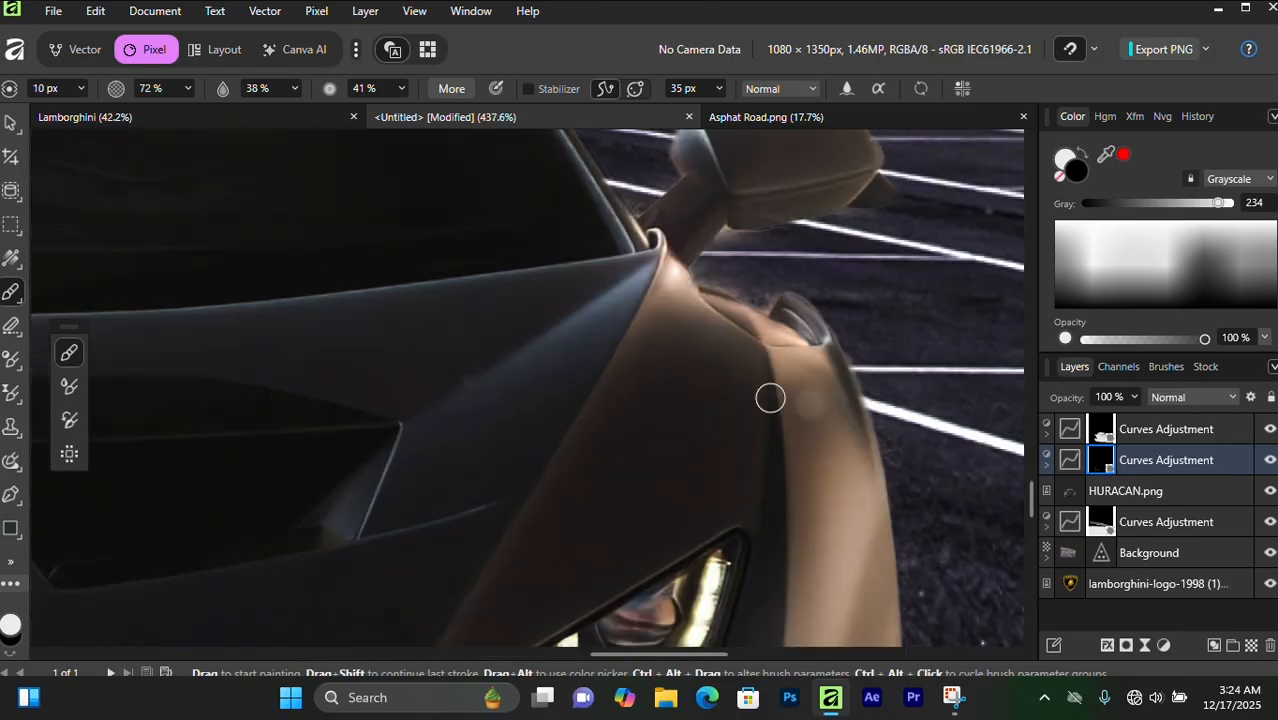
pyautogui.scroll(-2, 798, 236)
pyautogui.scroll(-4, 890, 414)
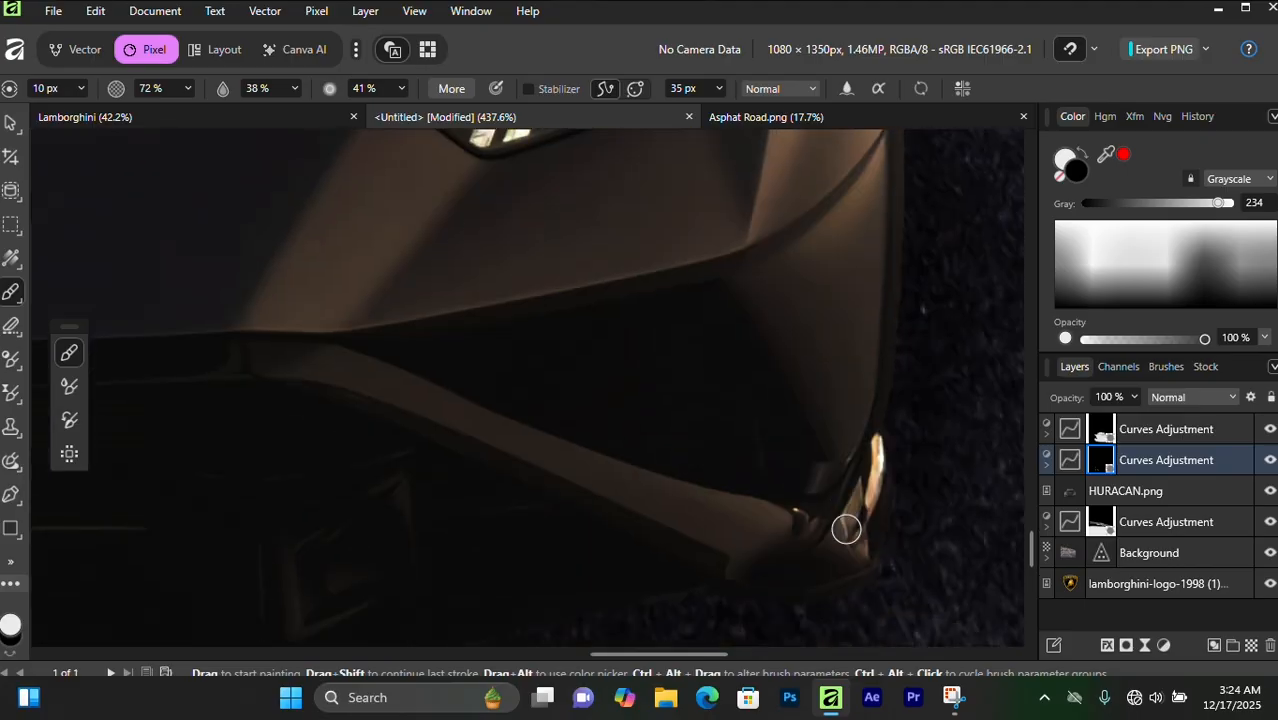
pyautogui.scroll(-5, 871, 484)
pyautogui.scroll(5, 745, 379)
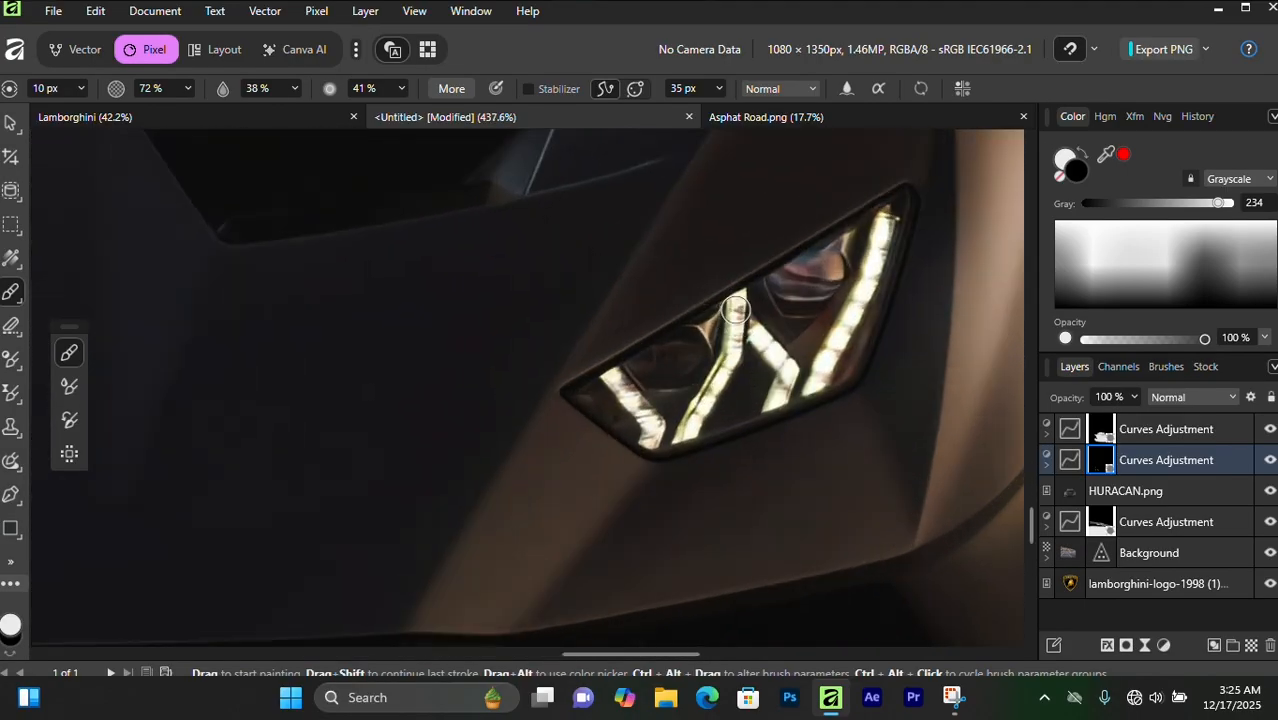
pyautogui.moveTo(725, 355)
pyautogui.mouseDown()
pyautogui.moveTo(676, 428)
pyautogui.moveTo(618, 378)
pyautogui.moveTo(645, 436)
pyautogui.moveTo(613, 380)
pyautogui.mouseUp()
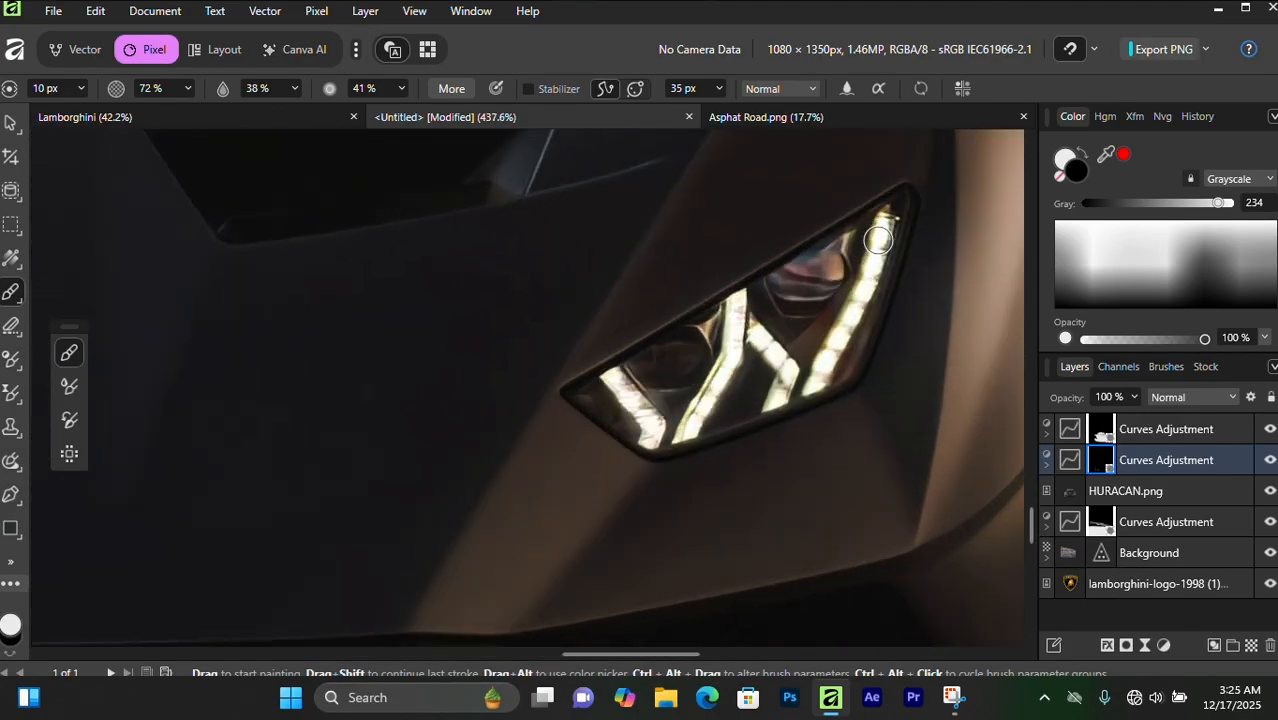
pyautogui.moveTo(878, 240)
pyautogui.mouseDown()
pyautogui.moveTo(815, 378)
pyautogui.moveTo(755, 336)
pyautogui.moveTo(778, 390)
pyautogui.mouseUp()
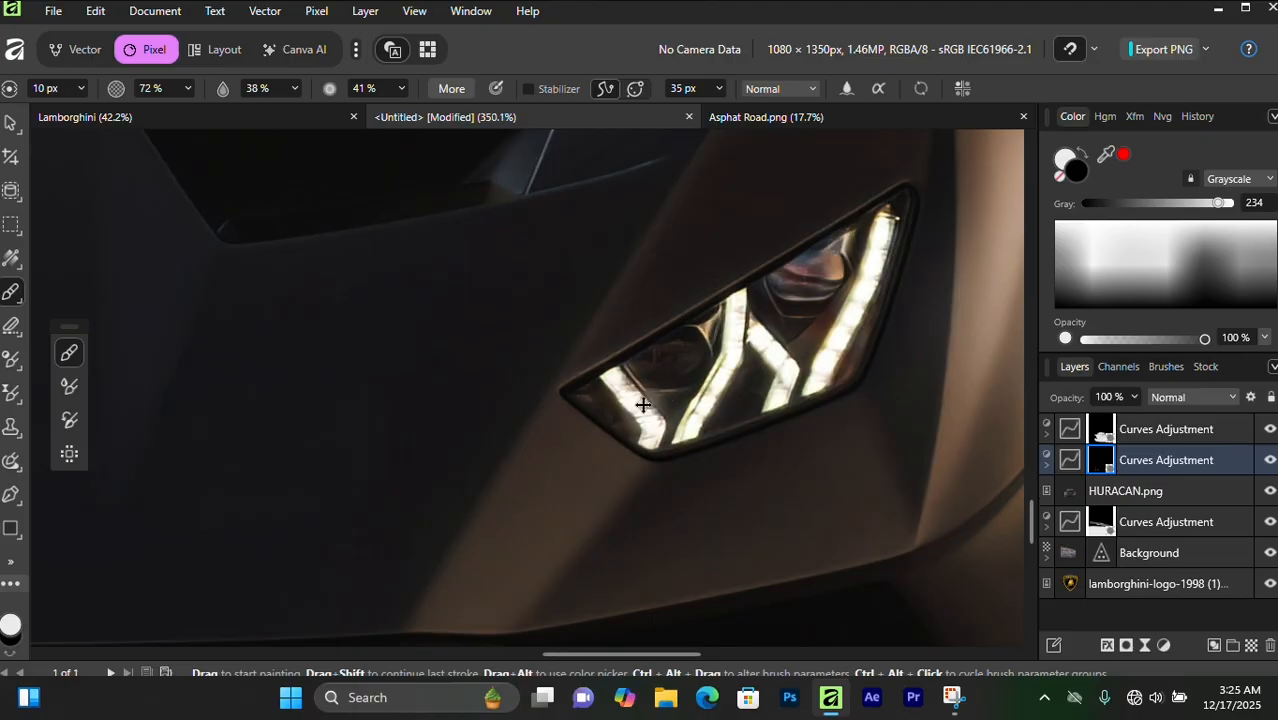
# Step: Paint the brightening mask with the 10 px brush over the left-hand headlight's LED strips and lens area
pyautogui.scroll(1, 643, 405)
pyautogui.scroll(-3, 560, 460)
pyautogui.moveTo(391, 462); pyautogui.dragTo(622, 430)
pyautogui.scroll(3, 404, 334)
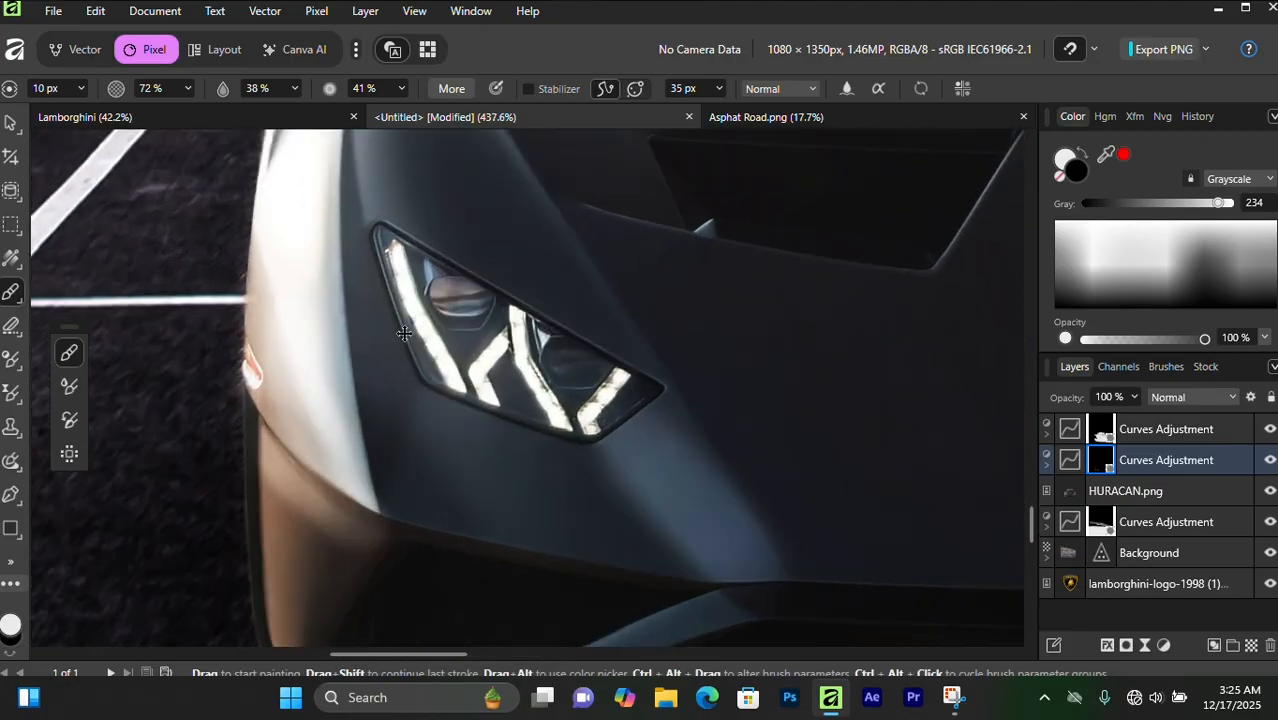
pyautogui.moveTo(388, 228); pyautogui.dragTo(432, 335)
pyautogui.moveTo(505, 368)
pyautogui.mouseDown()
pyautogui.moveTo(542, 324)
pyautogui.moveTo(573, 395)
pyautogui.moveTo(676, 407)
pyautogui.moveTo(632, 445)
pyautogui.mouseUp()
pyautogui.moveTo(408, 245); pyautogui.dragTo(434, 264)
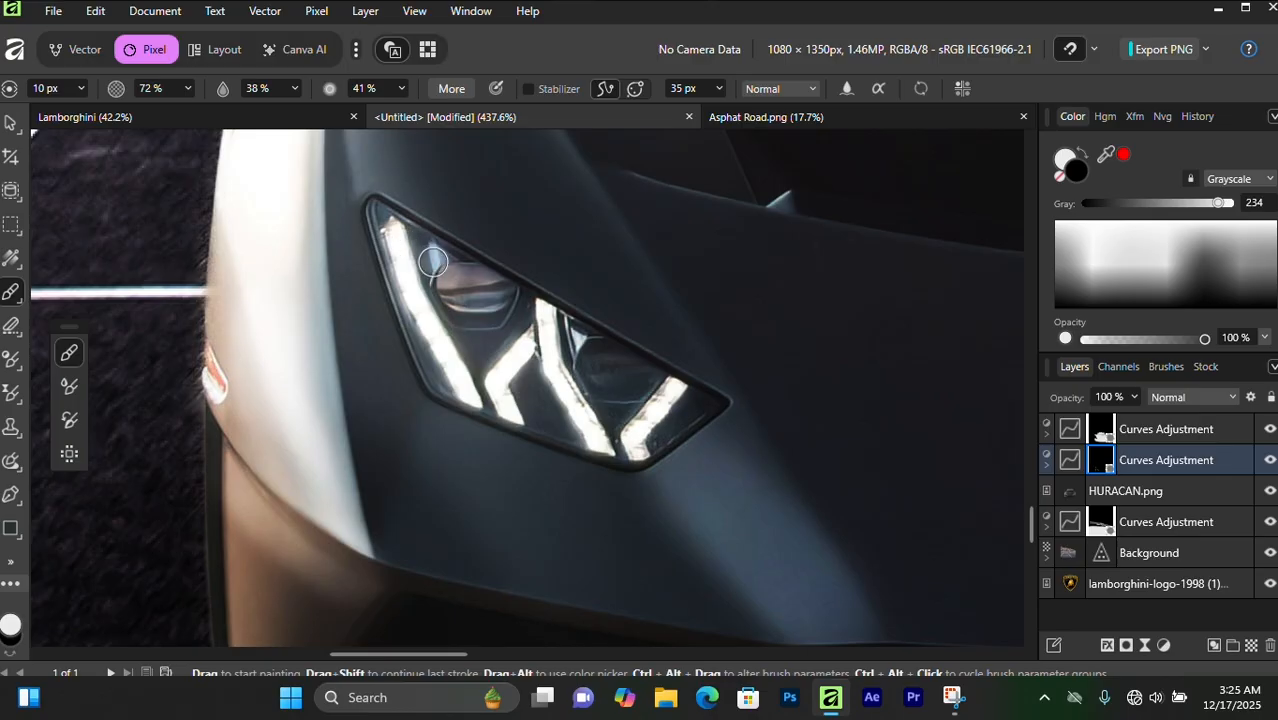
pyautogui.scroll(-6, 500, 390)
pyautogui.moveTo(728, 302); pyautogui.dragTo(548, 410)
pyautogui.scroll(6, 548, 408)
pyautogui.moveTo(486, 459); pyautogui.dragTo(621, 445)
# Step: Switch to the Move tool, examine the brightened car up close and as a whole, and check the new Curves adjustment's visibility
pyautogui.scroll(-7, 580, 513)
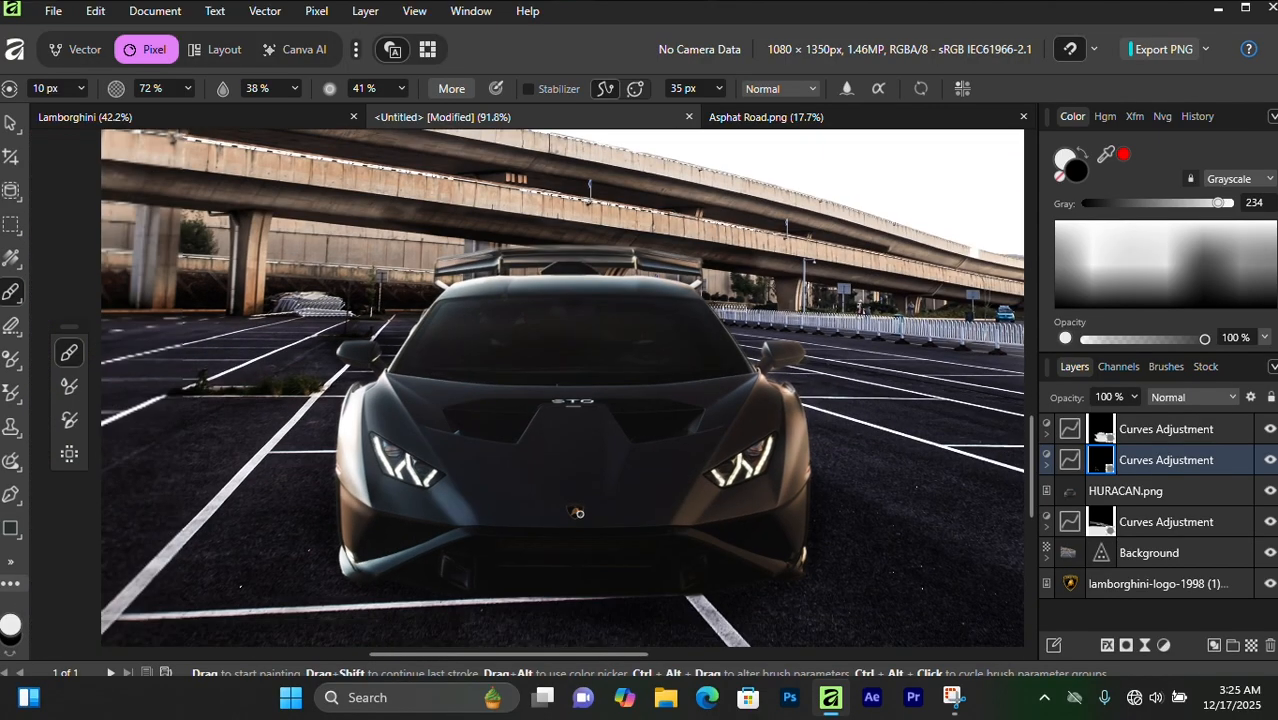
pyautogui.click(8, 122)
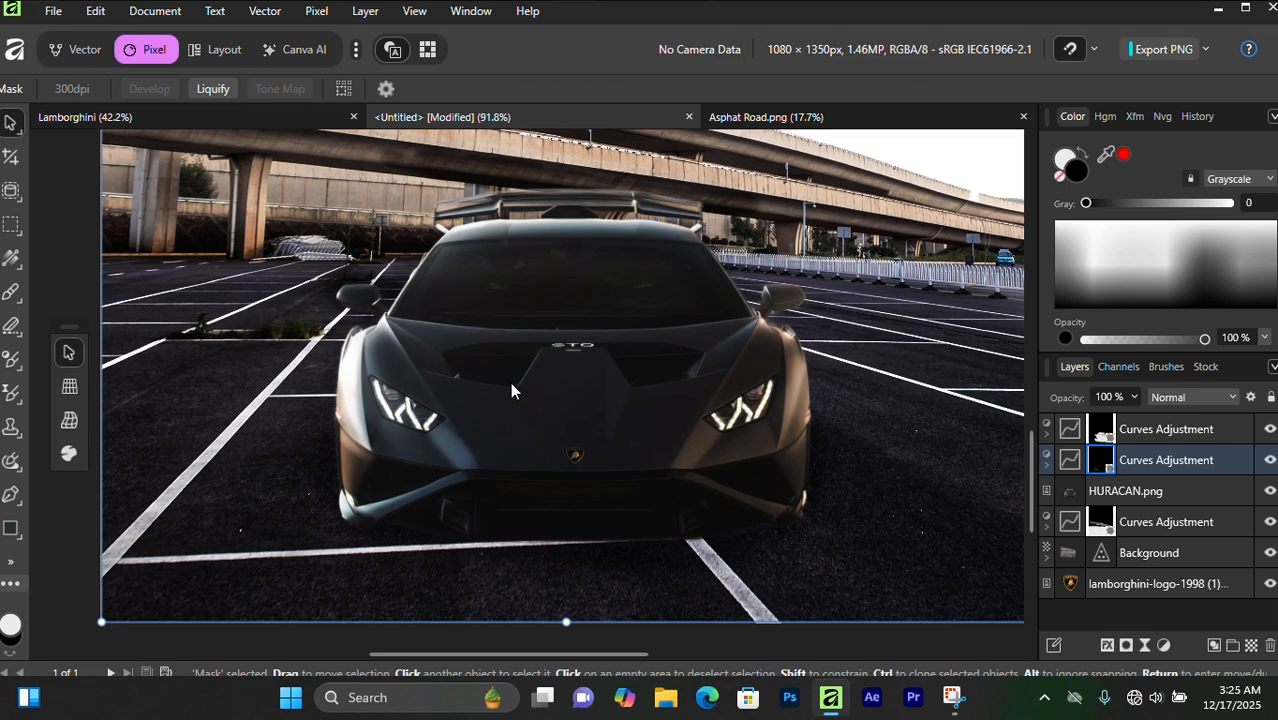
pyautogui.scroll(2, 660, 453)
pyautogui.scroll(-2, 598, 457)
pyautogui.scroll(-3, 598, 457)
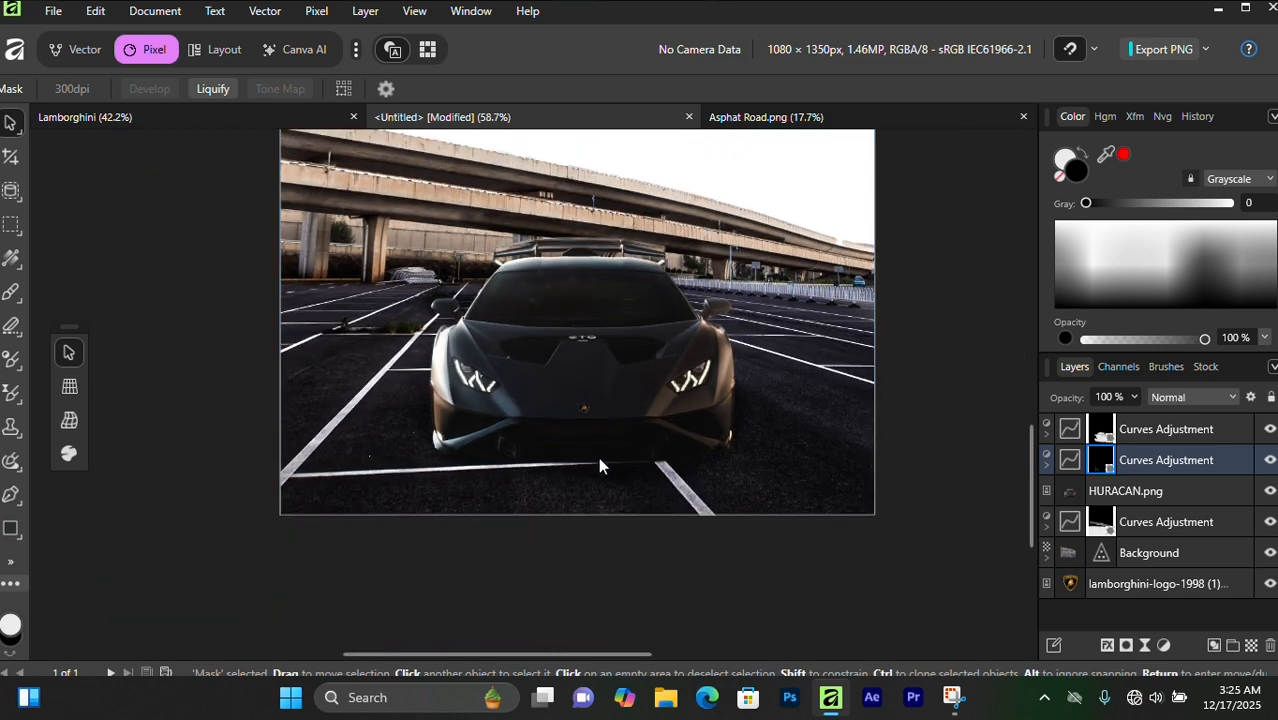
pyautogui.scroll(2, 598, 450)
pyautogui.scroll(4, 599, 448)
pyautogui.scroll(-4, 599, 448)
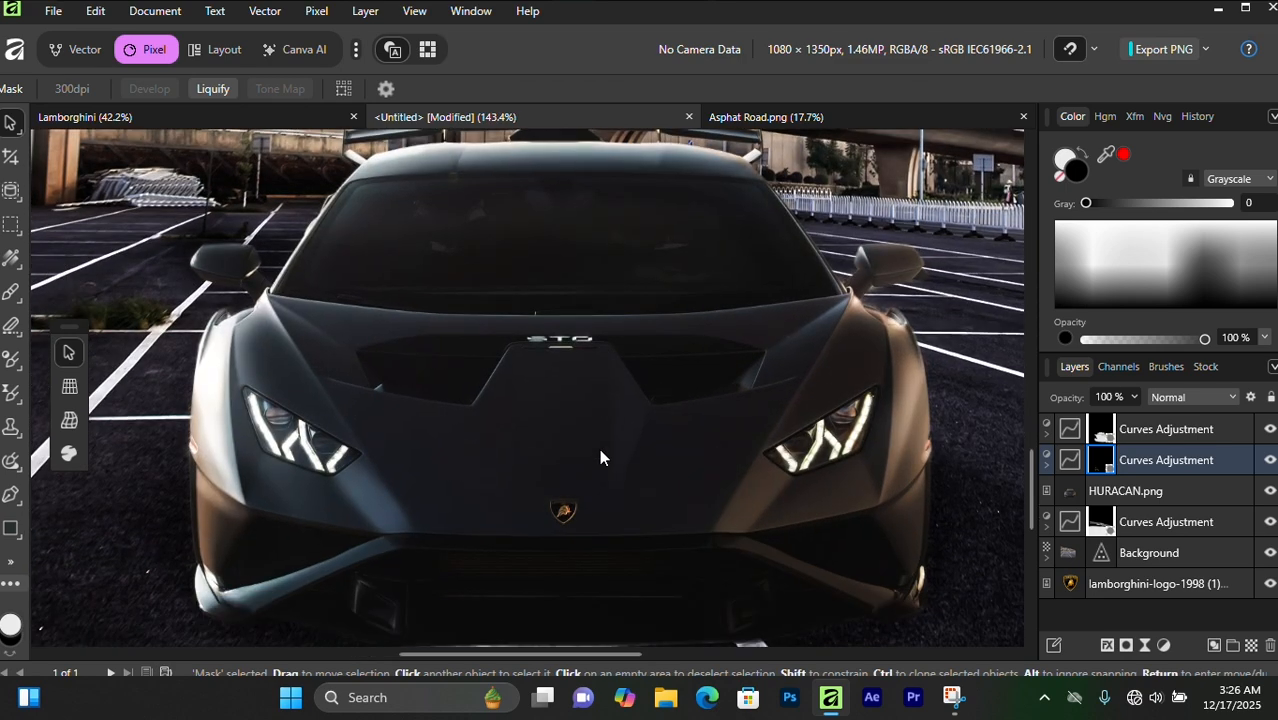
pyautogui.scroll(2, 658, 462)
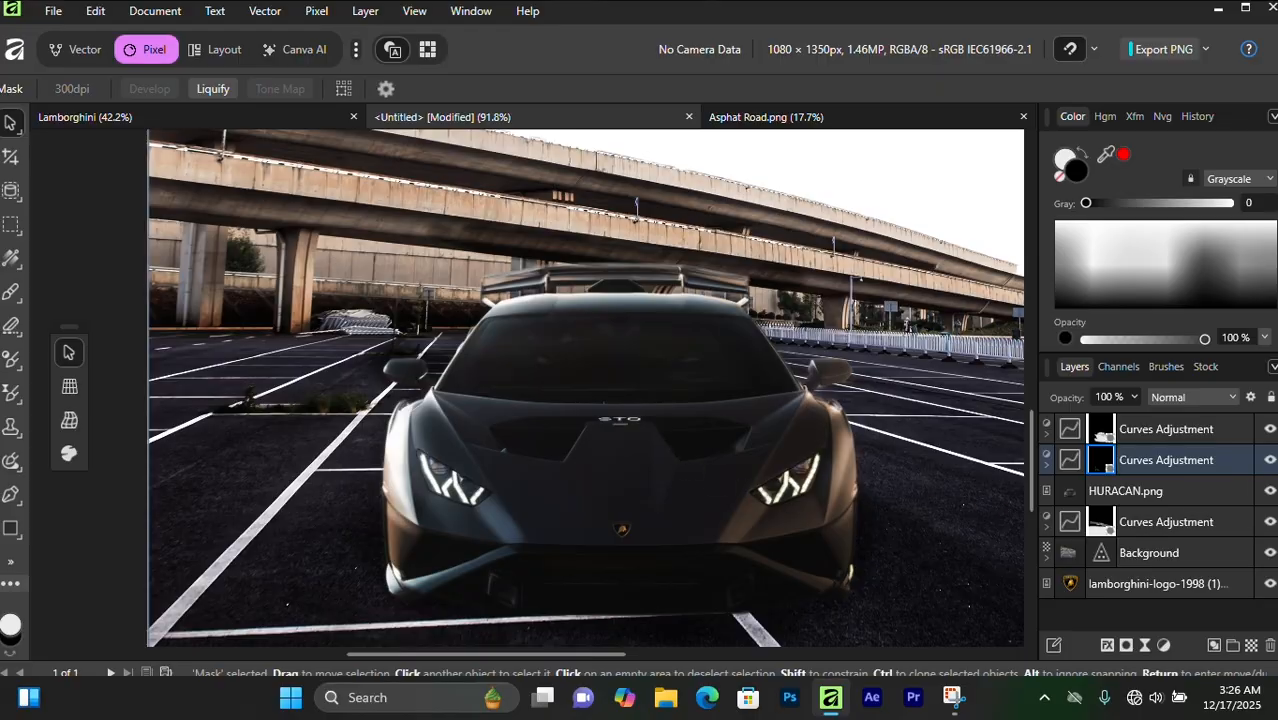
pyautogui.click(1268, 460)
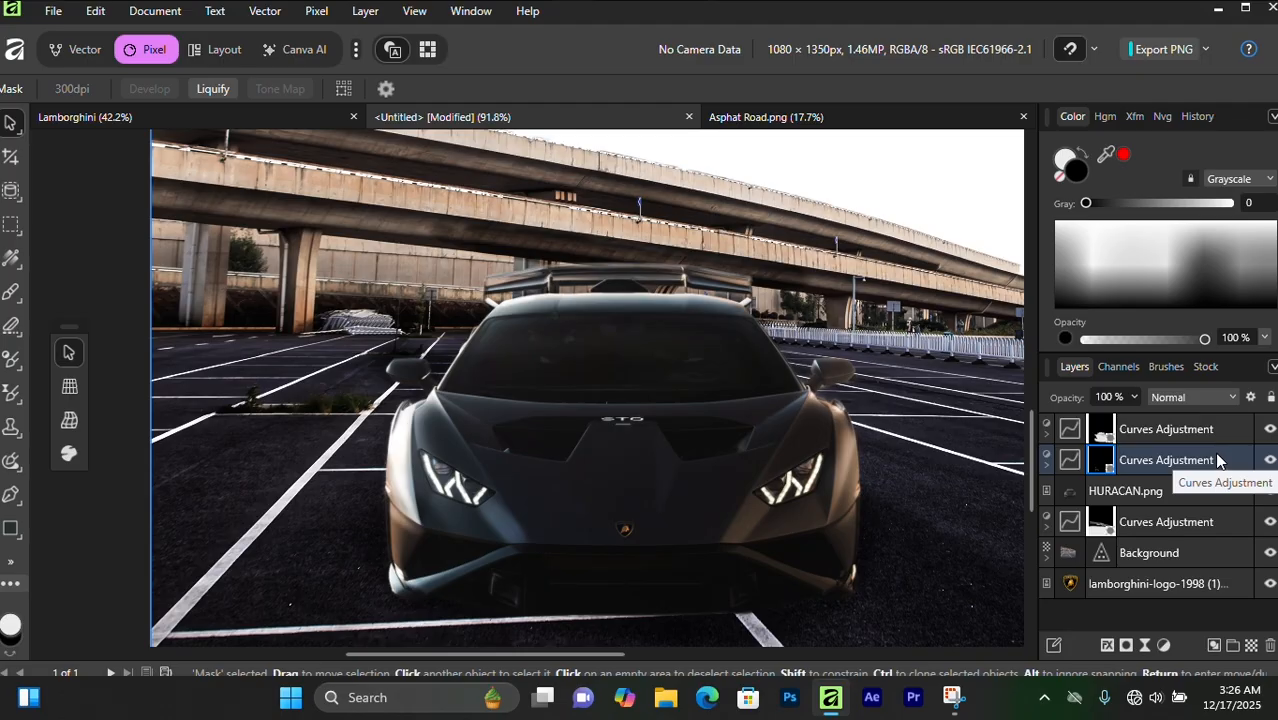
# Step: Select both Curves adjustments above the car and nest them inside the HURACAN.png layer
pyautogui.click(1172, 459)
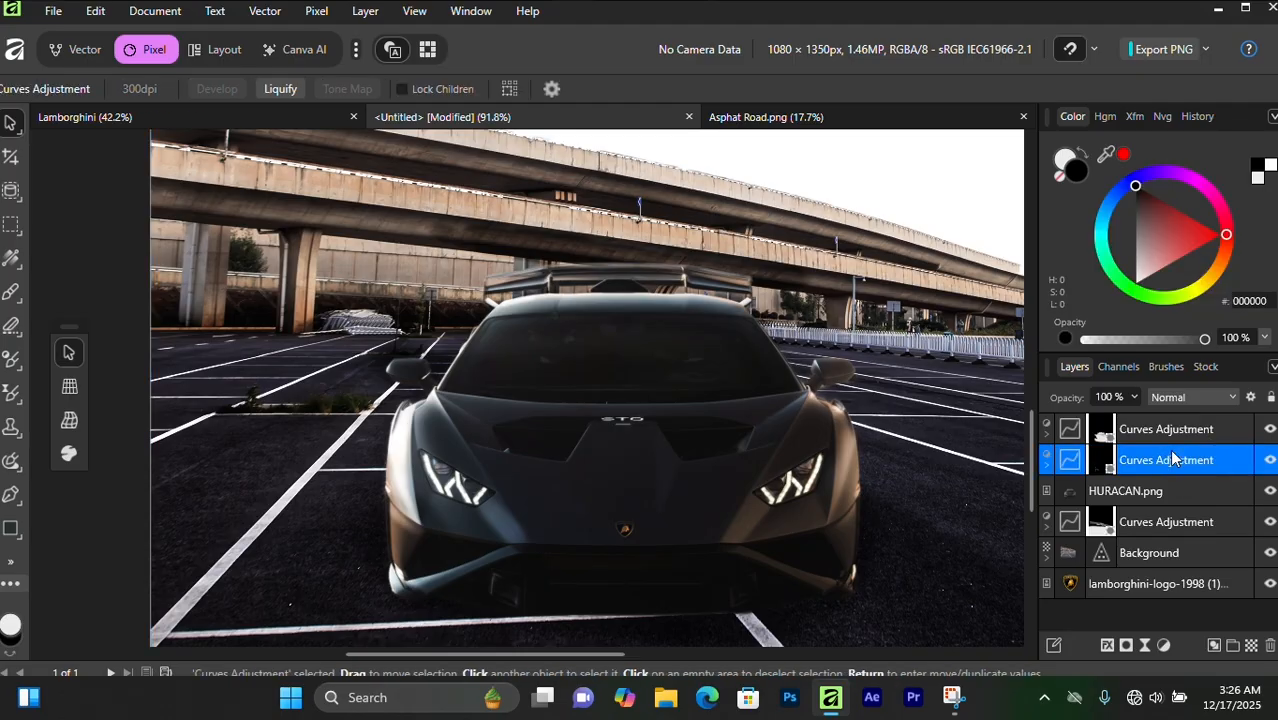
pyautogui.keyDown('shift'); pyautogui.click(1209, 429); pyautogui.keyUp('shift')
pyautogui.moveTo(1217, 427); pyautogui.dragTo(1221, 485)
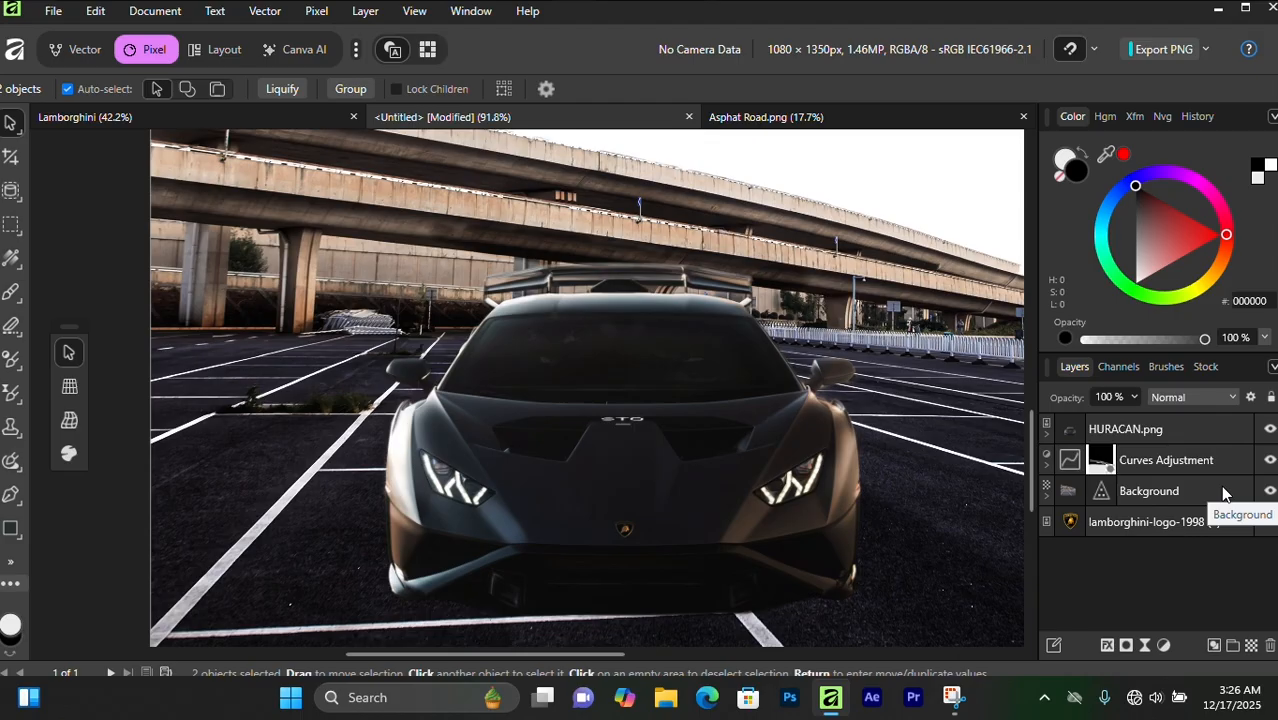
# Step: Hide and show the HURACAN.png layer to compare the scene, and examine the ground beneath the car
pyautogui.scroll(-2, 605, 378)
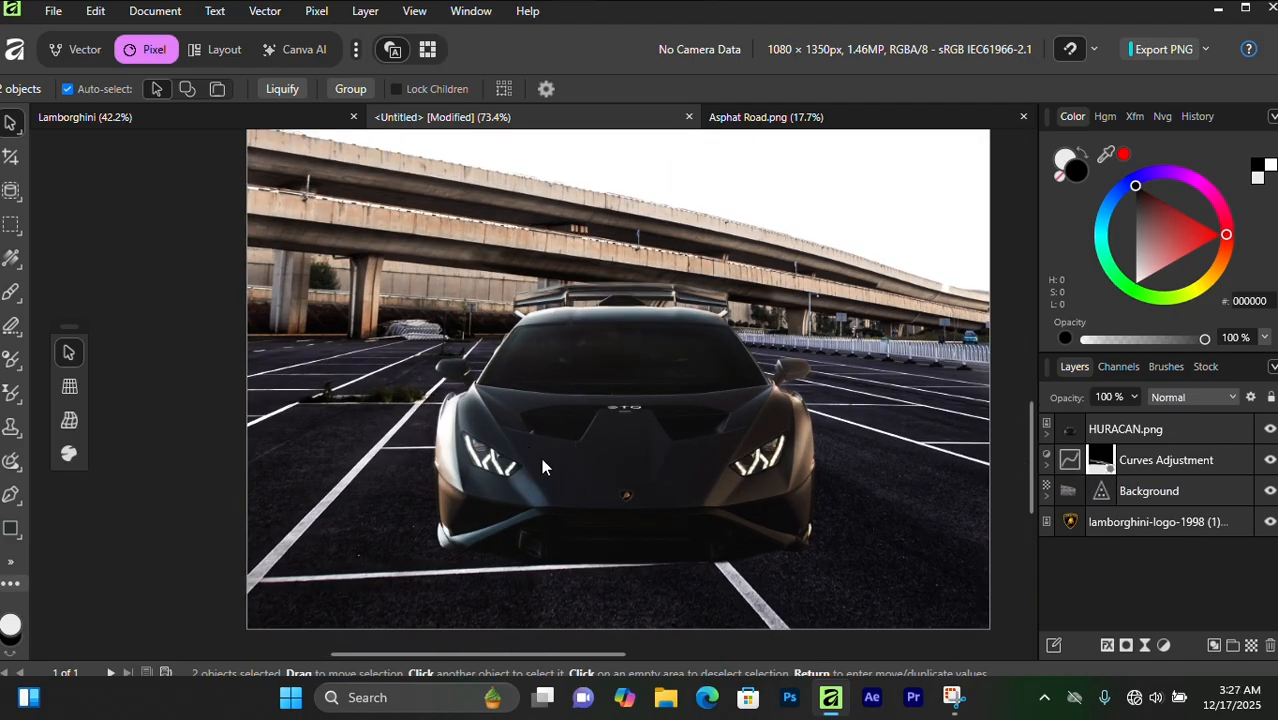
pyautogui.click(1270, 429)
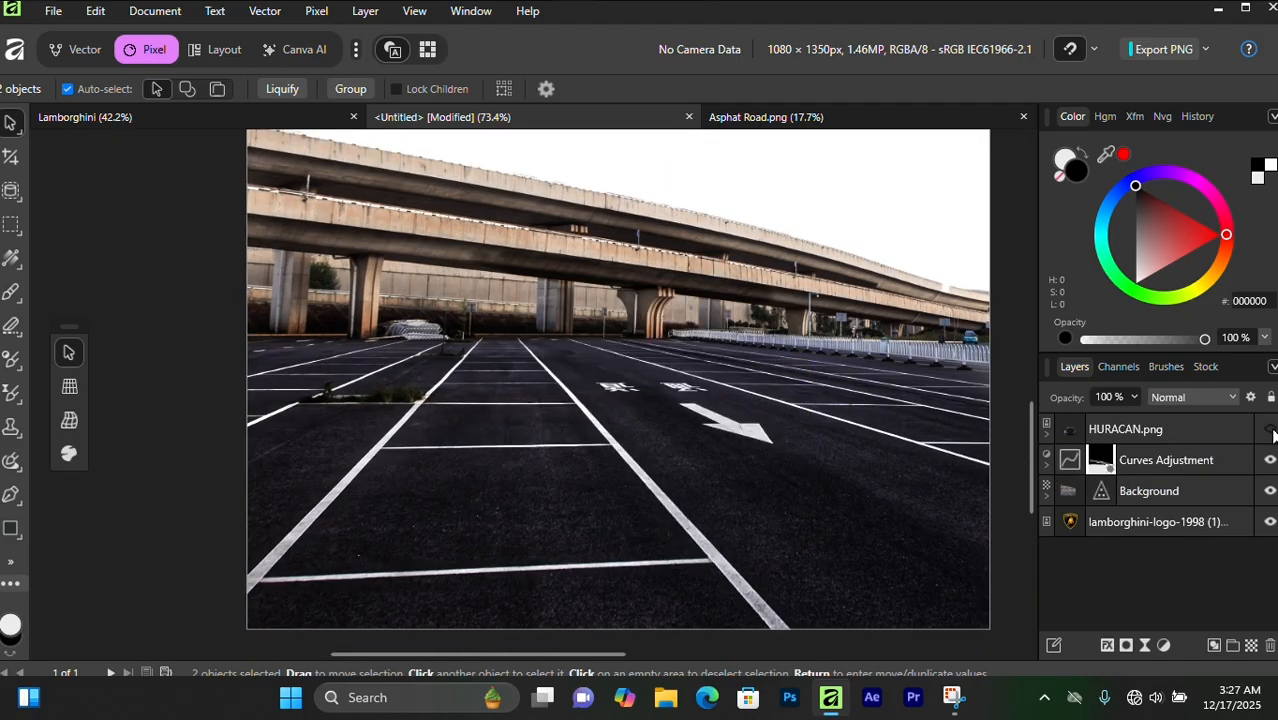
pyautogui.click(1270, 429)
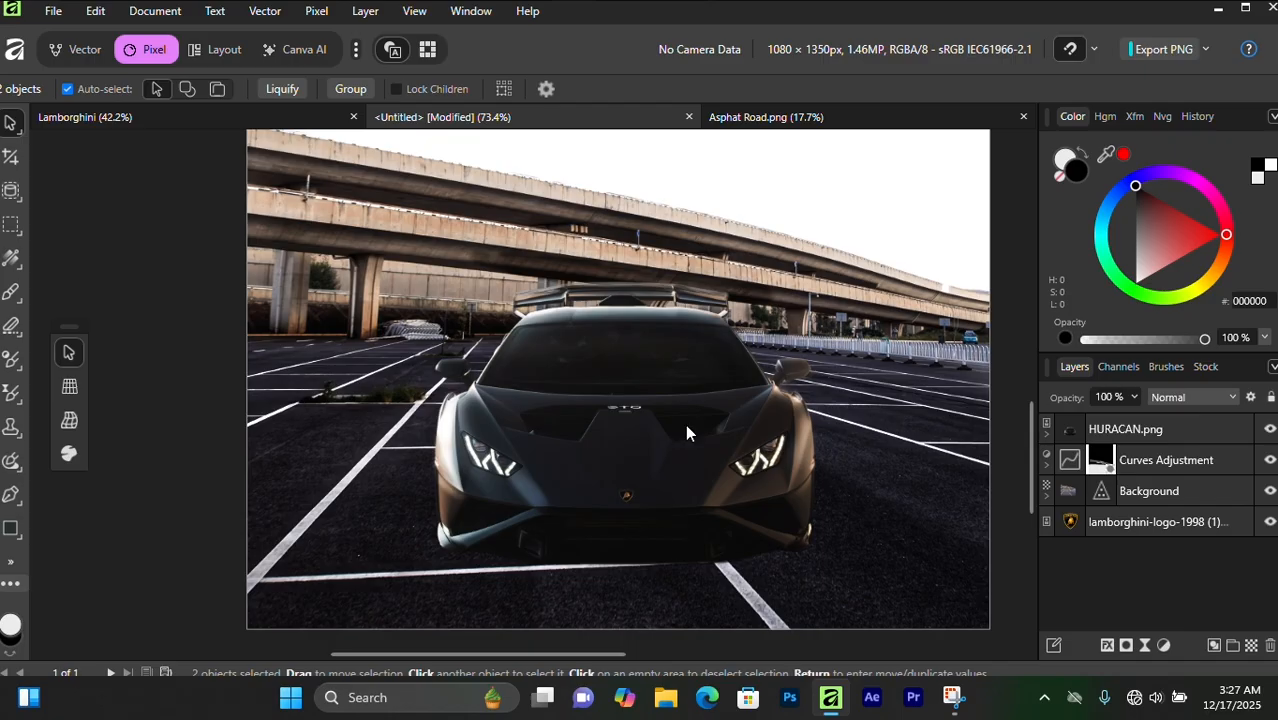
pyautogui.scroll(-3, 685, 424)
pyautogui.scroll(4, 685, 424)
pyautogui.scroll(-2, 385, 459)
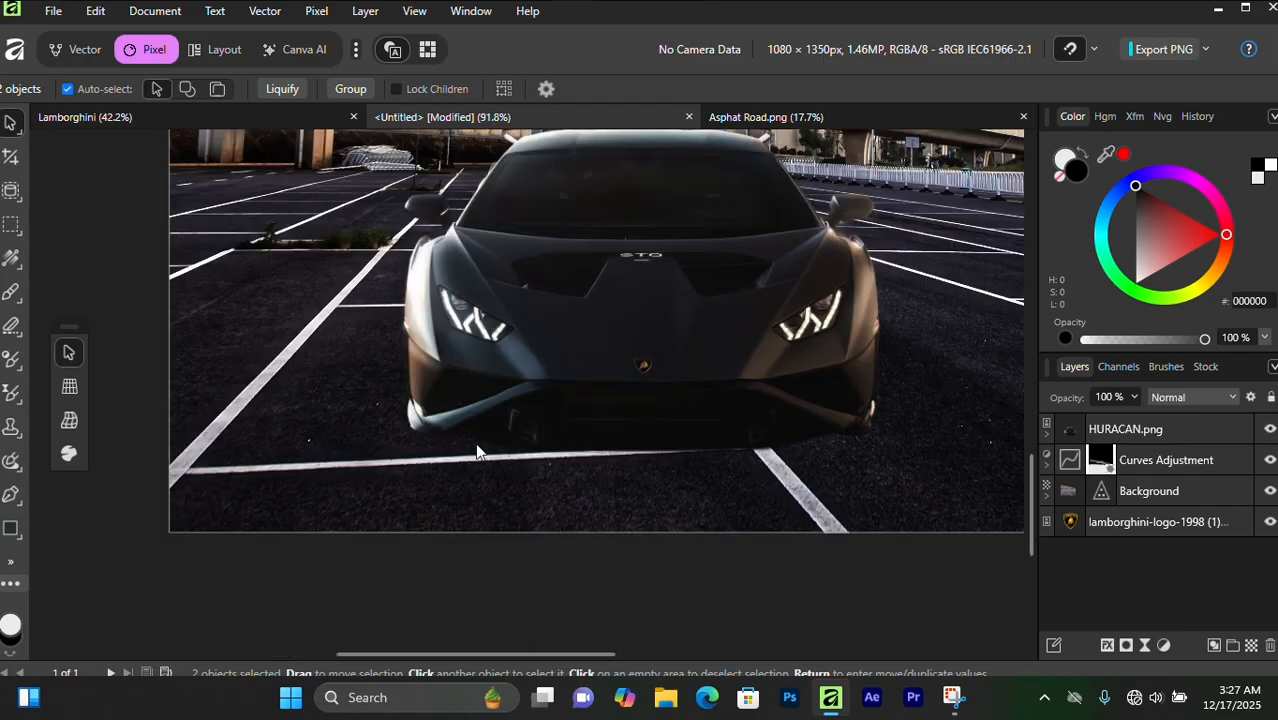
pyautogui.scroll(1, 688, 416)
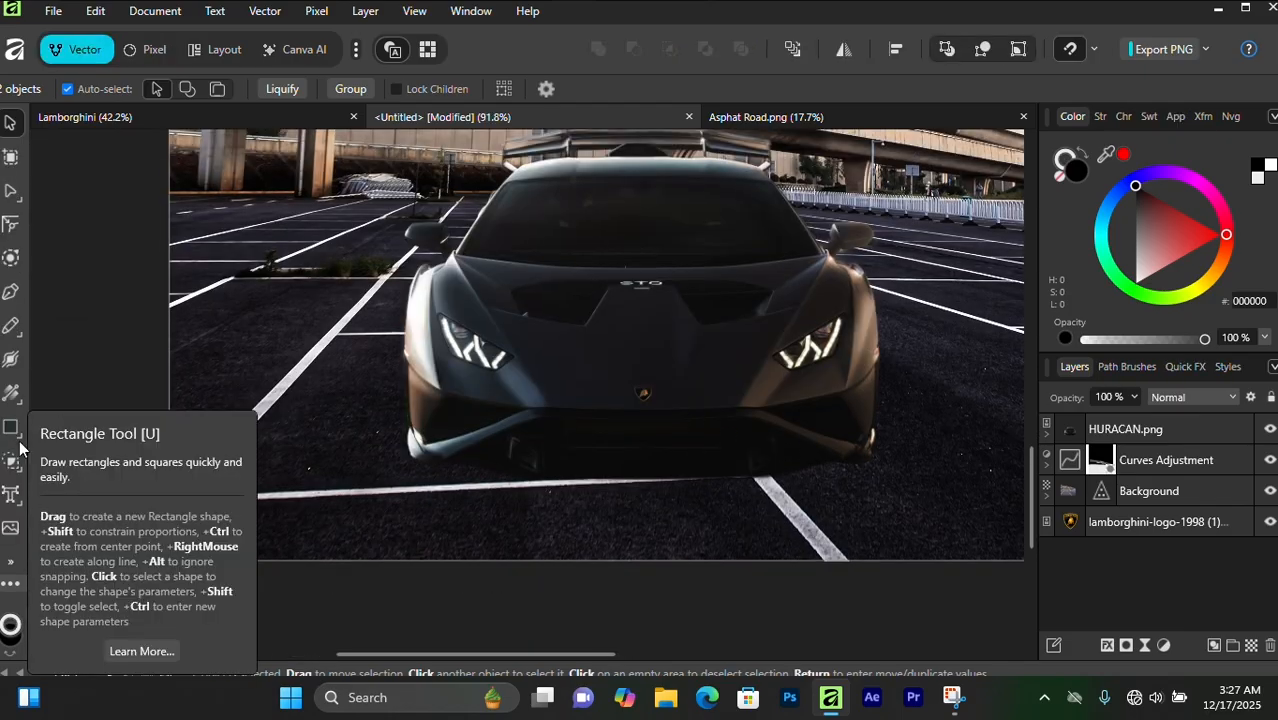
# Step: Draw a wide, flat black ellipse under the car's front bumper and place its layer below HURACAN.png
pyautogui.click(11, 430)
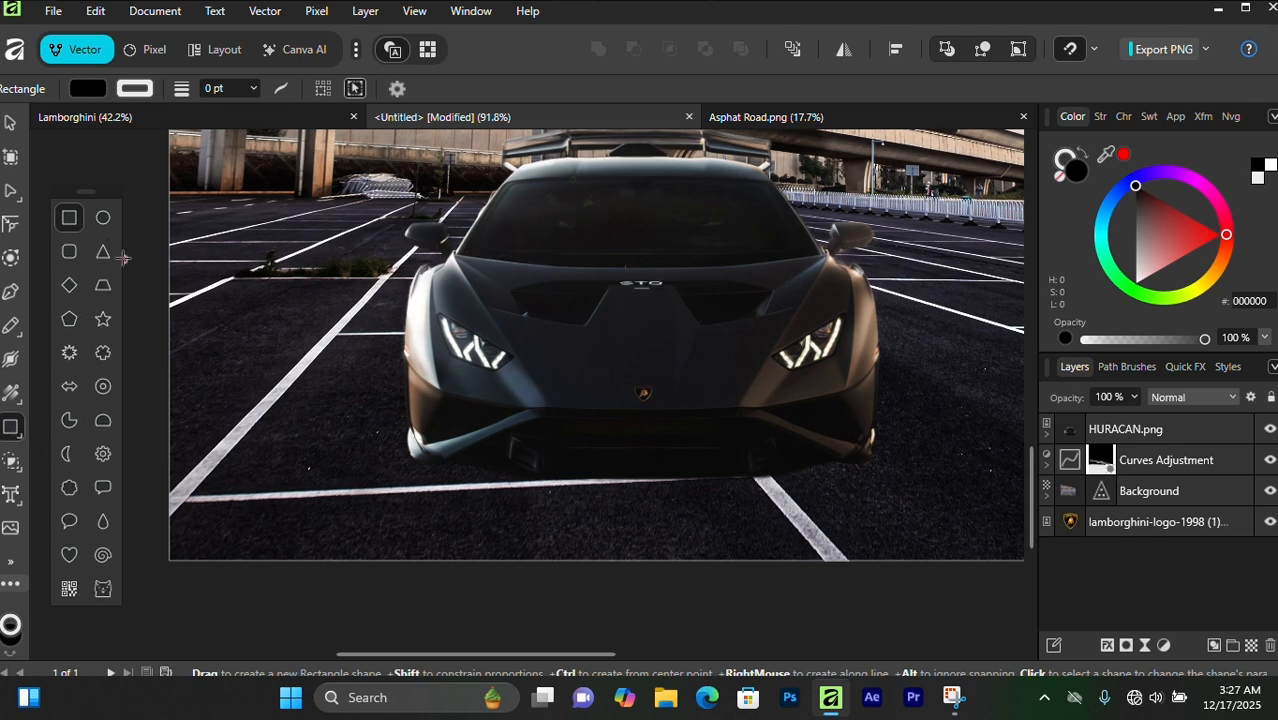
pyautogui.click(103, 217)
pyautogui.moveTo(420, 467); pyautogui.dragTo(871, 503)
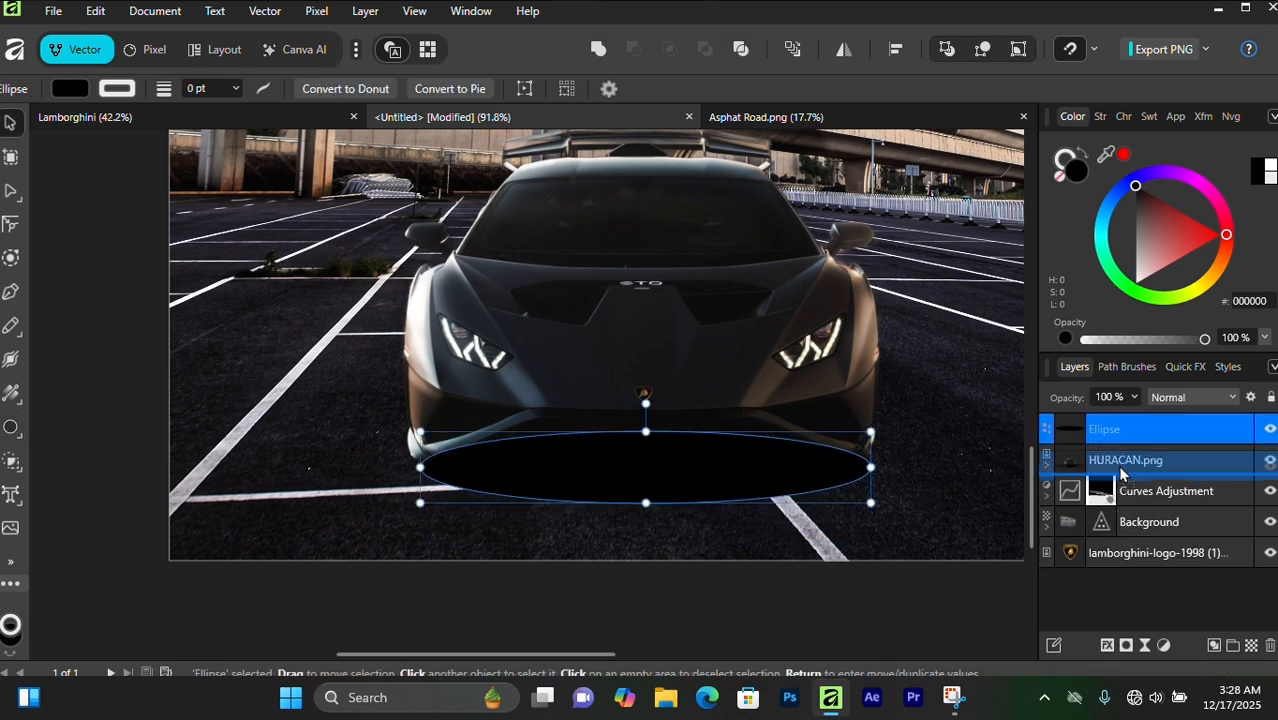
pyautogui.moveTo(1120, 475); pyautogui.dragTo(1118, 478)
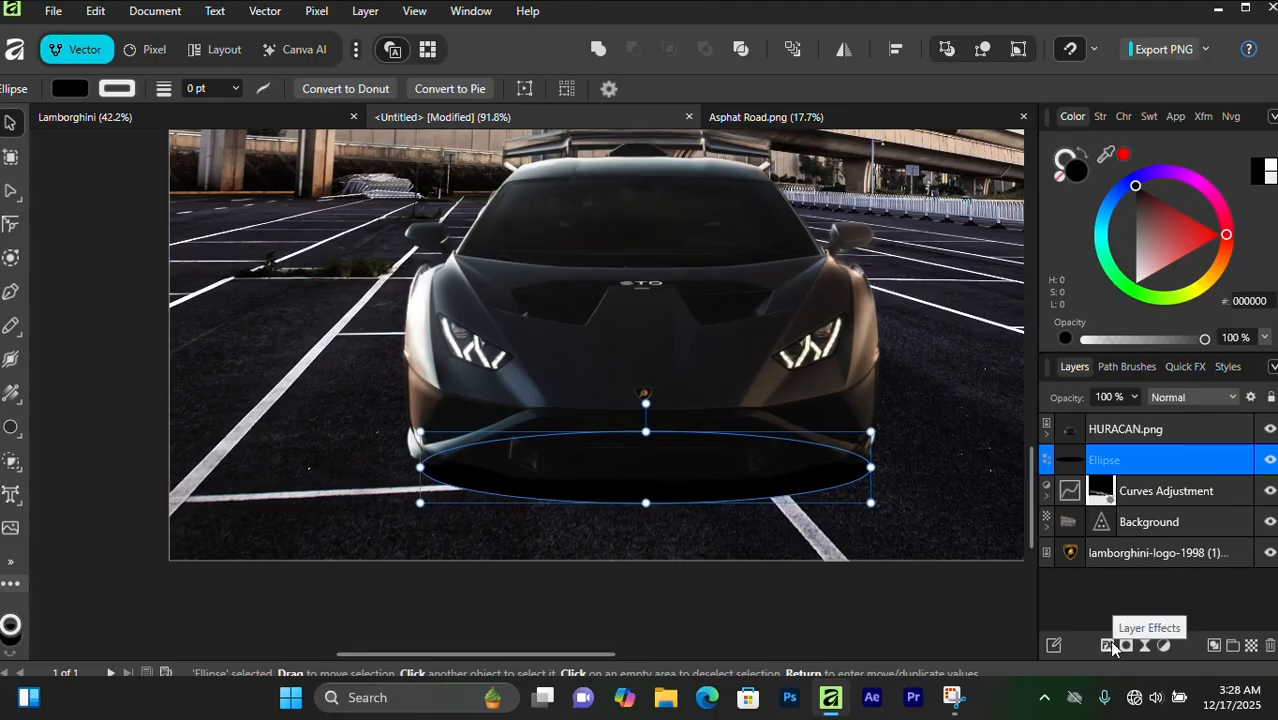
# Step: Apply a Gaussian Blur layer effect with a radius of about 9.8 px to the ellipse beneath the car
pyautogui.click(1113, 646)
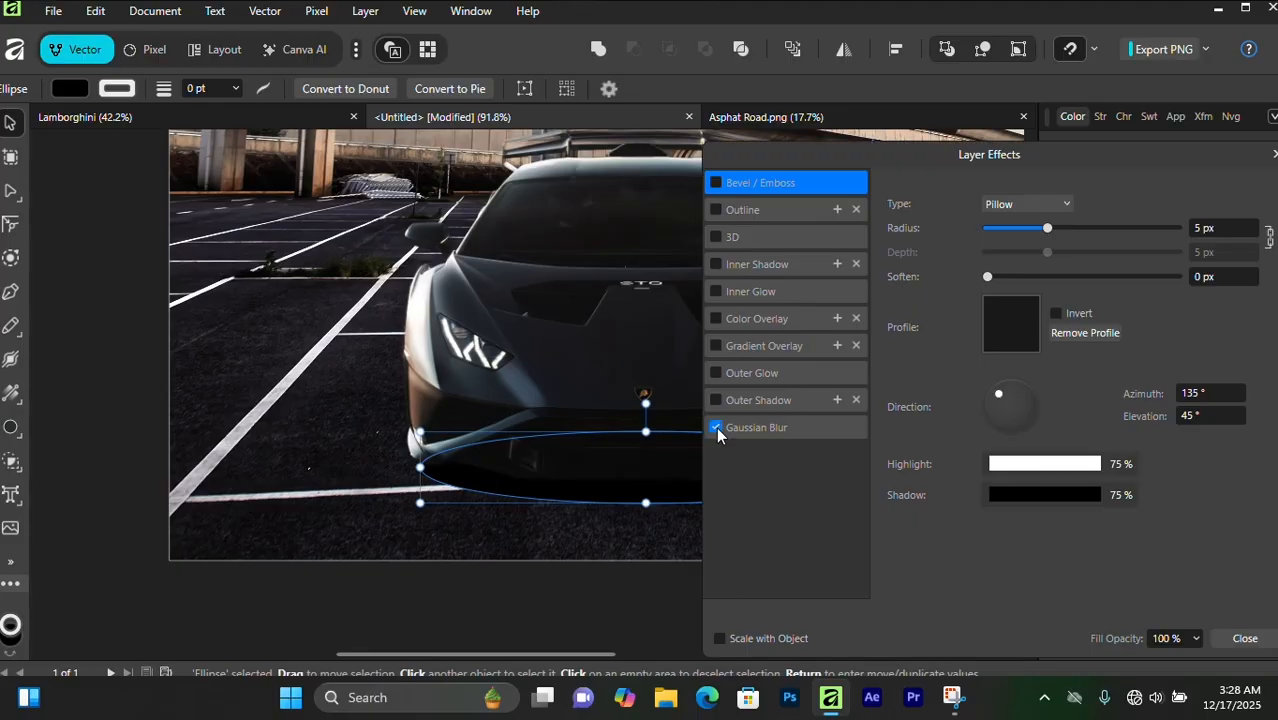
pyautogui.click(755, 426)
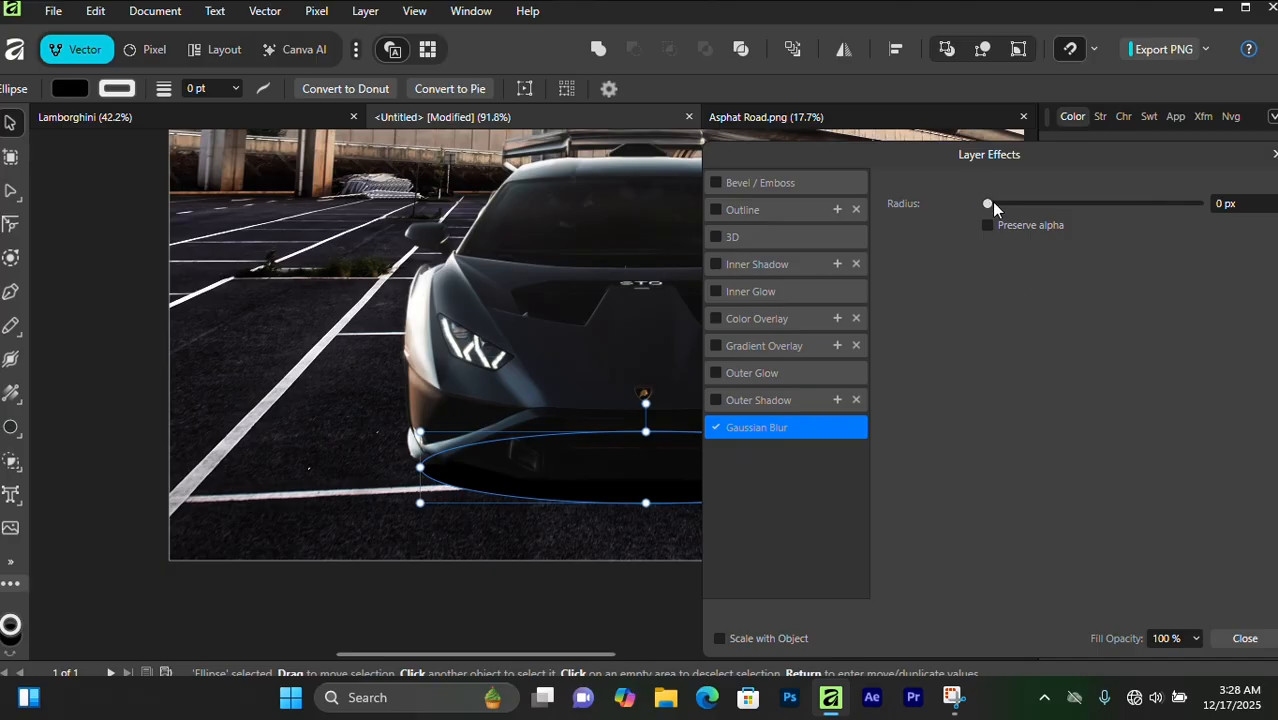
pyautogui.moveTo(991, 201); pyautogui.dragTo(1077, 205)
pyautogui.moveTo(943, 155); pyautogui.dragTo(922, 279)
pyautogui.moveTo(1054, 327); pyautogui.dragTo(1058, 328)
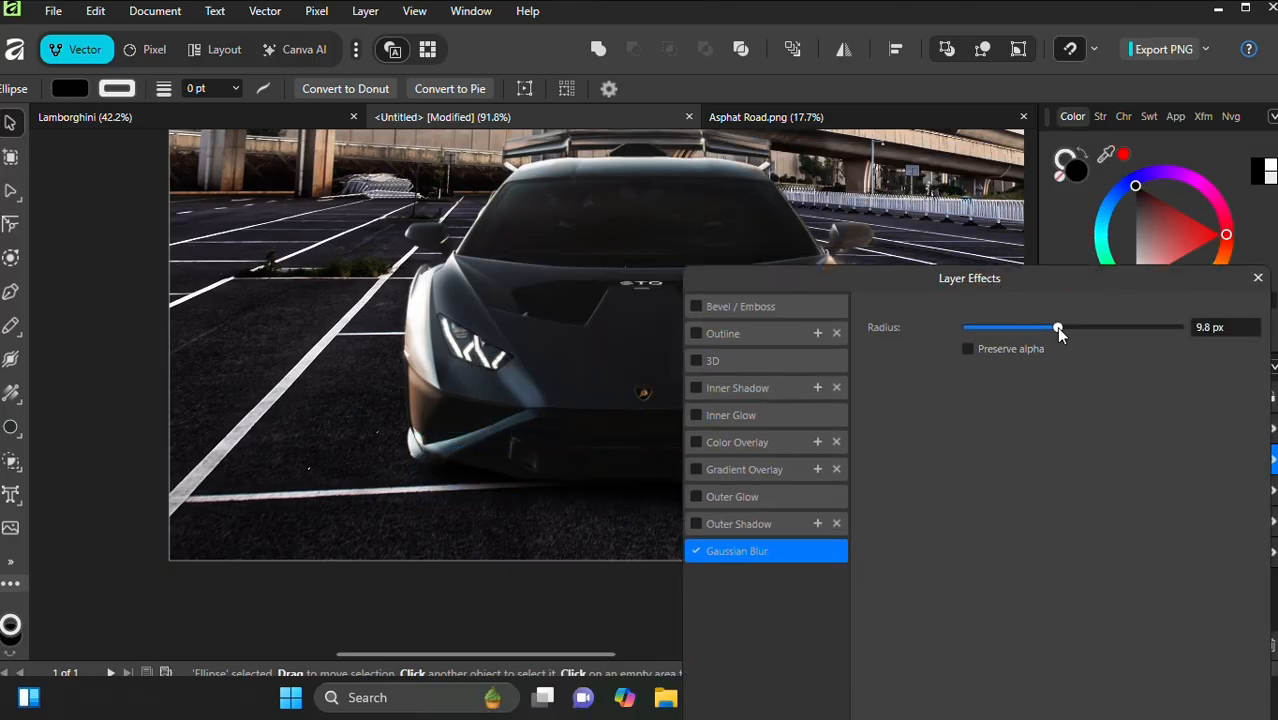
pyautogui.press('Return')
pyautogui.click(742, 413)
# Step: Examine the blurred ground shadow up close and the overall poster composition, leaving nothing selected
pyautogui.scroll(-3, 743, 414)
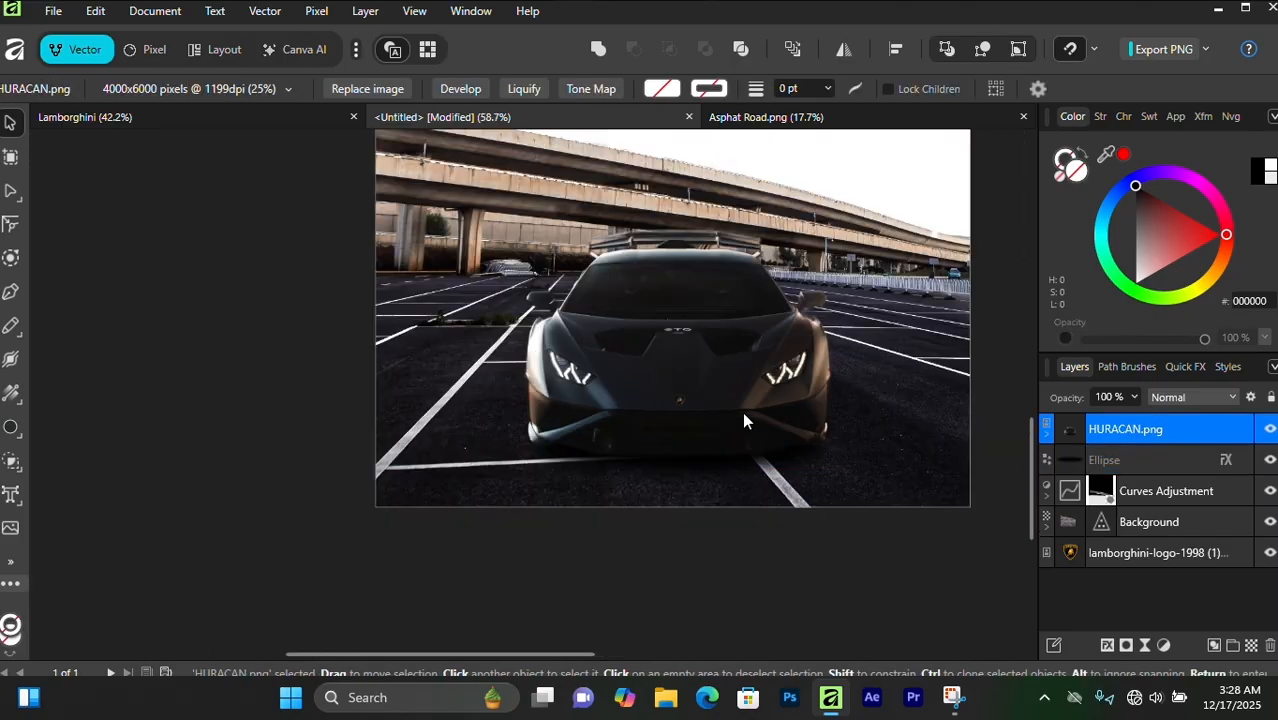
pyautogui.scroll(5, 742, 411)
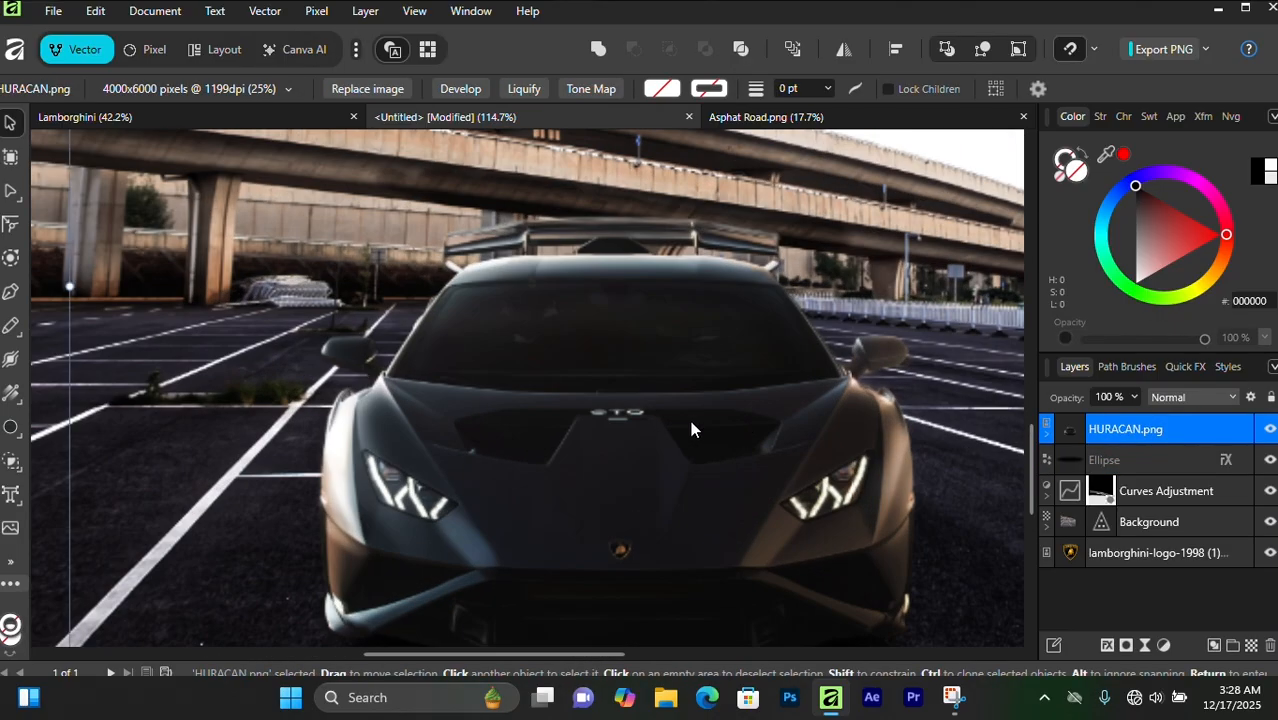
pyautogui.scroll(-6, 554, 405)
pyautogui.scroll(4, 555, 400)
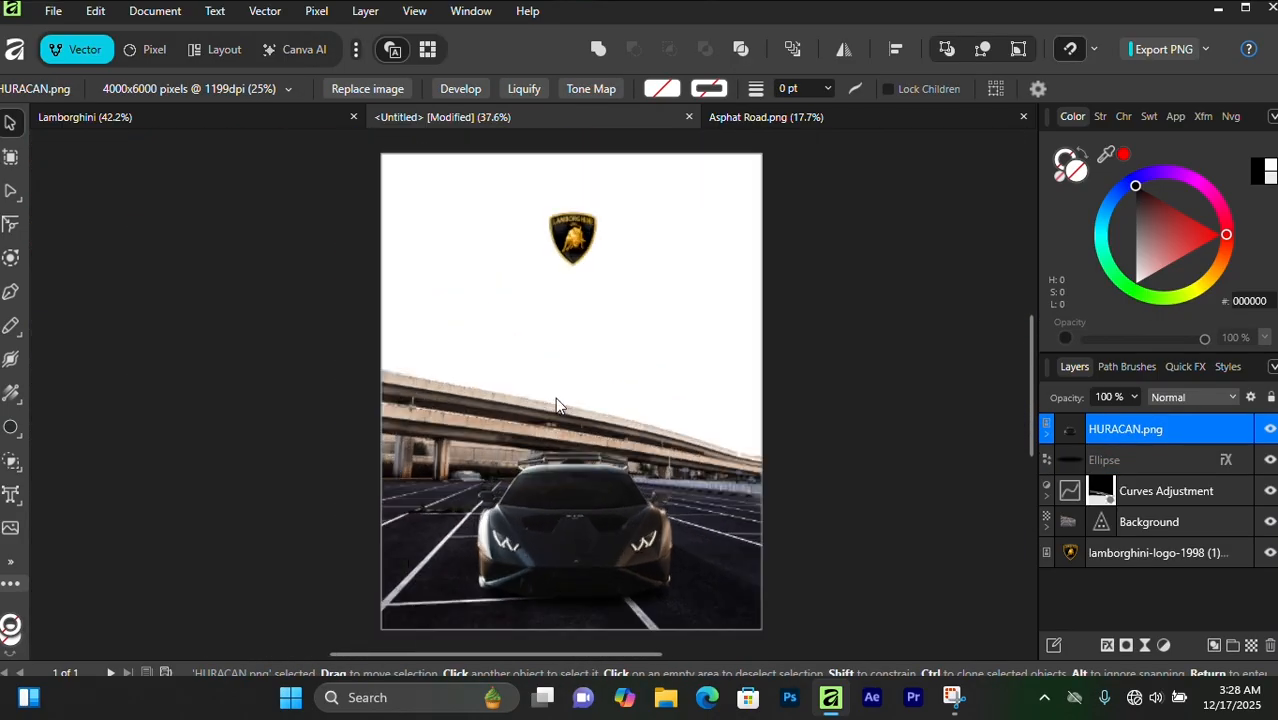
pyautogui.scroll(-2, 727, 402)
pyautogui.click(907, 354)
pyautogui.scroll(4, 502, 370)
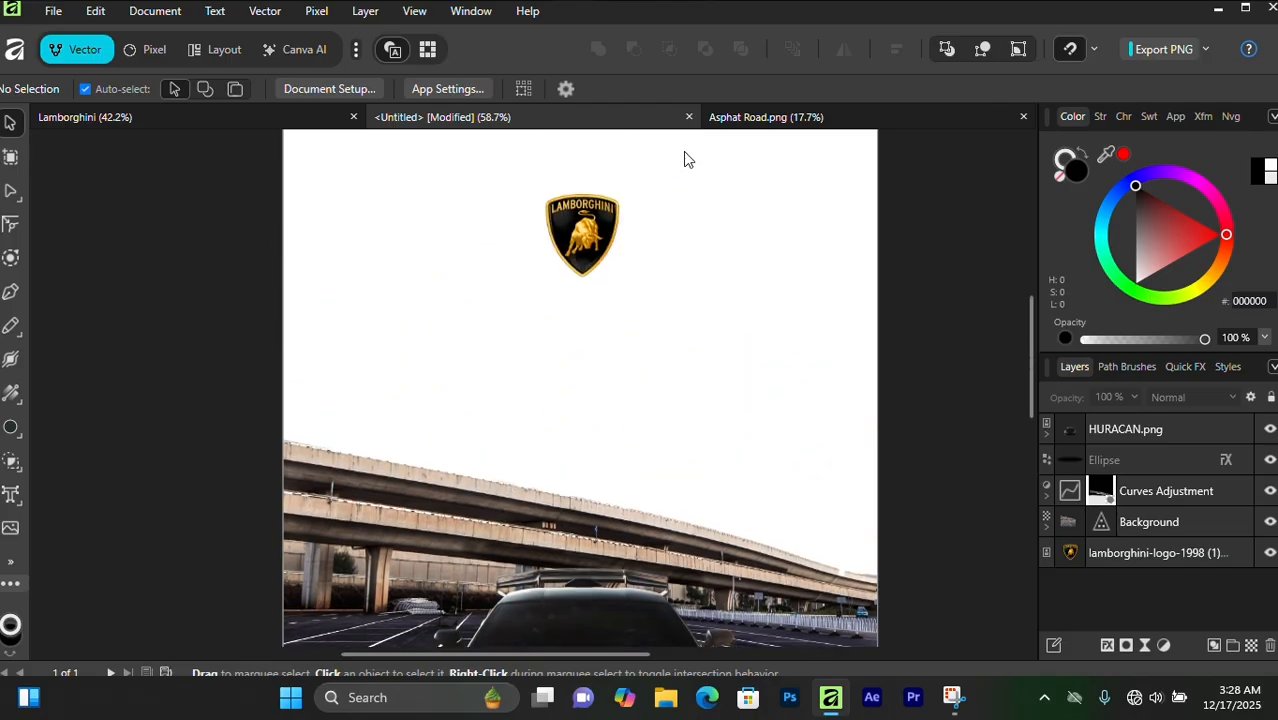
# Step: Switch to the finished Lamborghini document and examine its title, STO badge, car and performance figures as a reference
pyautogui.click(194, 133)
pyautogui.scroll(-2, 308, 284)
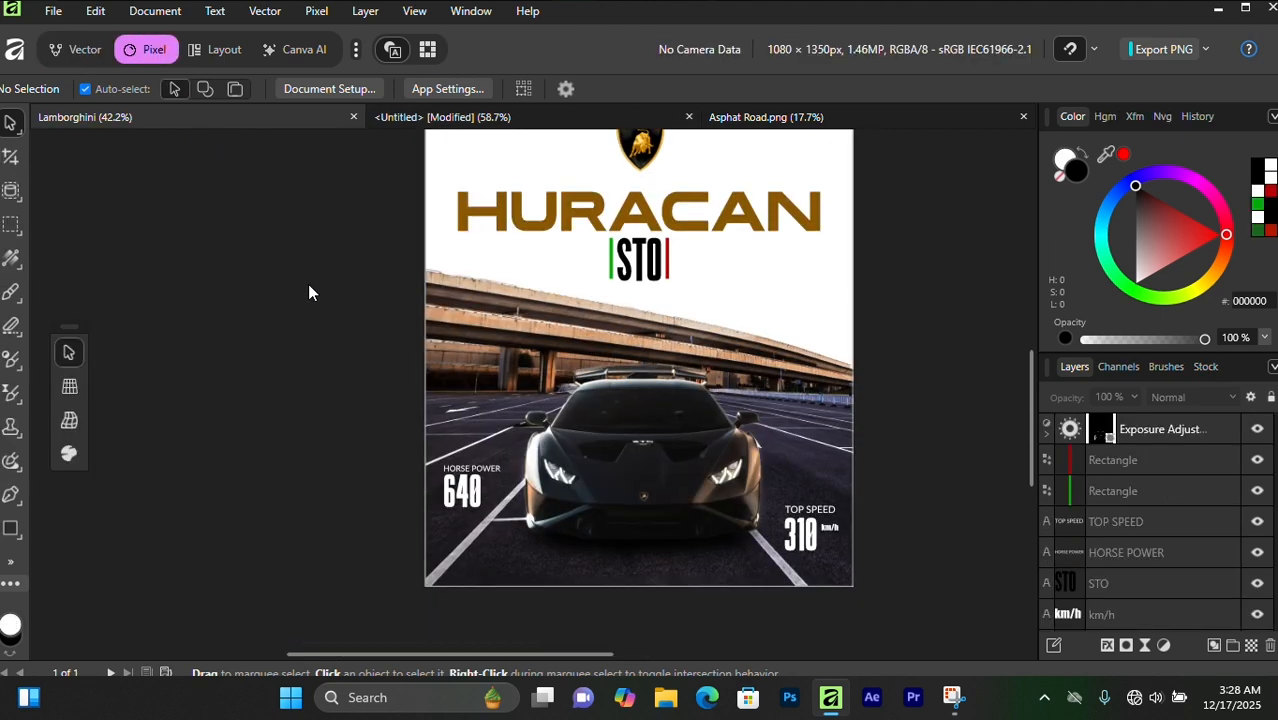
pyautogui.scroll(2, 574, 449)
pyautogui.scroll(-1, 575, 458)
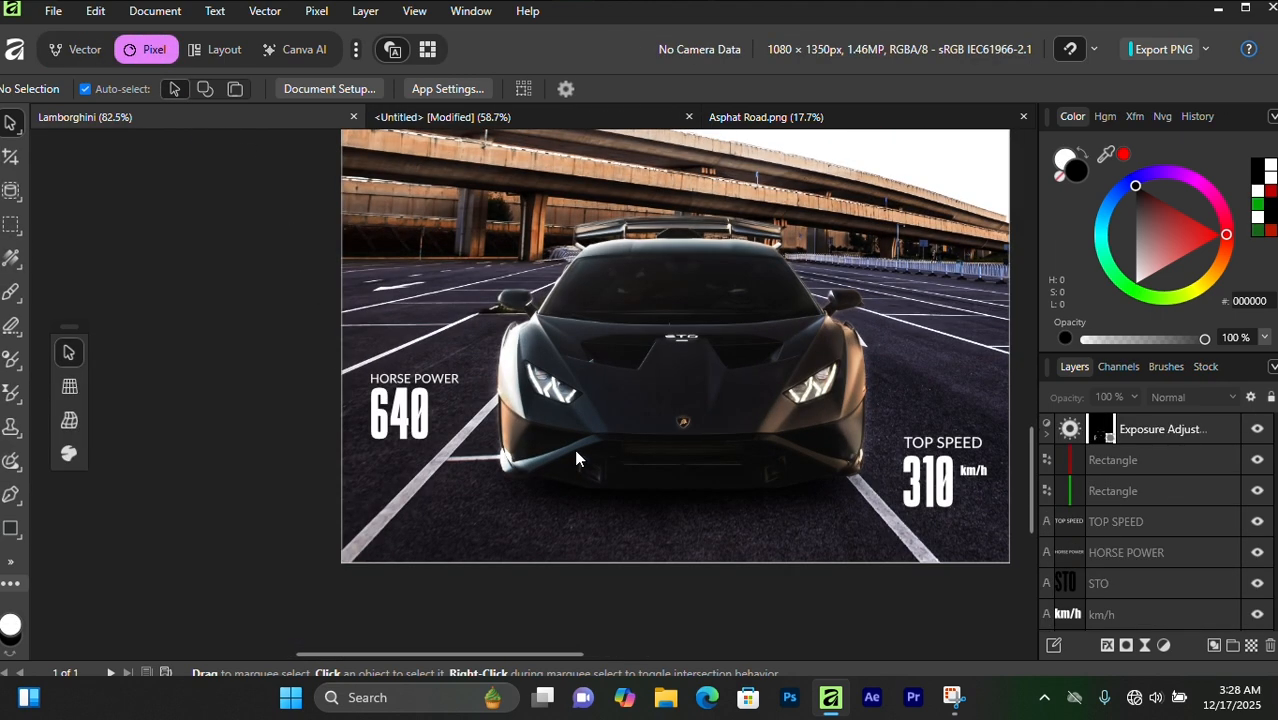
pyautogui.scroll(1, 575, 458)
pyautogui.scroll(-2, 575, 458)
pyautogui.scroll(3, 575, 458)
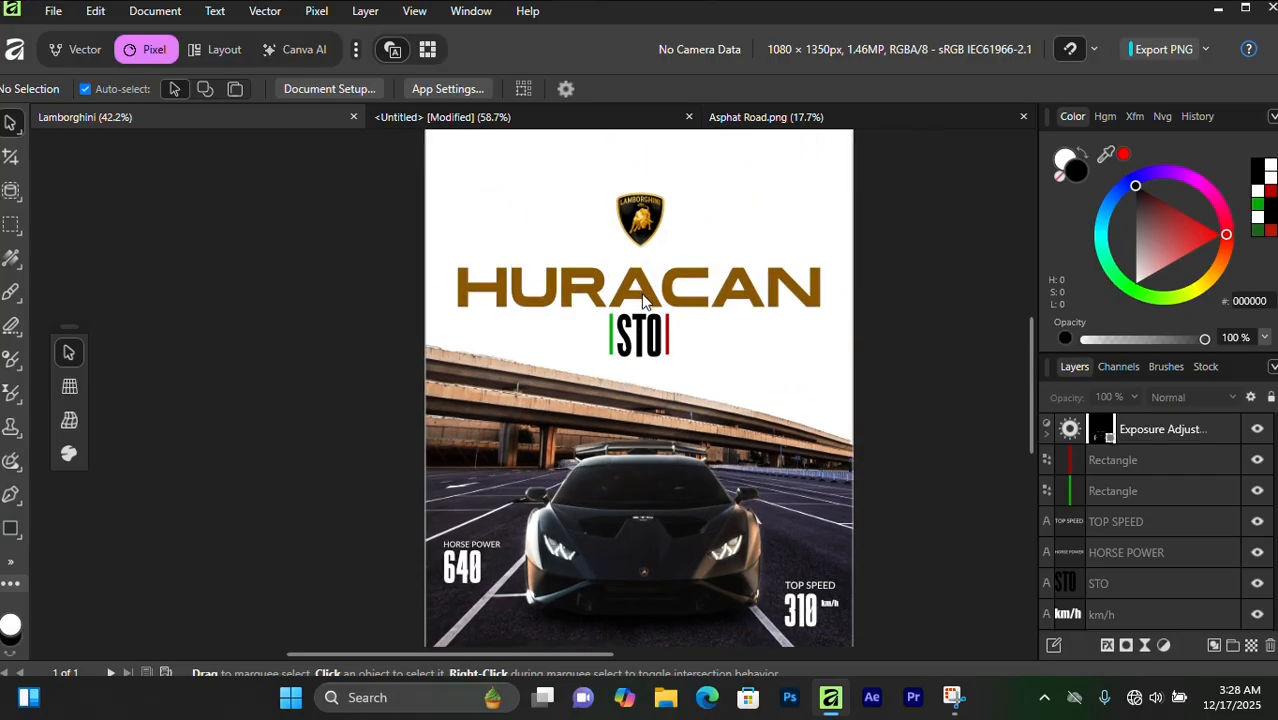
pyautogui.click(643, 300)
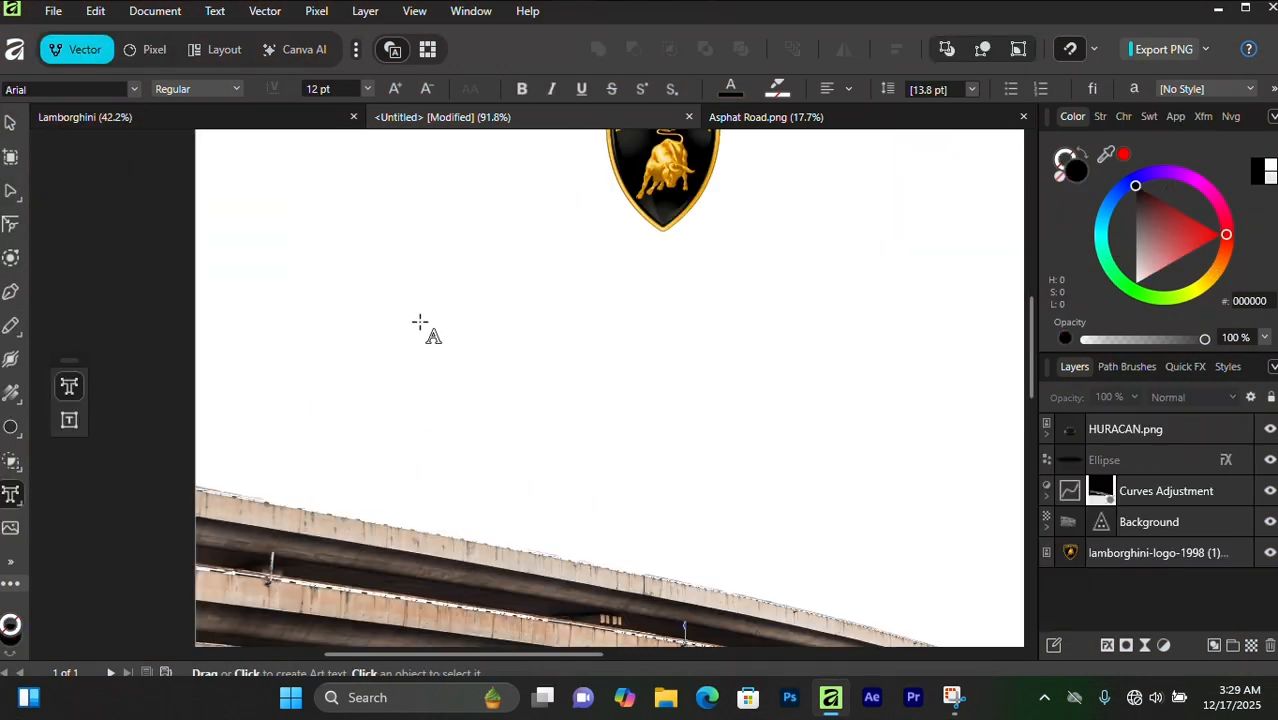
# Step: Add the artistic text "HURACAN" below the logo in the untitled poster and enlarge it to 29.4 pt
pyautogui.click(419, 322)
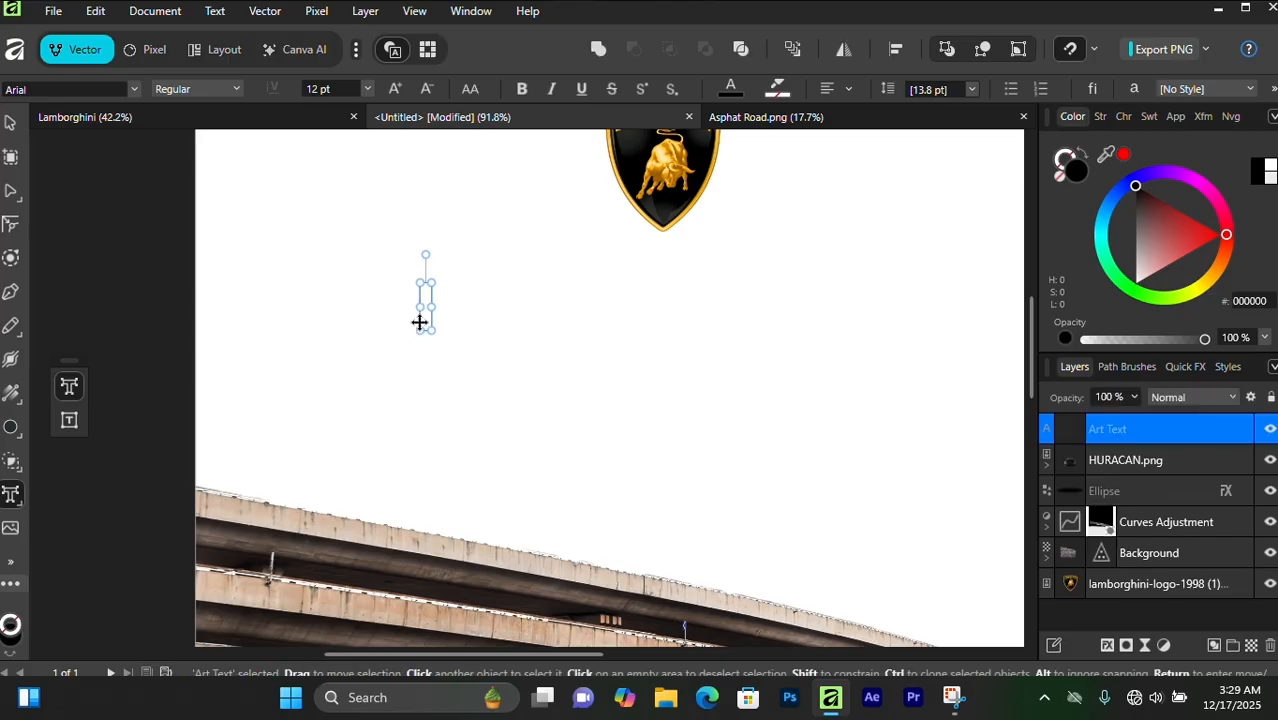
pyautogui.write('HURACAN')
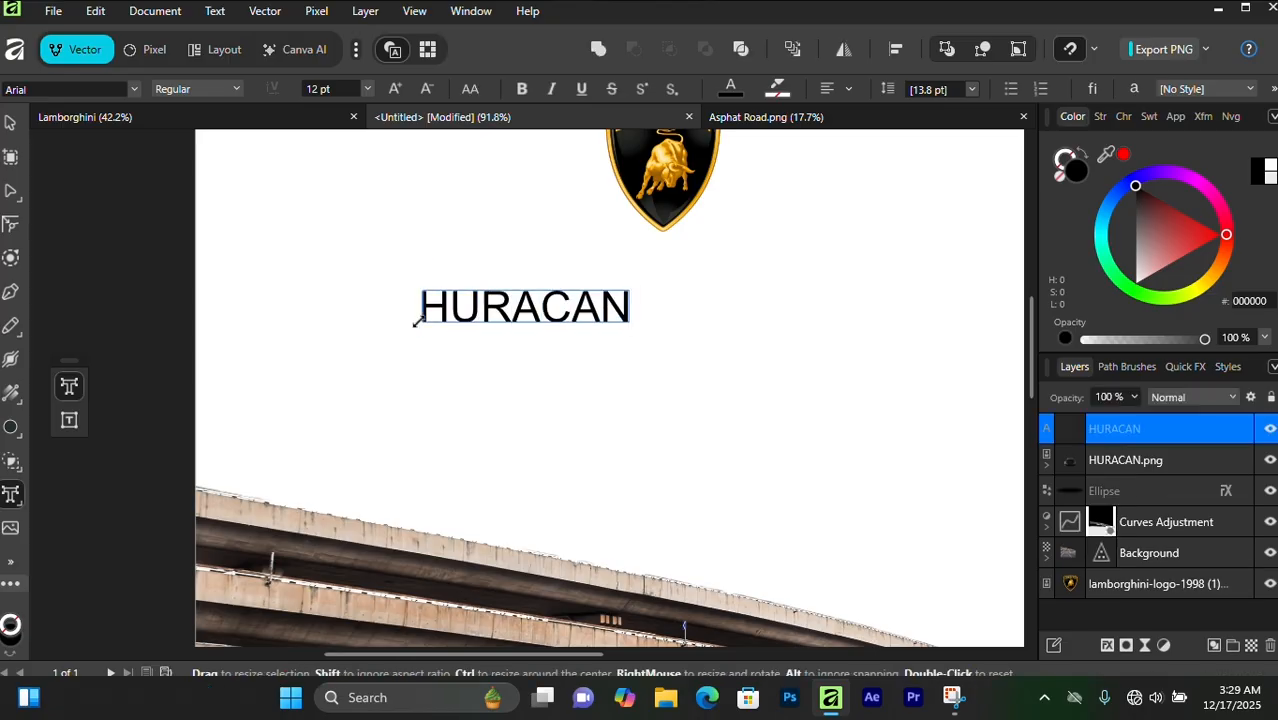
pyautogui.press('Escape')
pyautogui.click(11, 122)
pyautogui.moveTo(631, 322); pyautogui.dragTo(912, 500)
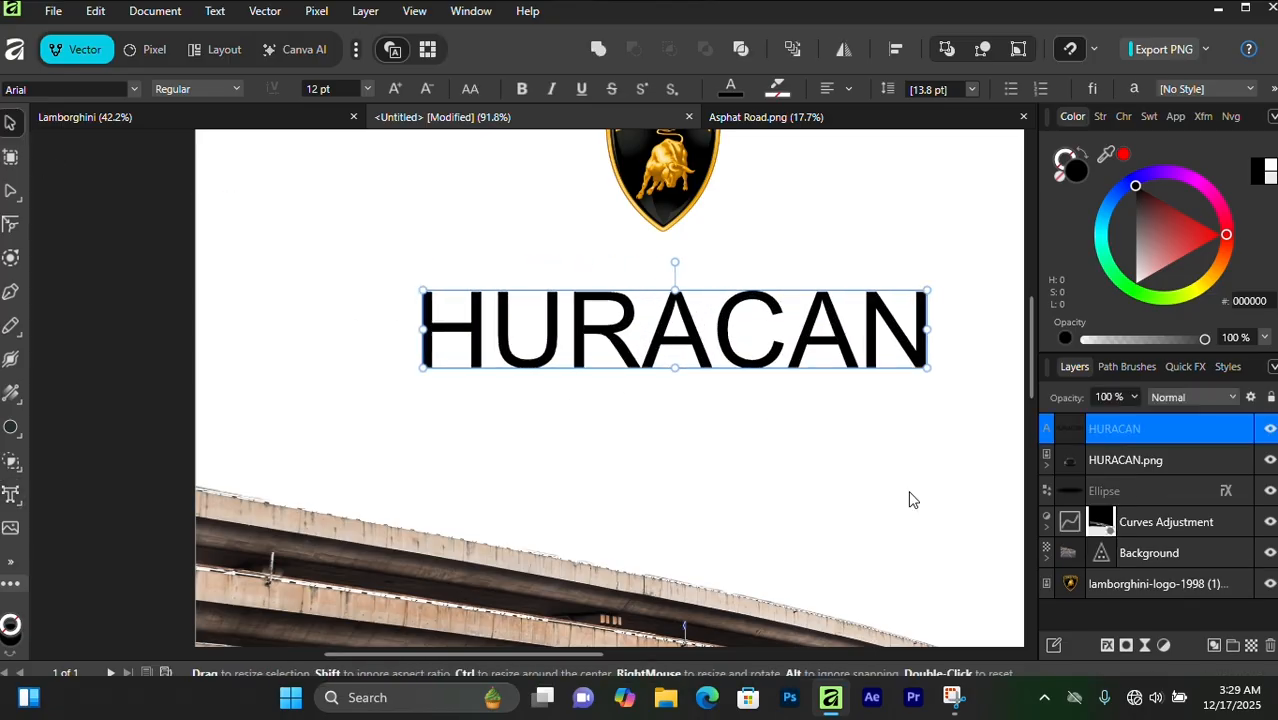
# Step: Set the HURACAN title's font to Mainard
pyautogui.click(133, 91)
pyautogui.scroll(-15, 250, 315)
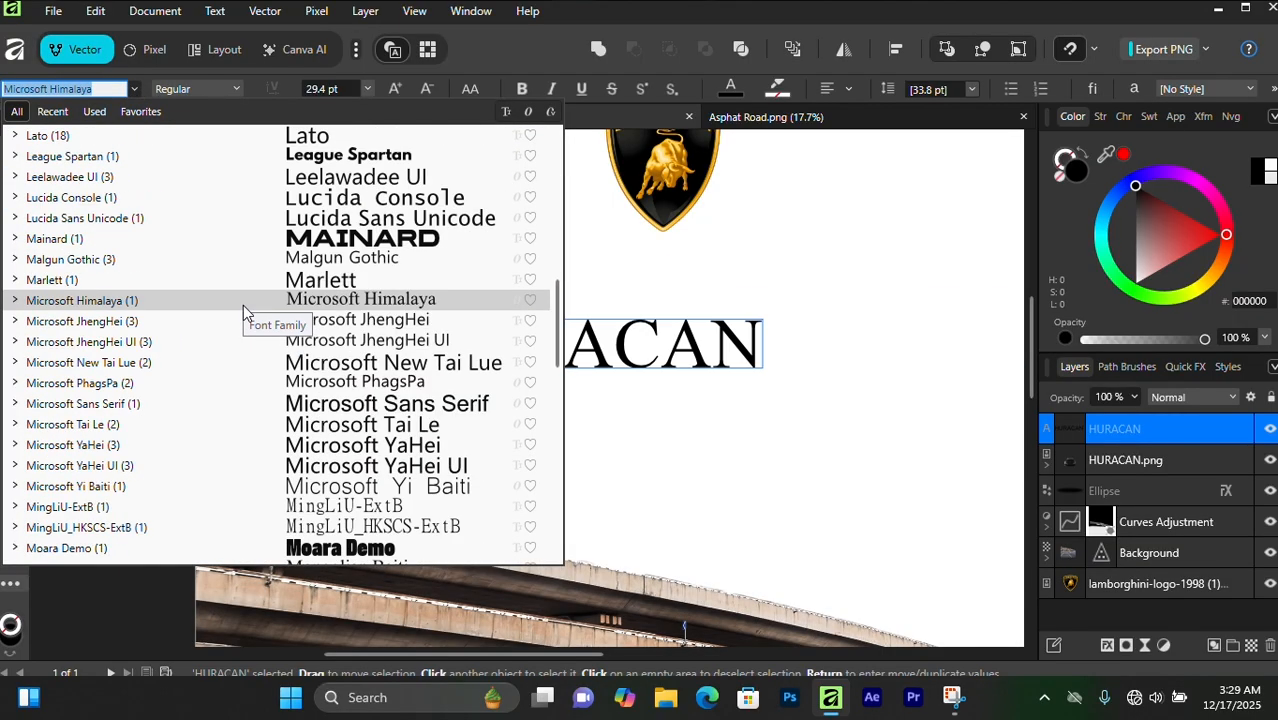
pyautogui.click(97, 240)
# Step: Move the HURACAN title so it is centred horizontally beneath the Lamborghini logo
pyautogui.scroll(-4, 858, 280)
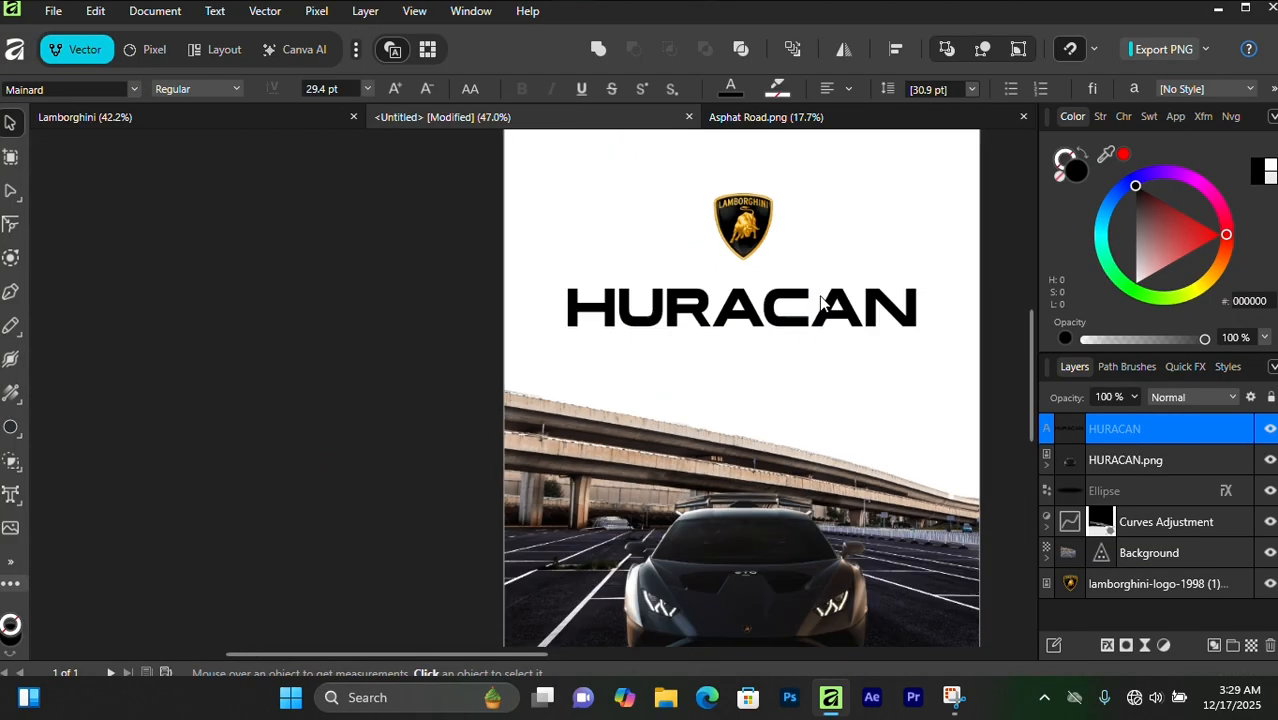
pyautogui.scroll(-1, 820, 303)
pyautogui.scroll(3, 756, 307)
pyautogui.moveTo(775, 329); pyautogui.dragTo(704, 231)
pyautogui.scroll(1, 704, 231)
pyautogui.moveTo(672, 285); pyautogui.dragTo(666, 285)
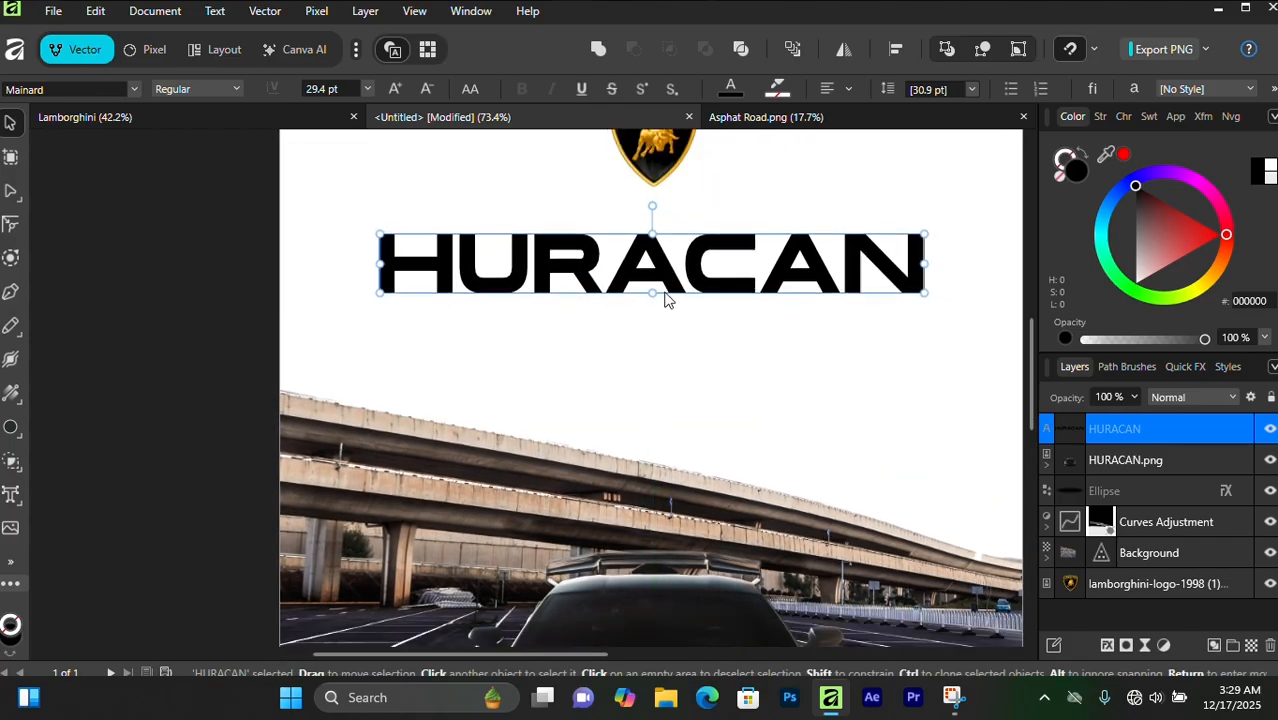
# Step: Recolour the HURACAN title golden brown (#905F0D) and deselect everything
pyautogui.moveTo(1221, 234); pyautogui.dragTo(1187, 233)
pyautogui.click(600, 375)
pyautogui.scroll(-1, 650, 331)
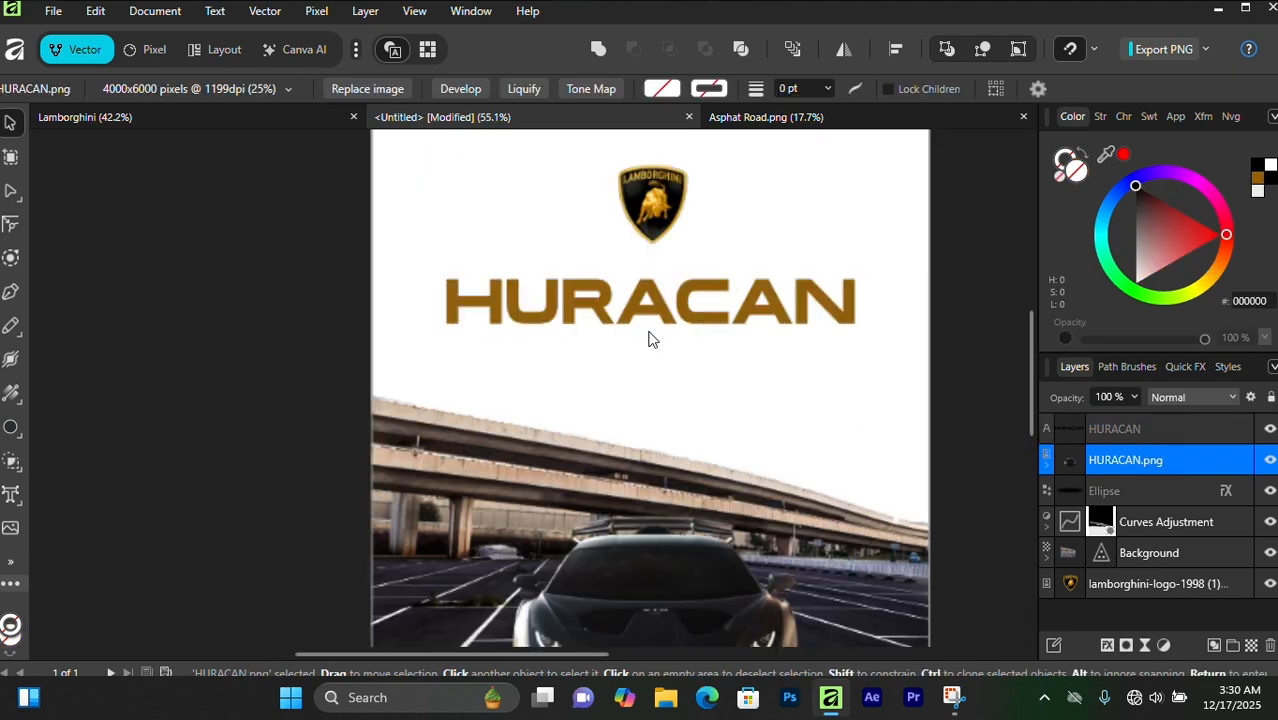
pyautogui.click(958, 332)
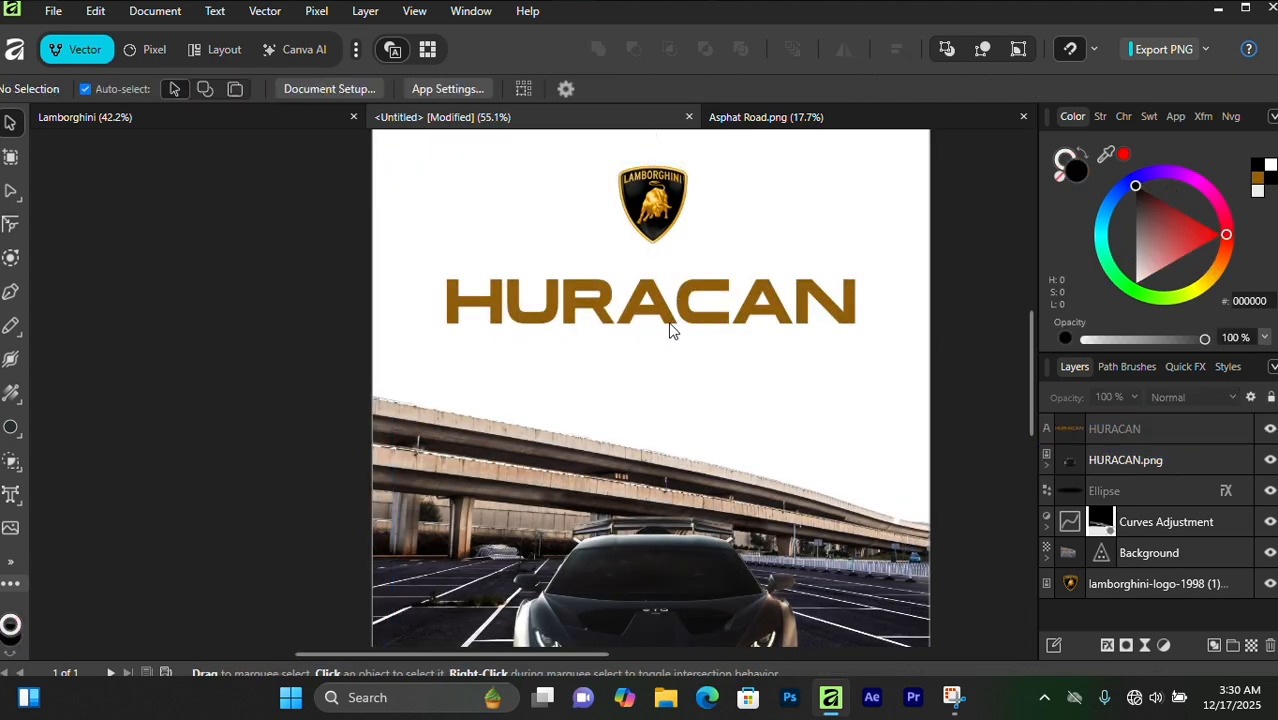
# Step: Duplicate the HURACAN title, shrink the copy to 13.2 pt and place it centred just below the original
pyautogui.click(671, 331)
pyautogui.scroll(1, 670, 330)
pyautogui.moveTo(665, 356); pyautogui.dragTo(665, 401)
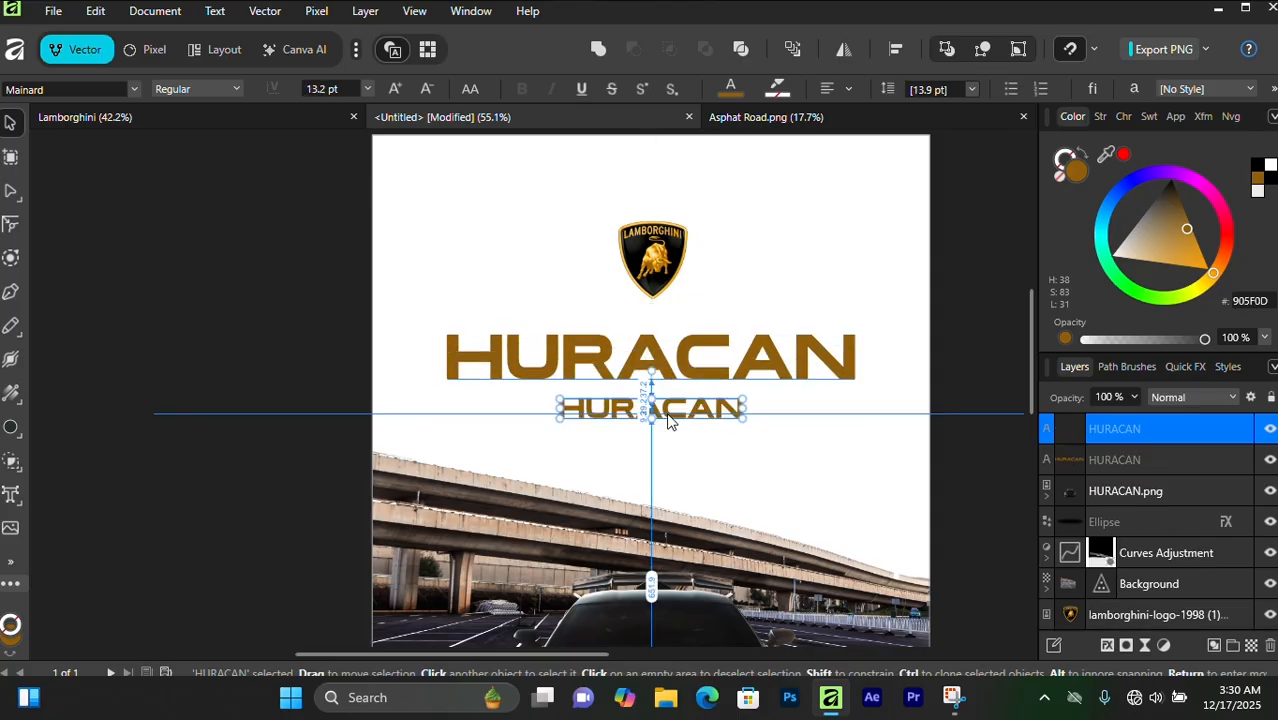
pyautogui.moveTo(668, 420); pyautogui.dragTo(668, 414)
pyautogui.scroll(3, 668, 414)
# Step: Replace the small copy's text with "STO" and centre it beneath the HURACAN title
pyautogui.press('t')
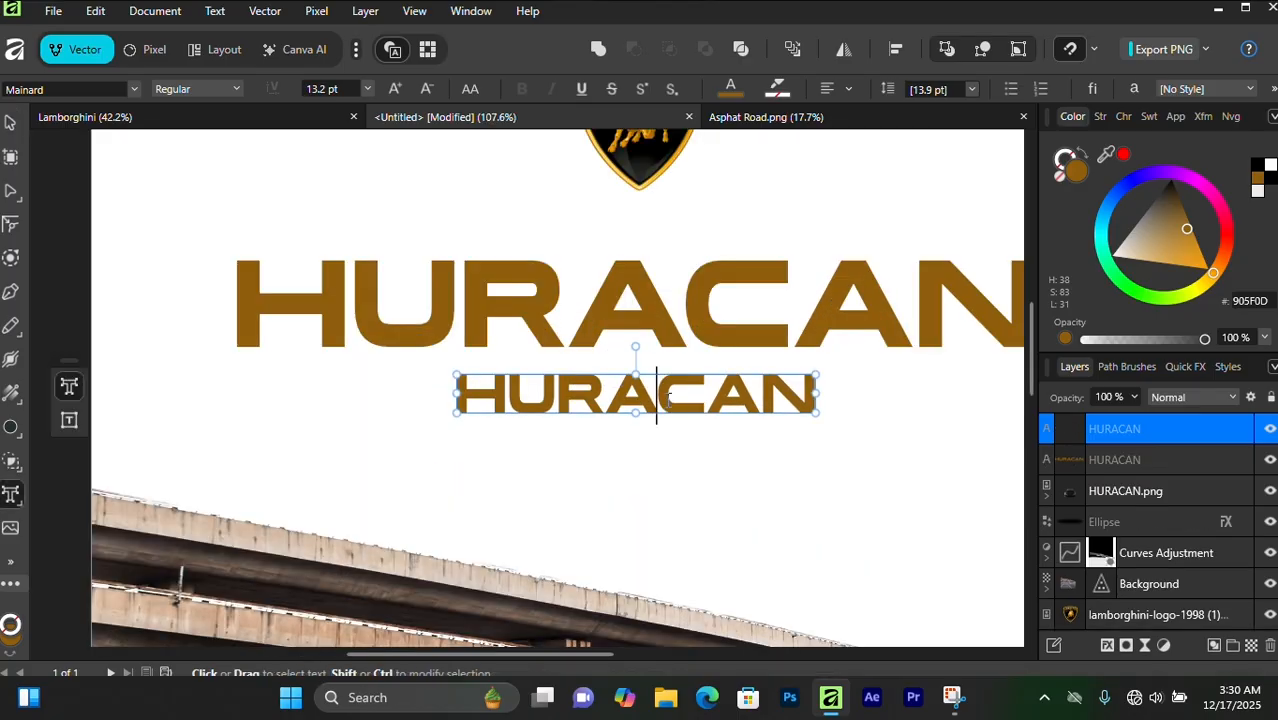
pyautogui.hotkey('ctrl', 'a')
pyautogui.write('STO')
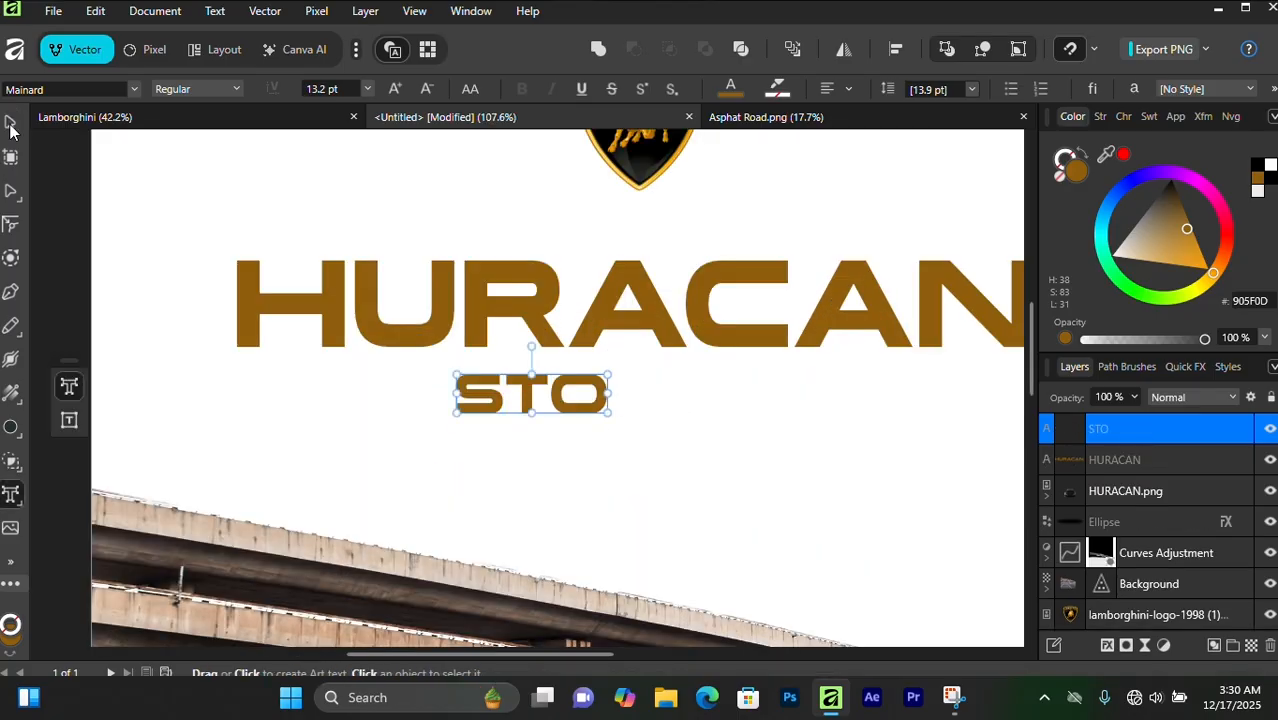
pyautogui.click(10, 124)
pyautogui.click(817, 360)
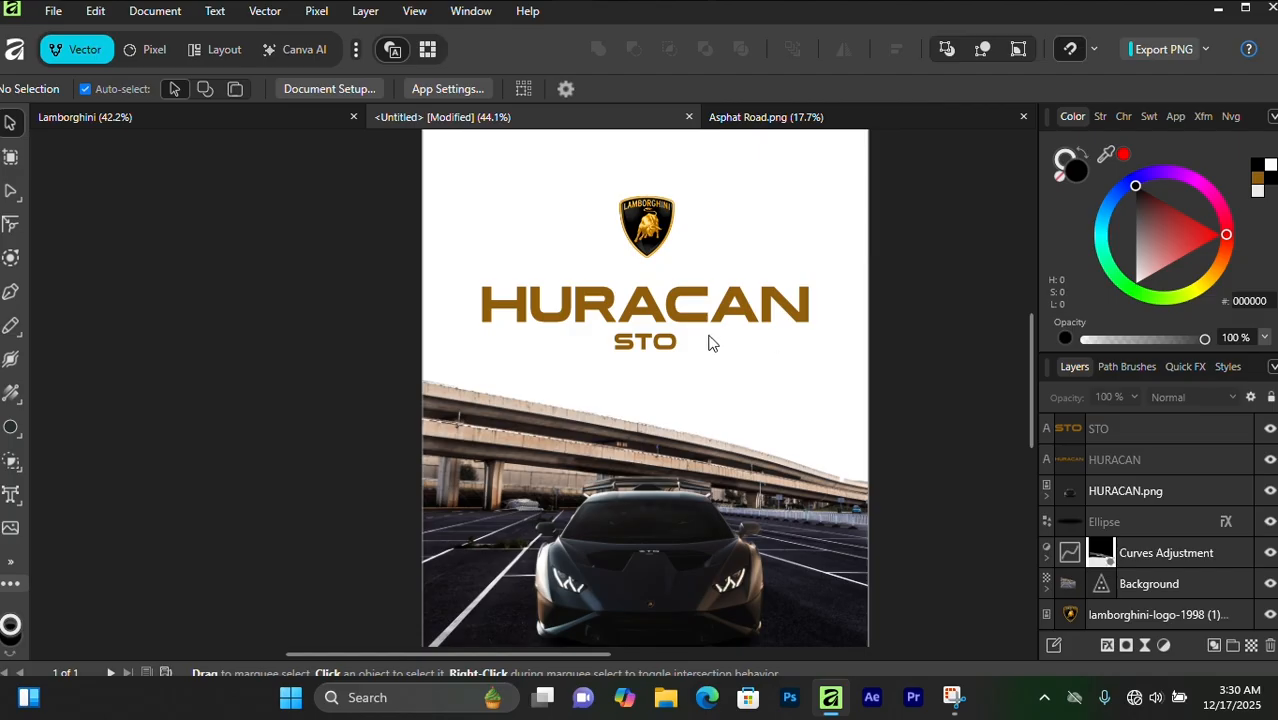
# Step: Set the STO text's font to Signed
pyautogui.scroll(2, 706, 344)
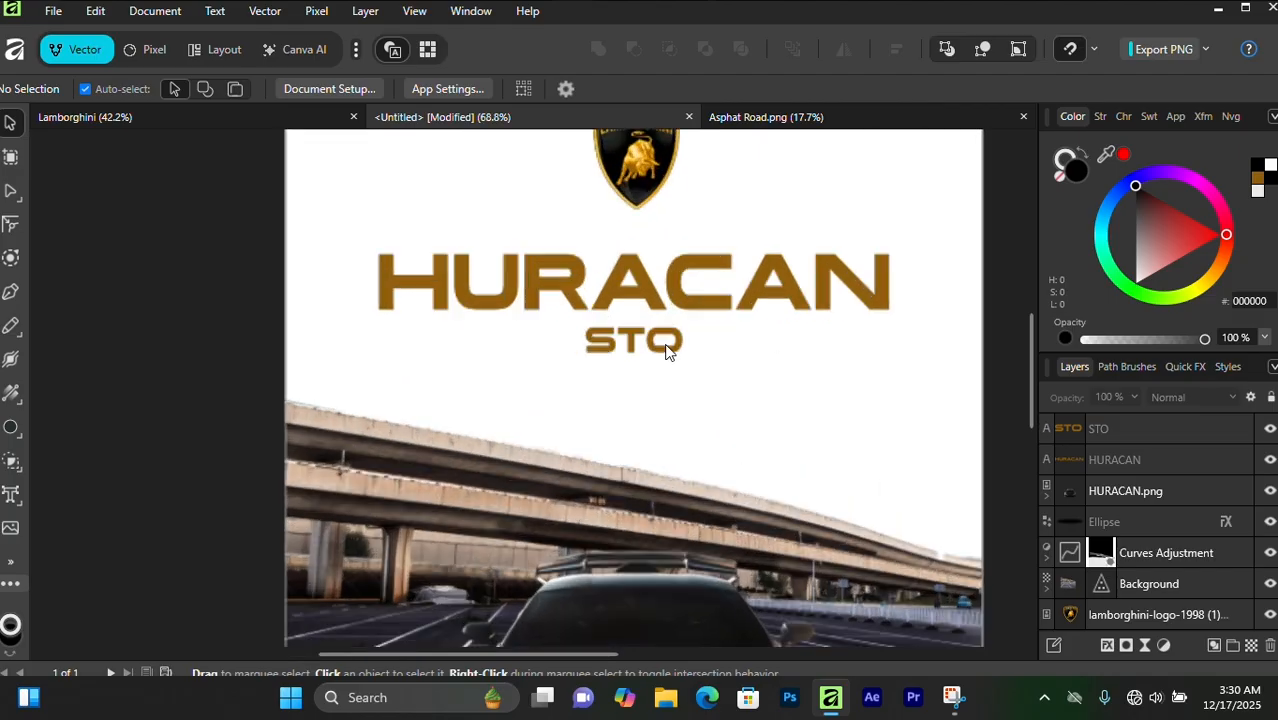
pyautogui.click(639, 372)
pyautogui.scroll(1, 639, 372)
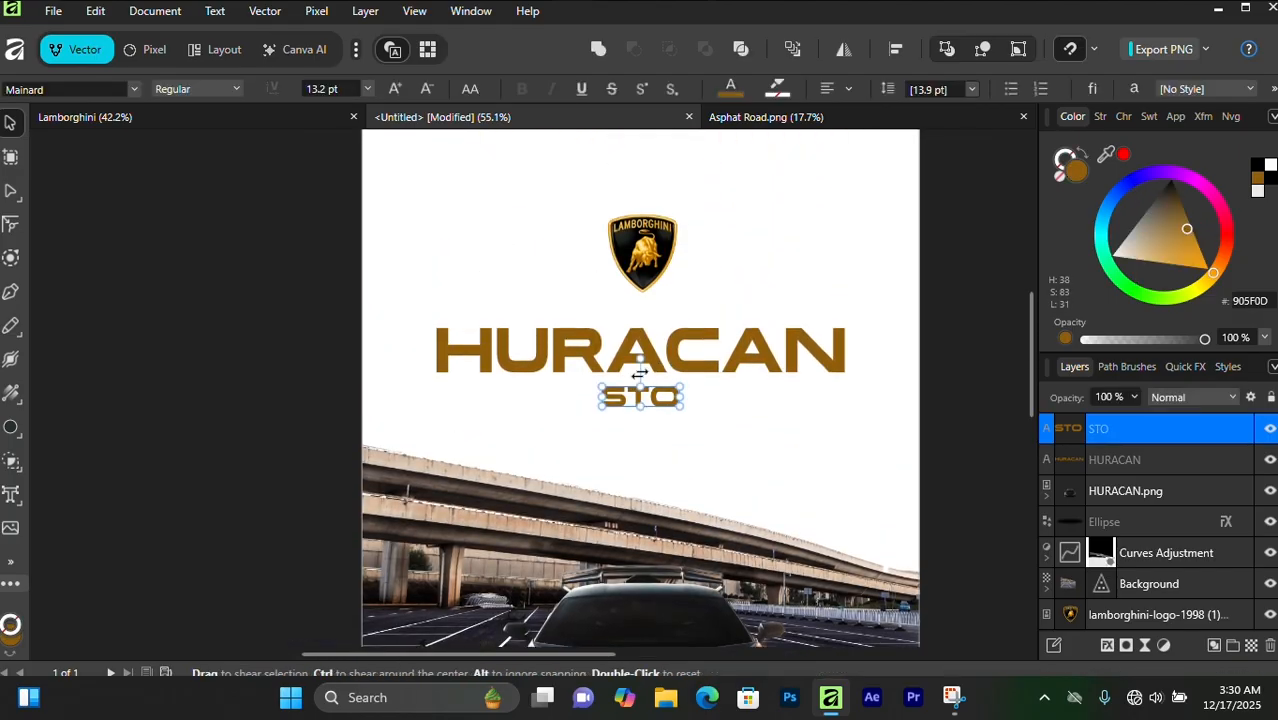
pyautogui.click(137, 92)
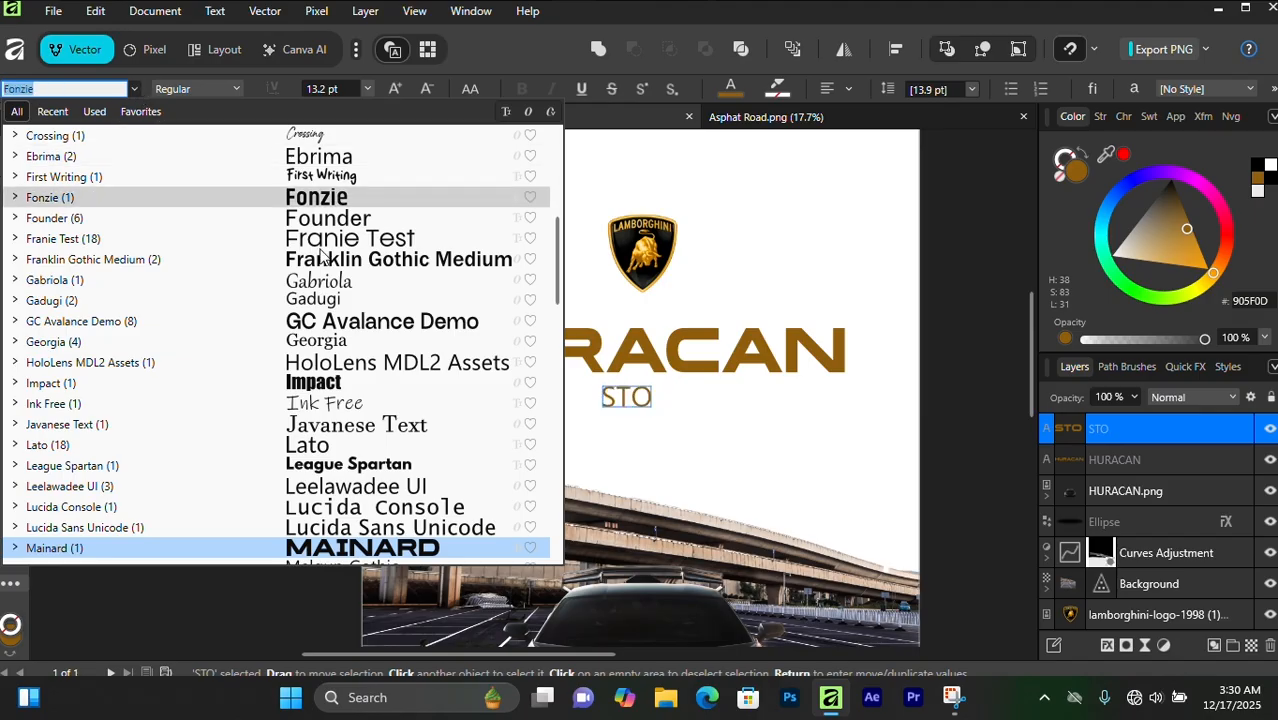
pyautogui.scroll(-13, 400, 320)
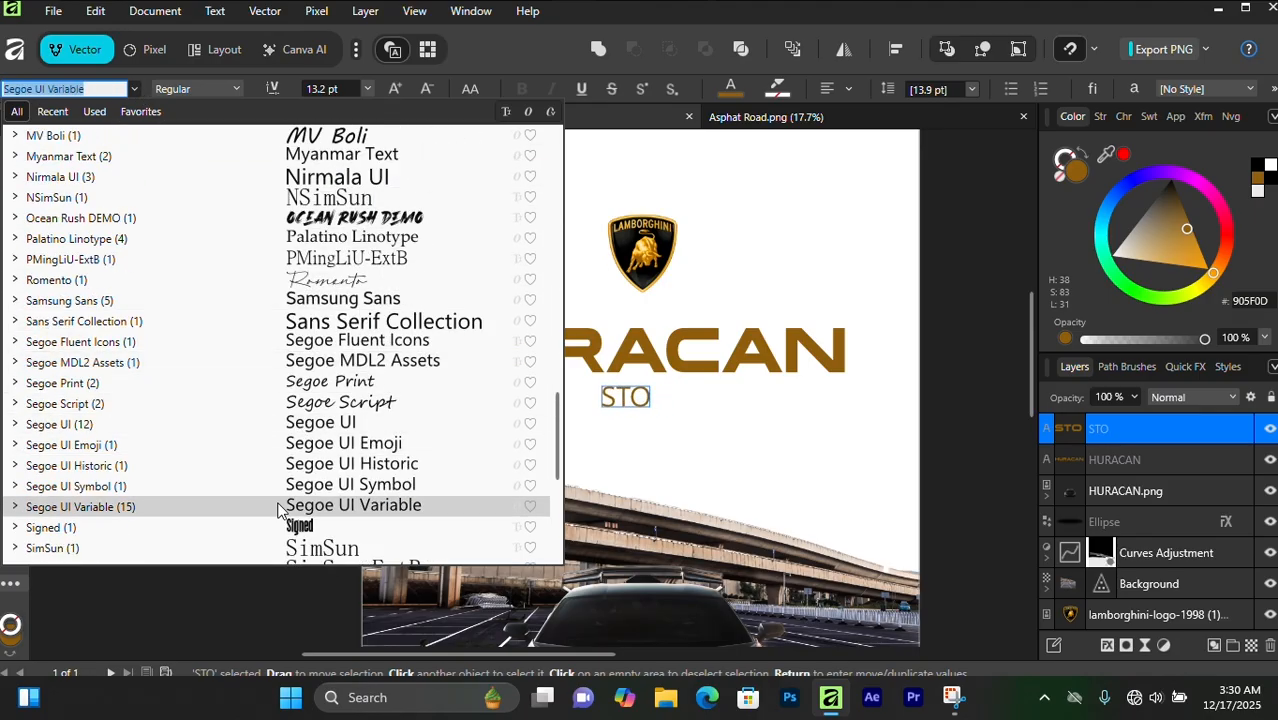
pyautogui.scroll(-3, 285, 508)
pyautogui.click(62, 342)
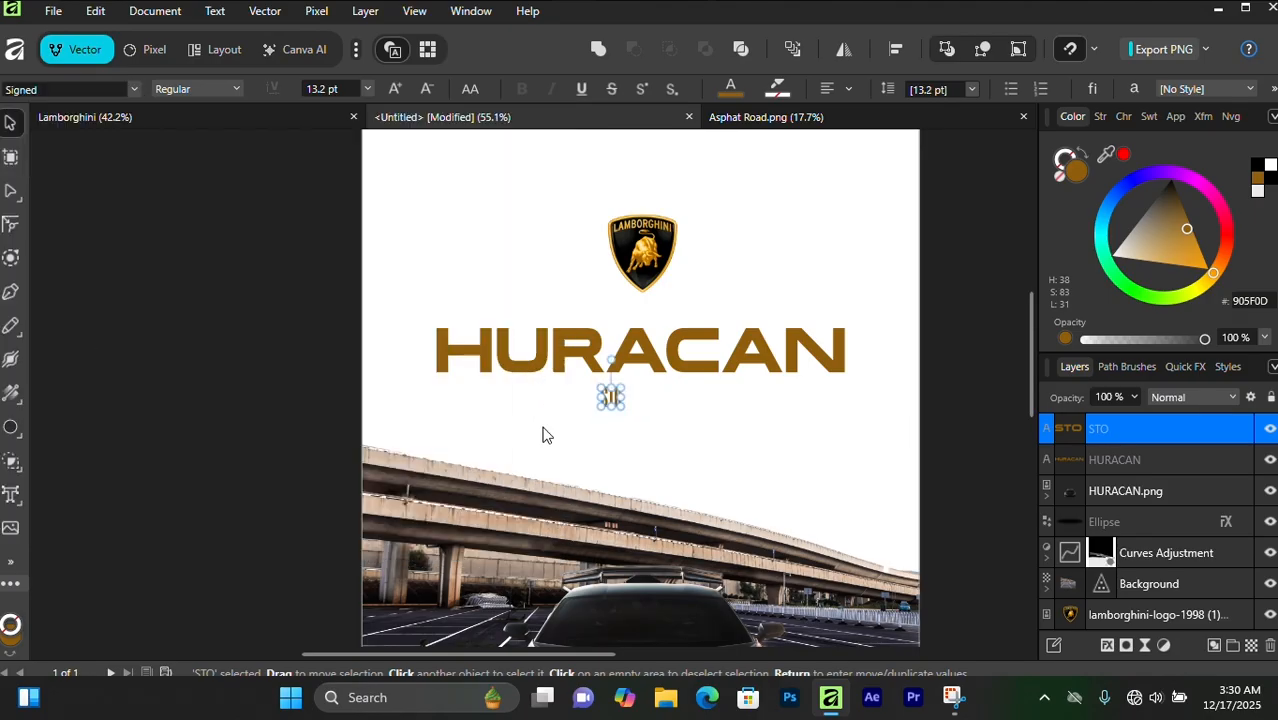
# Step: Enlarge the STO text to 33.2 pt and centre it beneath the HURACAN title
pyautogui.moveTo(621, 408); pyautogui.dragTo(650, 434)
pyautogui.moveTo(632, 420); pyautogui.dragTo(669, 441)
pyautogui.click(566, 402)
pyautogui.scroll(-3, 566, 400)
pyautogui.scroll(4, 563, 429)
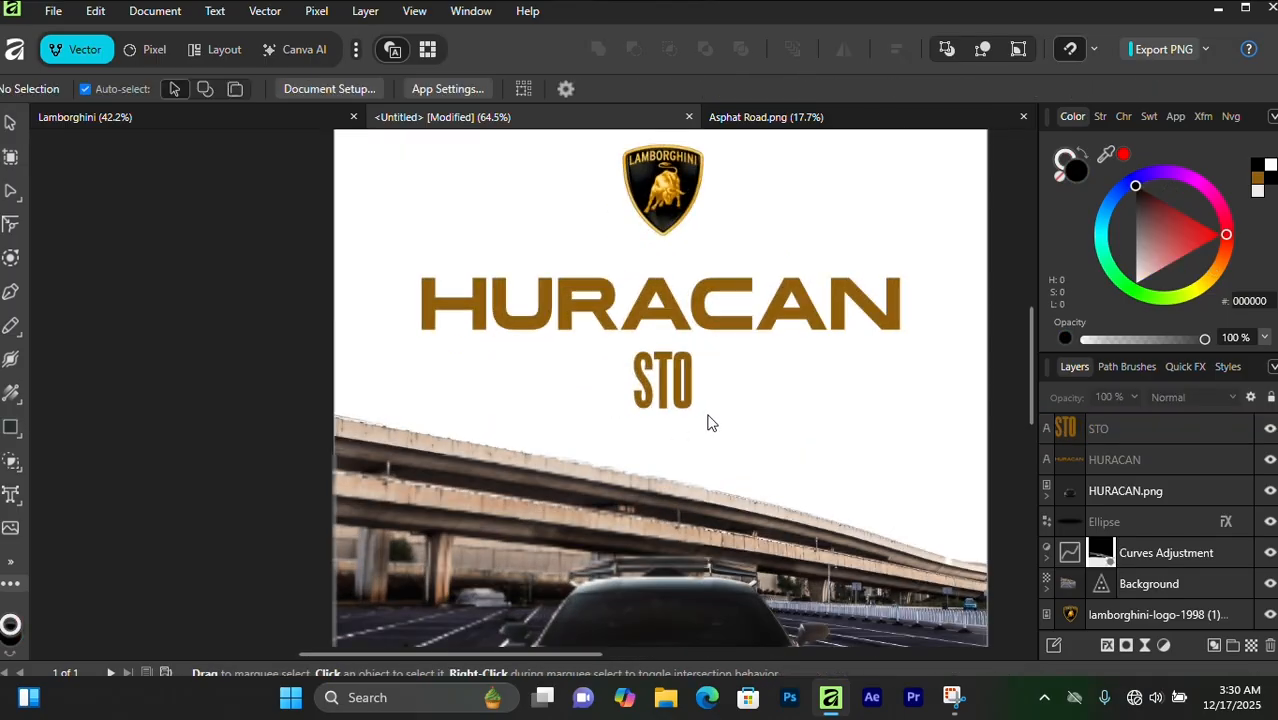
# Step: Recolour the STO text black and deselect it
pyautogui.click(656, 385)
pyautogui.scroll(1, 656, 400)
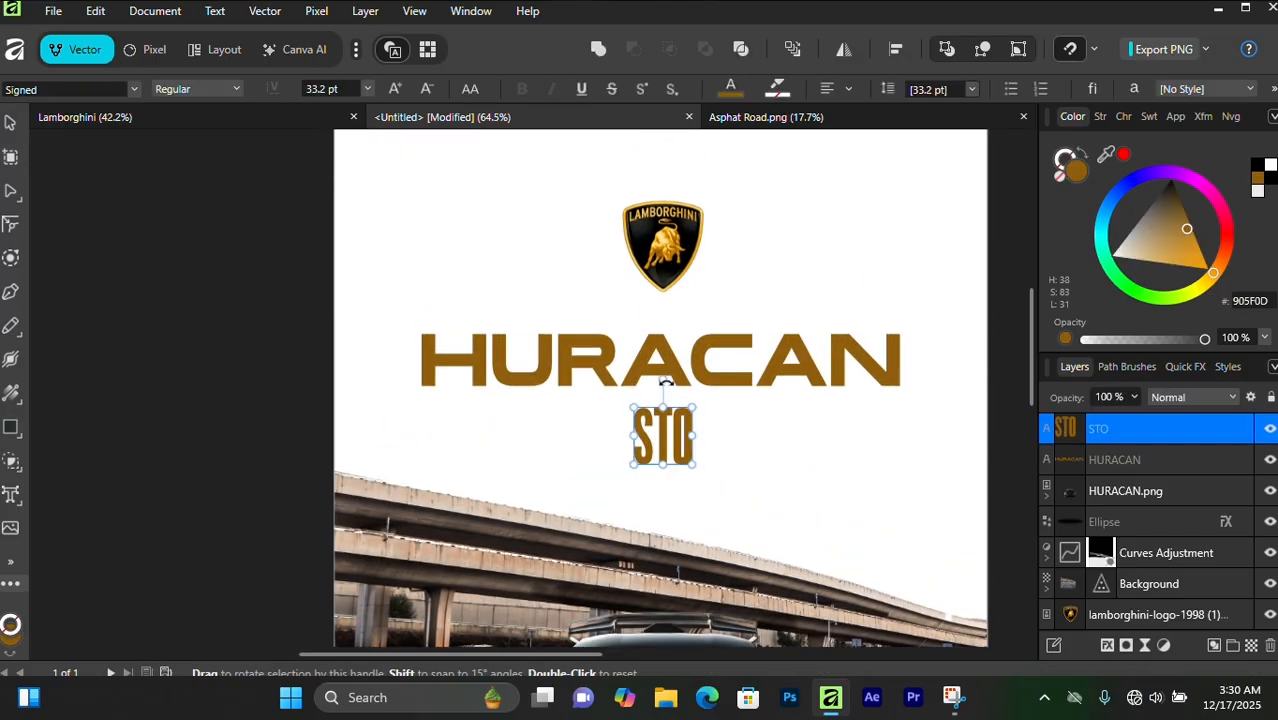
pyautogui.click(1262, 170)
pyautogui.click(656, 399)
pyautogui.scroll(1, 702, 400)
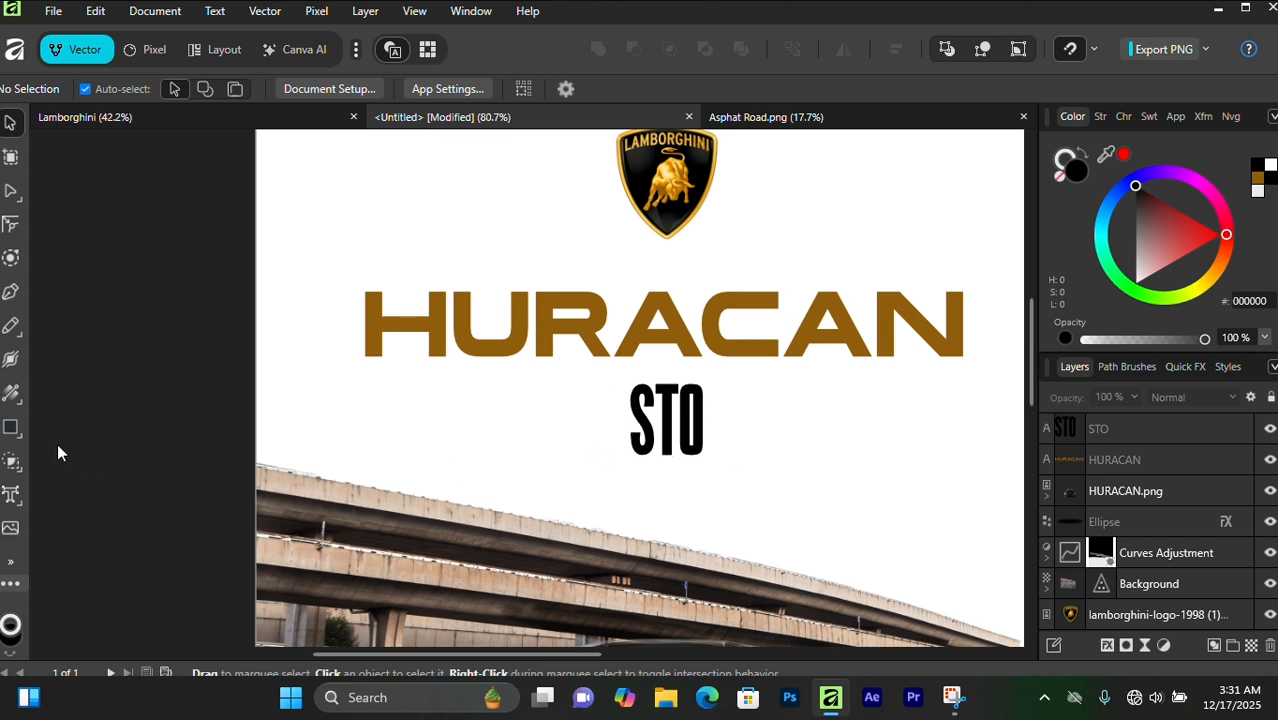
# Step: Draw a thin vertical black rectangle as tall as the STO text on its left and duplicate it to the right side
pyautogui.click(16, 429)
pyautogui.moveTo(605, 383)
pyautogui.mouseDown()
pyautogui.moveTo(616, 455)
pyautogui.moveTo(668, 432)
pyautogui.moveTo(718, 432)
pyautogui.mouseUp()
pyautogui.click(10, 121)
pyautogui.scroll(3, 716, 434)
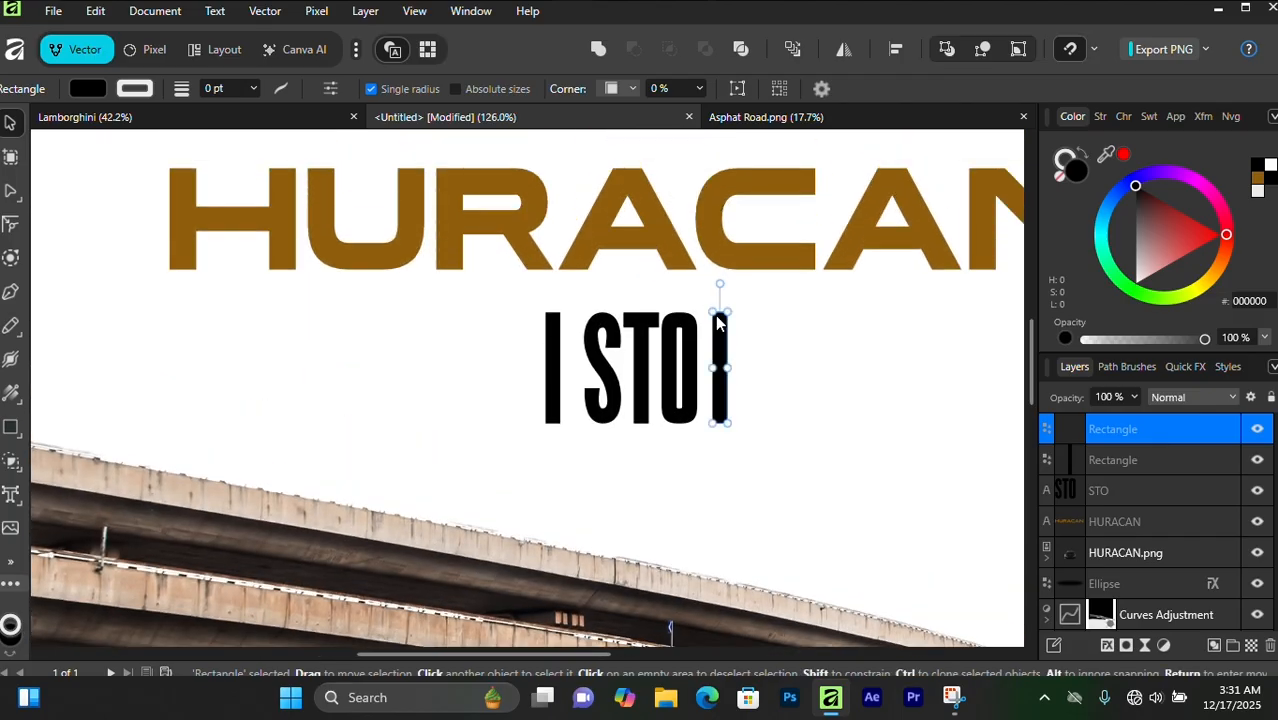
# Step: Recolour the vertical bar after STO red and the bar before it green (#339129), leaving nothing selected
pyautogui.scroll(1, 720, 420)
pyautogui.moveTo(1229, 234)
pyautogui.mouseDown()
pyautogui.moveTo(1222, 264)
pyautogui.moveTo(1226, 242)
pyautogui.moveTo(1138, 295)
pyautogui.mouseUp()
pyautogui.click(1192, 224)
pyautogui.click(554, 376)
pyautogui.click(1168, 265)
pyautogui.scroll(-5, 760, 400)
pyautogui.click(696, 442)
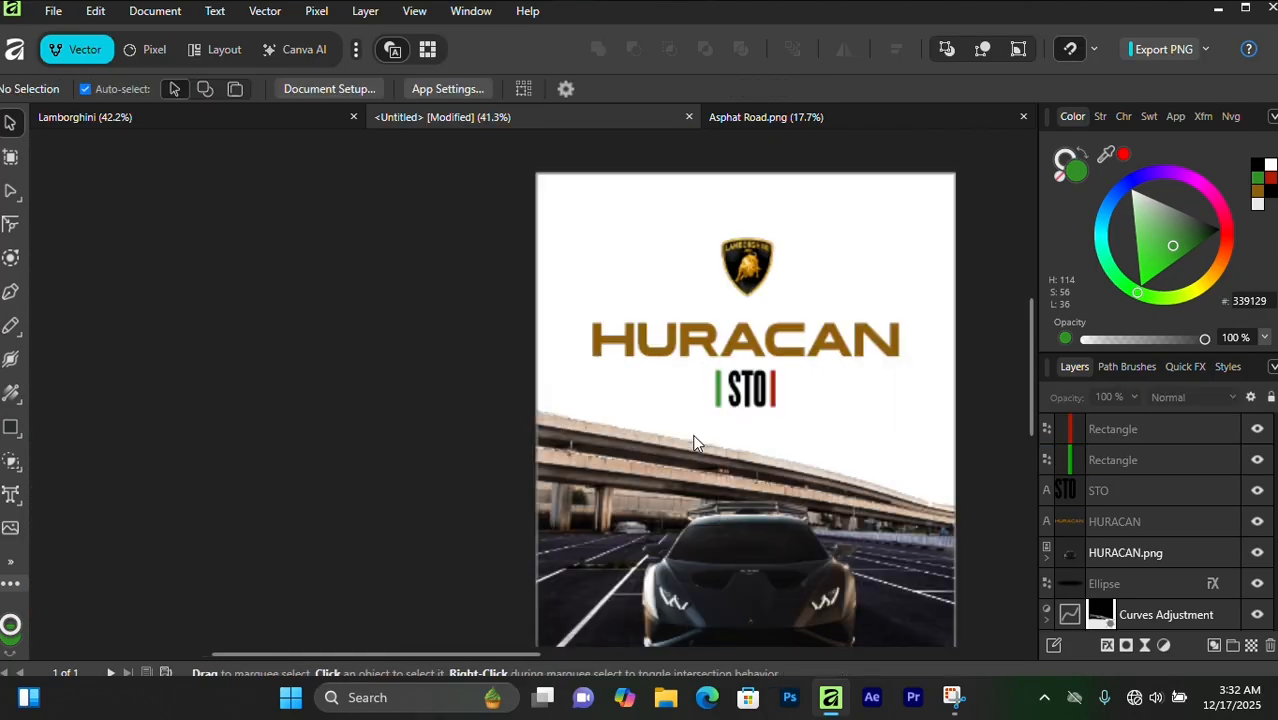
# Step: Examine how the car's lighting and edges match the parking lot background across the poster
pyautogui.scroll(4, 721, 470)
pyautogui.scroll(-3, 730, 483)
pyautogui.scroll(3, 730, 488)
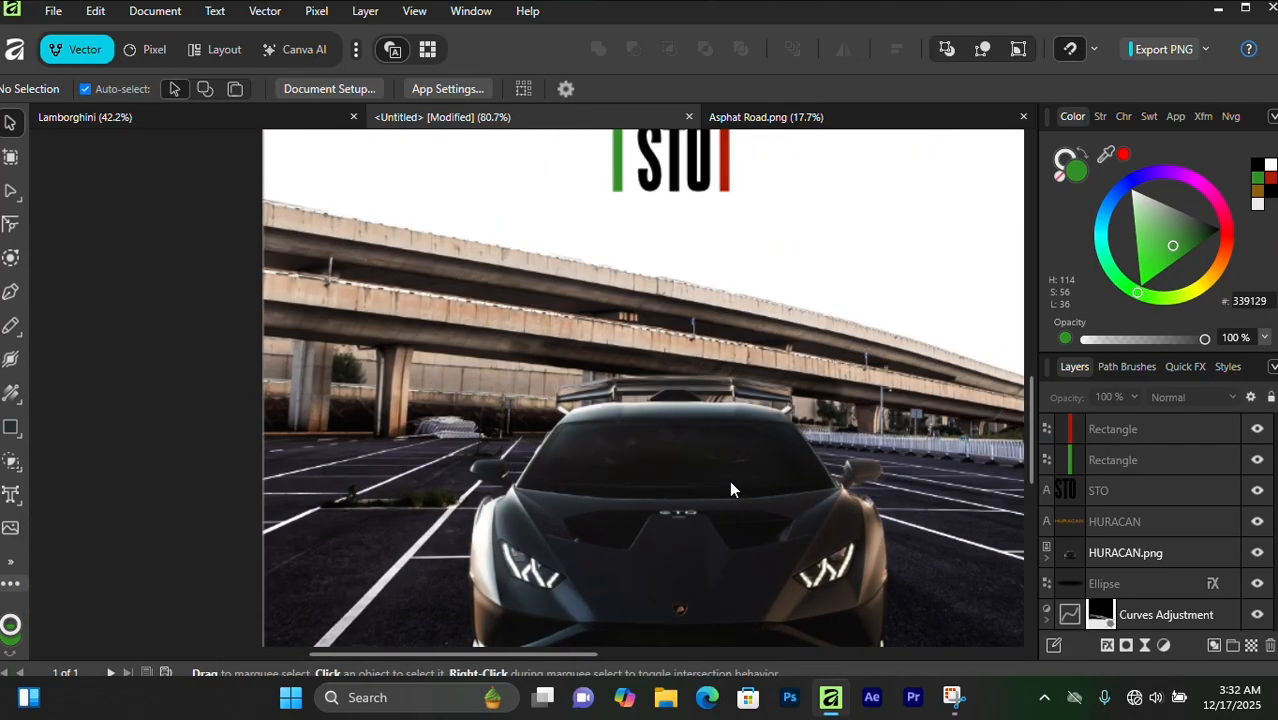
pyautogui.scroll(-4, 314, 236)
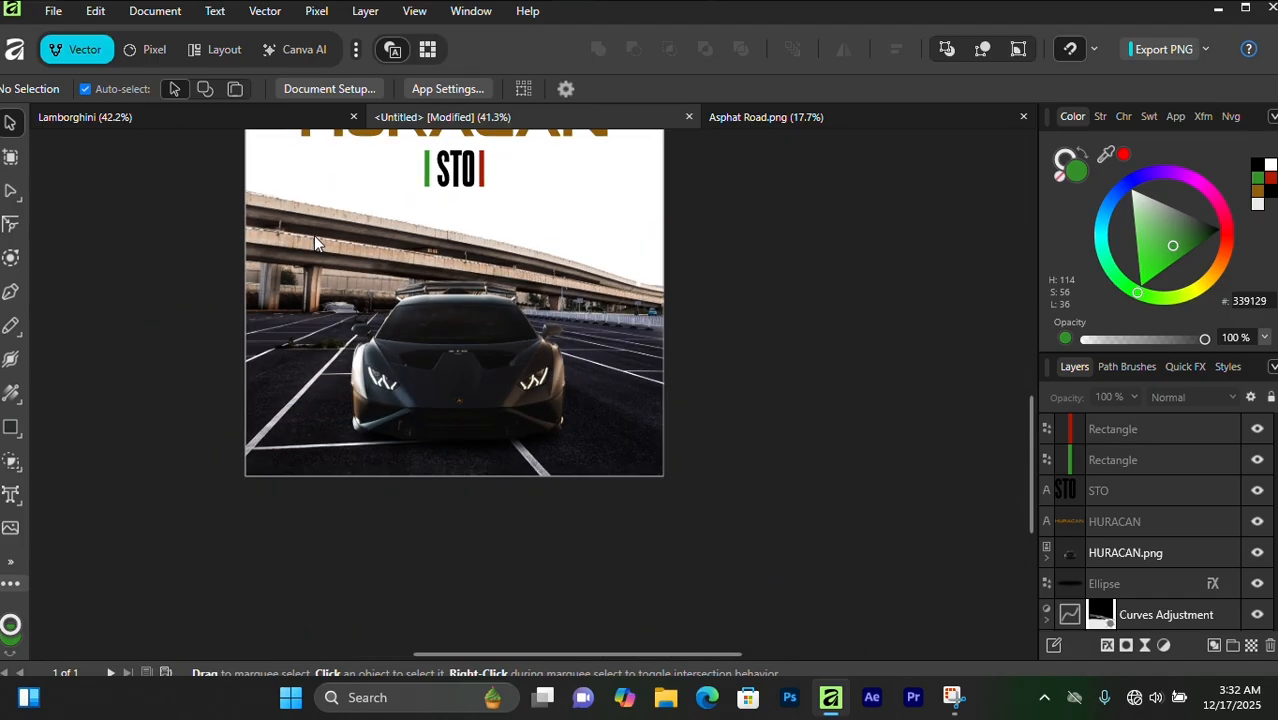
pyautogui.moveTo(442, 271); pyautogui.dragTo(481, 301)
pyautogui.scroll(2, 496, 380)
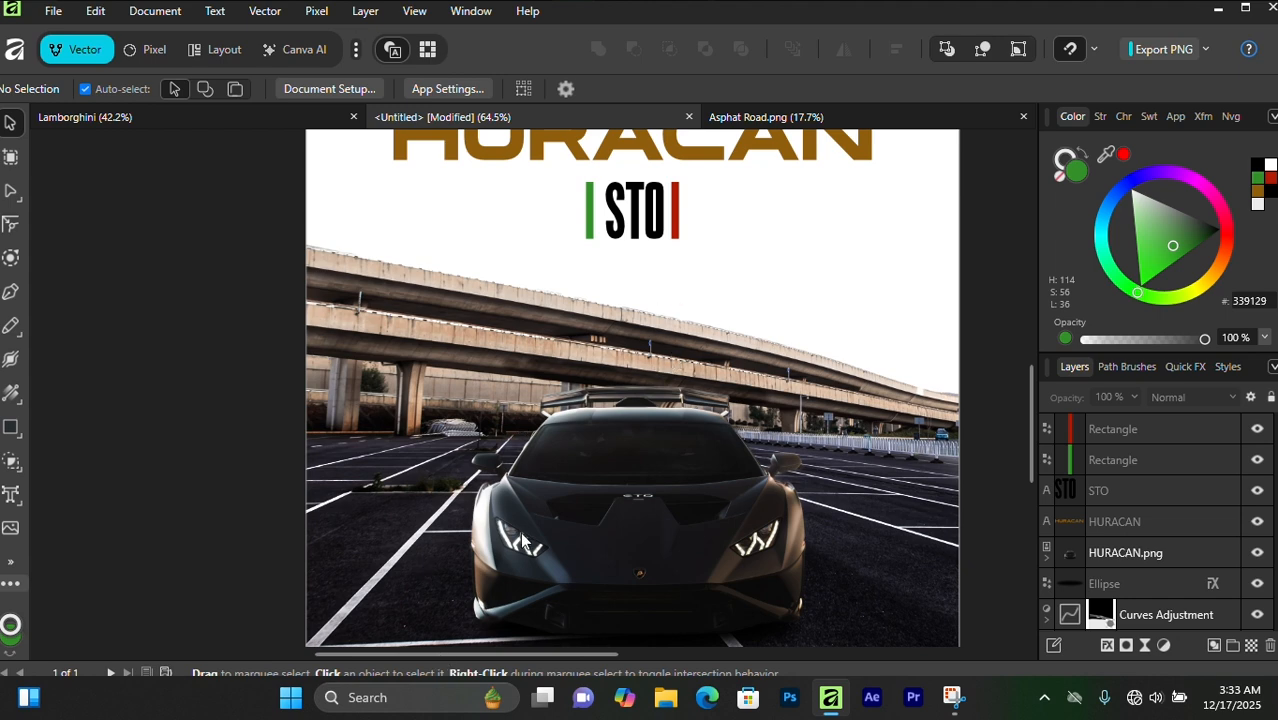
pyautogui.scroll(2, 509, 462)
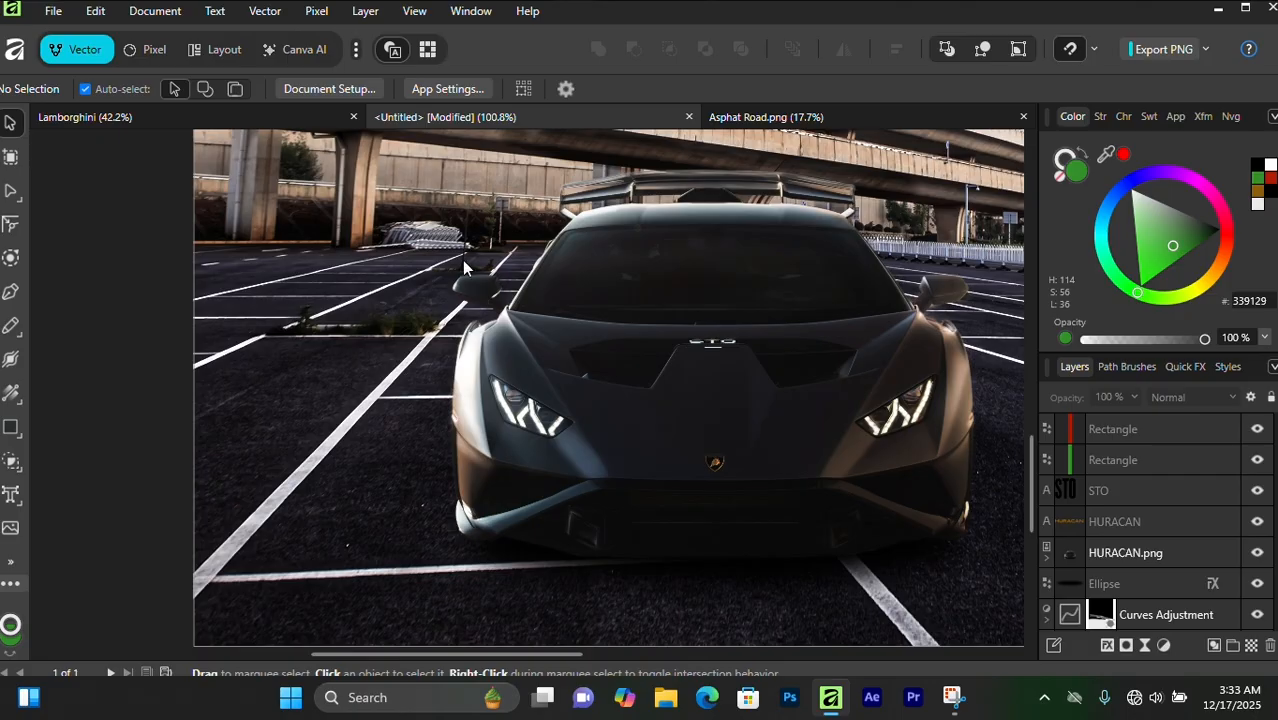
pyautogui.scroll(1, 463, 267)
# Step: Add an Exposure adjustment above the HURACAN.png car layer and set its exposure to 2.195
pyautogui.click(1124, 551)
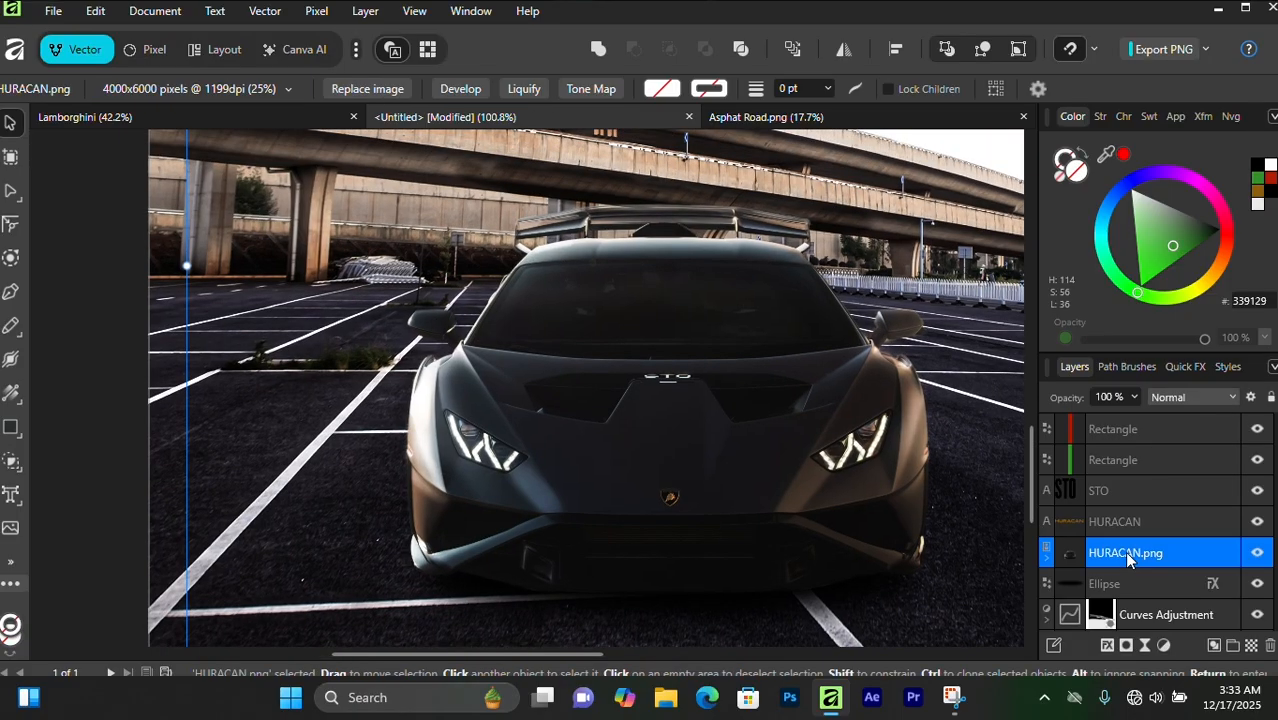
pyautogui.click(1163, 646)
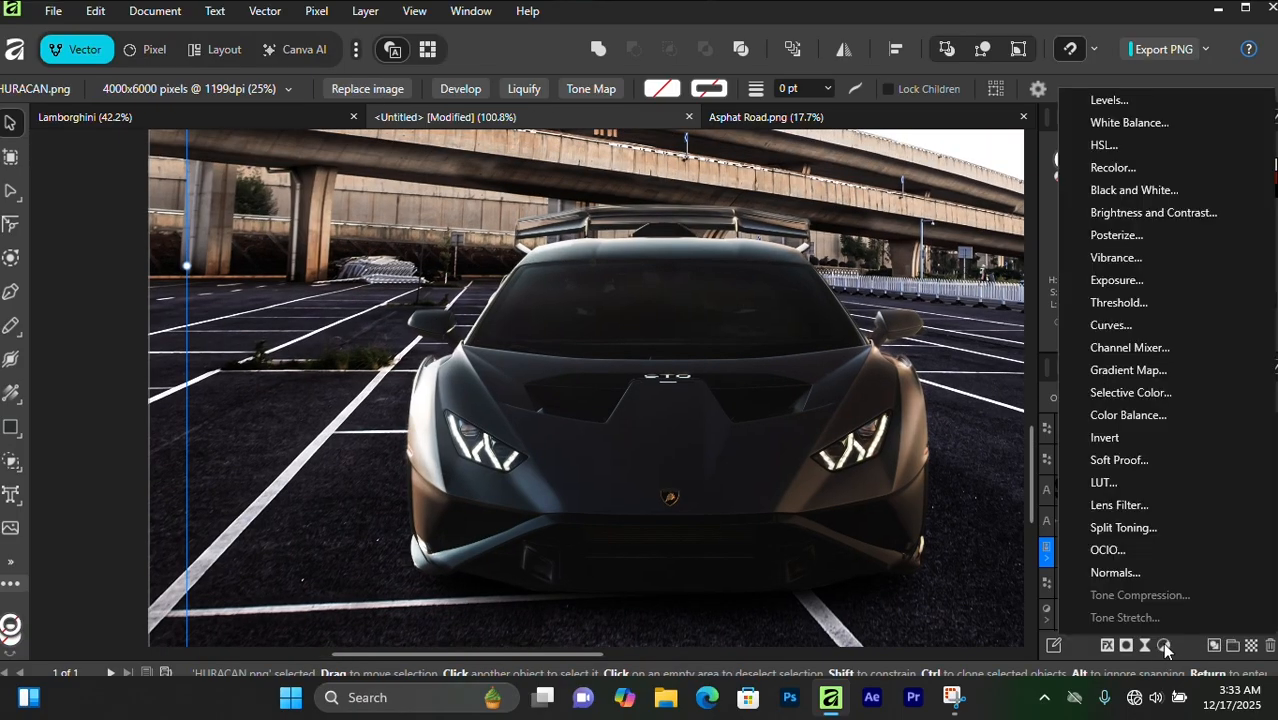
pyautogui.click(1115, 280)
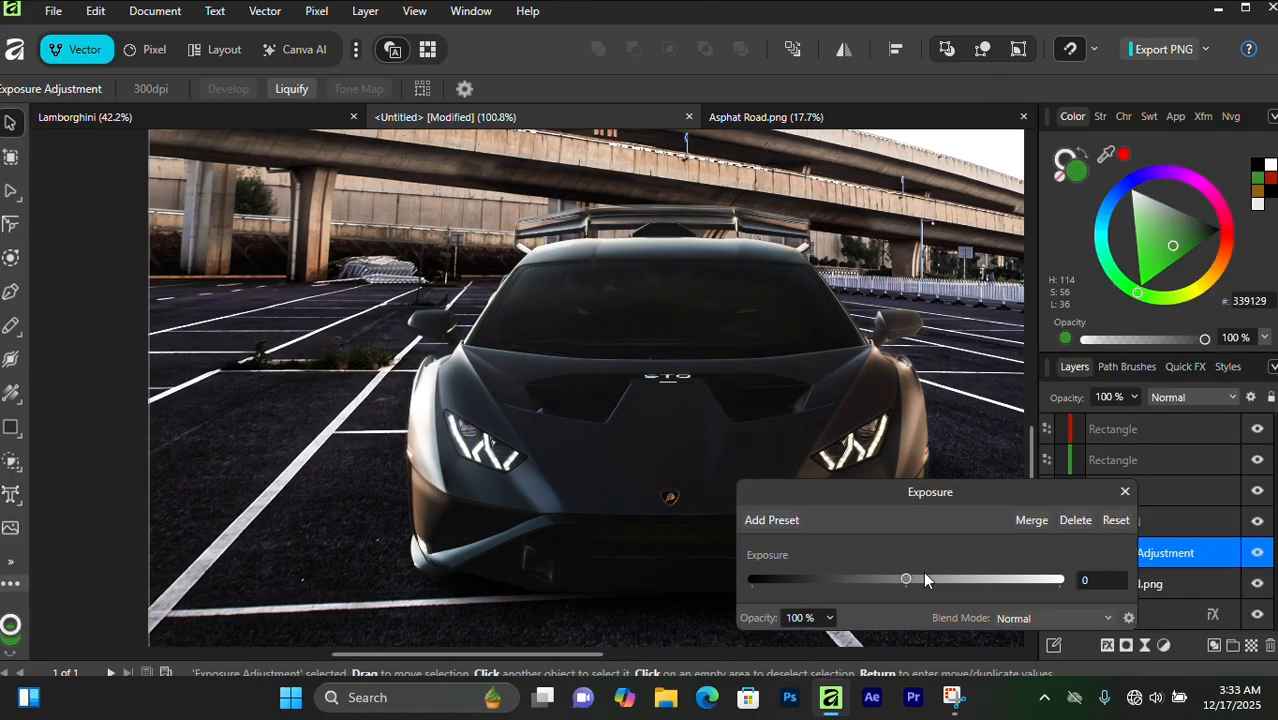
pyautogui.moveTo(902, 578); pyautogui.dragTo(922, 577)
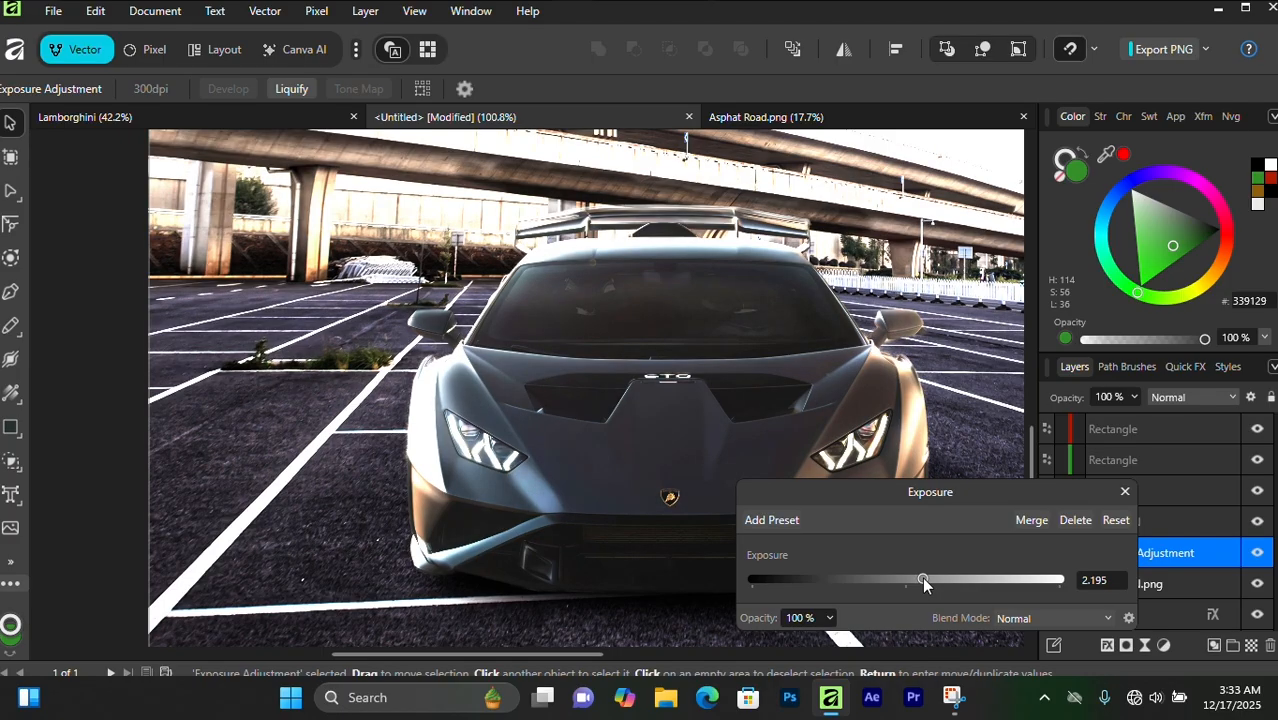
pyautogui.scroll(3, 683, 405)
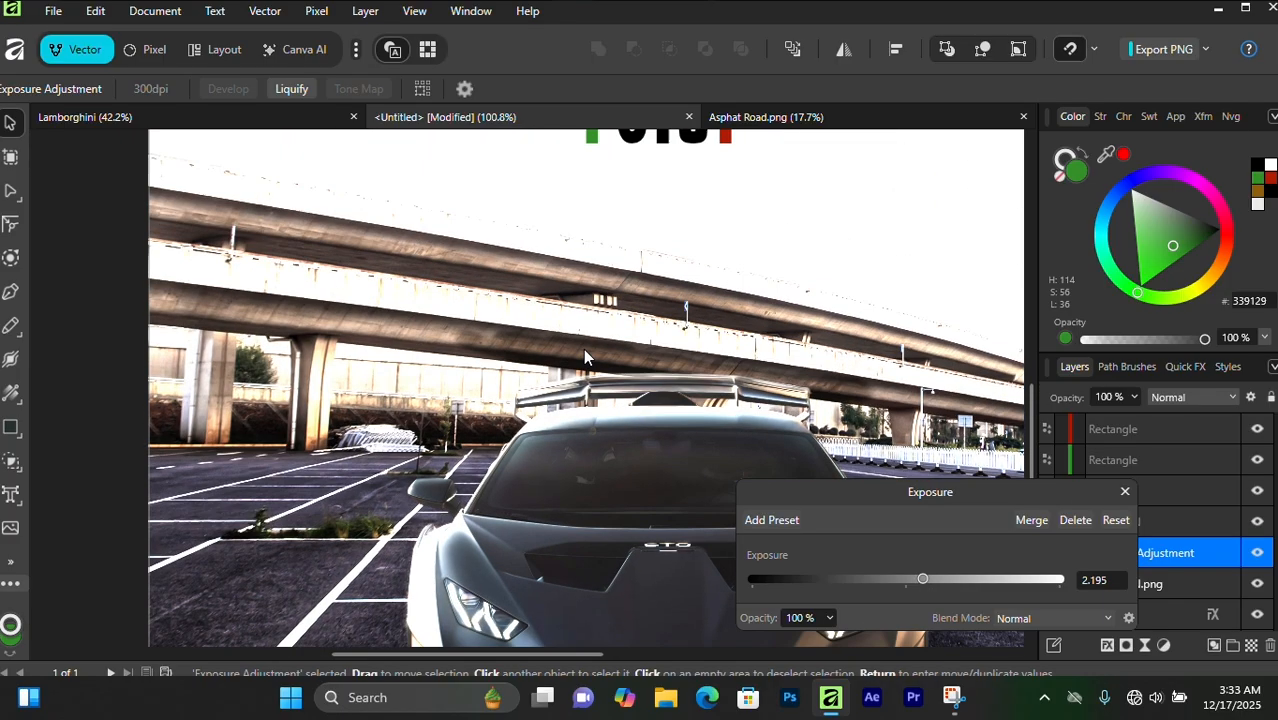
pyautogui.scroll(-3, 583, 348)
pyautogui.click(1125, 492)
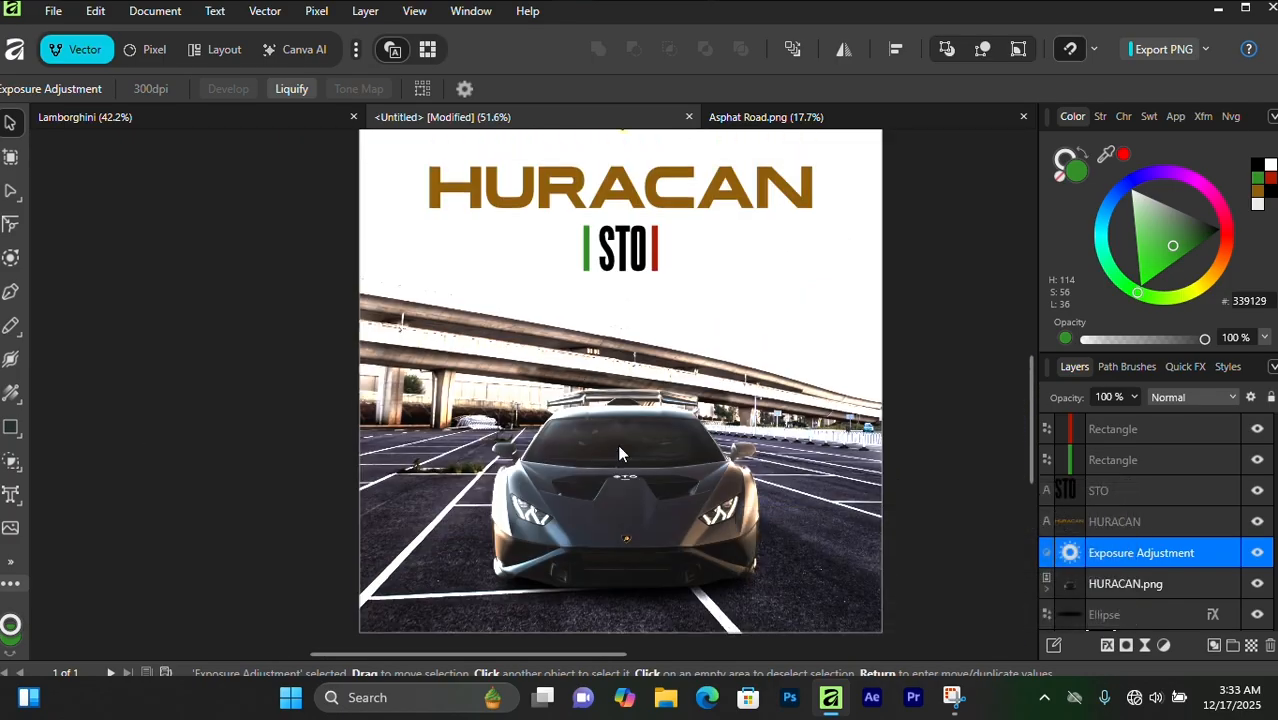
# Step: Add a mask to the Exposure adjustment and invert it so the brightening is hidden everywhere
pyautogui.scroll(-1, 617, 444)
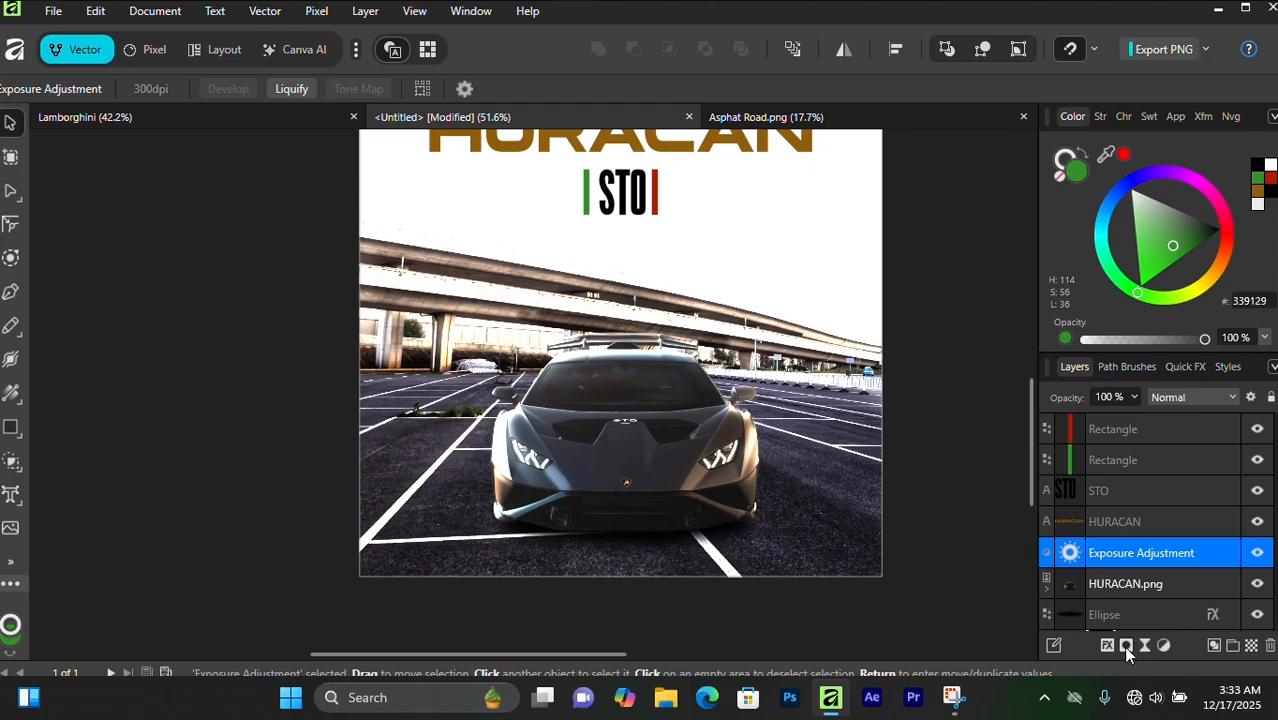
pyautogui.click(1125, 646)
pyautogui.rightClick(1063, 557)
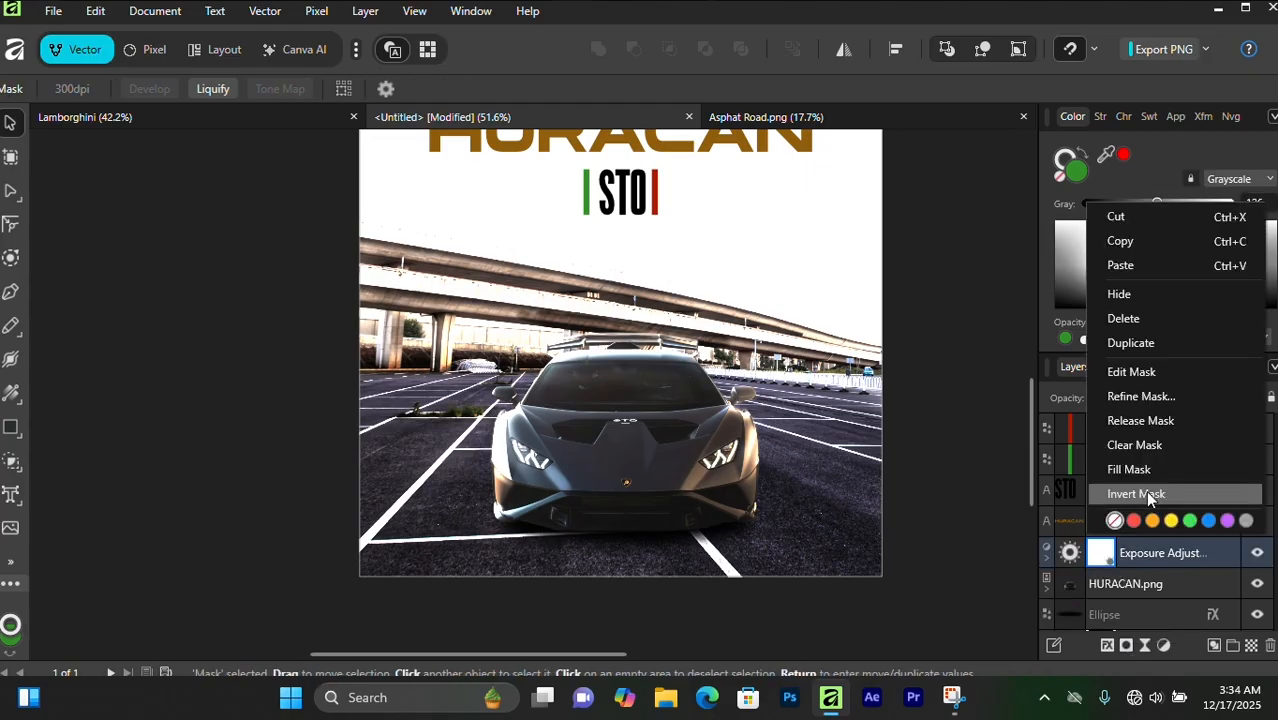
pyautogui.click(1120, 495)
pyautogui.scroll(3, 588, 469)
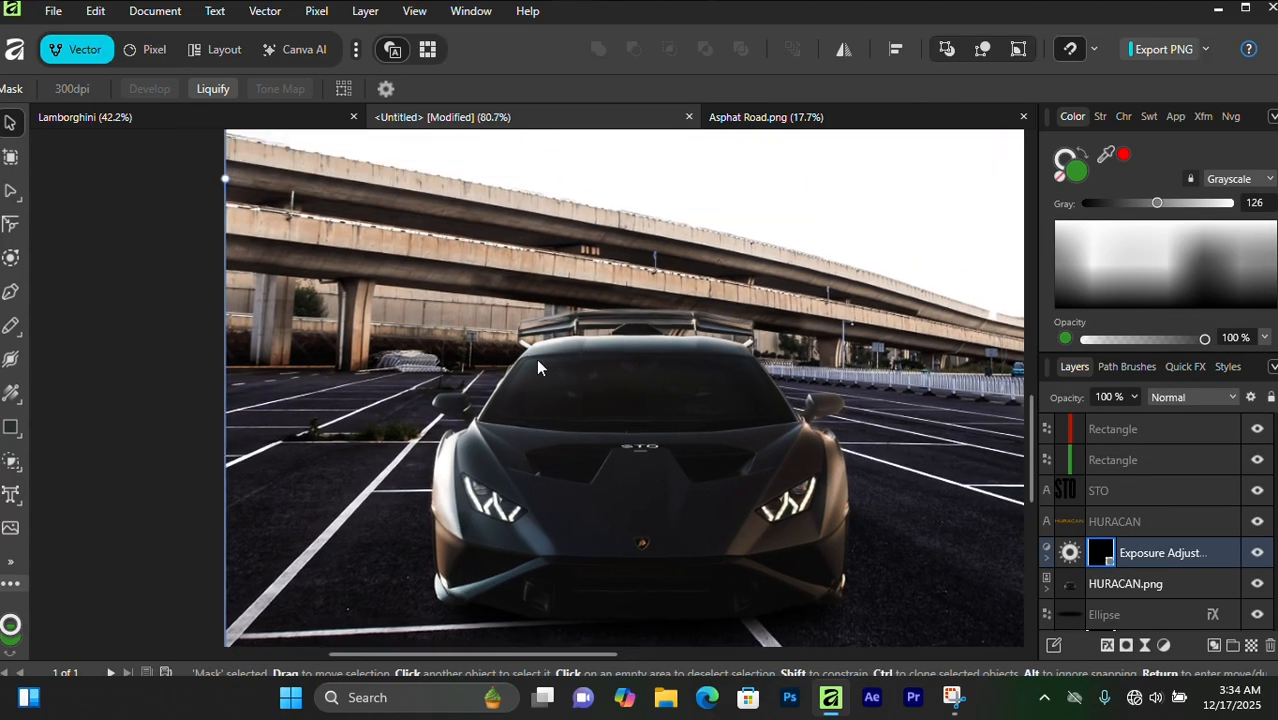
# Step: Paint light grey on the exposure mask with a 69 px brush to brighten the fender beside the car's left-hand headlight
pyautogui.click(155, 50)
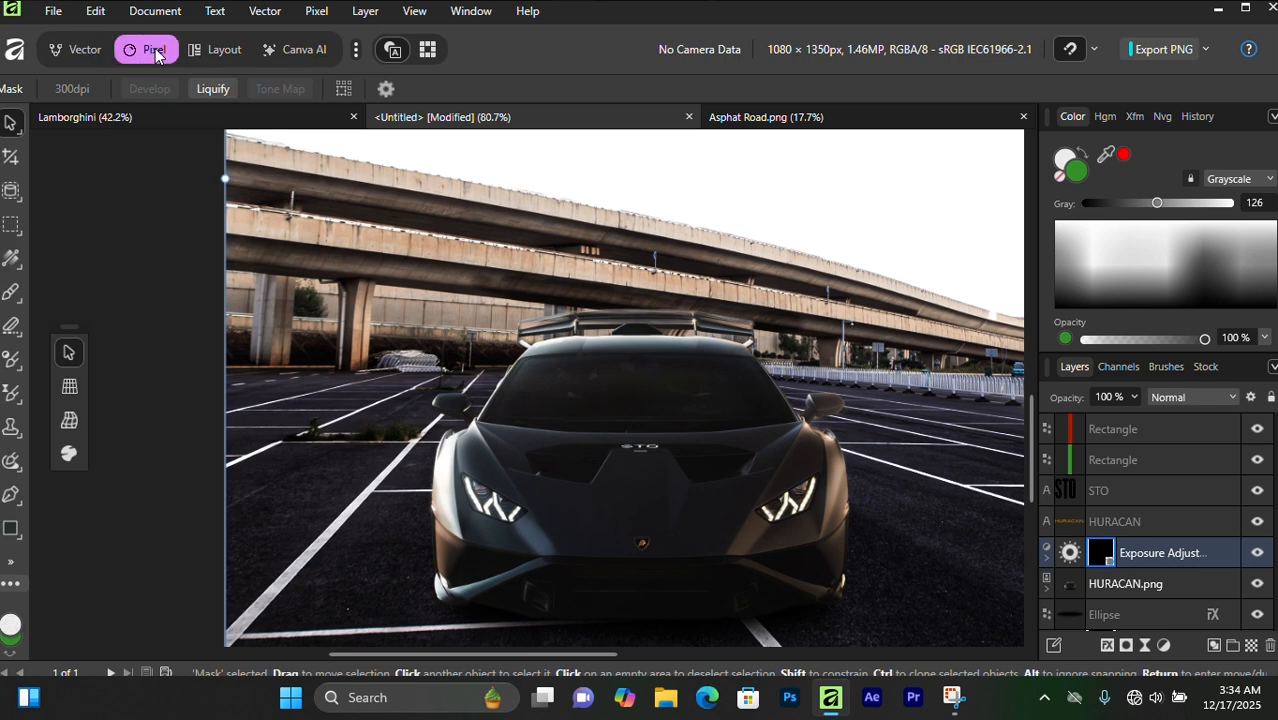
pyautogui.click(10, 293)
pyautogui.scroll(1, 507, 447)
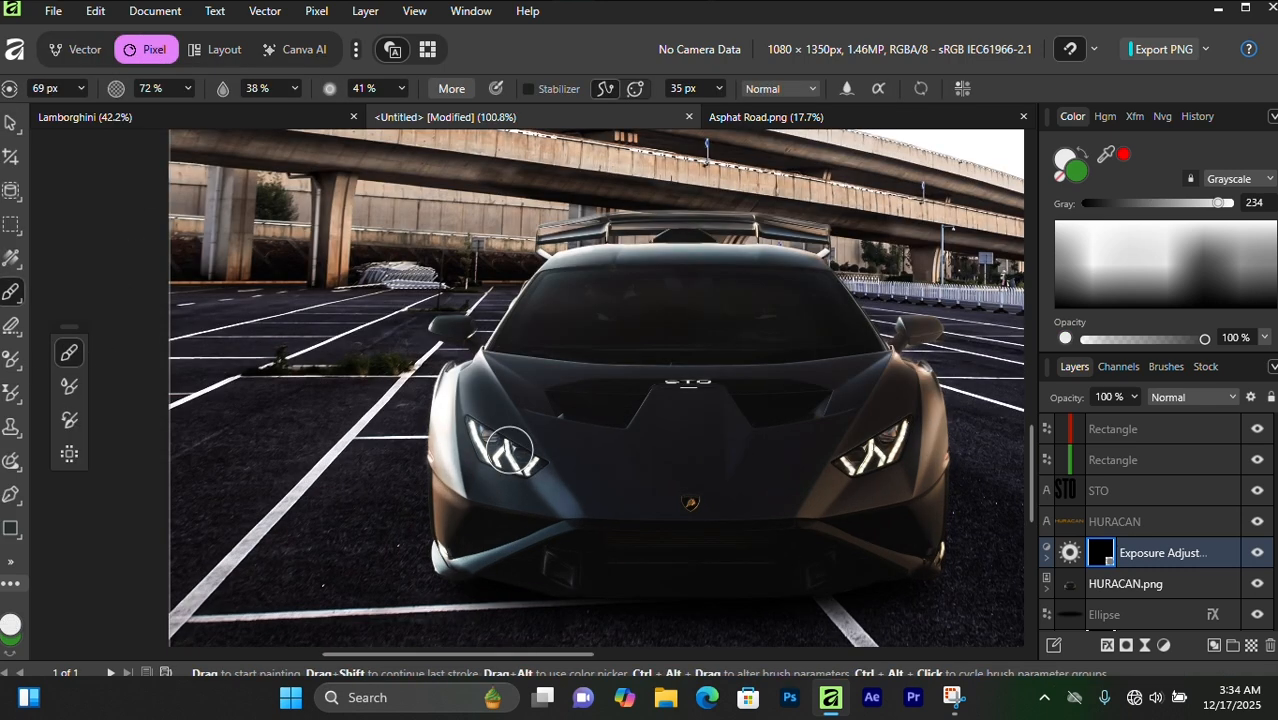
pyautogui.scroll(5, 507, 447)
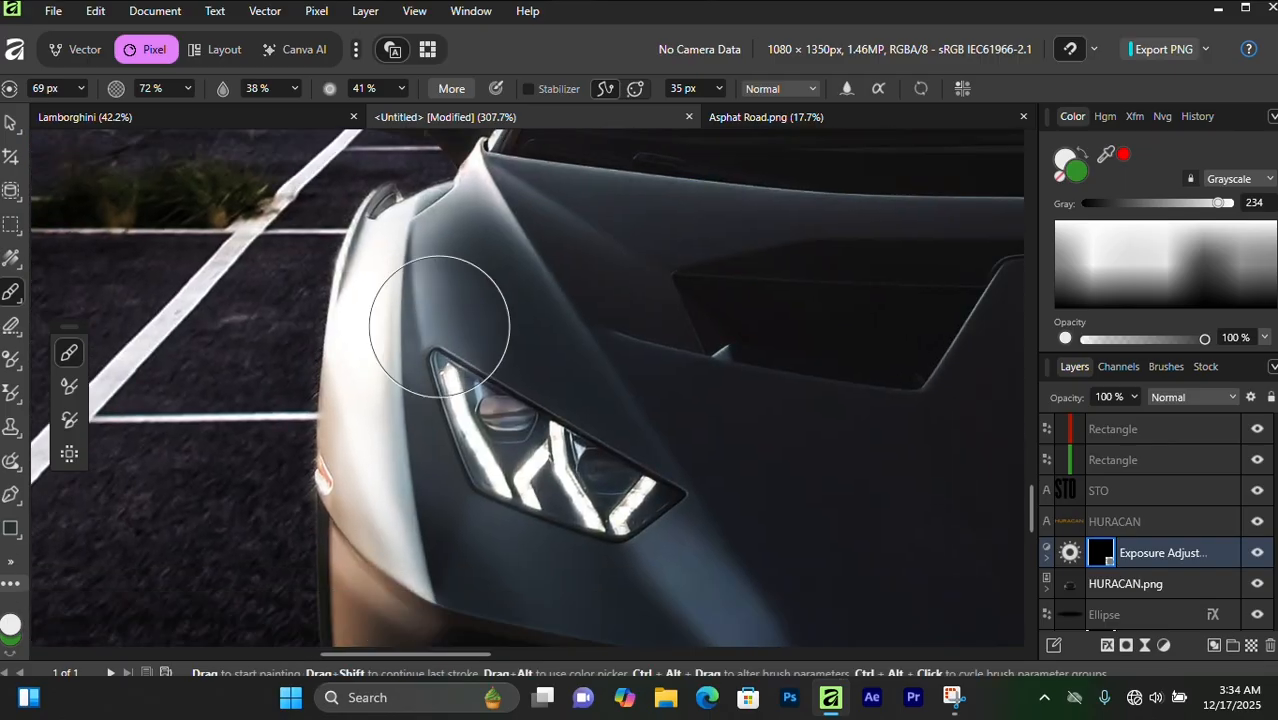
pyautogui.moveTo(398, 298); pyautogui.dragTo(388, 310)
pyautogui.scroll(-2, 388, 310)
pyautogui.moveTo(385, 400)
pyautogui.mouseDown()
pyautogui.moveTo(371, 352)
pyautogui.moveTo(357, 510)
pyautogui.mouseUp()
pyautogui.scroll(-5, 359, 509)
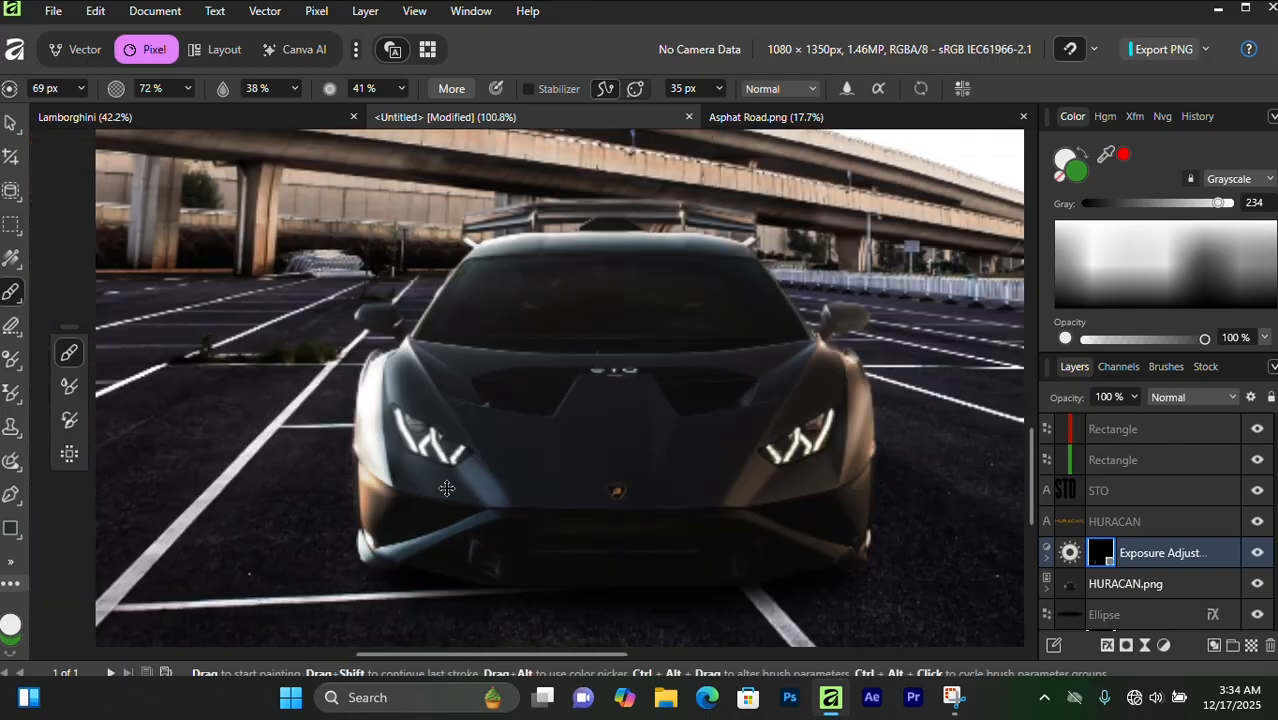
# Step: Brighten the car's right-hand fender and front bumper highlights on the exposure mask, reducing the brush to 43 px
pyautogui.scroll(3, 816, 448)
pyautogui.scroll(1, 870, 283)
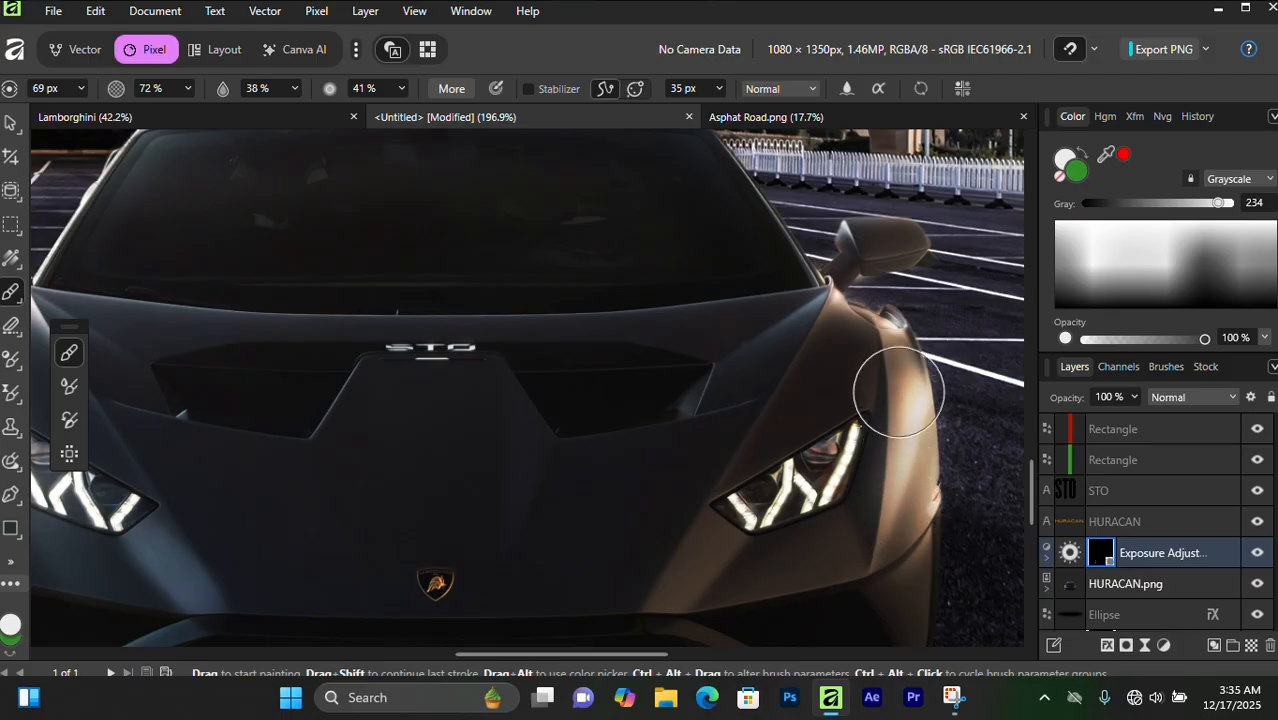
pyautogui.scroll(2, 853, 402)
pyautogui.scroll(-4, 875, 410)
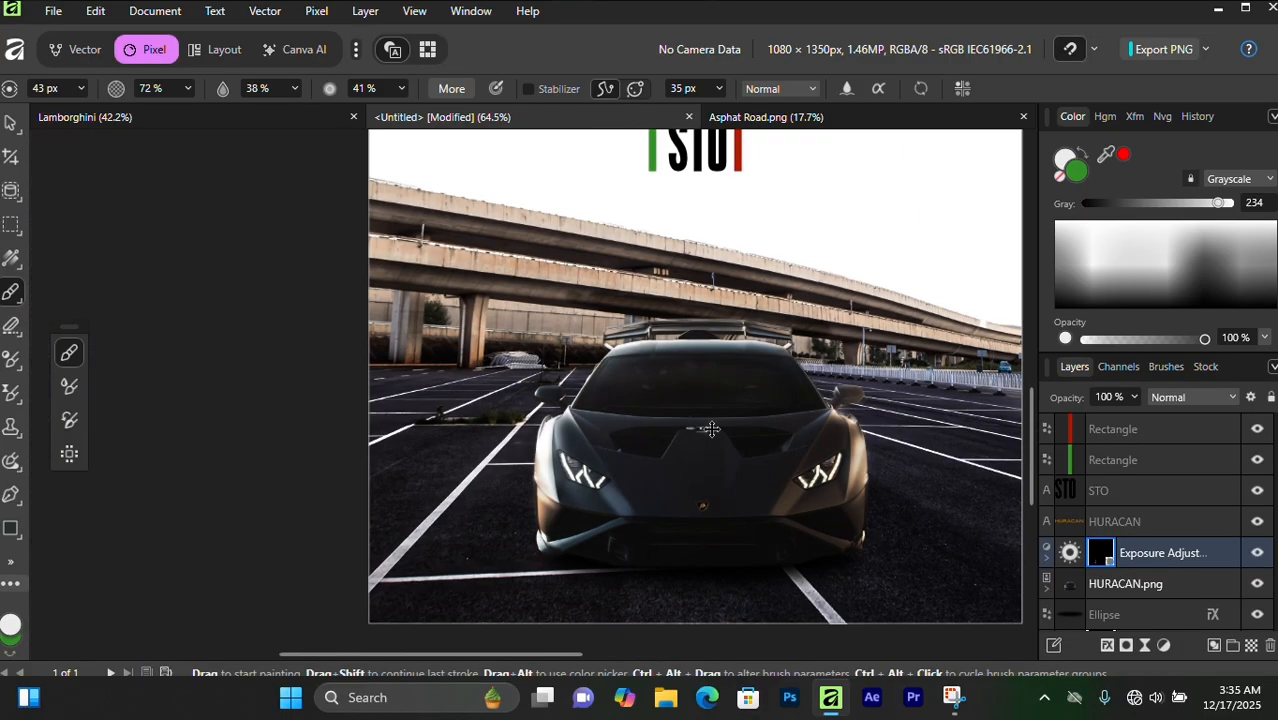
pyautogui.scroll(7, 365, 506)
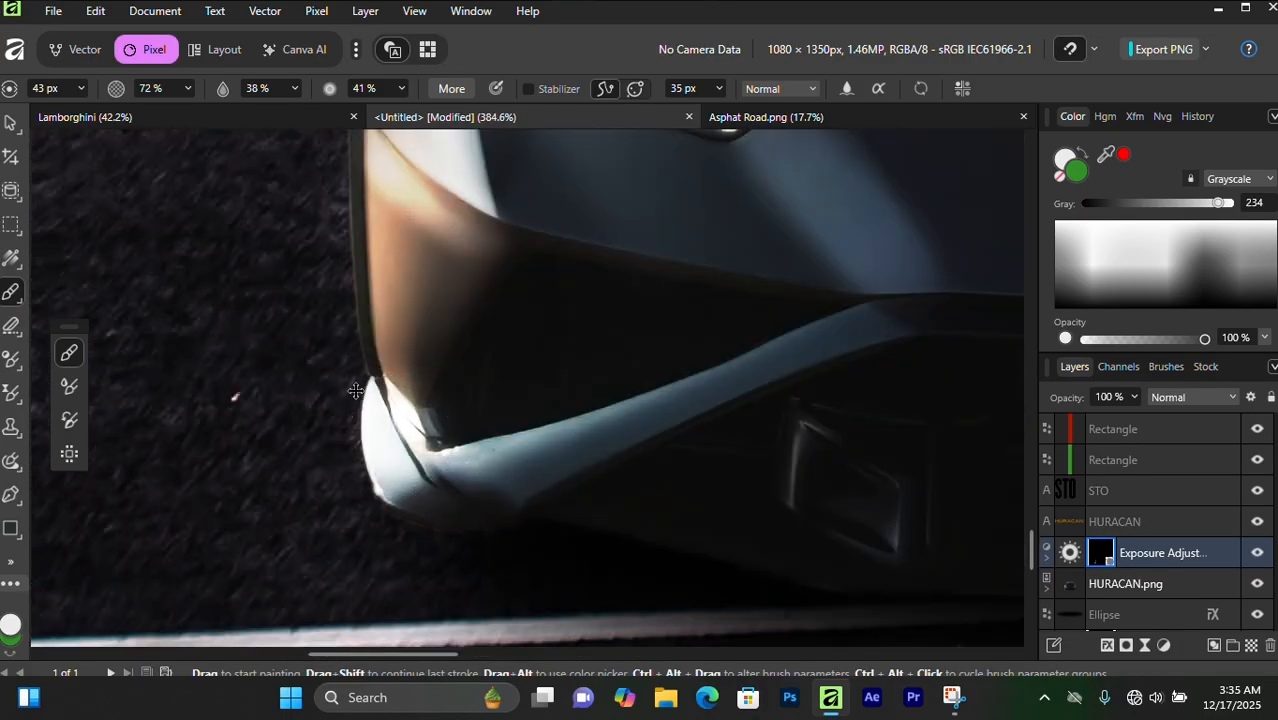
pyautogui.scroll(-7, 356, 391)
pyautogui.scroll(4, 756, 513)
pyautogui.scroll(-5, 724, 462)
pyautogui.scroll(4, 453, 435)
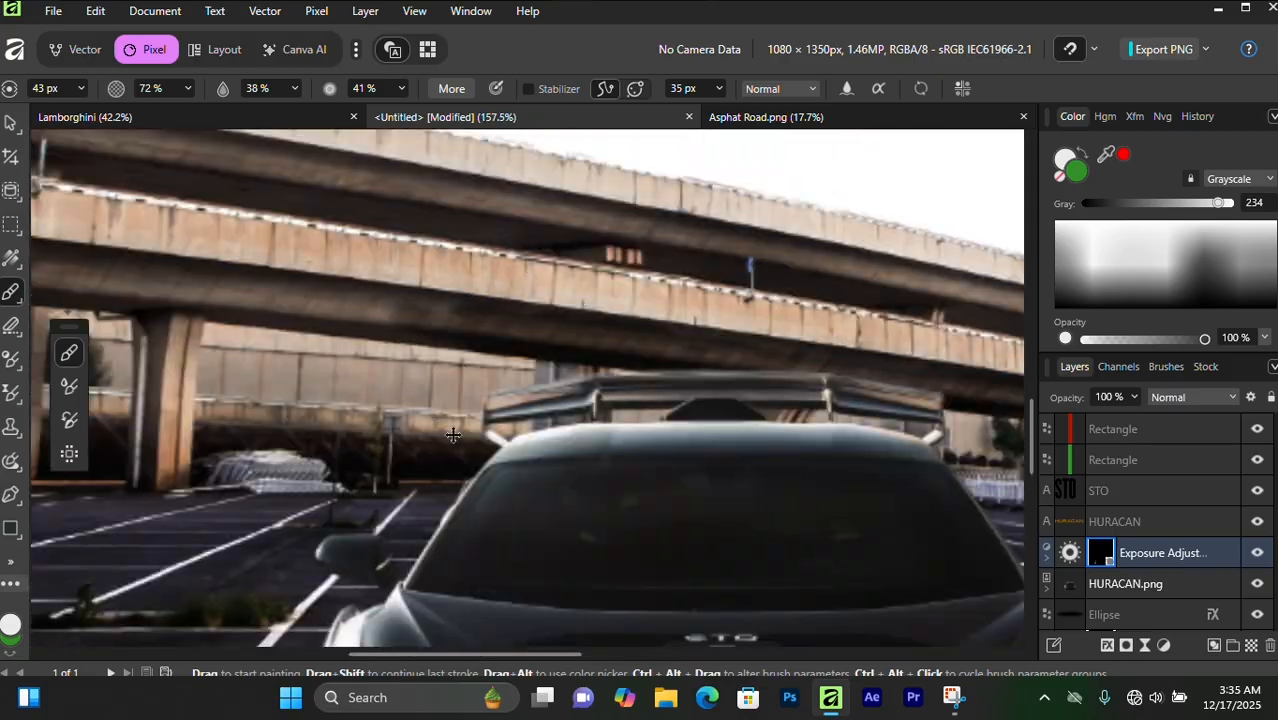
# Step: Brighten the left-hand mirror, roof edge and rear wing on the exposure mask, using a 26 px brush for the wing
pyautogui.scroll(4, 453, 435)
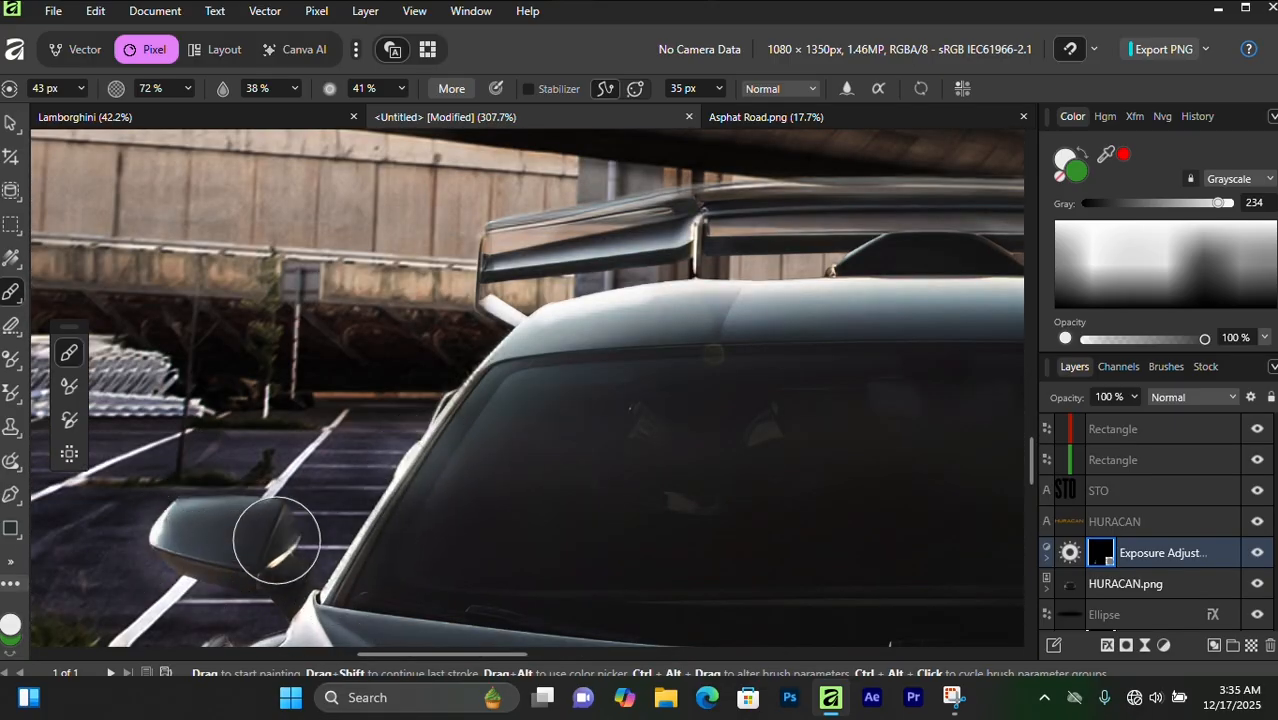
pyautogui.scroll(-4, 250, 530)
pyautogui.scroll(4, 420, 410)
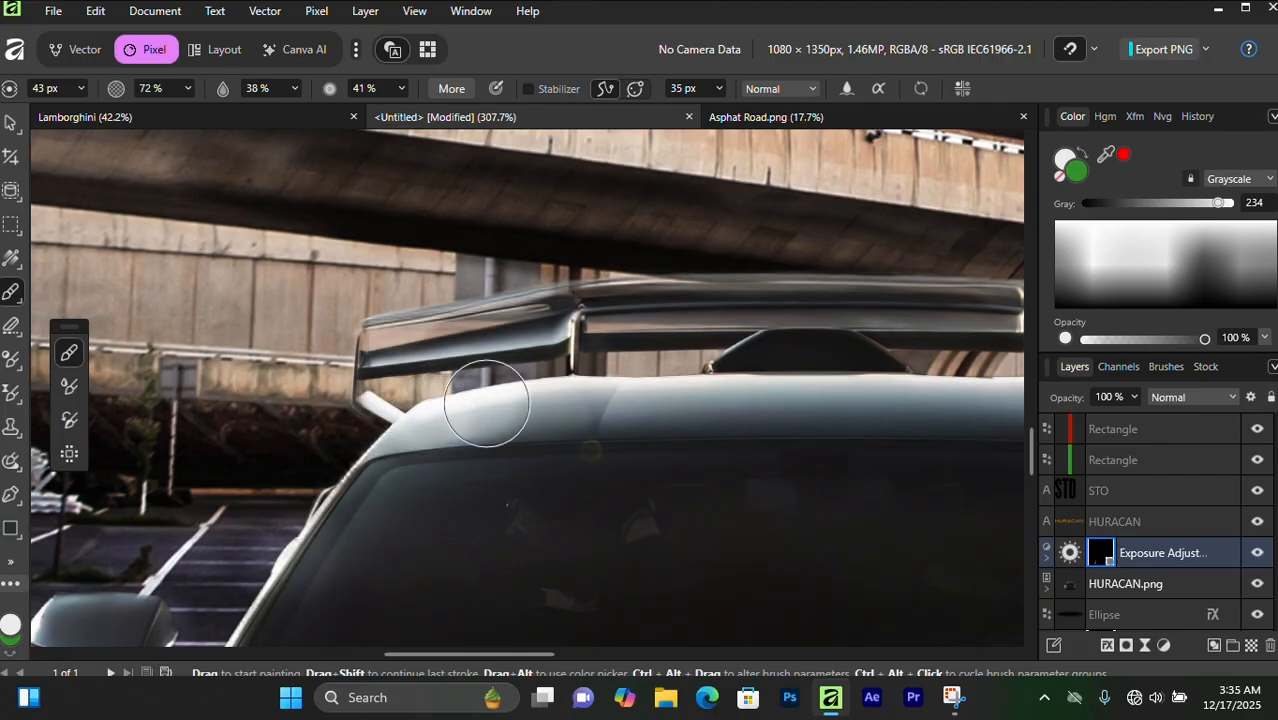
pyautogui.moveTo(487, 403); pyautogui.dragTo(479, 413)
pyautogui.press('[')
pyautogui.press('[')
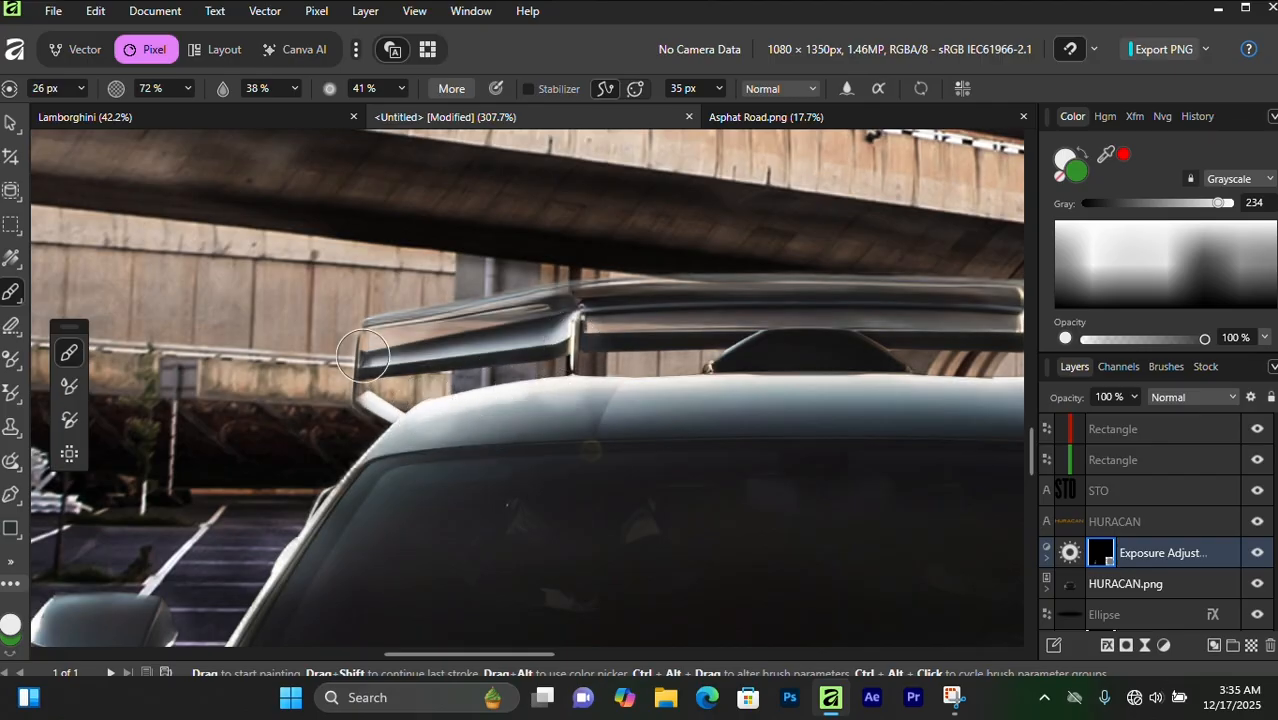
pyautogui.moveTo(412, 335)
pyautogui.mouseDown()
pyautogui.moveTo(526, 315)
pyautogui.moveTo(727, 328)
pyautogui.mouseUp()
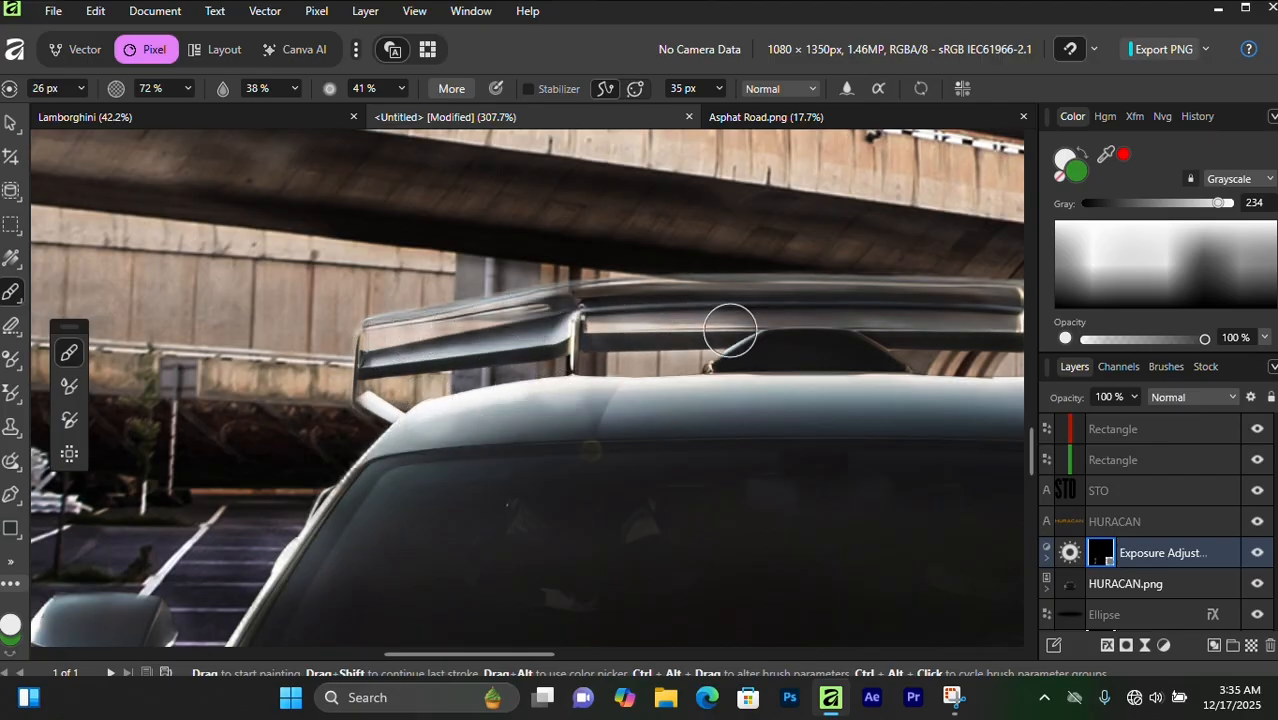
# Step: Review the painted highlights on the car and compare them with the Exposure adjustment hidden and shown
pyautogui.scroll(-4, 740, 330)
pyautogui.scroll(-4, 968, 323)
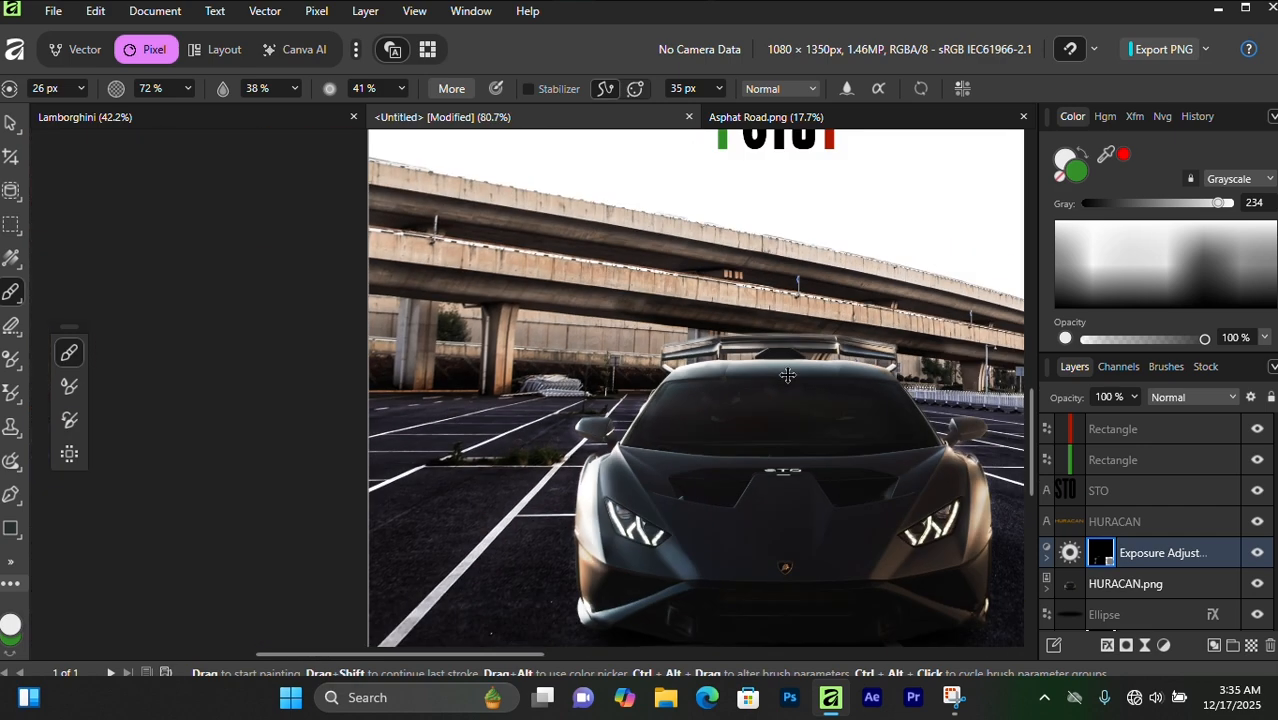
pyautogui.scroll(4, 580, 457)
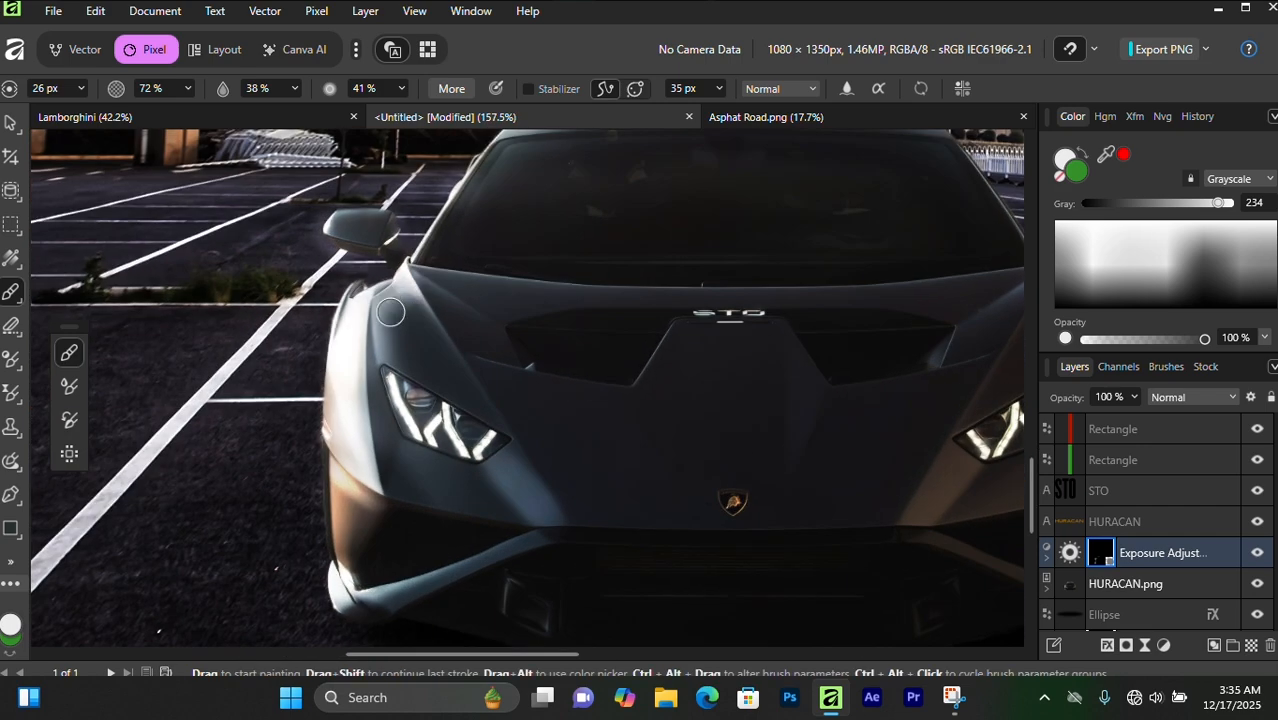
pyautogui.scroll(-6, 390, 312)
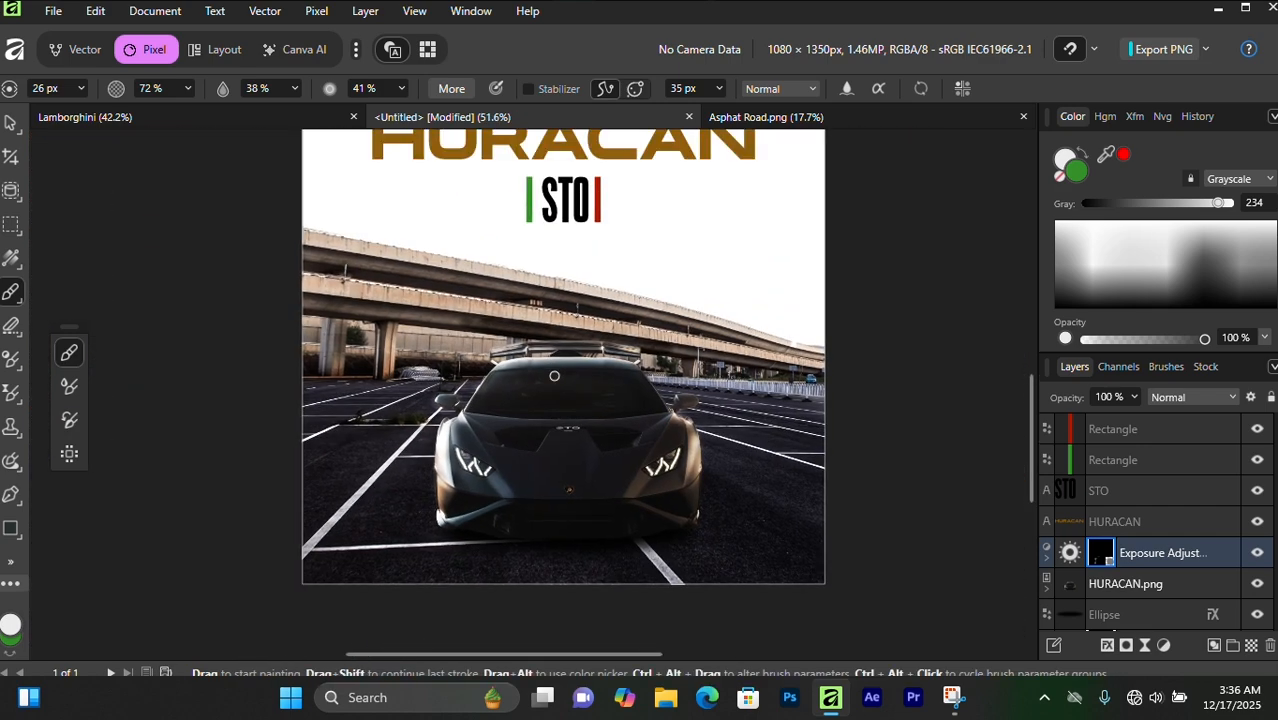
pyautogui.scroll(1, 551, 378)
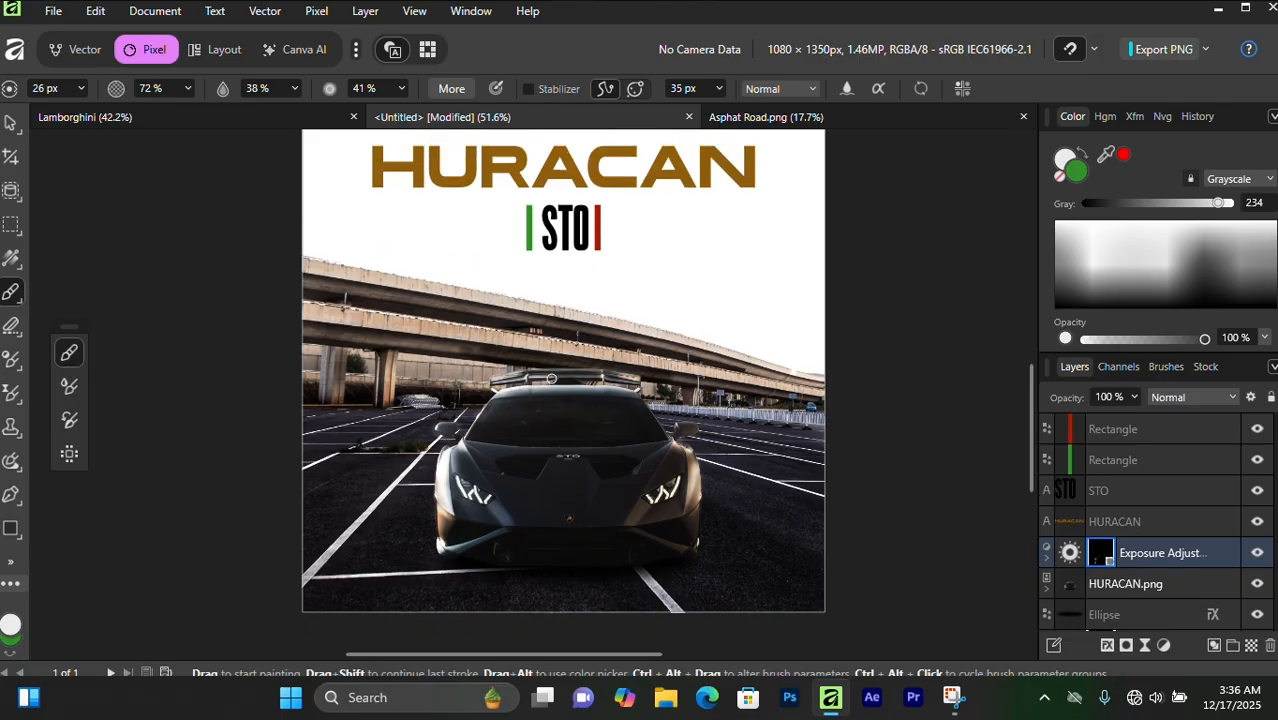
pyautogui.scroll(-3, 551, 378)
pyautogui.scroll(1, 551, 378)
pyautogui.press('v')
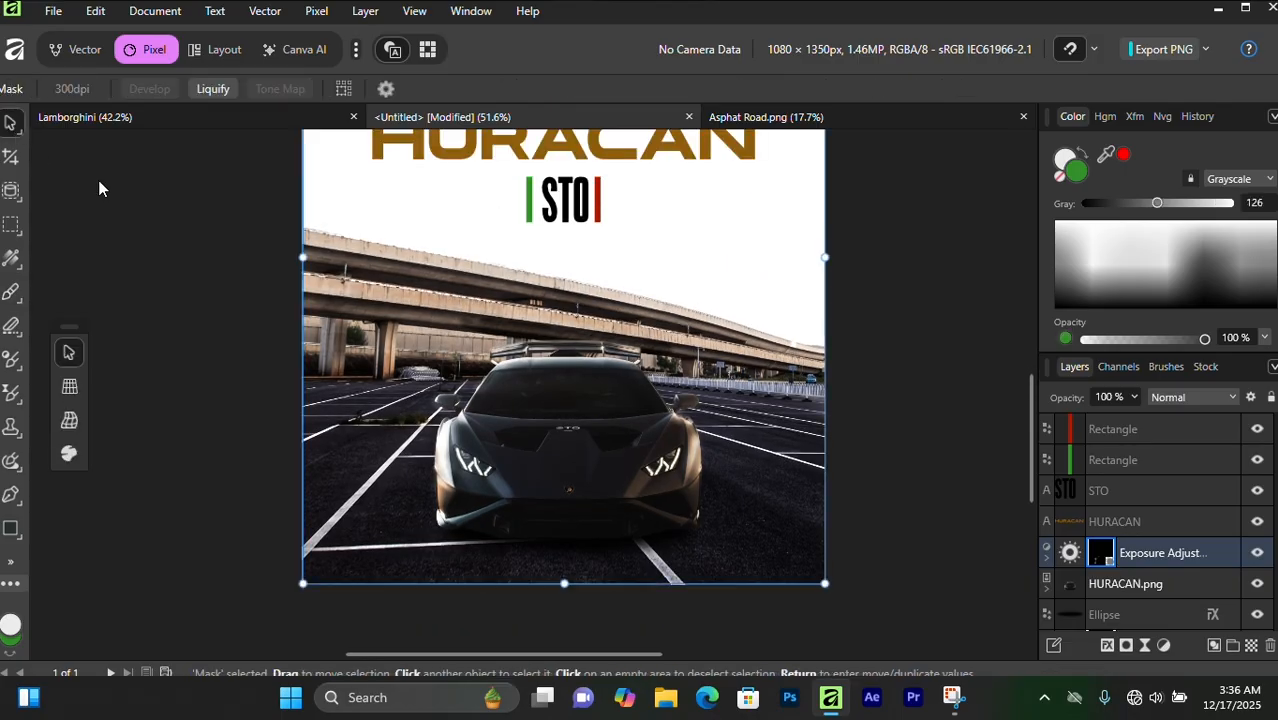
pyautogui.click(1258, 556)
pyautogui.scroll(2, 546, 447)
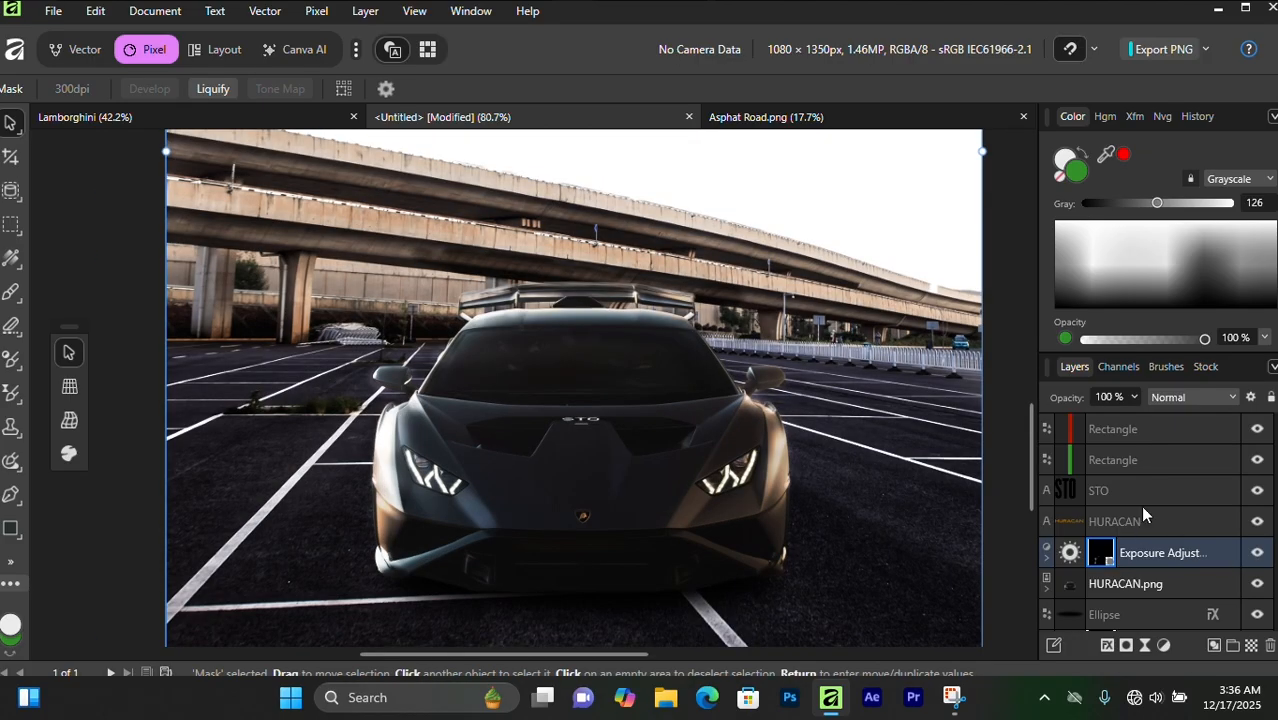
# Step: Nest the masked Exposure adjustment inside the HURACAN.png layer above its two Curves adjustments
pyautogui.scroll(-2, 1140, 505)
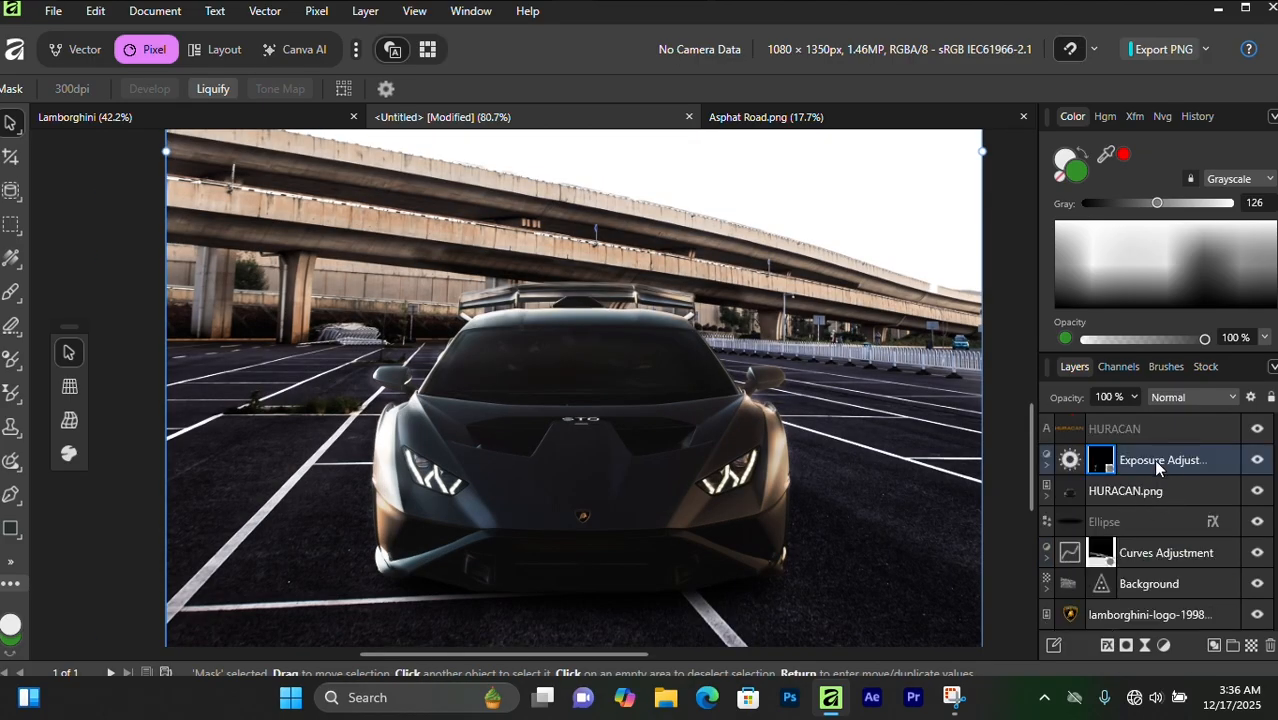
pyautogui.click(1045, 496)
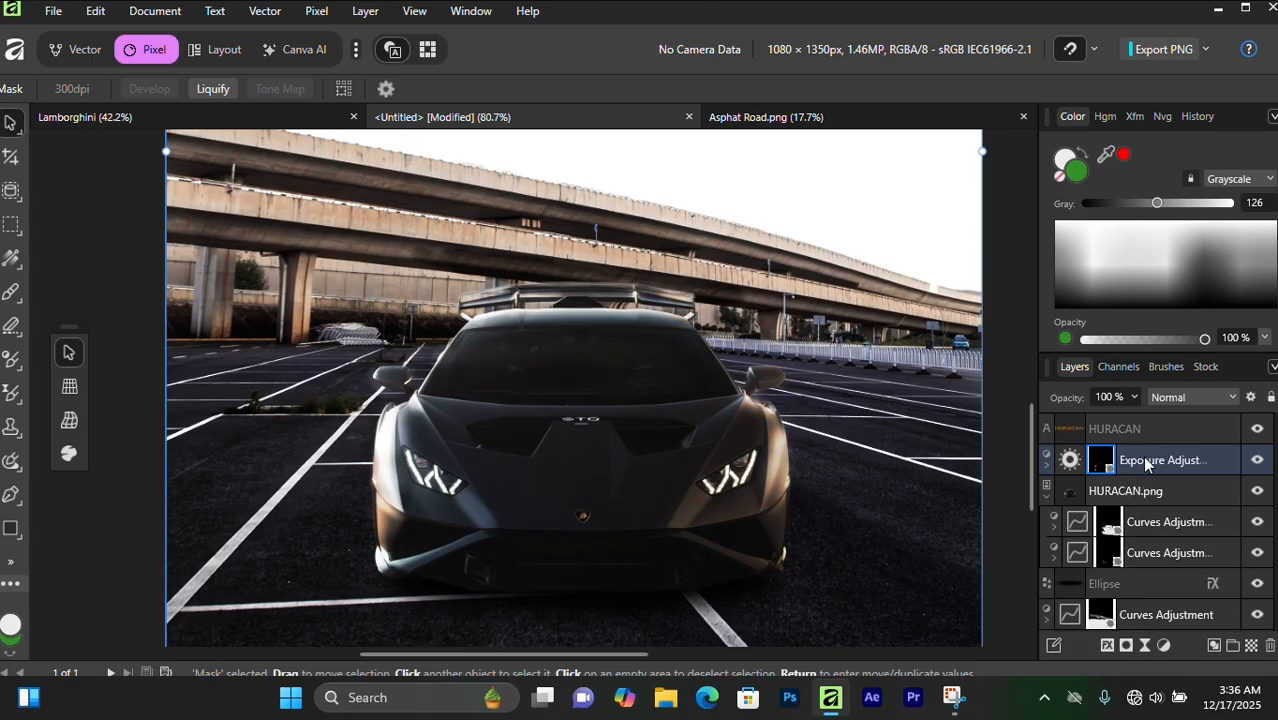
pyautogui.moveTo(1147, 463); pyautogui.dragTo(1172, 515)
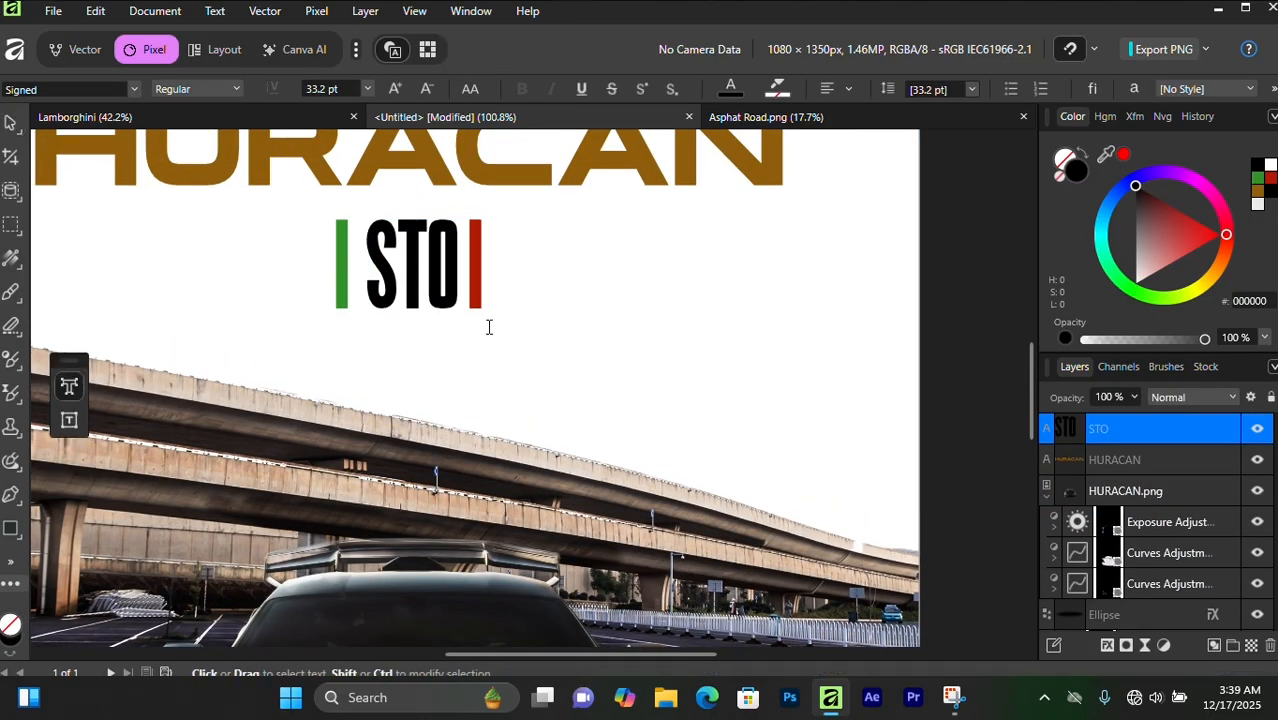
# Step: Lock the HURACAN.png car layer so it cannot be moved
pyautogui.click(10, 126)
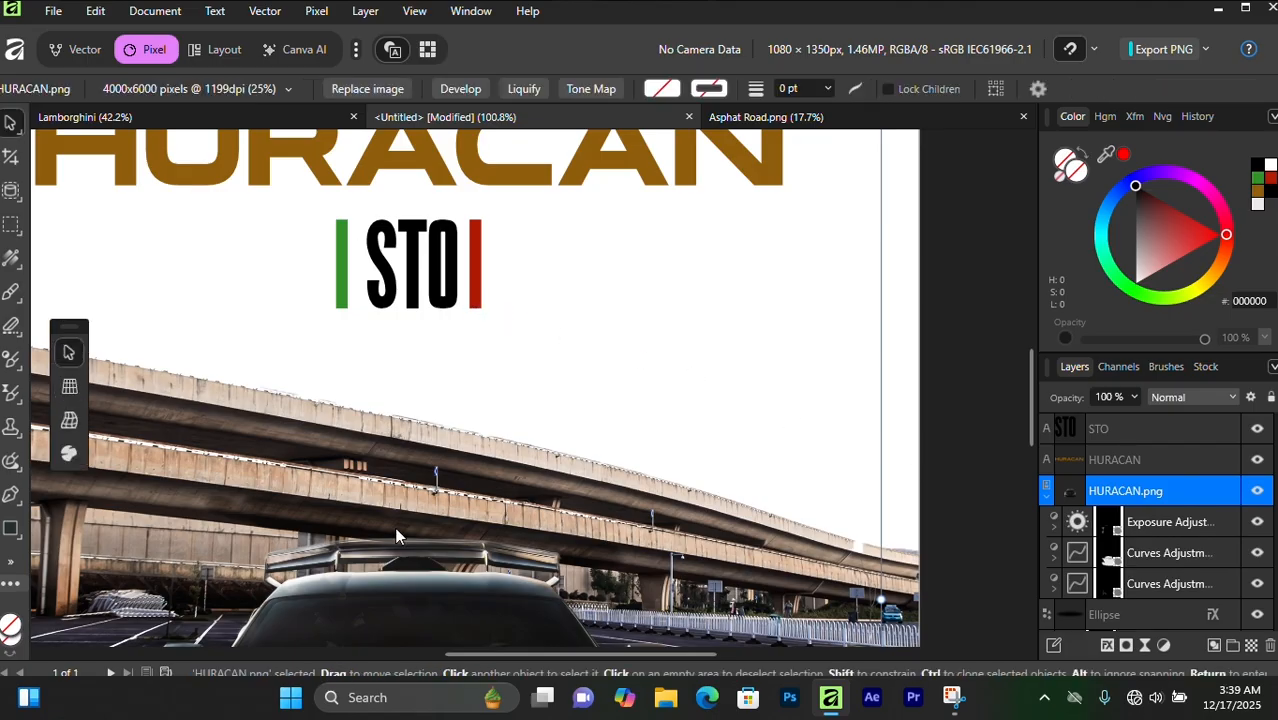
pyautogui.scroll(-5, 397, 537)
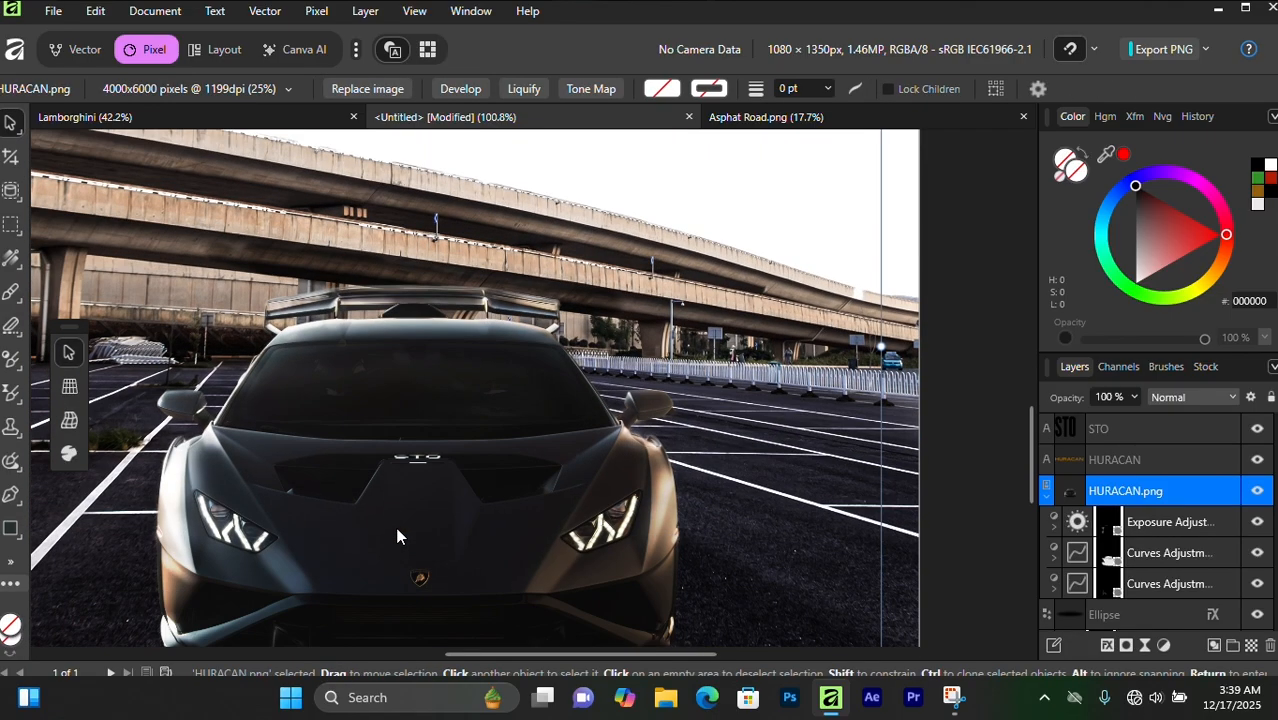
pyautogui.click(1230, 498)
# Step: Duplicate the STO text onto the road beside the car's front and change the copy to read 310
pyautogui.scroll(5, 483, 325)
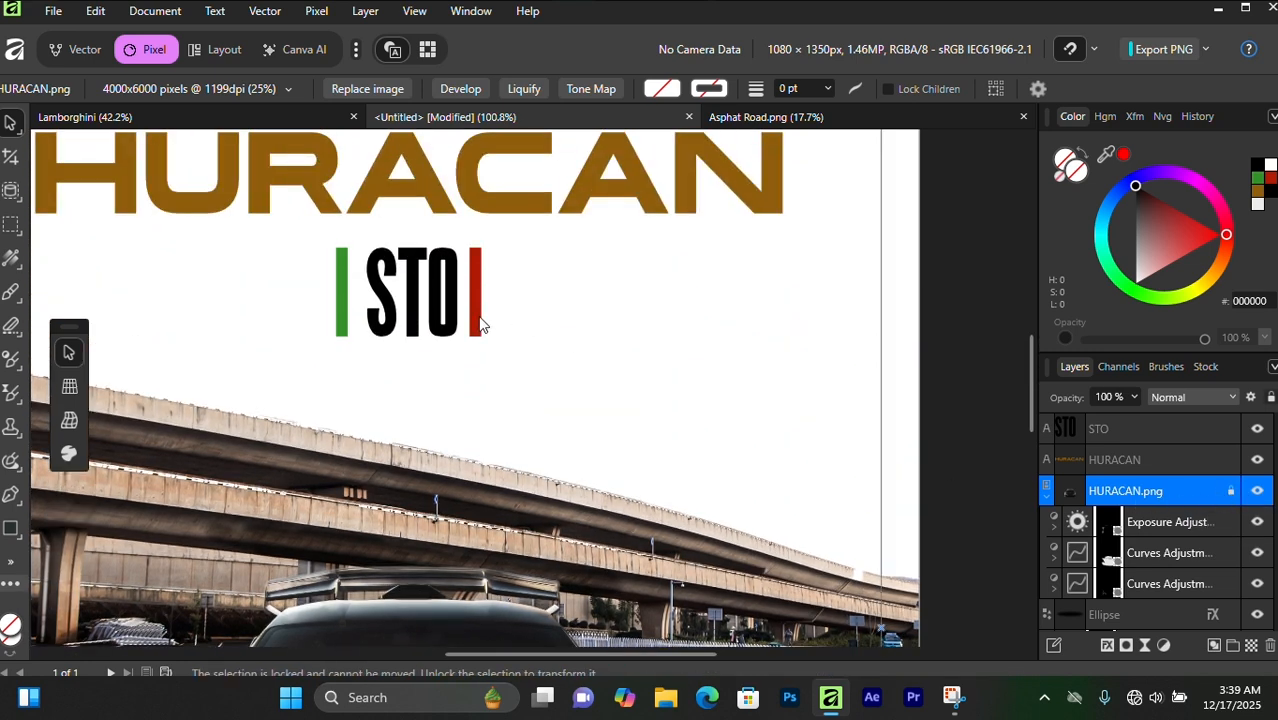
pyautogui.scroll(2, 658, 370)
pyautogui.click(436, 396)
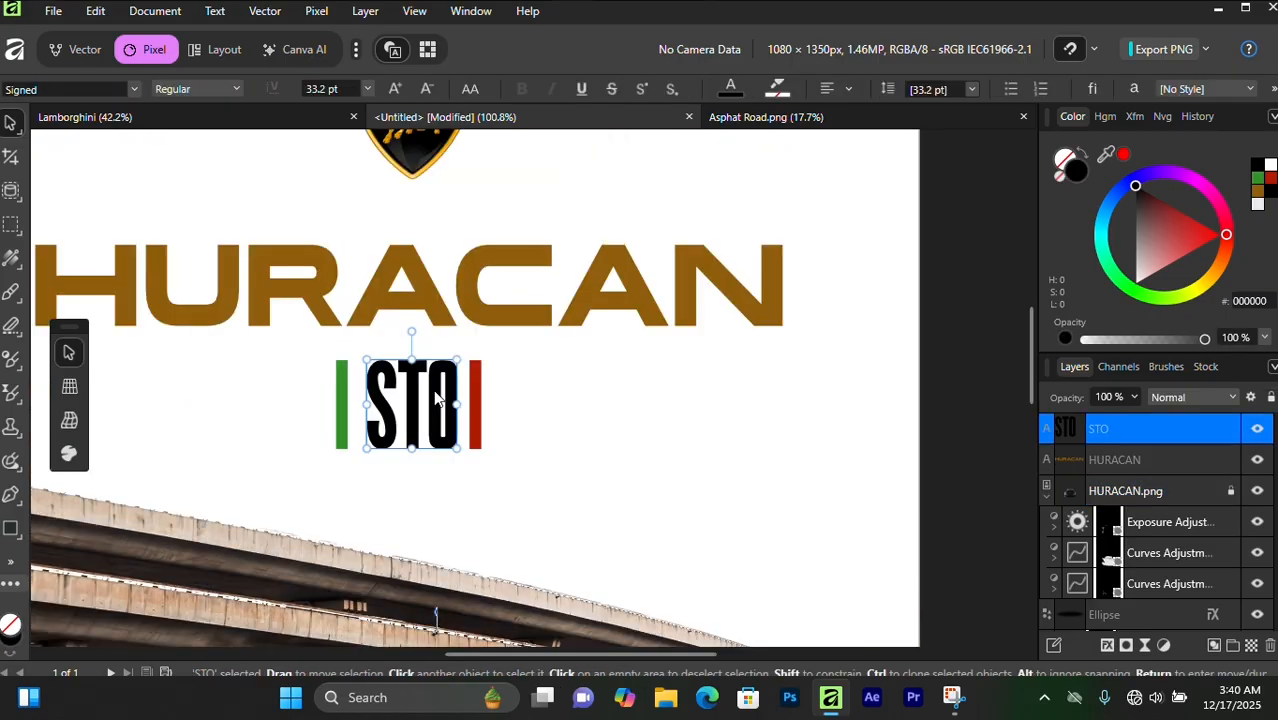
pyautogui.keyDown('ctrl'); pyautogui.moveTo(436, 396); pyautogui.dragTo(808, 504); pyautogui.keyUp('ctrl')
pyautogui.scroll(-6, 795, 457)
pyautogui.moveTo(806, 149); pyautogui.dragTo(807, 590)
pyautogui.scroll(-2, 807, 560)
pyautogui.doubleClick(805, 448)
pyautogui.write('310')
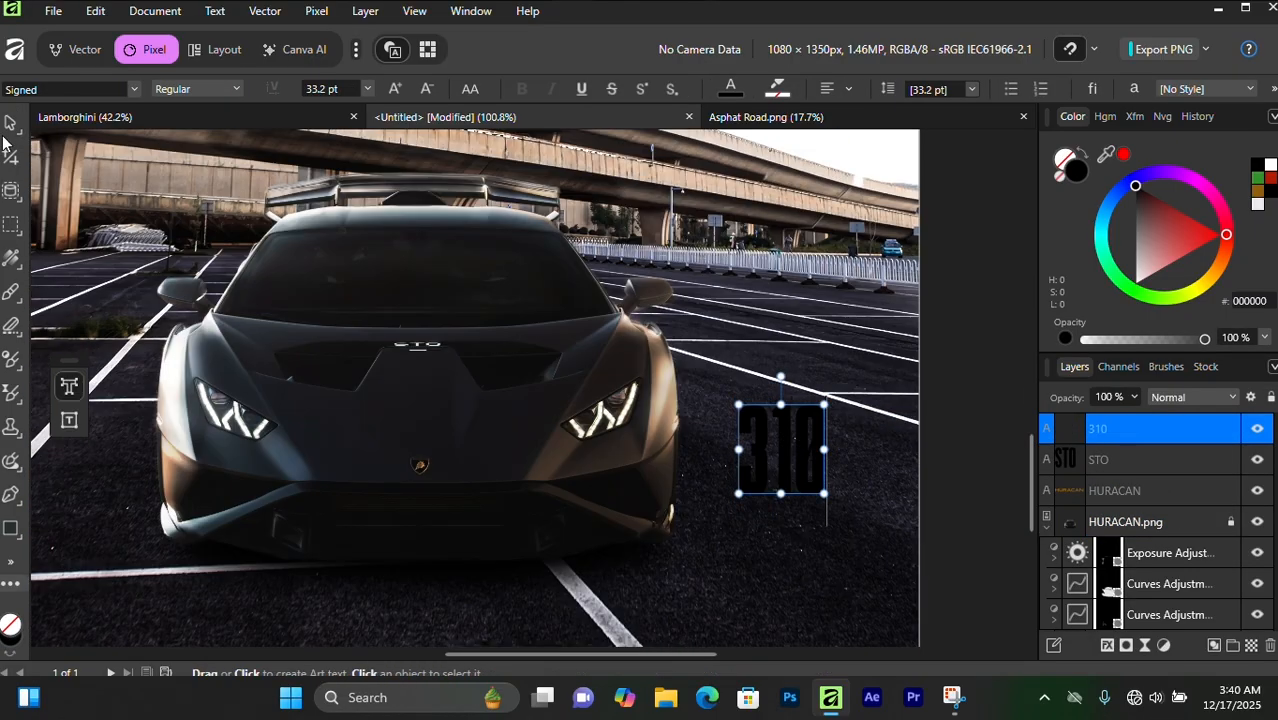
# Step: Enlarge the 310 text to 36.9 pt, place it near the poster's lower-right corner and fill it white
pyautogui.click(10, 124)
pyautogui.moveTo(784, 448); pyautogui.dragTo(784, 491)
pyautogui.moveTo(739, 445); pyautogui.dragTo(727, 433)
pyautogui.moveTo(792, 482); pyautogui.dragTo(810, 563)
pyautogui.click(1267, 164)
pyautogui.click(974, 453)
pyautogui.click(814, 537)
pyautogui.scroll(1, 814, 537)
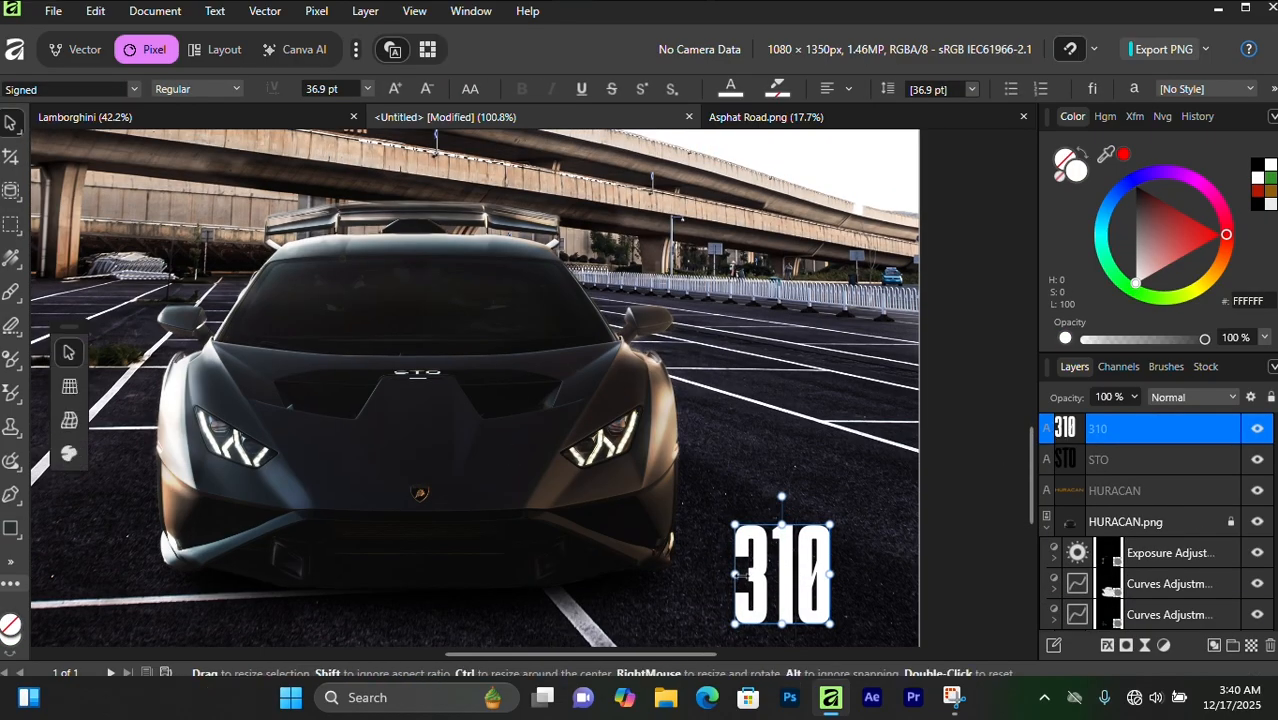
pyautogui.scroll(-2, 798, 528)
pyautogui.click(798, 528)
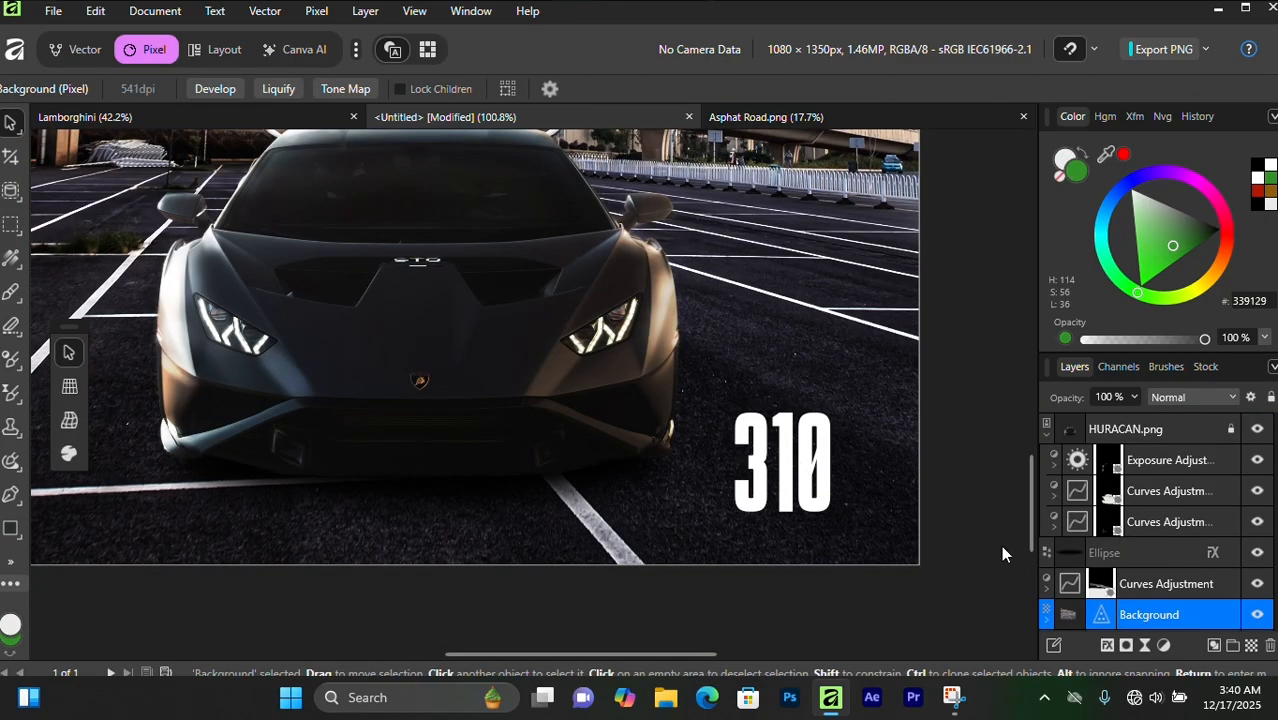
pyautogui.scroll(-1, 530, 447)
pyautogui.scroll(1, 748, 517)
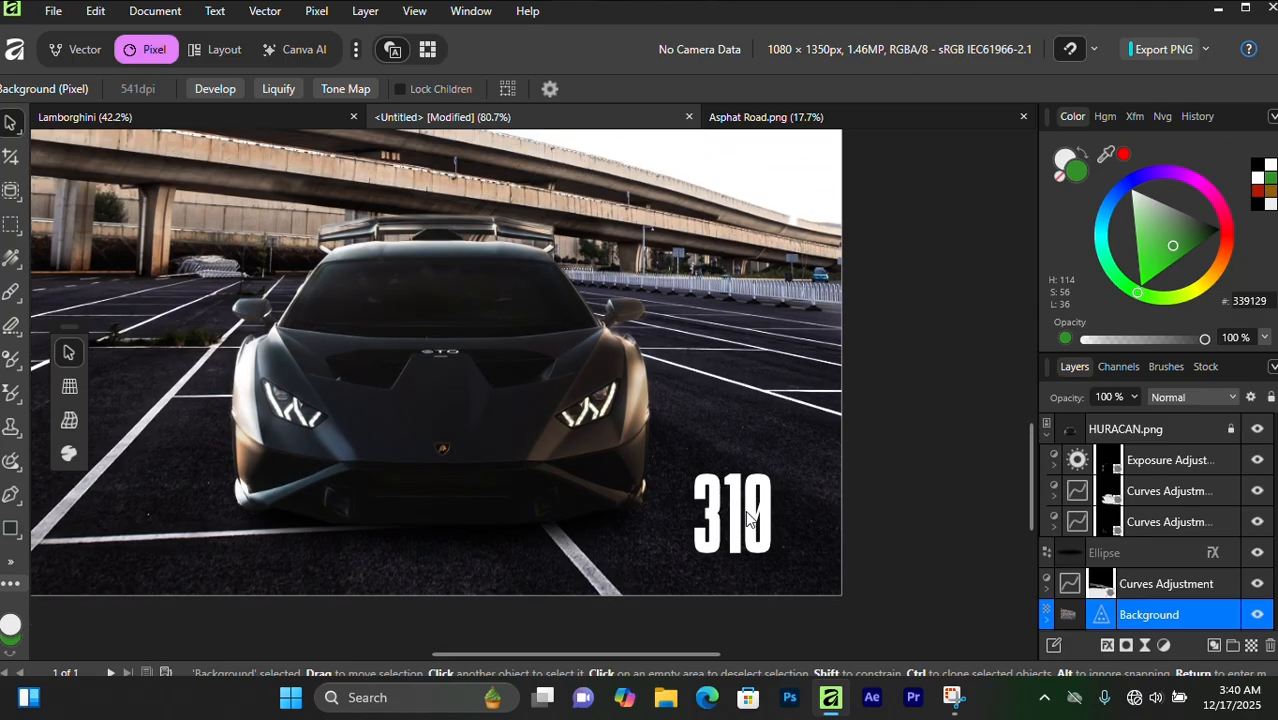
pyautogui.click(924, 527)
pyautogui.doubleClick(720, 514)
pyautogui.scroll(1, 730, 510)
pyautogui.click(741, 485)
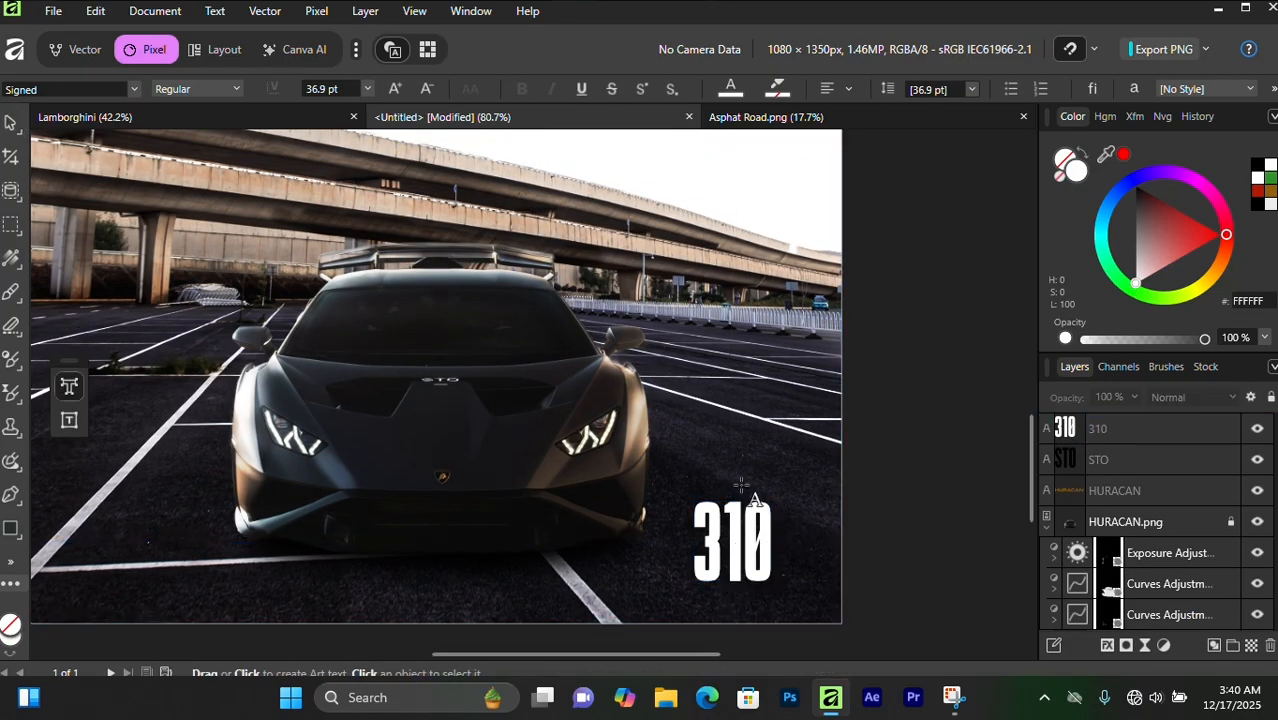
pyautogui.click(14, 130)
# Step: Duplicate the white 310 text above itself and change the copy to read TOP SPEED
pyautogui.click(772, 552)
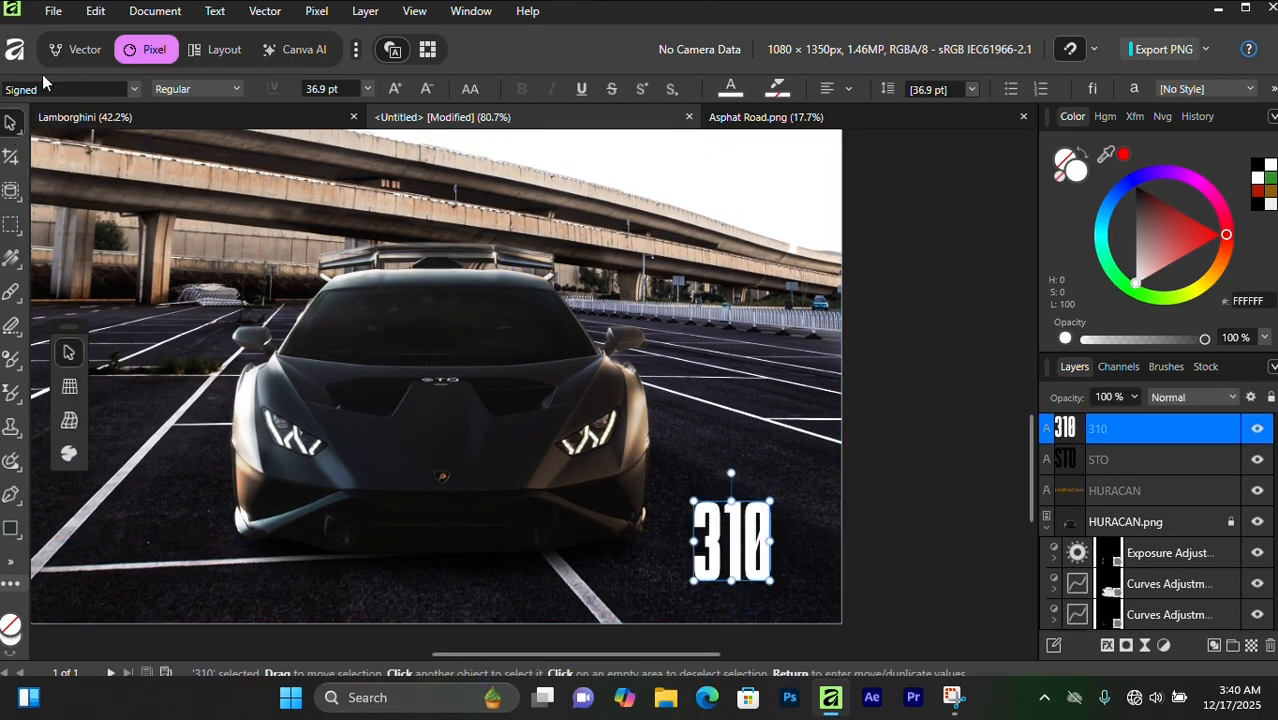
pyautogui.click(86, 55)
pyautogui.scroll(-3, 609, 404)
pyautogui.keyDown('ctrl'); pyautogui.moveTo(749, 453); pyautogui.dragTo(736, 360); pyautogui.keyUp('ctrl')
pyautogui.scroll(2, 736, 360)
pyautogui.doubleClick(746, 411)
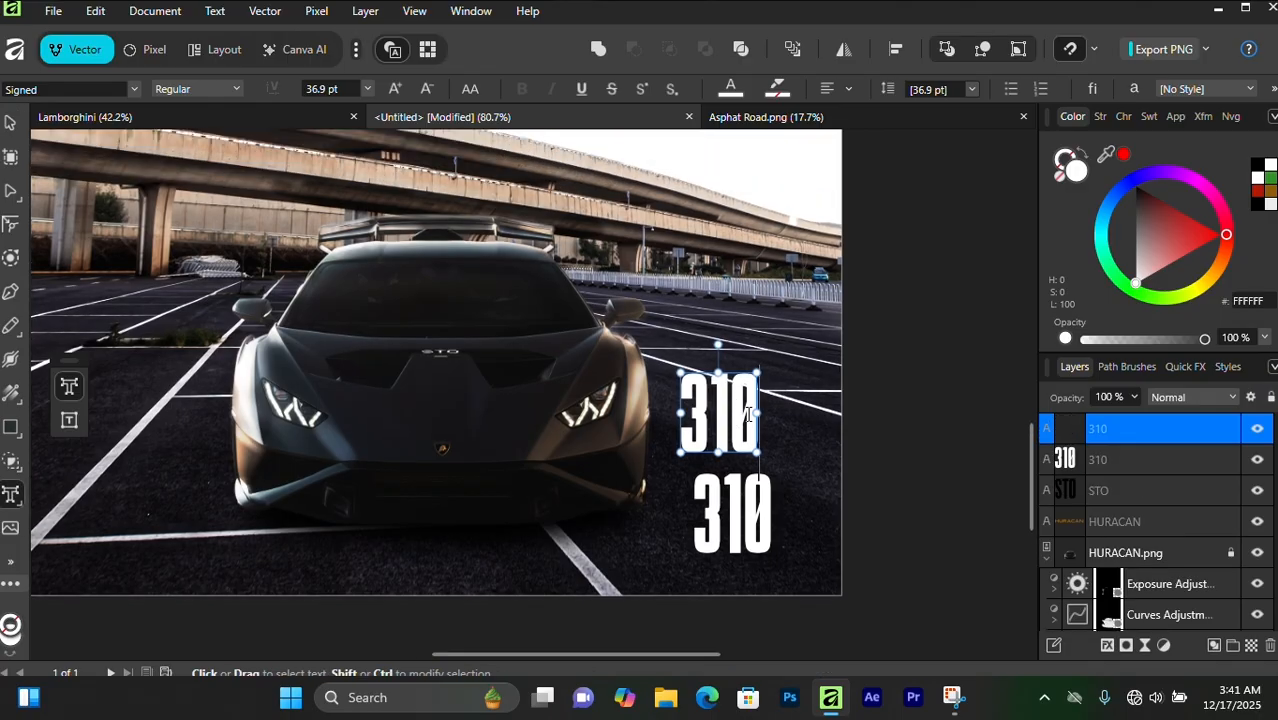
pyautogui.hotkey('ctrl', 'a')
pyautogui.write('TOP SP')
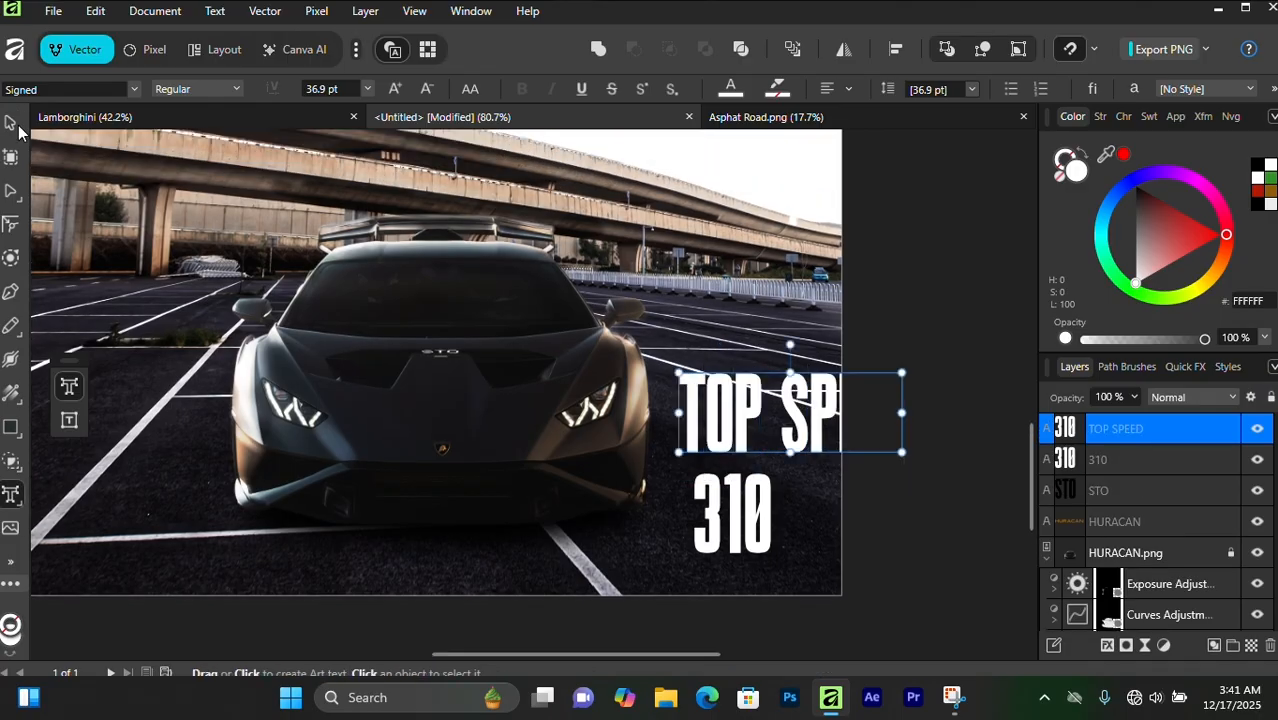
# Step: Shrink the TOP SPEED text to 9 pt and place it directly above the 310 figure
pyautogui.click(12, 124)
pyautogui.moveTo(902, 372); pyautogui.dragTo(663, 486)
pyautogui.scroll(3, 784, 432)
pyautogui.moveTo(640, 484); pyautogui.dragTo(695, 479)
# Step: Set the TOP SPEED label's font to Lato and scale the label down
pyautogui.click(134, 89)
pyautogui.scroll(-6, 174, 300)
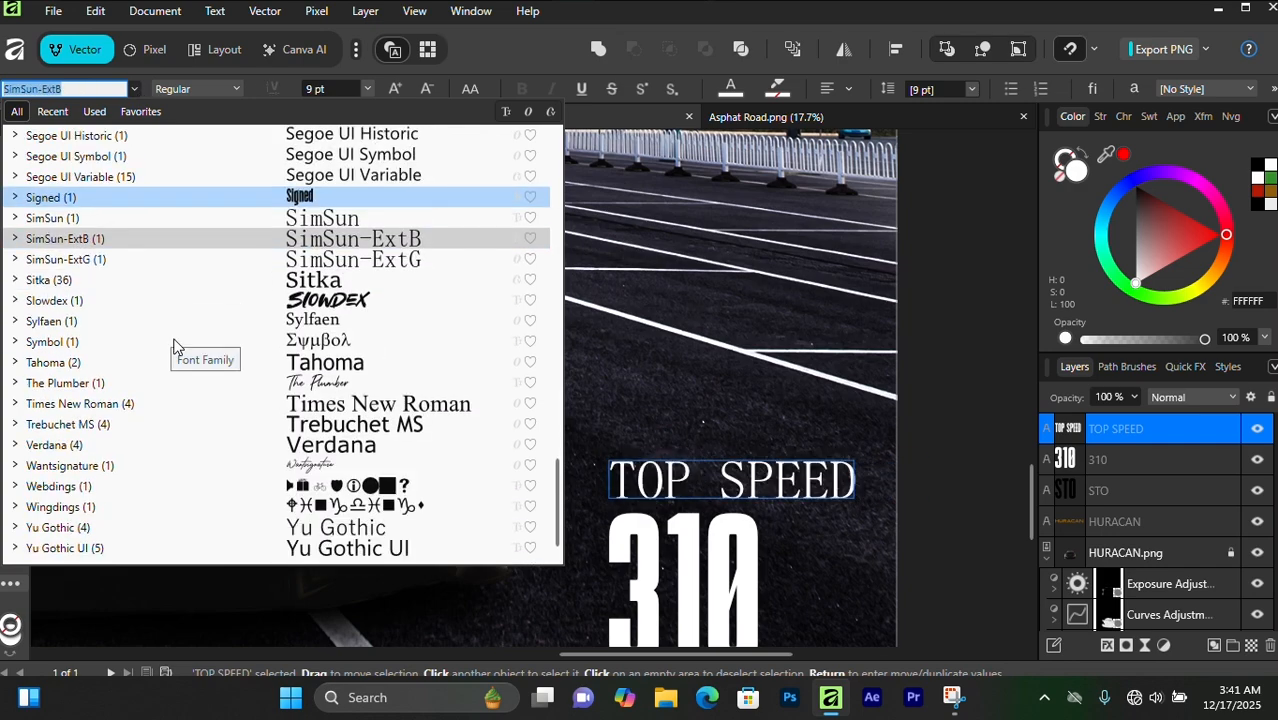
pyautogui.scroll(10, 177, 337)
pyautogui.click(177, 300)
pyautogui.moveTo(903, 481); pyautogui.dragTo(815, 490)
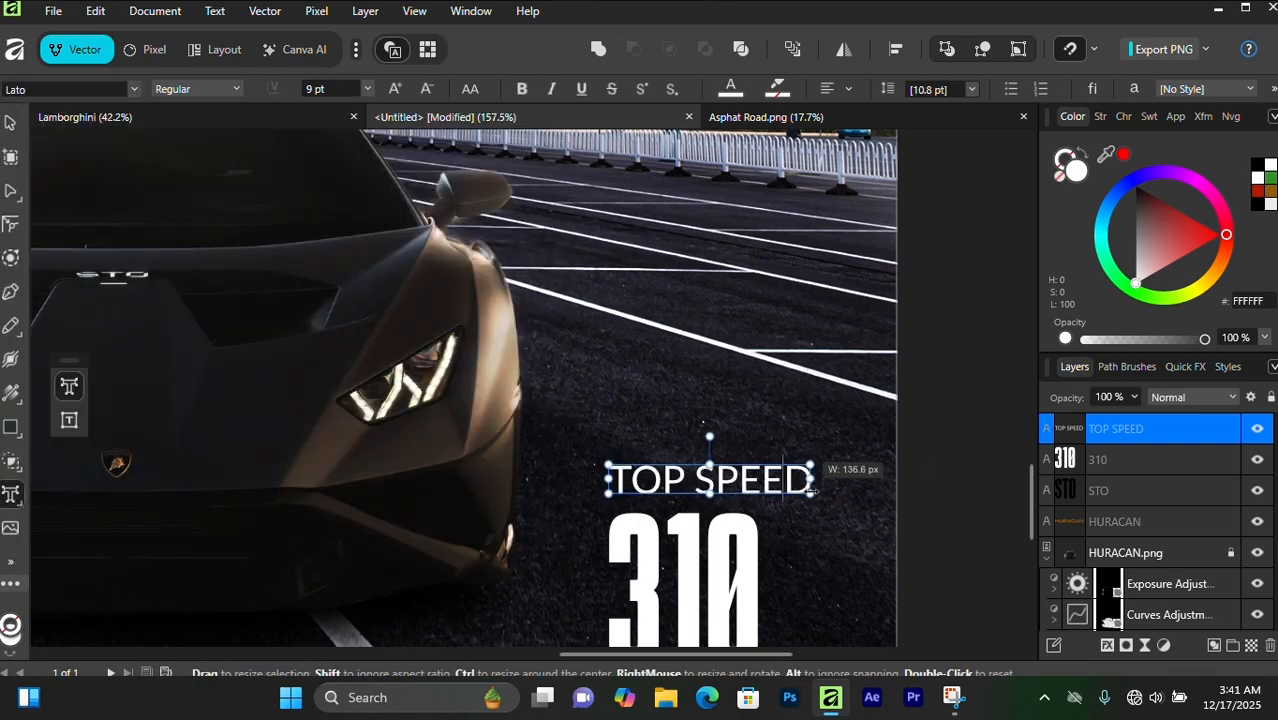
pyautogui.press('Escape')
# Step: Reduce the 310 figure to 31.9 pt and arrange it closely beneath the TOP SPEED label
pyautogui.scroll(-2, 497, 360)
pyautogui.scroll(1, 620, 458)
pyautogui.click(644, 536)
pyautogui.scroll(-1, 646, 530)
pyautogui.moveTo(674, 523); pyautogui.dragTo(653, 505)
pyautogui.click(660, 374)
pyautogui.scroll(3, 673, 428)
pyautogui.moveTo(673, 455); pyautogui.dragTo(663, 455)
pyautogui.click(640, 530)
pyautogui.scroll(-1, 640, 530)
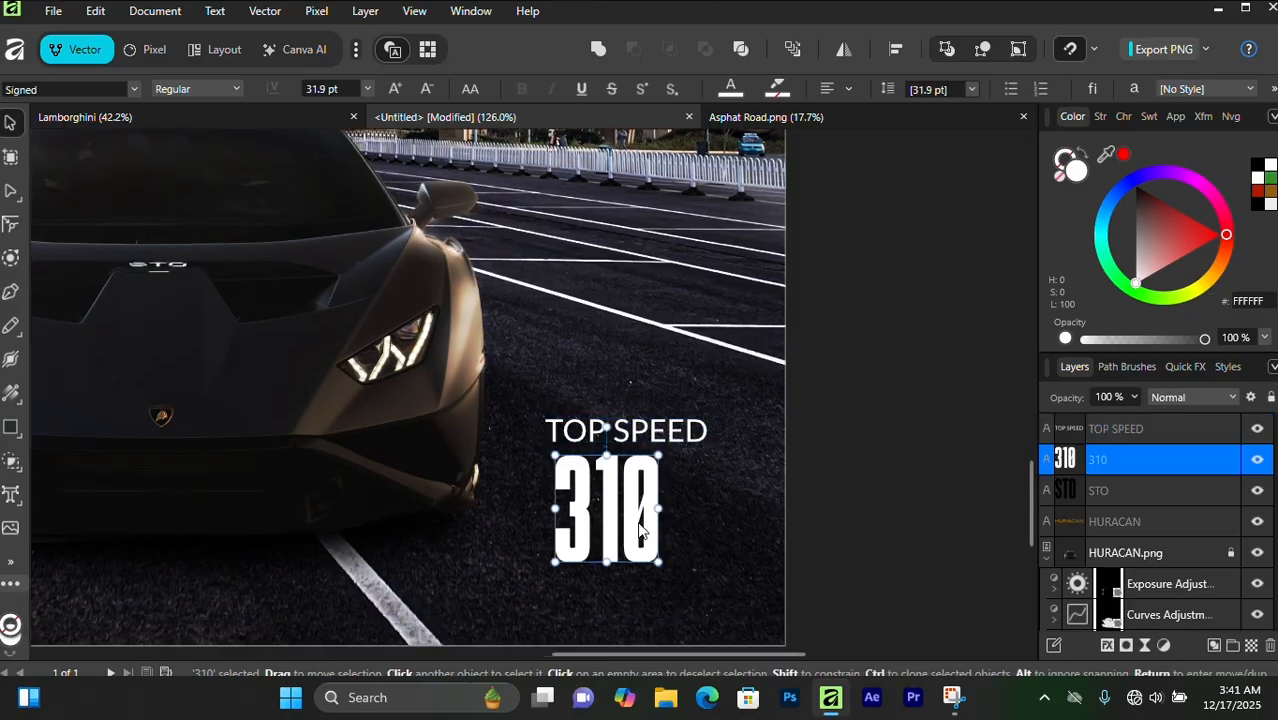
pyautogui.moveTo(637, 513); pyautogui.dragTo(683, 519)
pyautogui.scroll(-1, 609, 508)
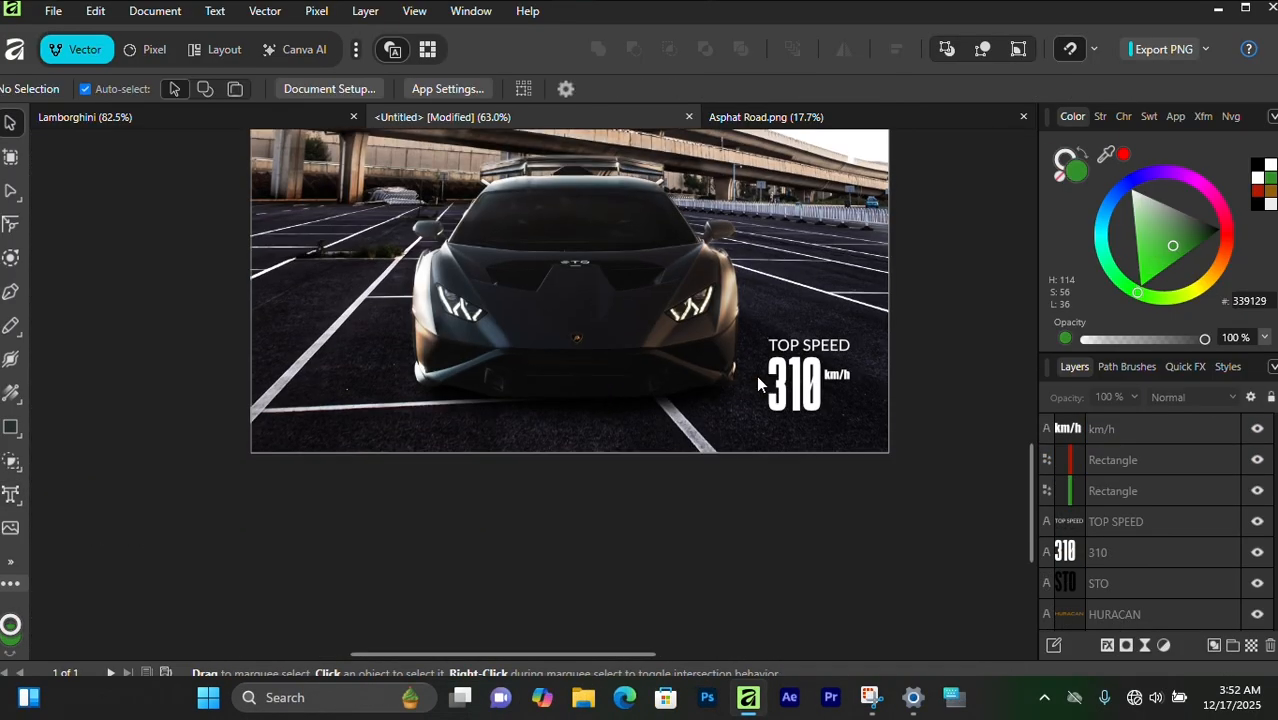
# Step: Duplicate the TOP SPEED label and 310 figure together onto the road on the opposite side of the car
pyautogui.click(800, 330)
pyautogui.keyDown('shift'); pyautogui.click(1132, 521); pyautogui.keyUp('shift')
pyautogui.moveTo(800, 320); pyautogui.dragTo(327, 307)
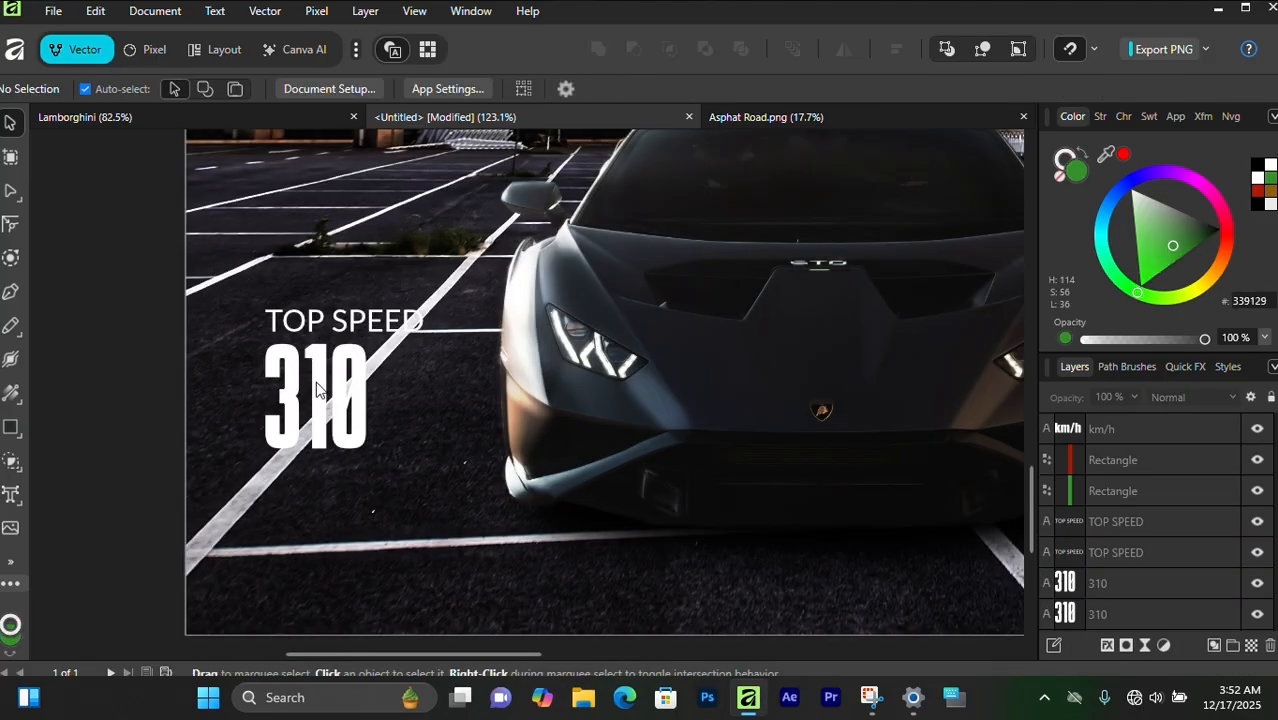
# Step: Change the copied 310 figure to read 640
pyautogui.click(316, 390)
pyautogui.scroll(-1, 335, 343)
pyautogui.doubleClick(304, 370)
pyautogui.hotkey('ctrl', 'a')
pyautogui.write('640')
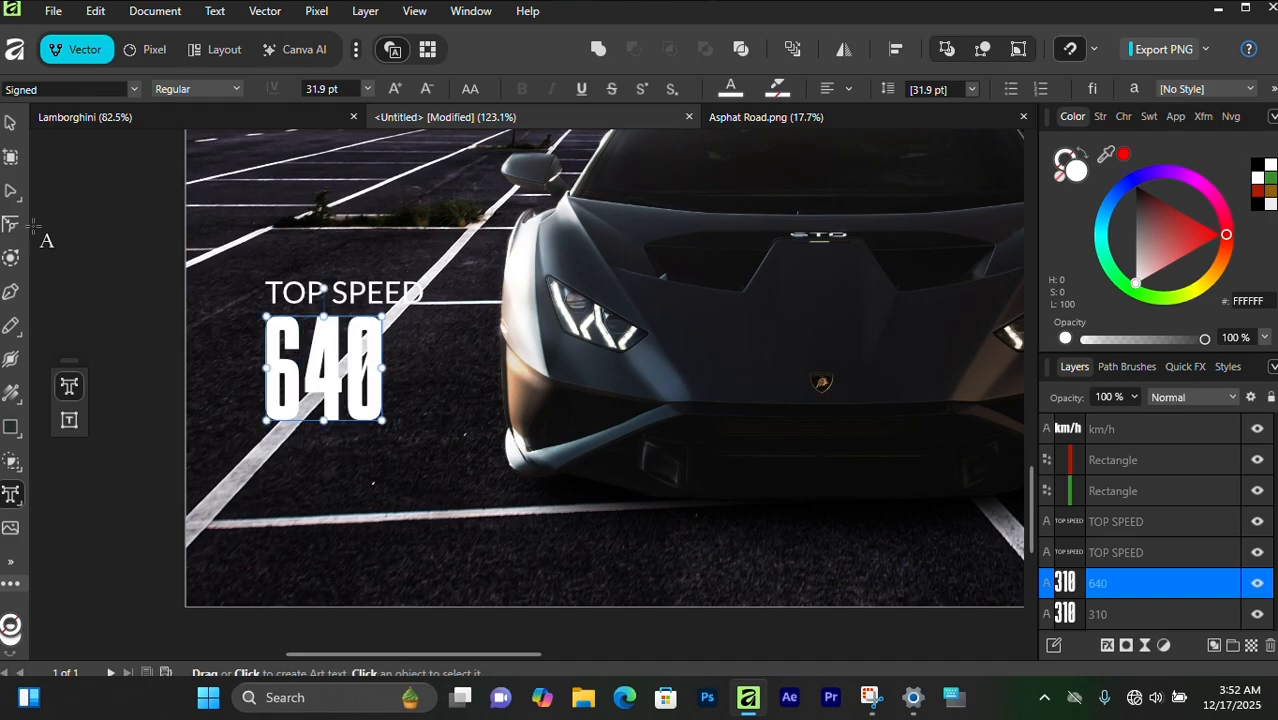
pyautogui.click(11, 123)
# Step: Change the label above 640 to HORSE POWER and shrink it to 5.9 pt
pyautogui.scroll(2, 300, 340)
pyautogui.doubleClick(375, 349)
pyautogui.hotkey('ctrl', 'a')
pyautogui.write('HORS')
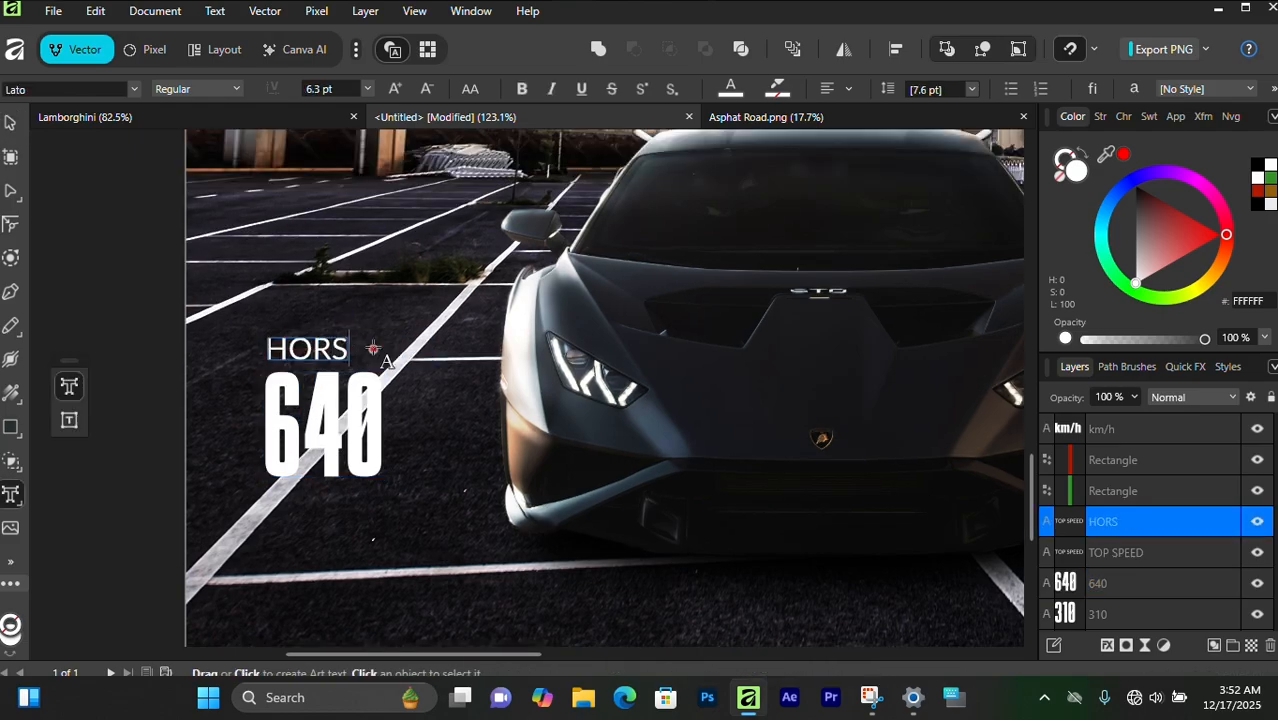
pyautogui.write('E POWER')
pyautogui.click(9, 124)
pyautogui.moveTo(484, 358); pyautogui.dragTo(468, 356)
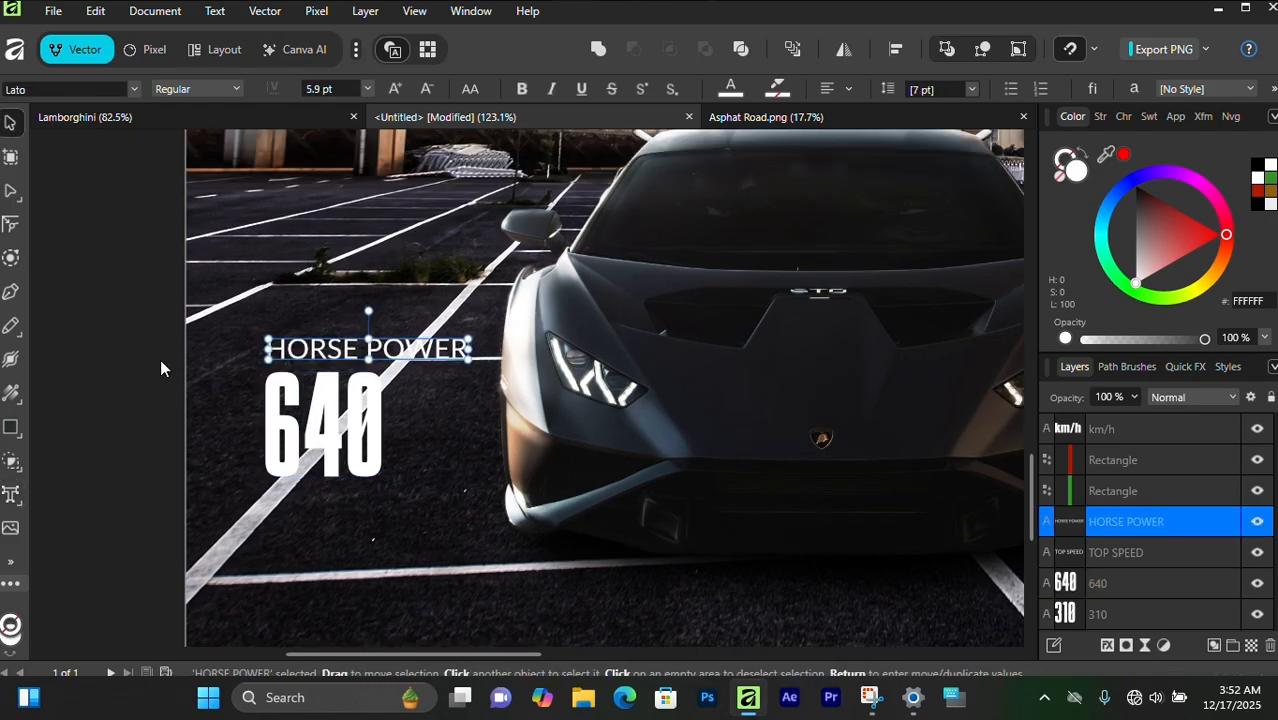
# Step: Unlock the parking-lot Background layer and nudge it to the right behind the car
pyautogui.click(160, 363)
pyautogui.scroll(-4, 390, 402)
pyautogui.scroll(3, 420, 420)
pyautogui.scroll(-2, 453, 444)
pyautogui.scroll(-3, 1150, 578)
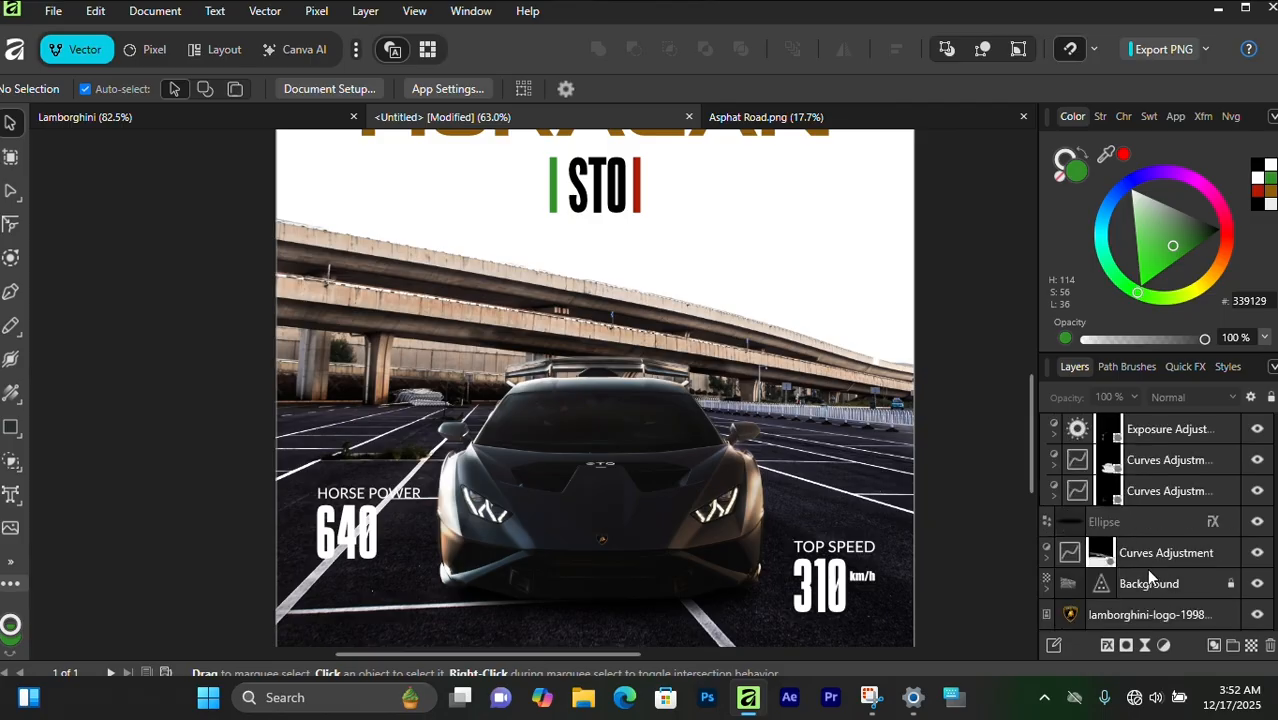
pyautogui.doubleClick(1150, 584)
pyautogui.scroll(-2, 968, 508)
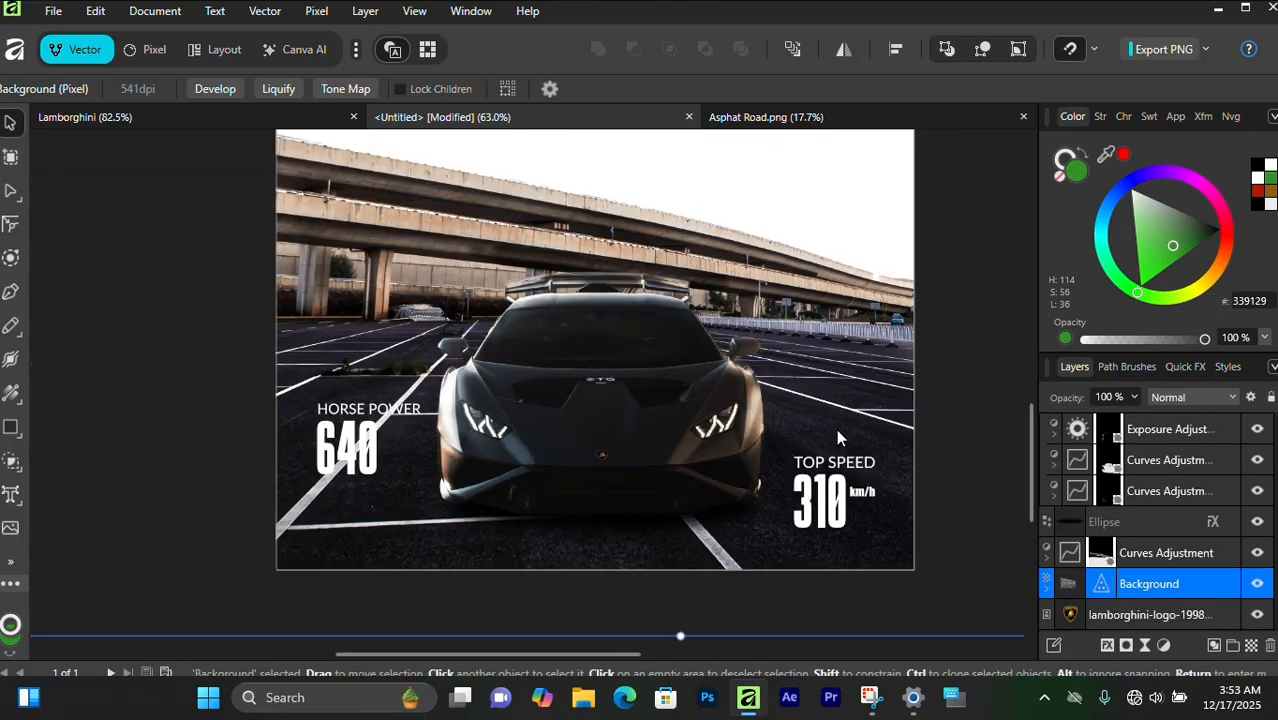
pyautogui.hotkey('shift', 'Right')
pyautogui.hotkey('shift', 'Right')
pyautogui.hotkey('shift', 'Right')
pyautogui.hotkey('shift', 'Right')
pyautogui.hotkey('shift', 'Right')
pyautogui.hotkey('shift', 'Right')
pyautogui.hotkey('shift', 'Right')
pyautogui.hotkey('shift', 'Right')
pyautogui.hotkey('shift', 'Right')
pyautogui.hotkey('shift', 'Right')
pyautogui.hotkey('shift', 'Right')
pyautogui.hotkey('shift', 'Right')
pyautogui.hotkey('shift', 'Right')
pyautogui.hotkey('shift', 'Right')
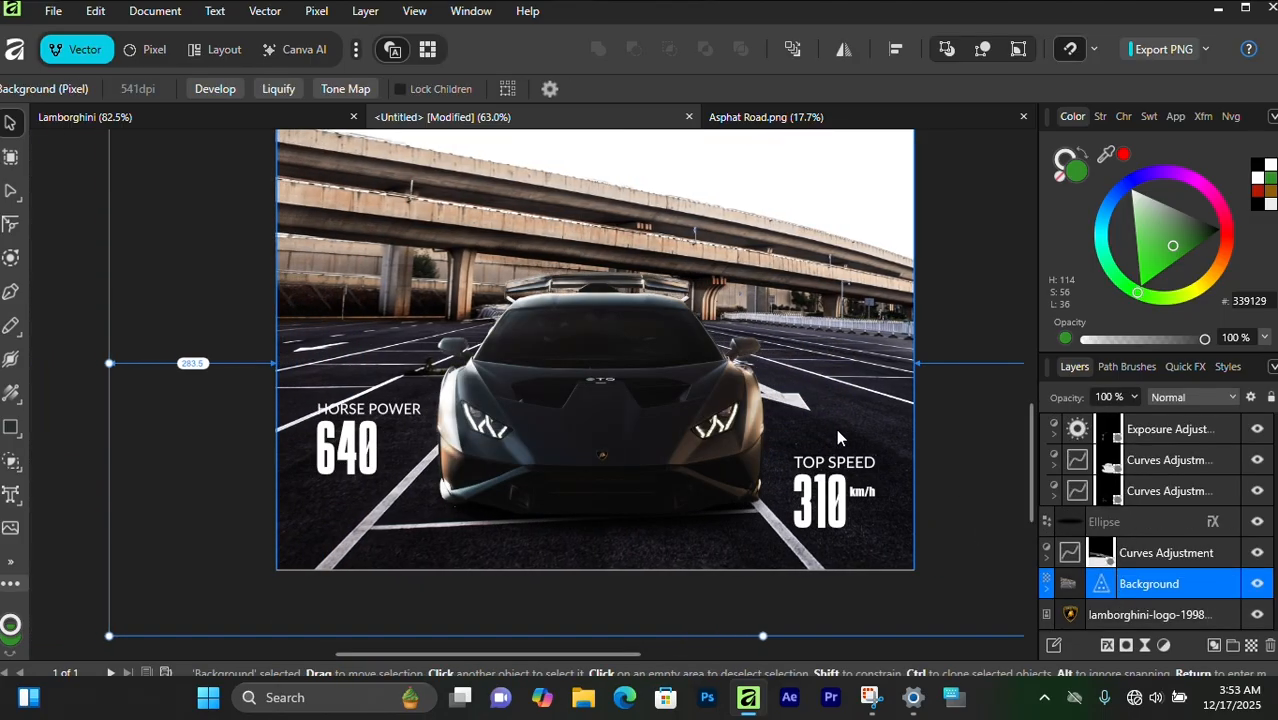
# Step: Shift the Background photo slightly further right and scale it down to 572 dpi
pyautogui.scroll(-2, 768, 388)
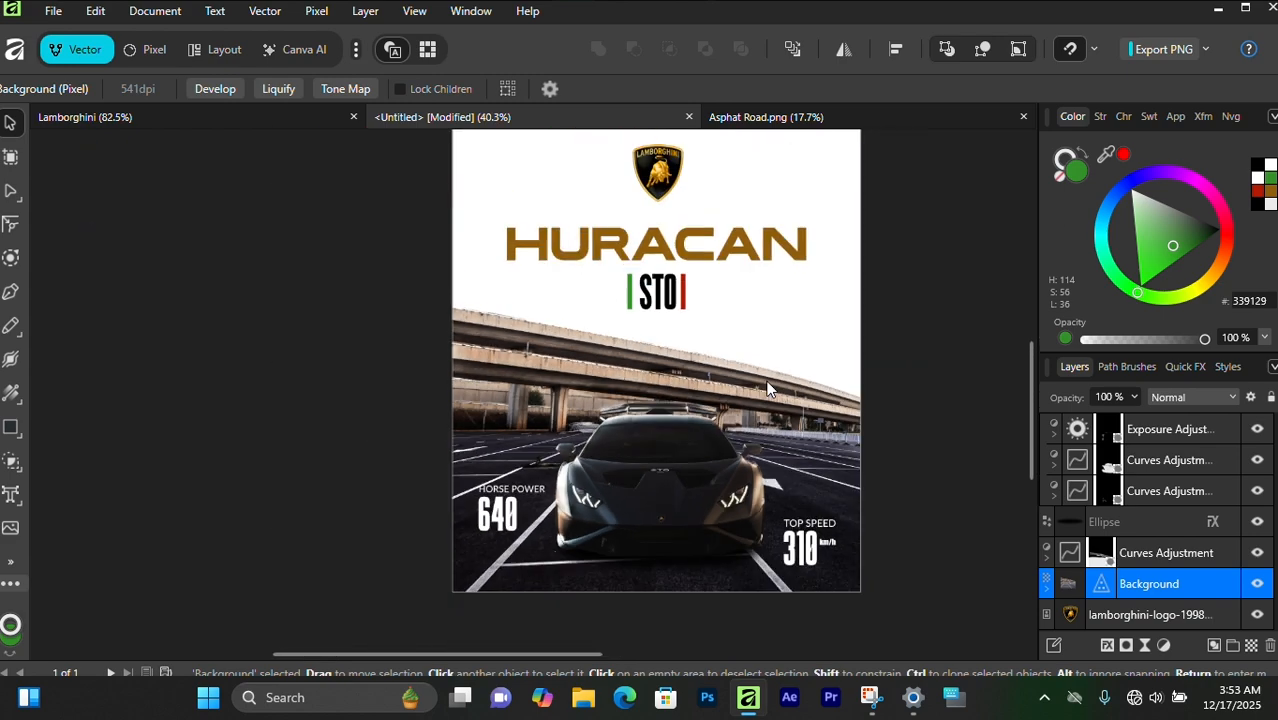
pyautogui.scroll(-1, 768, 388)
pyautogui.click(788, 327)
pyautogui.scroll(1, 788, 327)
pyautogui.click(487, 558)
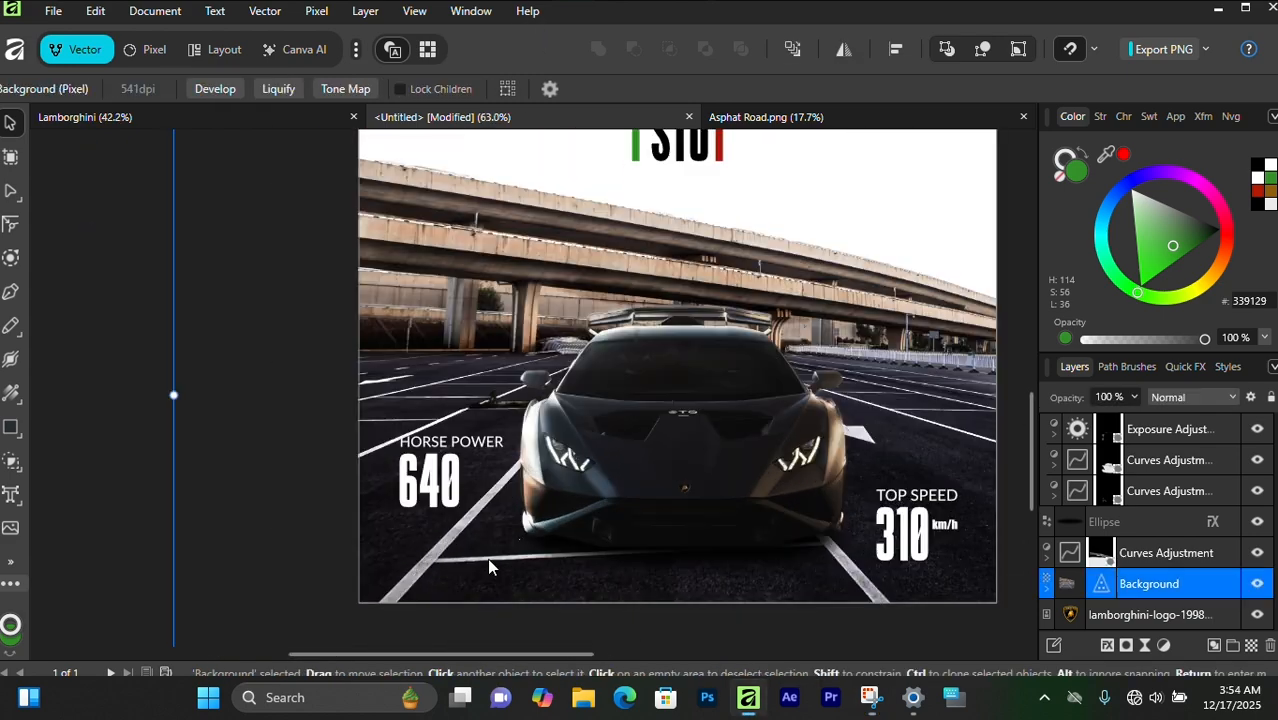
pyautogui.moveTo(729, 386); pyautogui.dragTo(603, 415)
pyautogui.hotkey('shift', 'Right')
pyautogui.hotkey('shift', 'Right')
pyautogui.hotkey('shift', 'Right')
pyautogui.scroll(-3, 603, 415)
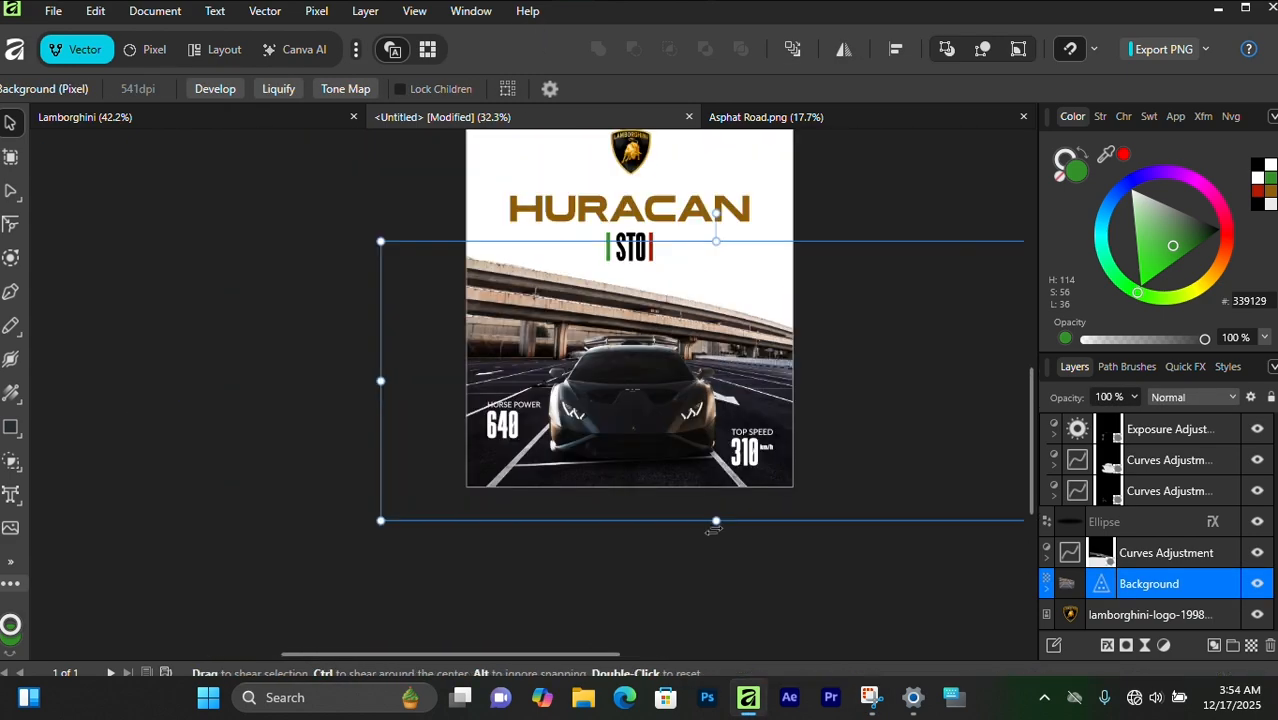
pyautogui.moveTo(848, 423); pyautogui.dragTo(813, 418)
pyautogui.scroll(3, 425, 420)
pyautogui.moveTo(425, 420); pyautogui.dragTo(553, 427)
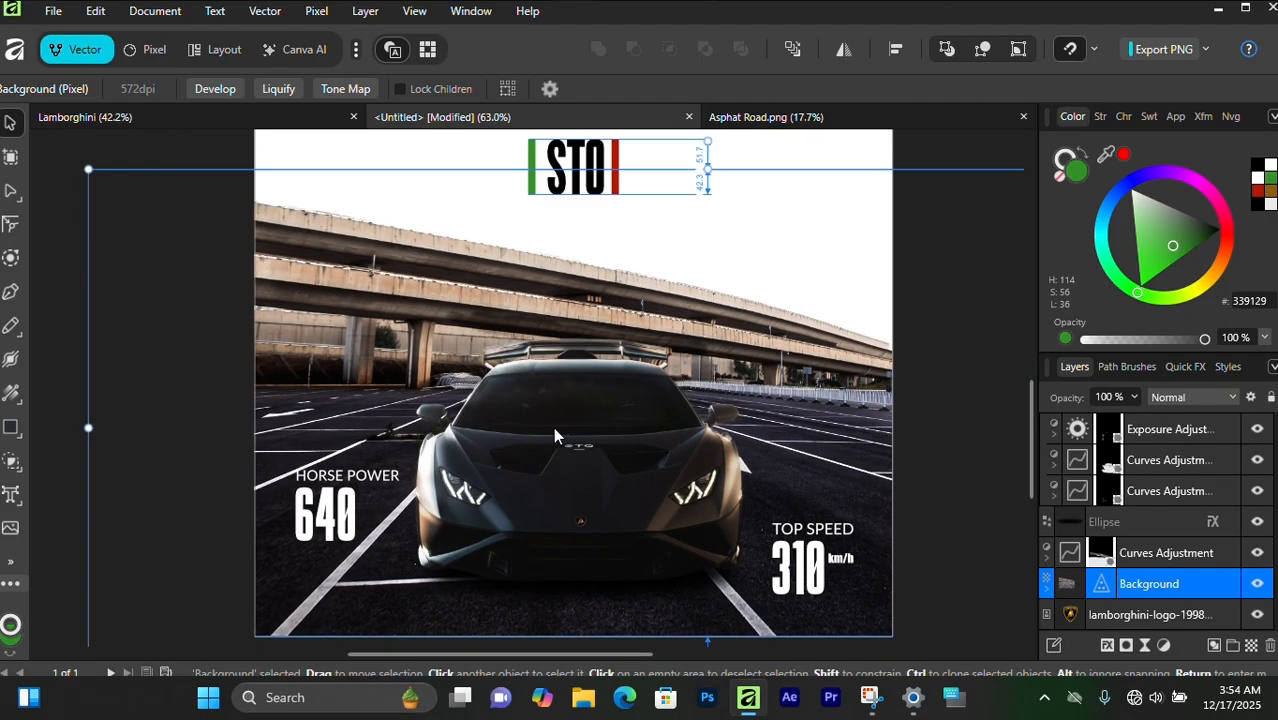
# Step: Fine-tune the Background photo's position by nudging it left and up, with a small correction back to the right
pyautogui.hotkey('shift', 'Left')
pyautogui.hotkey('shift', 'Left')
pyautogui.press('Up')
pyautogui.press('Up')
pyautogui.press('Up')
pyautogui.hotkey('shift', 'Up')
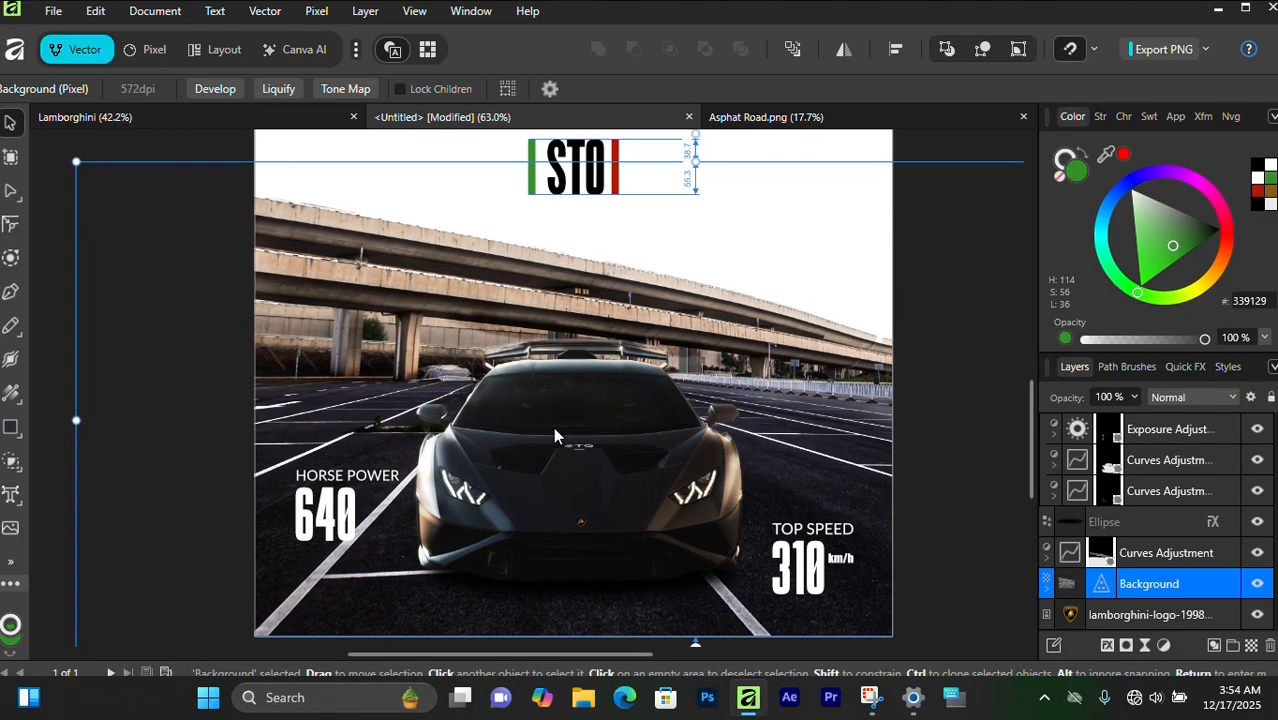
pyautogui.press('Right')
pyautogui.press('Right')
pyautogui.press('Right')
pyautogui.press('Right')
pyautogui.press('Right')
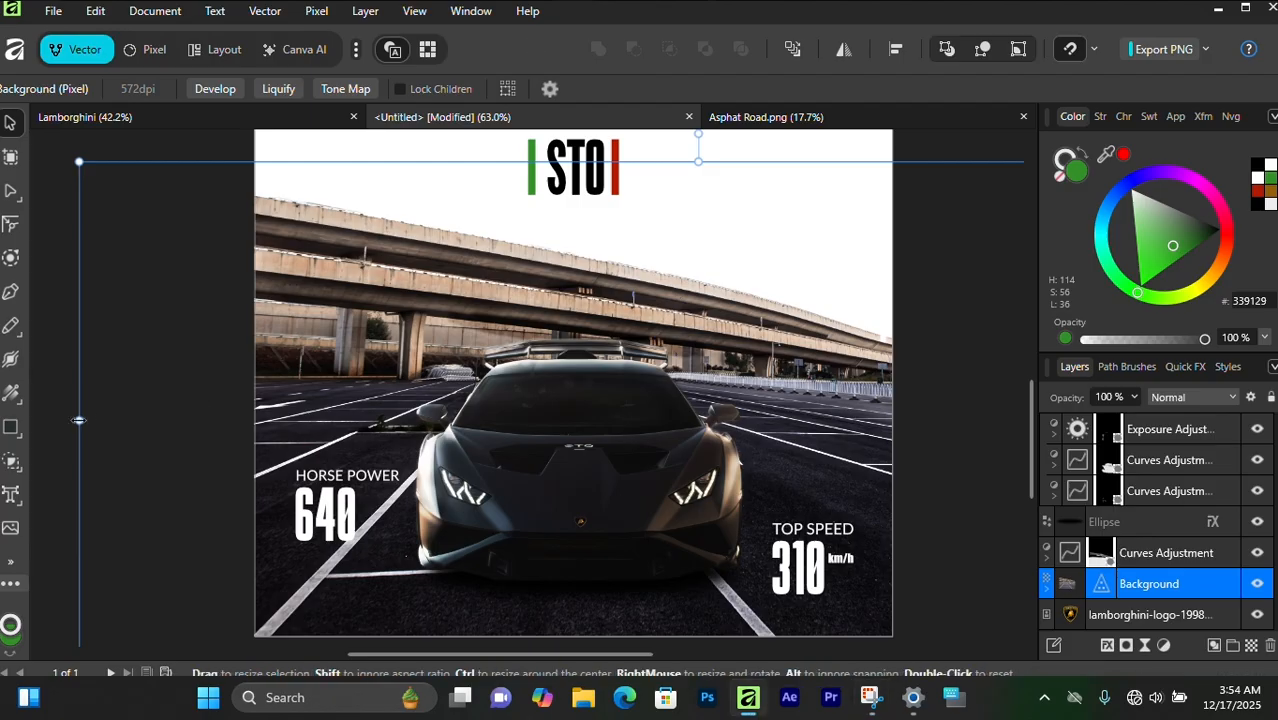
# Step: Scale the Background photo down further to 624 dpi while keeping the page's full width covered
pyautogui.moveTo(79, 420); pyautogui.dragTo(137, 420)
pyautogui.moveTo(707, 462); pyautogui.dragTo(471, 405)
pyautogui.scroll(-3, 471, 405)
pyautogui.moveTo(782, 512); pyautogui.dragTo(757, 505)
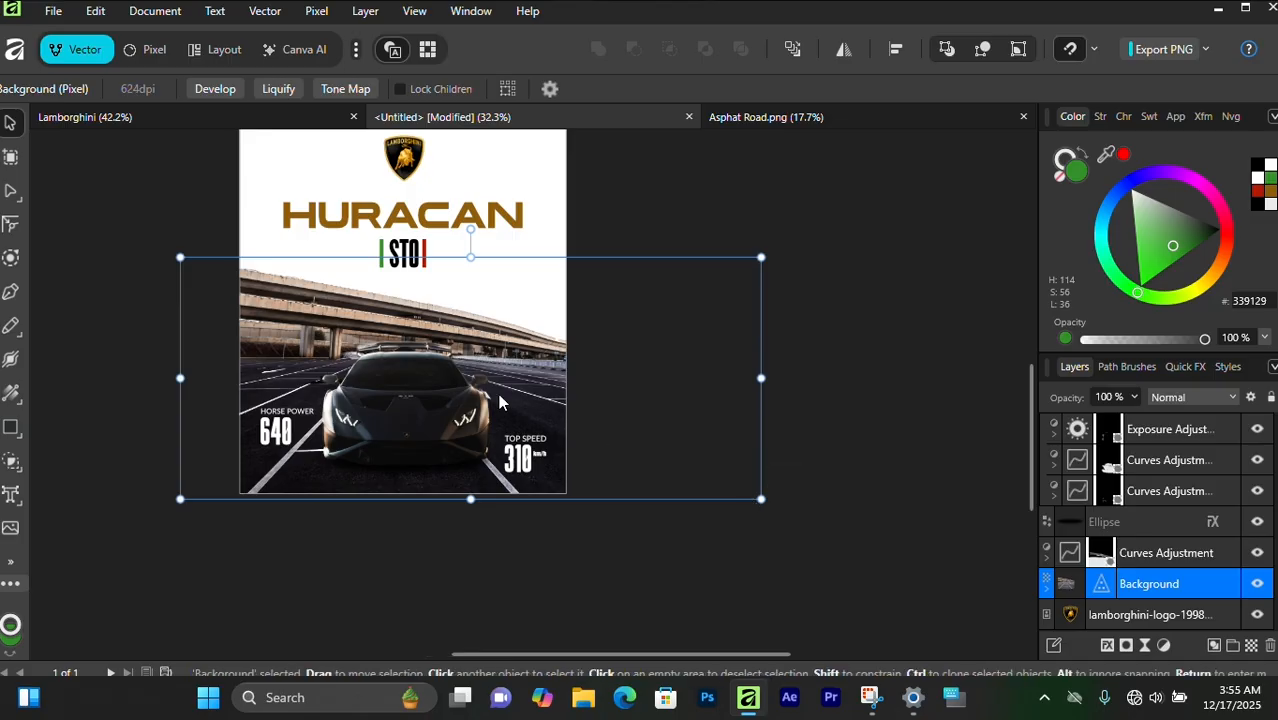
# Step: Deselect the Background and examine the whole poster's composition, including the title, car and both spec blocks
pyautogui.scroll(2, 498, 393)
pyautogui.click(753, 159)
pyautogui.moveTo(443, 242); pyautogui.dragTo(716, 322)
pyautogui.scroll(2, 610, 485)
pyautogui.scroll(-4, 732, 466)
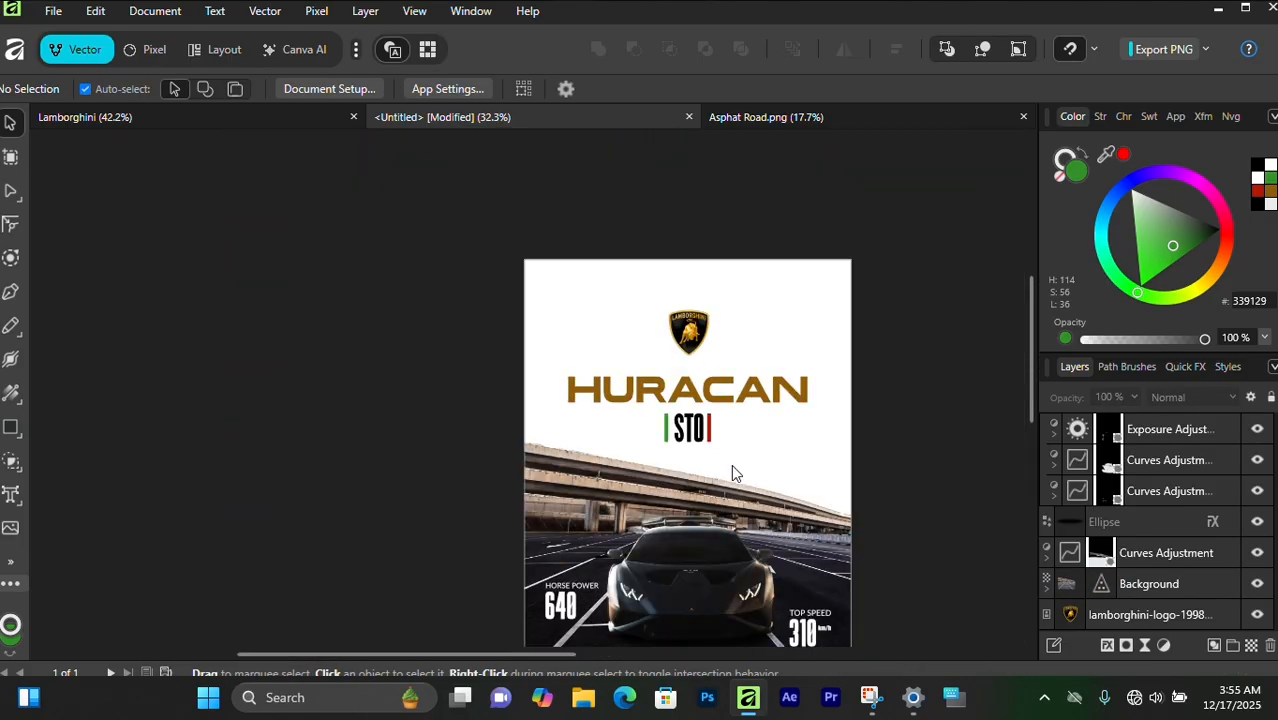
pyautogui.scroll(3, 731, 464)
pyautogui.moveTo(731, 464); pyautogui.dragTo(598, 270)
pyautogui.scroll(-1, 508, 369)
pyautogui.scroll(-1, 508, 377)
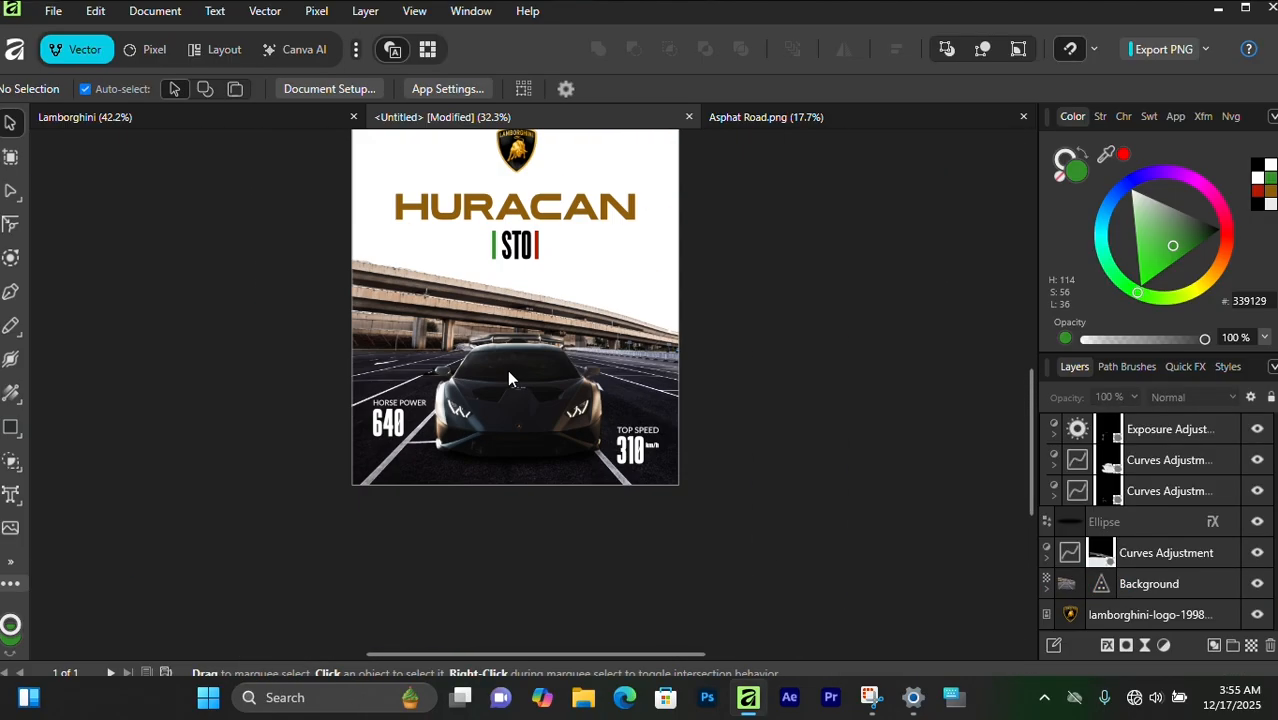
pyautogui.scroll(1, 508, 377)
pyautogui.scroll(2, 419, 361)
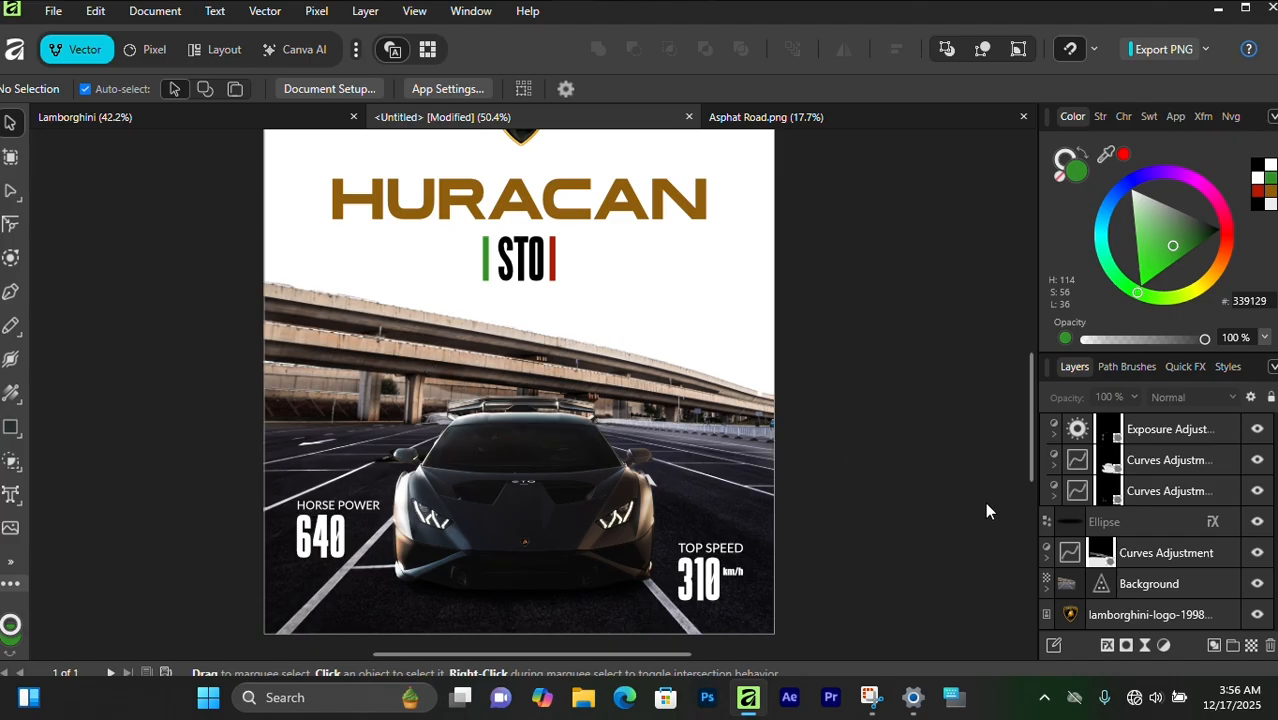
# Step: Add a Vibrance adjustment above all the poster's layers and raise its vibrance moderately, leaving saturation at 0%
pyautogui.click(1161, 646)
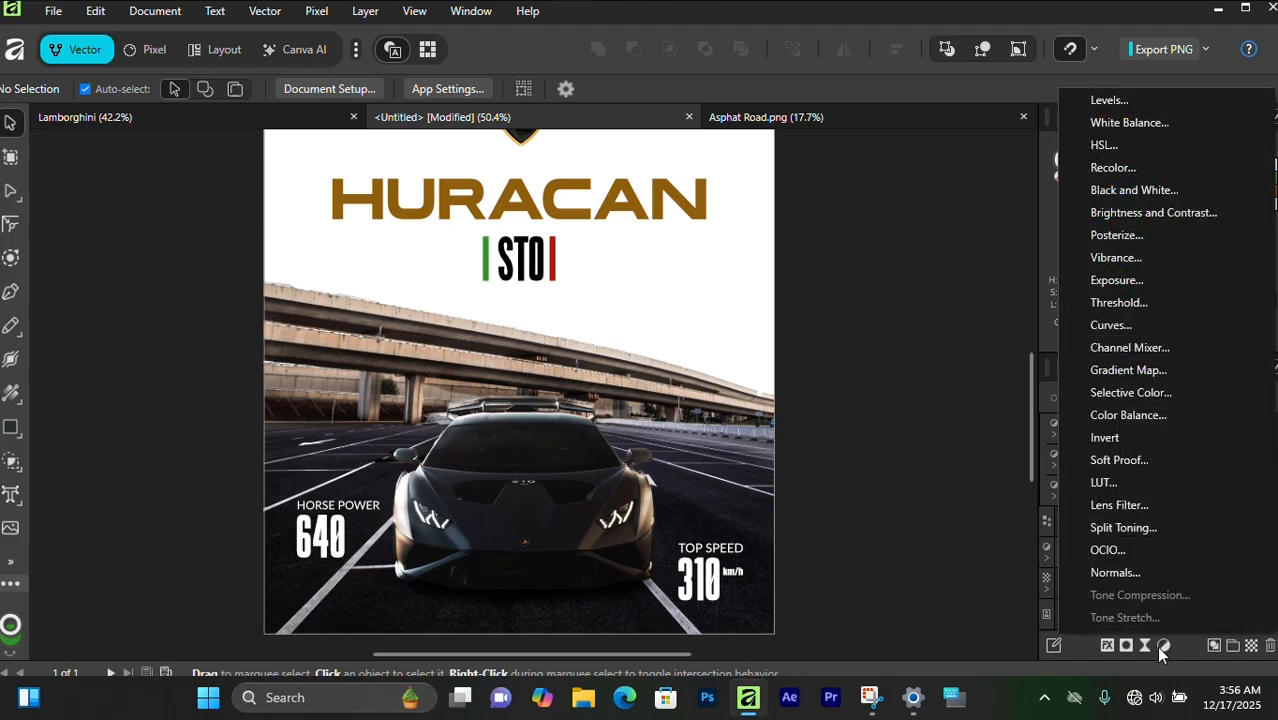
pyautogui.click(1116, 258)
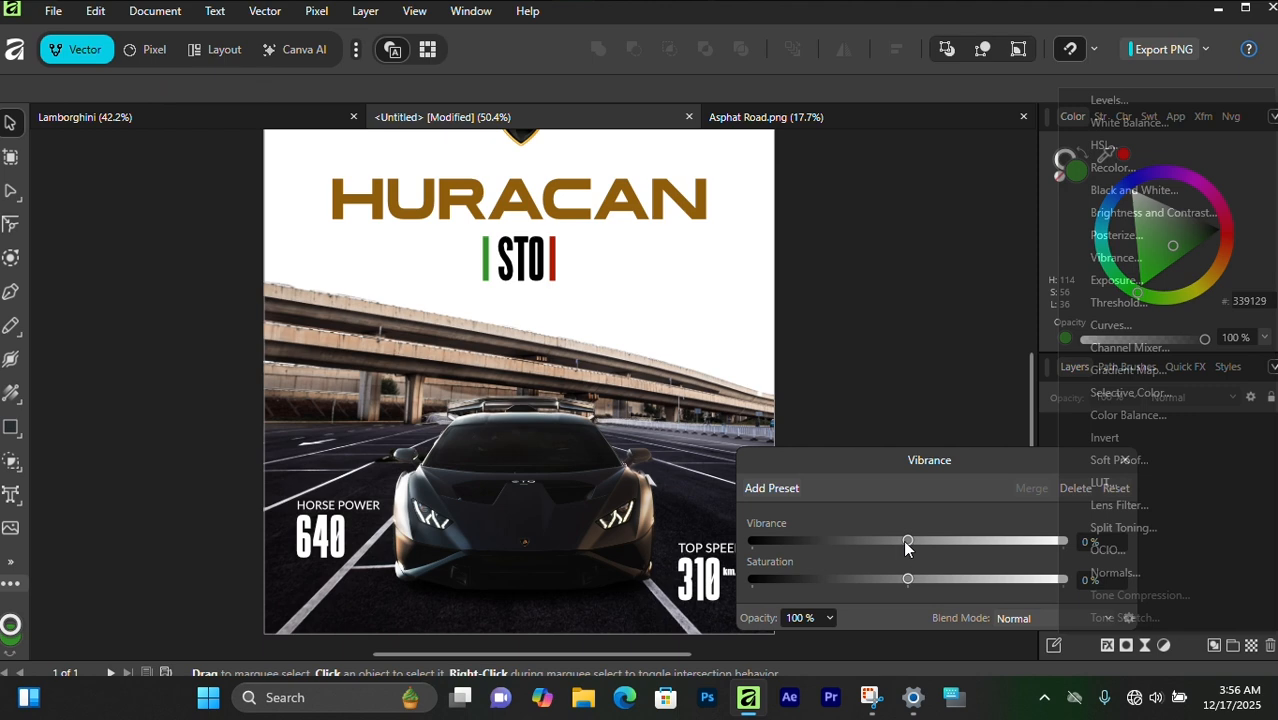
pyautogui.moveTo(958, 461); pyautogui.dragTo(924, 435)
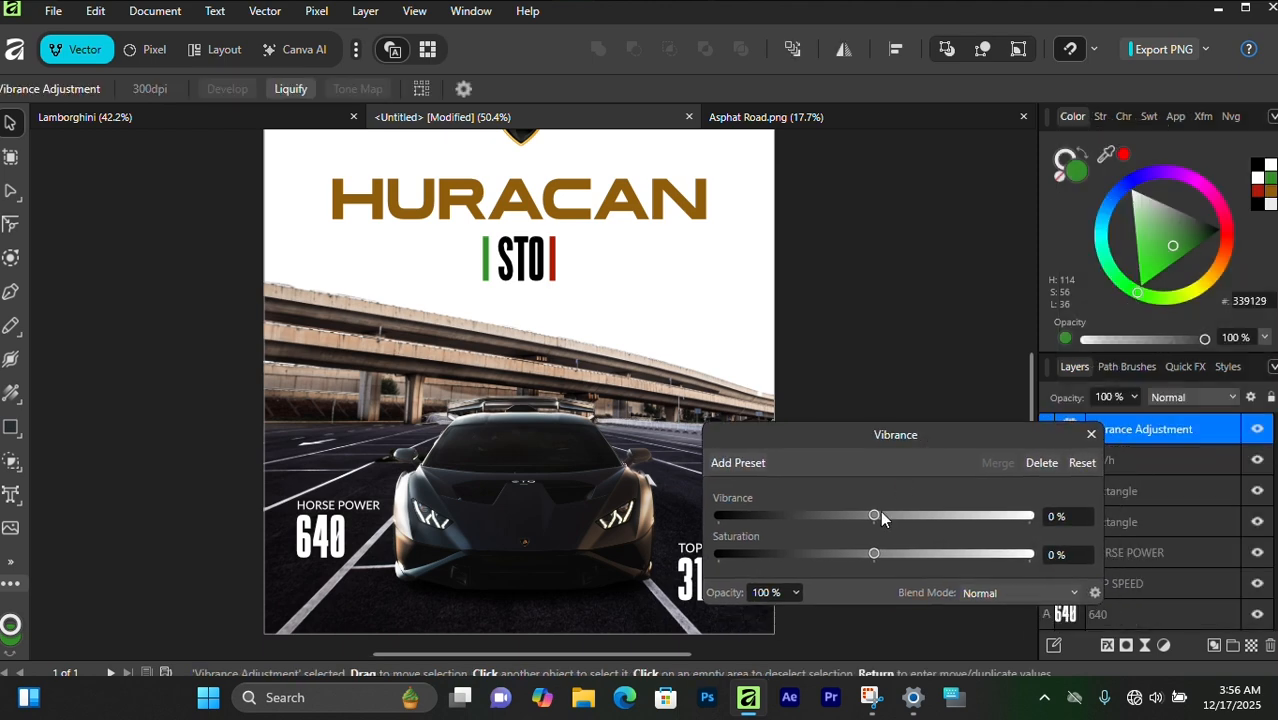
pyautogui.moveTo(875, 516); pyautogui.dragTo(887, 516)
pyautogui.moveTo(918, 513); pyautogui.dragTo(920, 514)
pyautogui.click(1090, 434)
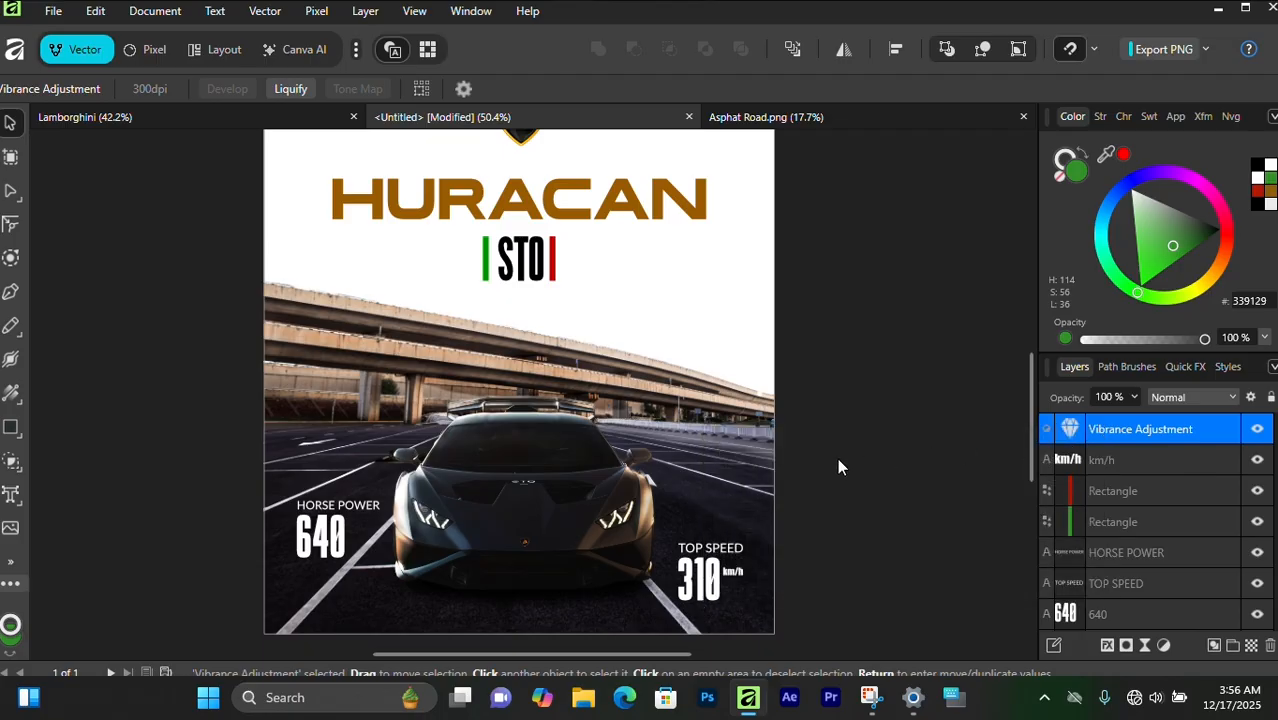
# Step: Examine the graded poster as a whole and in close-up, checking the logo, title, flyover background, car and both spec blocks
pyautogui.scroll(2, 620, 466)
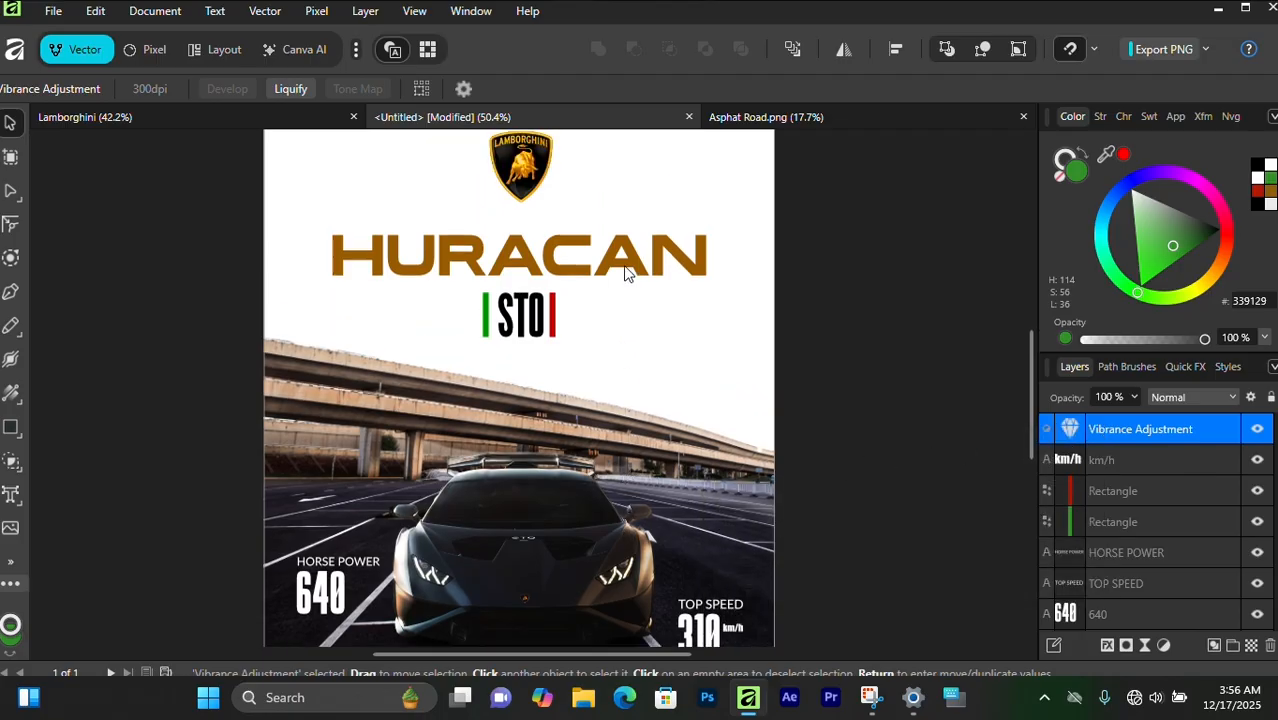
pyautogui.scroll(-2, 625, 267)
pyautogui.scroll(2, 620, 277)
pyautogui.scroll(3, 600, 298)
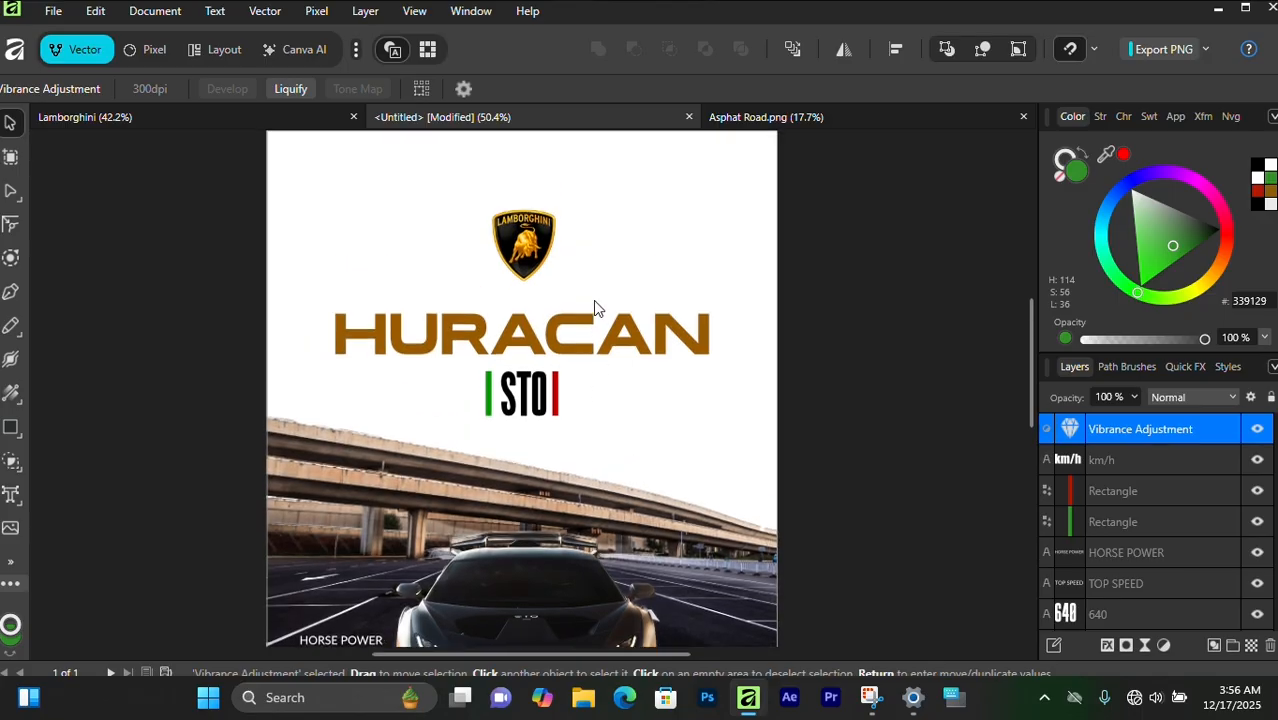
pyautogui.scroll(-2, 587, 320)
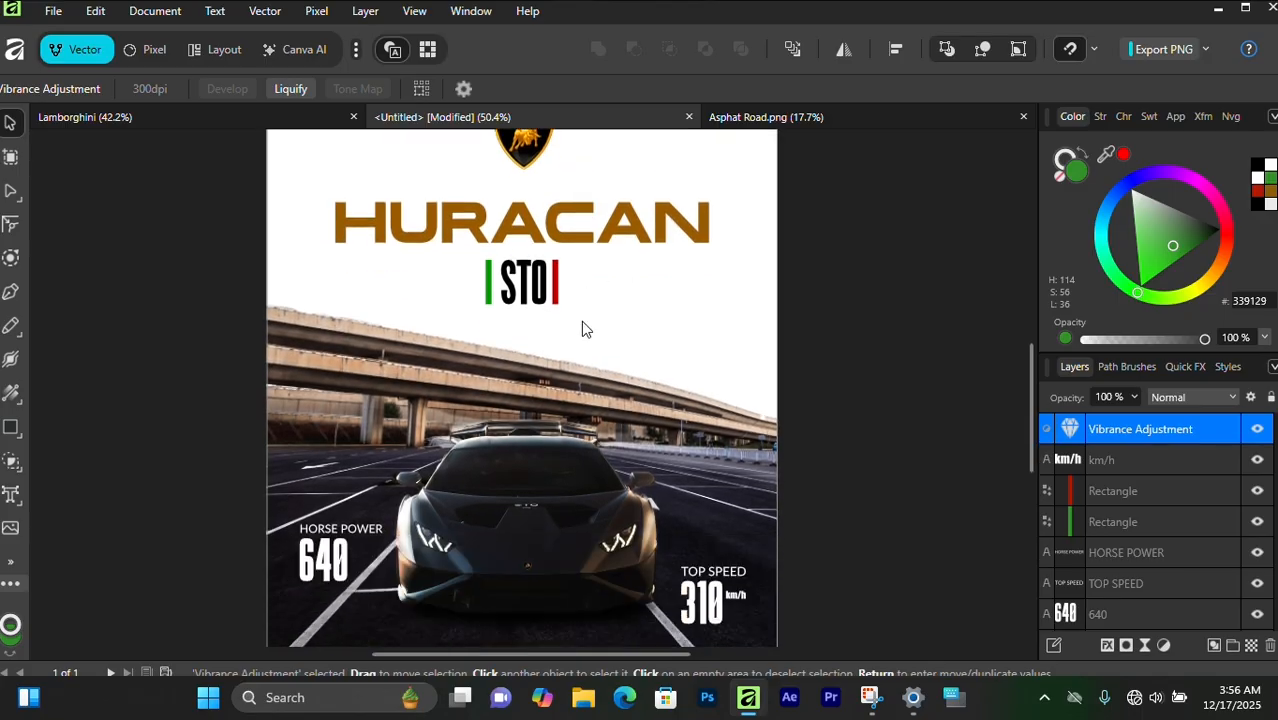
pyautogui.scroll(-2, 581, 326)
pyautogui.scroll(3, 570, 332)
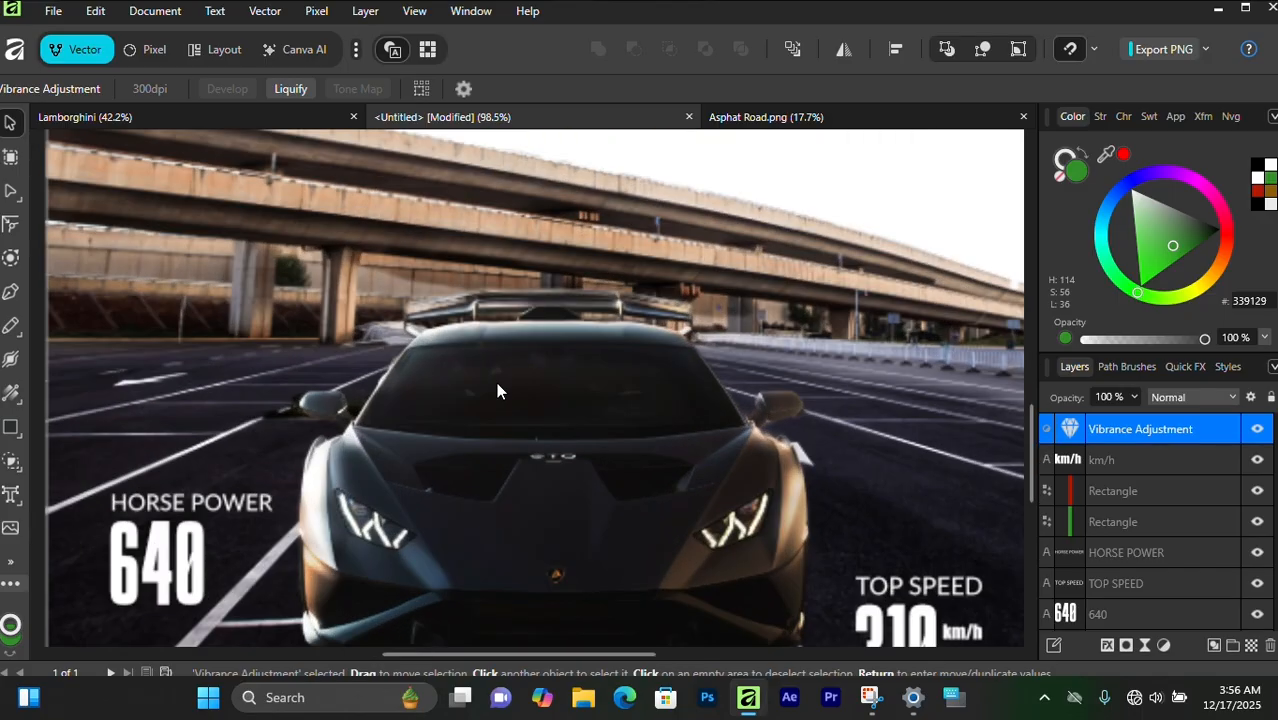
pyautogui.scroll(-2, 499, 390)
pyautogui.scroll(-5, 497, 390)
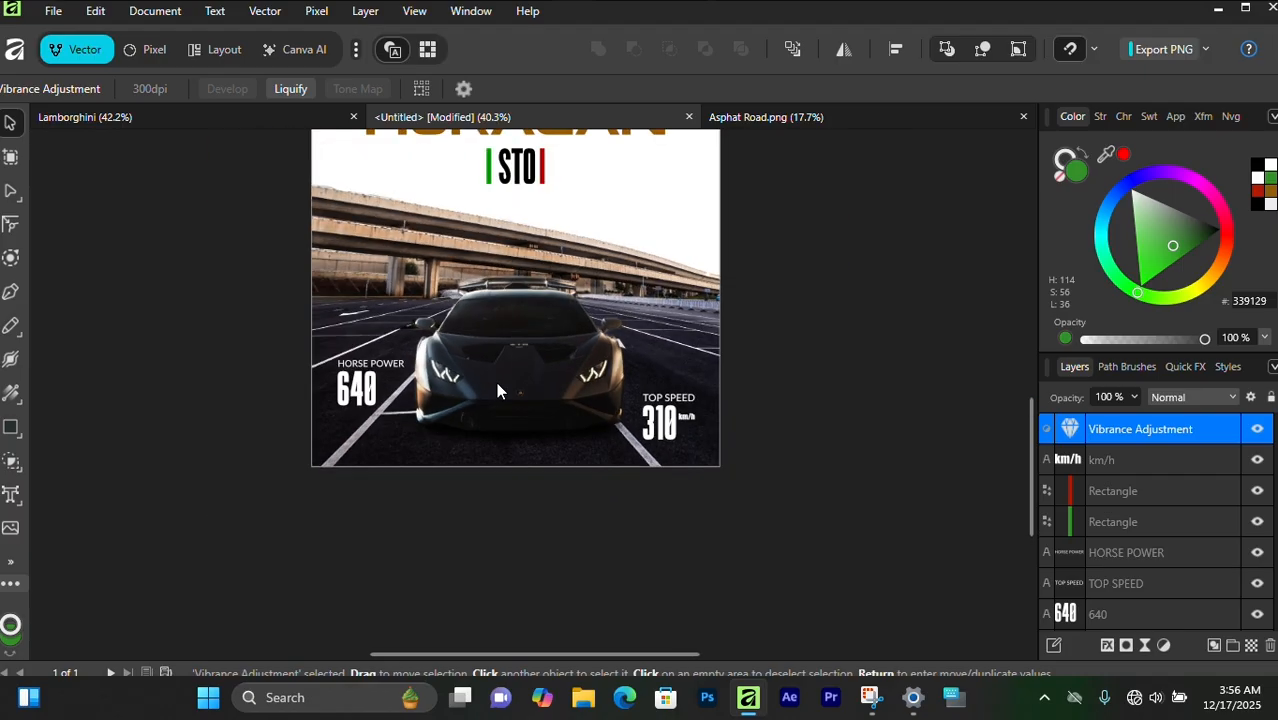
pyautogui.scroll(2, 496, 382)
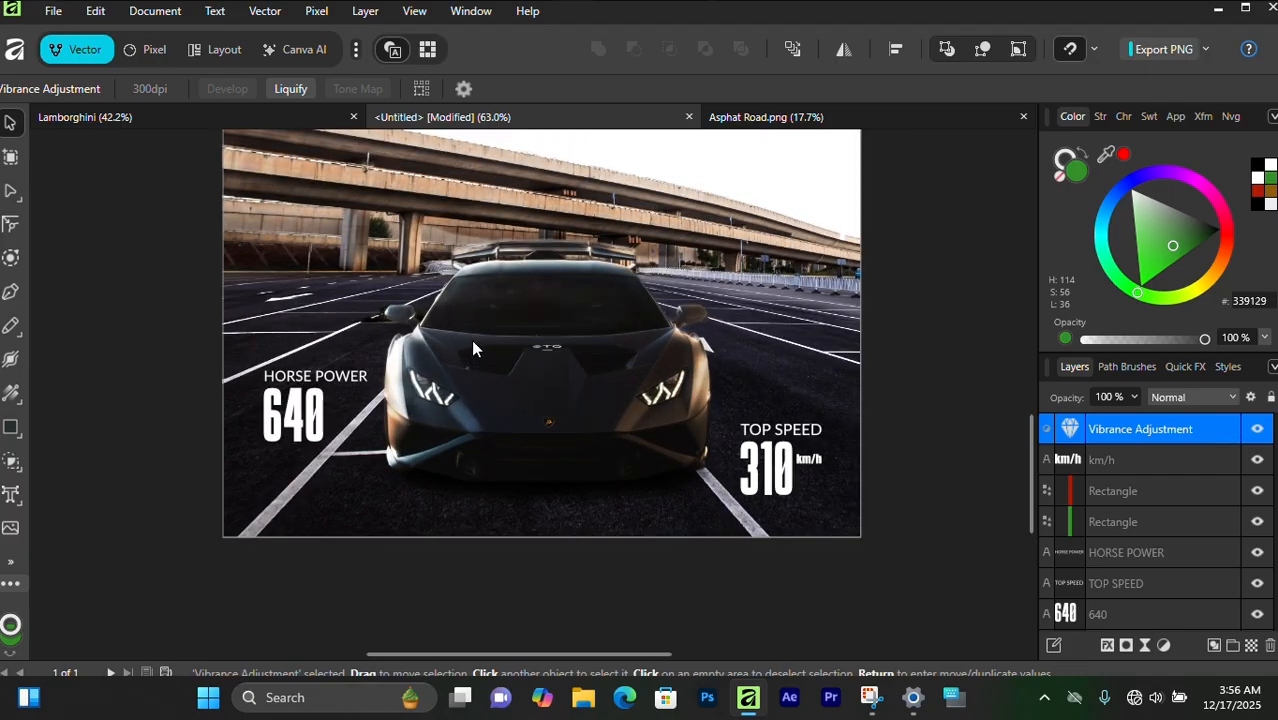
pyautogui.scroll(3, 473, 348)
pyautogui.scroll(-1, 473, 348)
pyautogui.scroll(-1, 473, 348)
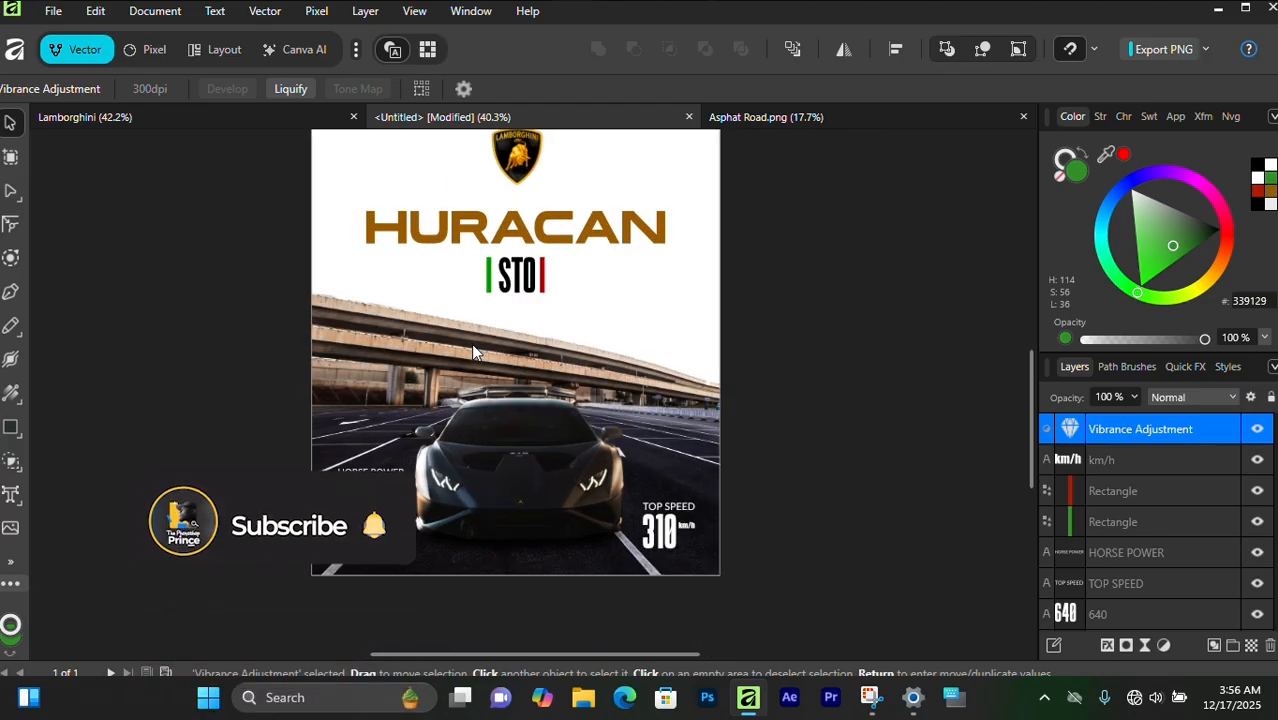
pyautogui.scroll(2, 473, 347)
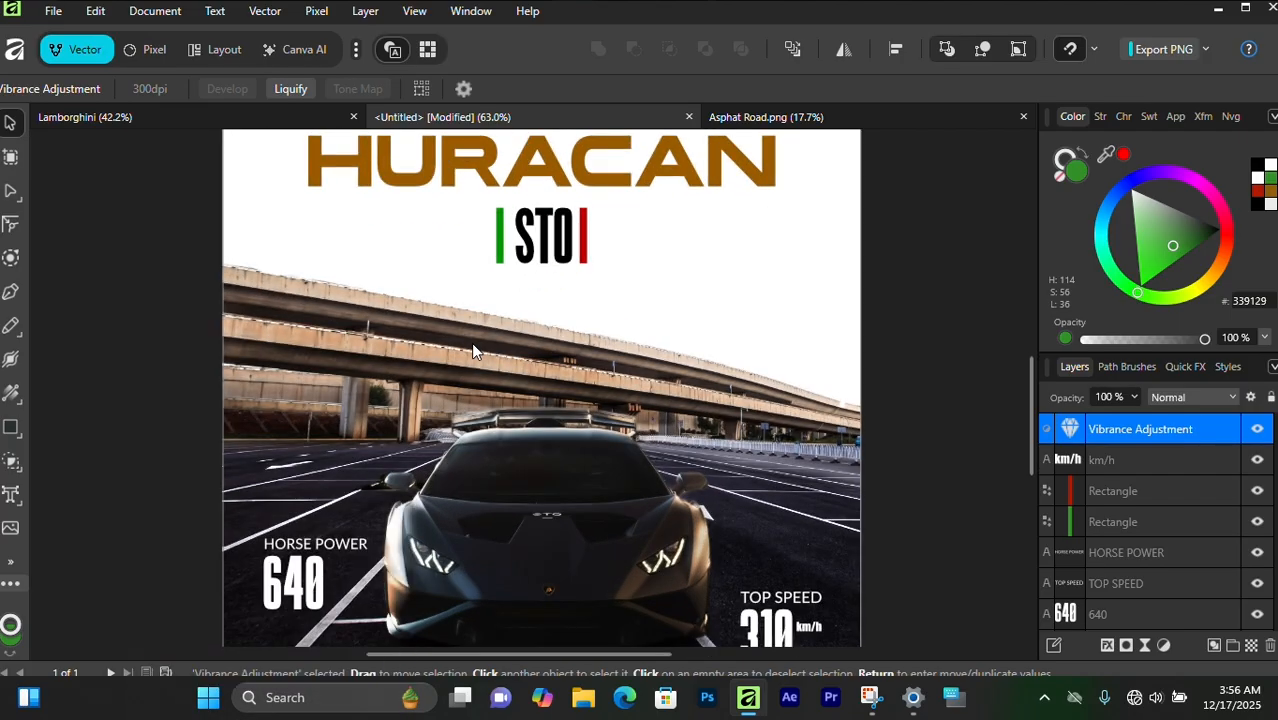
pyautogui.scroll(3, 471, 342)
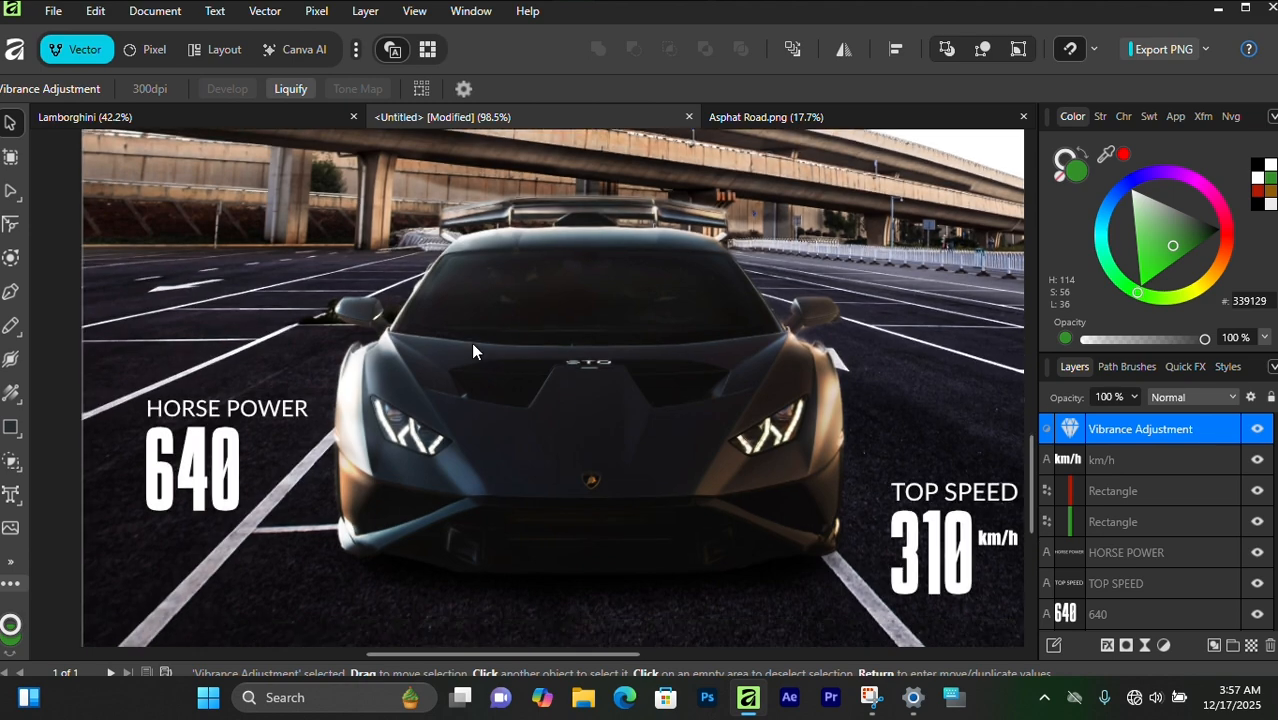
pyautogui.scroll(1, 473, 350)
pyautogui.scroll(-2, 473, 350)
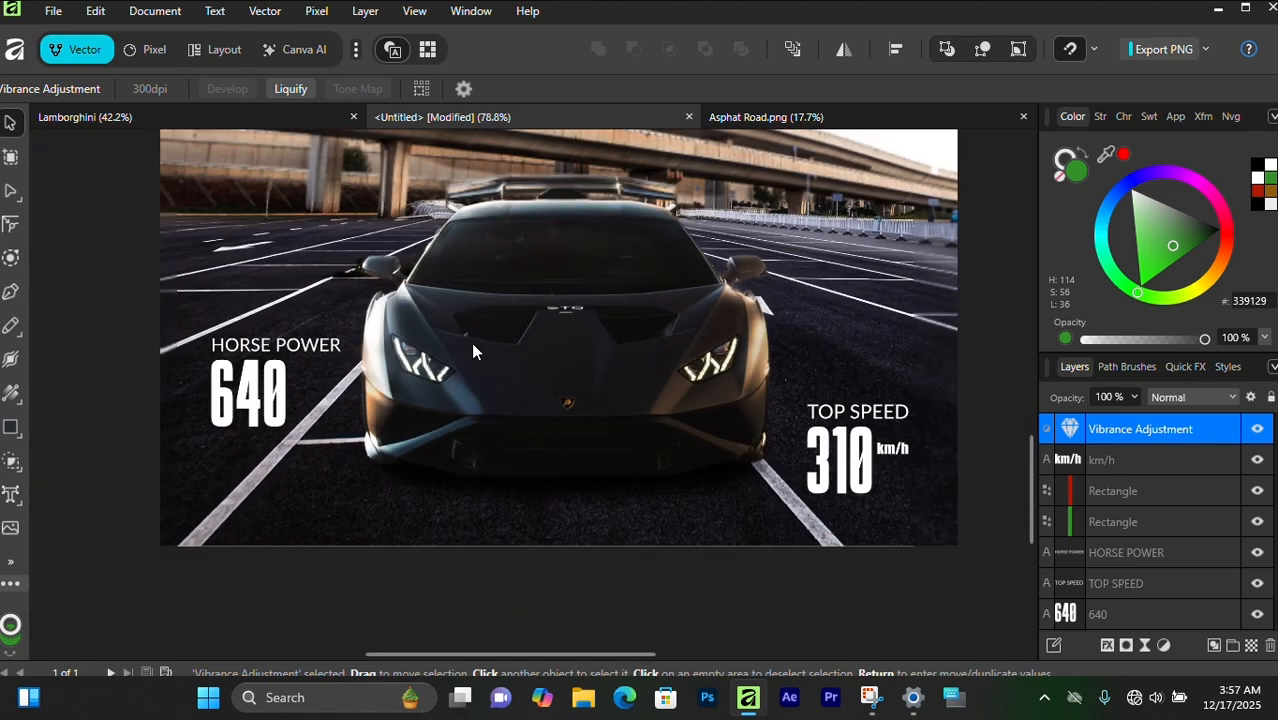
pyautogui.scroll(3, 471, 342)
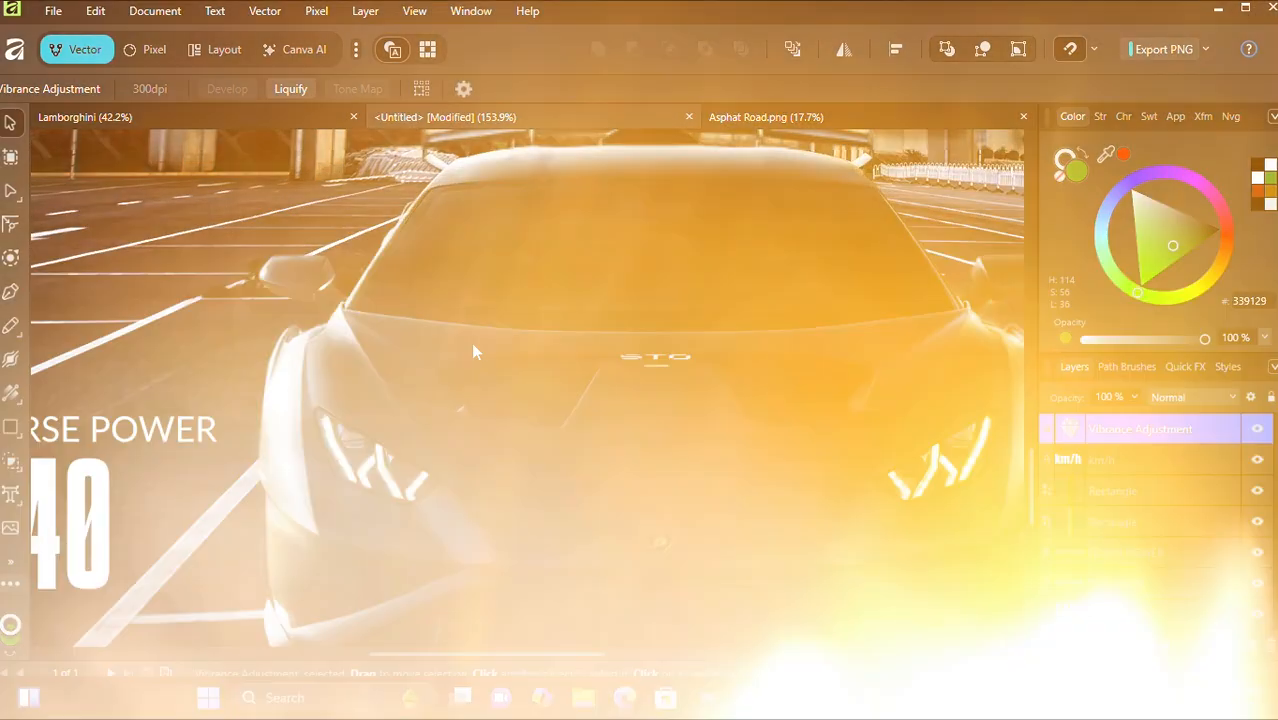